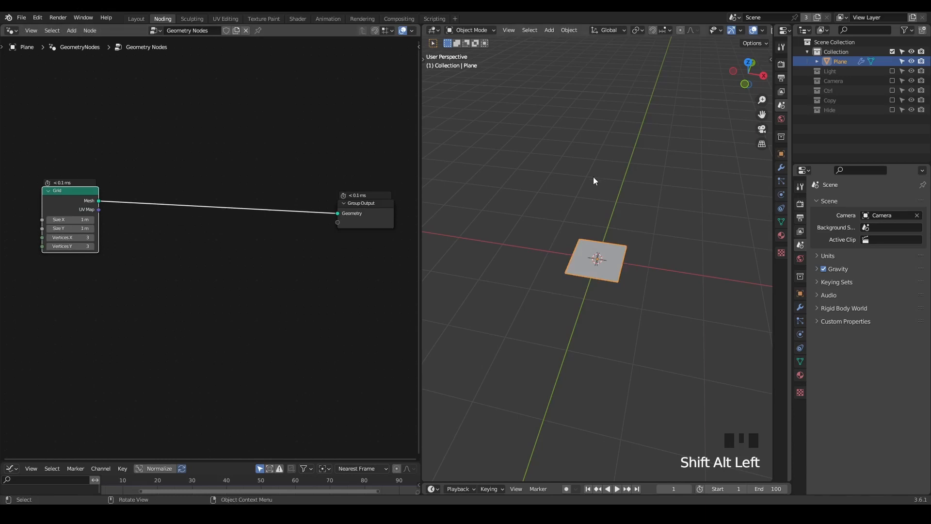
# - Set the Grid node's Size X and Size Y to 5 m and pin the node tree in the node editor
pyautogui.moveTo(72, 220); pyautogui.dragTo(72, 228)
pyautogui.write('5')
pyautogui.press('Return')
pyautogui.click(258, 31)
# - Enable and expand the Ctrl collection, and make the Plane object unselectable in the viewport
pyautogui.click(892, 90)
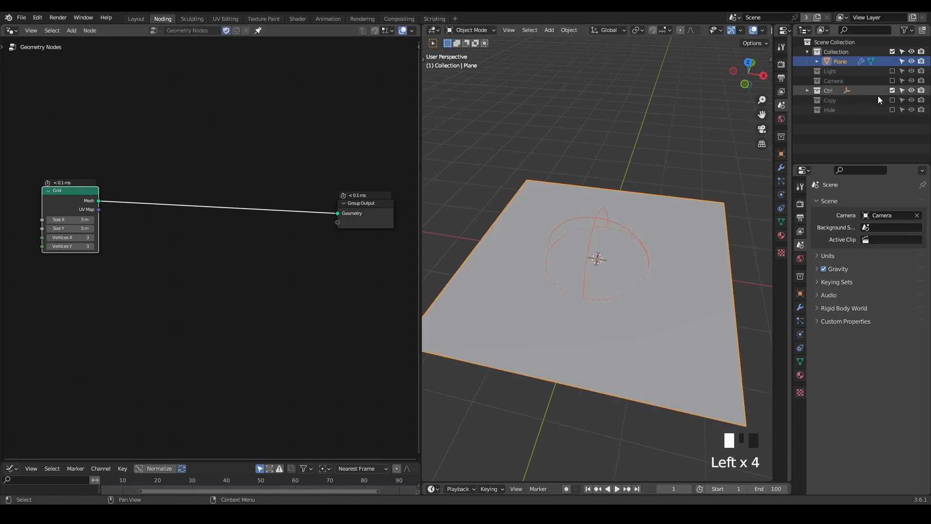
pyautogui.click(807, 91)
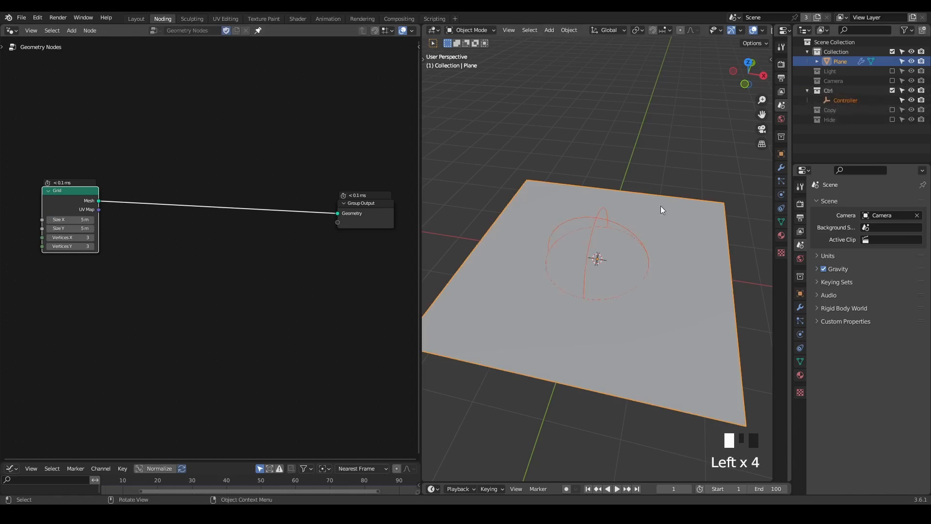
pyautogui.moveTo(169, 260); pyautogui.dragTo(173, 235, button='middle')
pyautogui.press('g')
pyautogui.rightClick(618, 214)
pyautogui.click(705, 120)
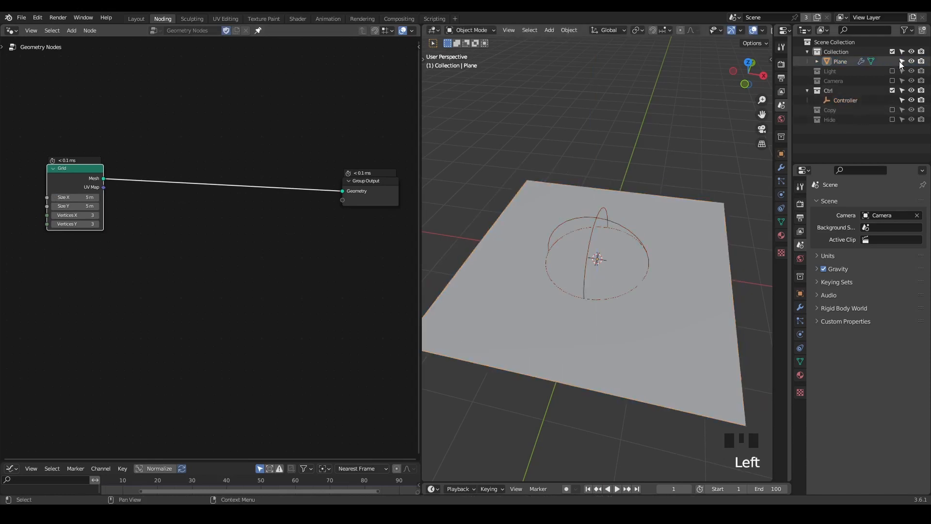
pyautogui.click(902, 61)
# - Move the Controller empty above the plane and scale it down to less than half its size
pyautogui.click(836, 100)
pyautogui.press('g')
pyautogui.click(670, 126)
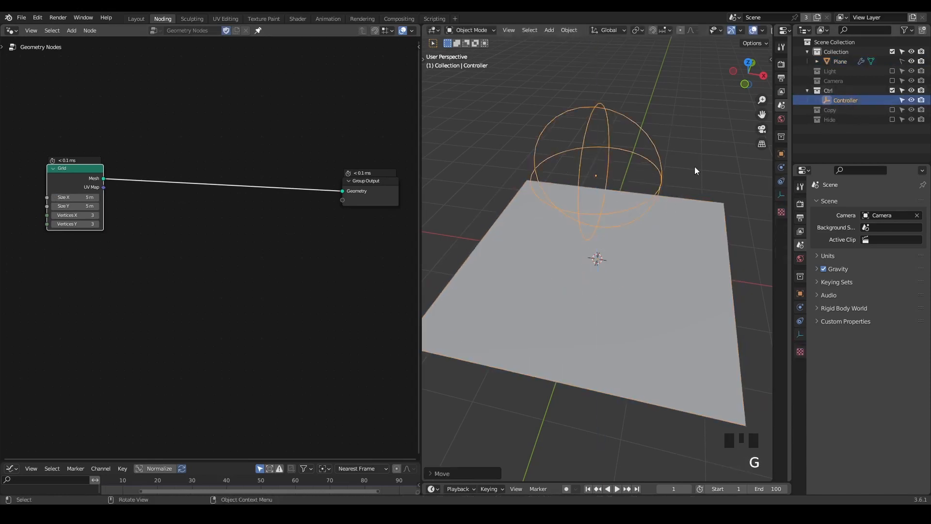
pyautogui.press('s')
pyautogui.click(630, 166)
pyautogui.moveTo(160, 225); pyautogui.dragTo(137, 217, button='middle')
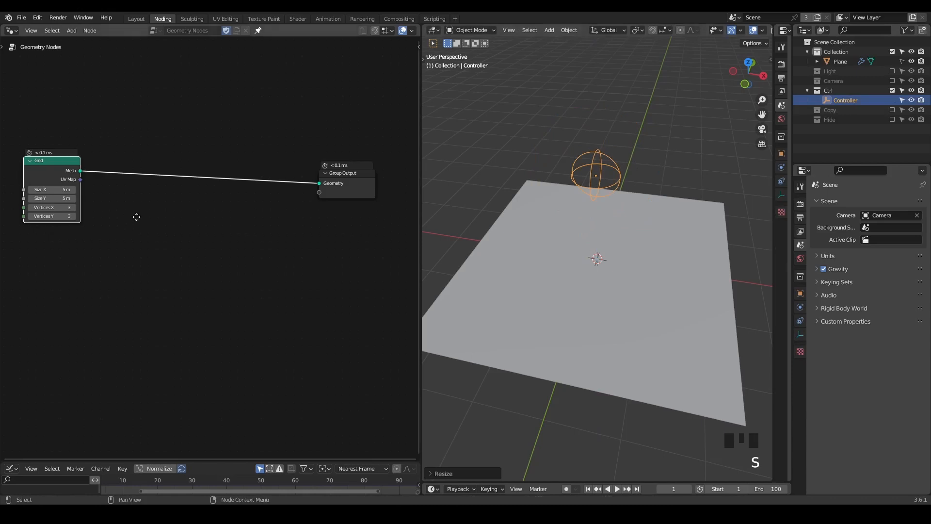
# - Add the G_Proximity Falloff group node below the link between Grid and Group Output
pyautogui.hotkey('ctrl', 'a')
pyautogui.write('proximity')
pyautogui.press('Down')
pyautogui.press('Down')
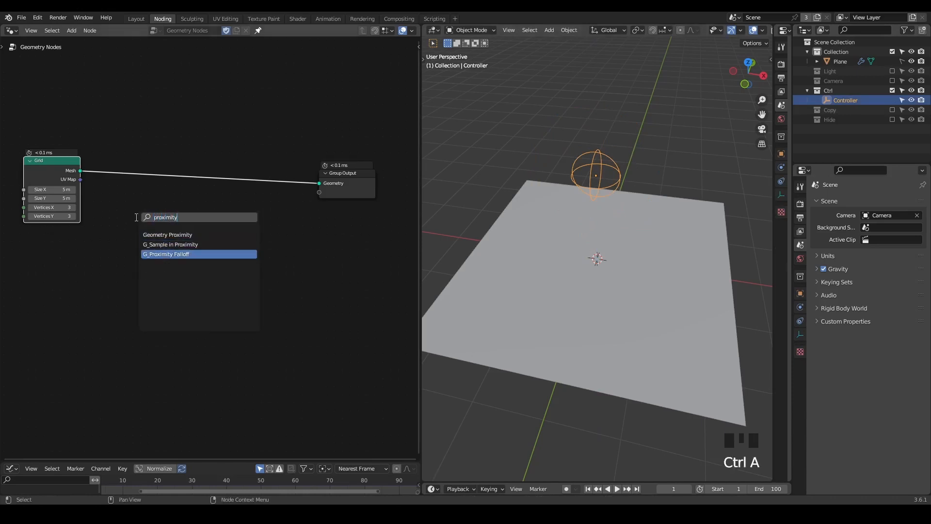
pyautogui.press('Return')
pyautogui.click(101, 217)
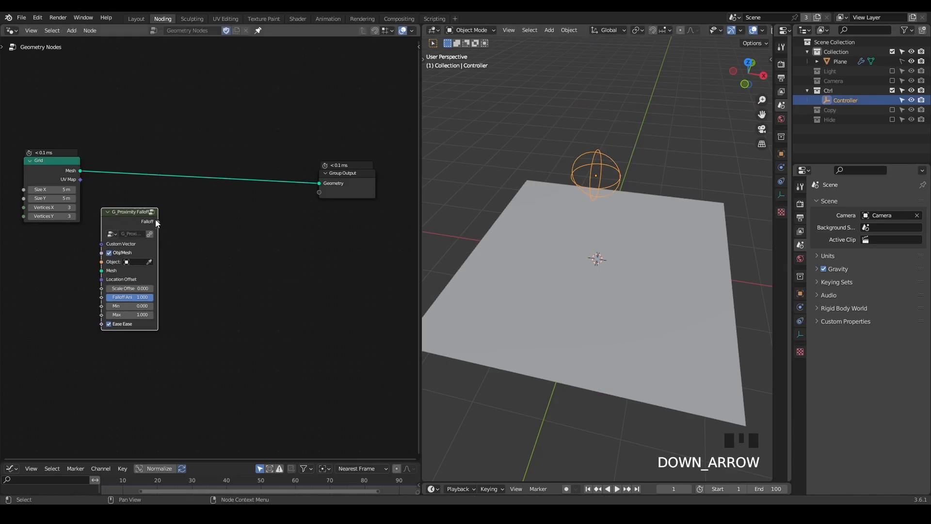
# - Preview the proximity falloff on the grid with a Viewer node and assign Controller as the falloff's object
pyautogui.keyDown('ctrl'); pyautogui.keyDown('shift'); pyautogui.click(58, 175); pyautogui.keyUp('shift'); pyautogui.keyUp('ctrl')
pyautogui.keyDown('ctrl'); pyautogui.keyDown('shift'); pyautogui.click(141, 257); pyautogui.keyUp('shift'); pyautogui.keyUp('ctrl')
pyautogui.click(149, 262)
pyautogui.click(609, 152)
# - Lower the Controller along global Z onto the plane and raise the Grid's Vertices X and Y to 216
pyautogui.press('g')
pyautogui.press('z')
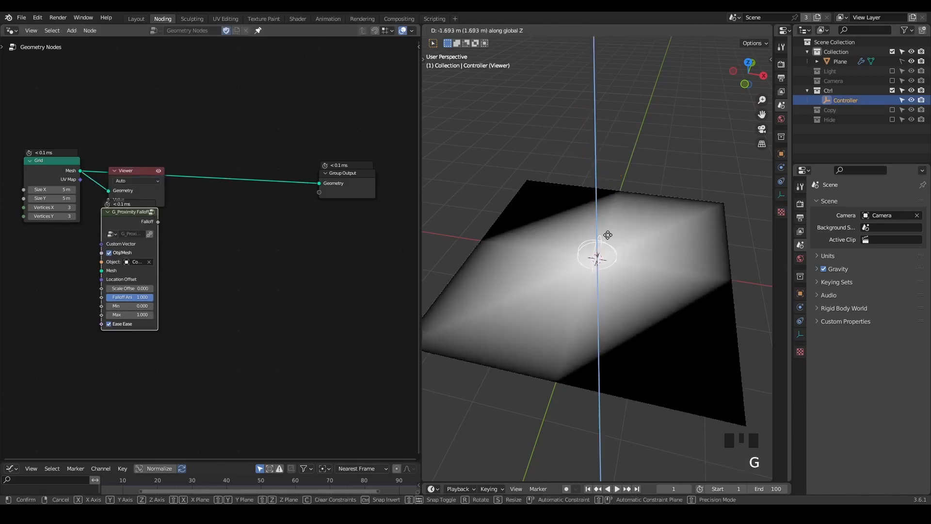
pyautogui.click(606, 245)
pyautogui.moveTo(237, 246); pyautogui.dragTo(356, 250, button='middle')
pyautogui.scroll(2, 356, 249)
pyautogui.moveTo(150, 202); pyautogui.dragTo(160, 211)
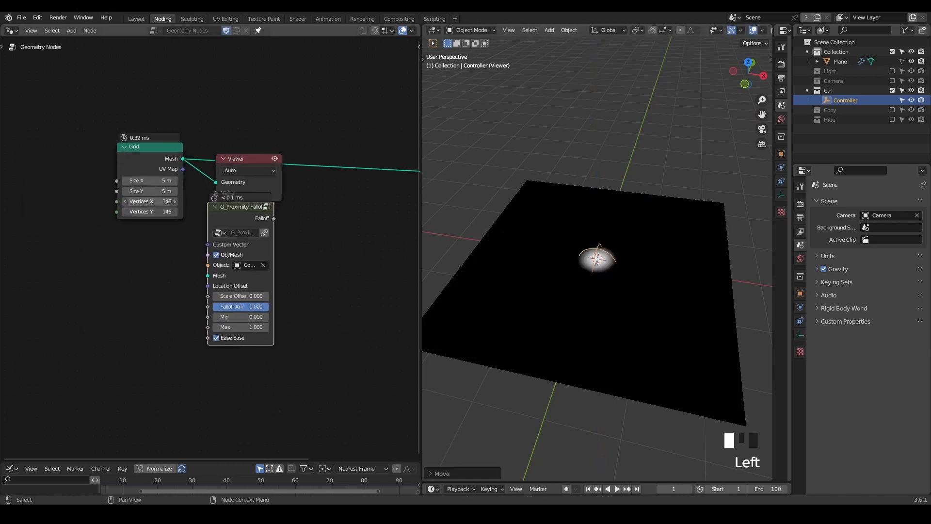
# - Scale the Controller up slightly and move it horizontally, with Z locked, toward the far side of the plane
pyautogui.press('s')
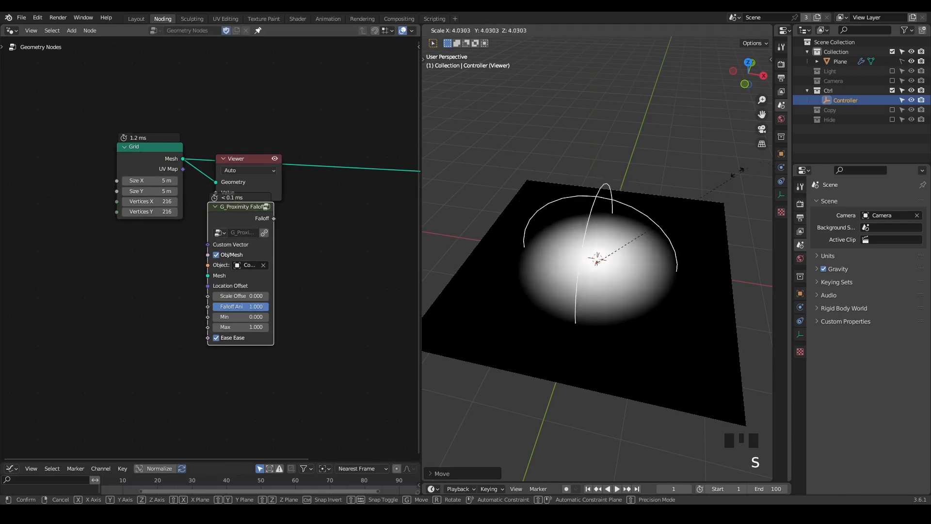
pyautogui.click(625, 206)
pyautogui.press('g')
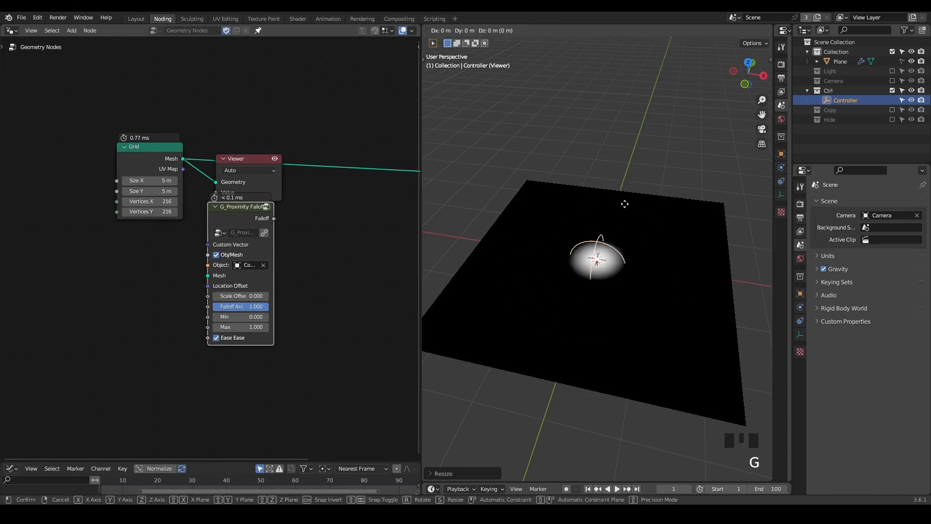
pyautogui.hotkey('shift', 'z')
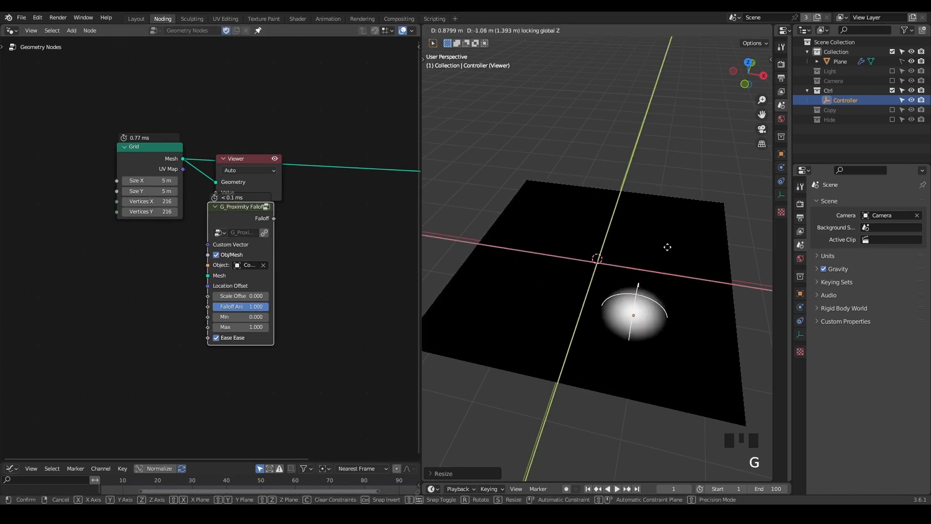
pyautogui.click(611, 174)
# - Remove the Viewer node from the node tree
pyautogui.moveTo(319, 230); pyautogui.dragTo(157, 236, button='middle')
pyautogui.moveTo(95, 168); pyautogui.dragTo(221, 146)
pyautogui.moveTo(209, 220); pyautogui.dragTo(271, 219, button='middle')
pyautogui.hotkey('ctrl', 'x')
# - Add a simulation zone between Grid and Group Output and line up its Simulation Input and Output nodes
pyautogui.hotkey('ctrl', 'a')
pyautogui.write('simul')
pyautogui.press('Return')
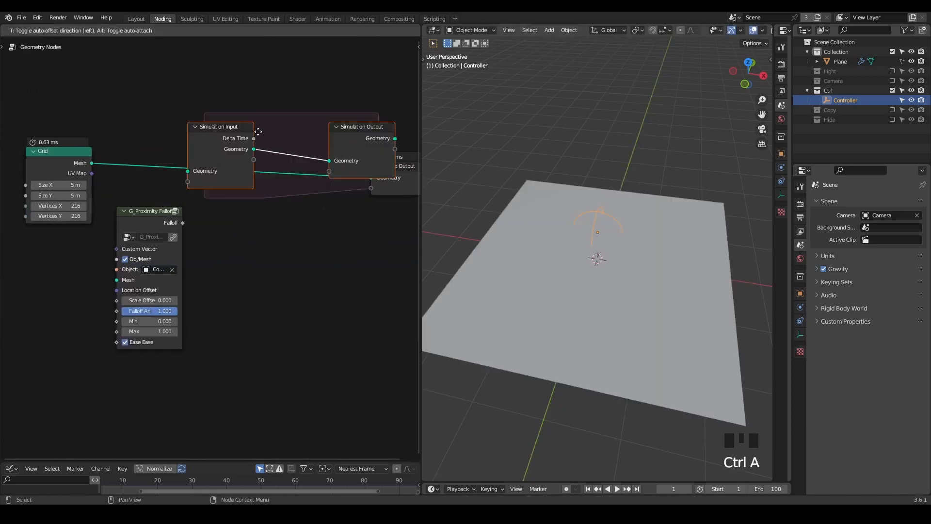
pyautogui.click(246, 72)
pyautogui.keyDown('alt'); pyautogui.moveTo(213, 78); pyautogui.dragTo(144, 147); pyautogui.keyUp('alt')
pyautogui.moveTo(361, 73); pyautogui.dragTo(350, 151)
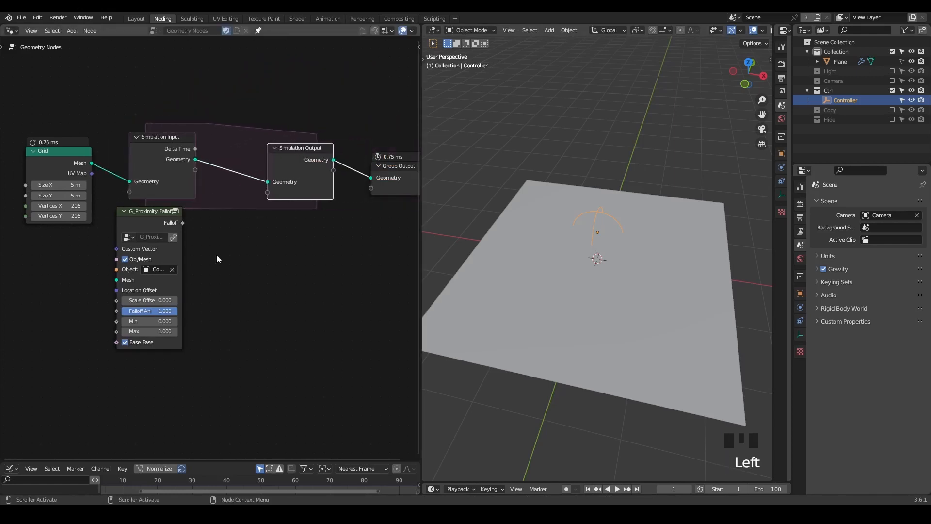
# - Link the proximity Falloff into the Simulation Output as a new state and create a Math Add node
pyautogui.moveTo(183, 223); pyautogui.dragTo(267, 192)
pyautogui.moveTo(195, 169); pyautogui.dragTo(234, 225)
pyautogui.write('add')
pyautogui.press('Return')
# - Rearrange the nodes, moving G_Proximity Falloff below the simulation zone and Simulation Input farther from Simulation Output
pyautogui.moveTo(127, 225); pyautogui.dragTo(95, 353)
pyautogui.moveTo(139, 241); pyautogui.dragTo(175, 241, button='middle')
pyautogui.moveTo(197, 105); pyautogui.dragTo(95, 230)
pyautogui.moveTo(204, 199); pyautogui.dragTo(71, 199)
pyautogui.moveTo(153, 335); pyautogui.dragTo(65, 330)
# - Feed the Add node with the Simulation Input's Falloff as first value and the proximity falloff as second
pyautogui.keyDown('alt'); pyautogui.moveTo(274, 226); pyautogui.dragTo(220, 221); pyautogui.keyUp('alt')
pyautogui.moveTo(197, 266); pyautogui.dragTo(199, 278)
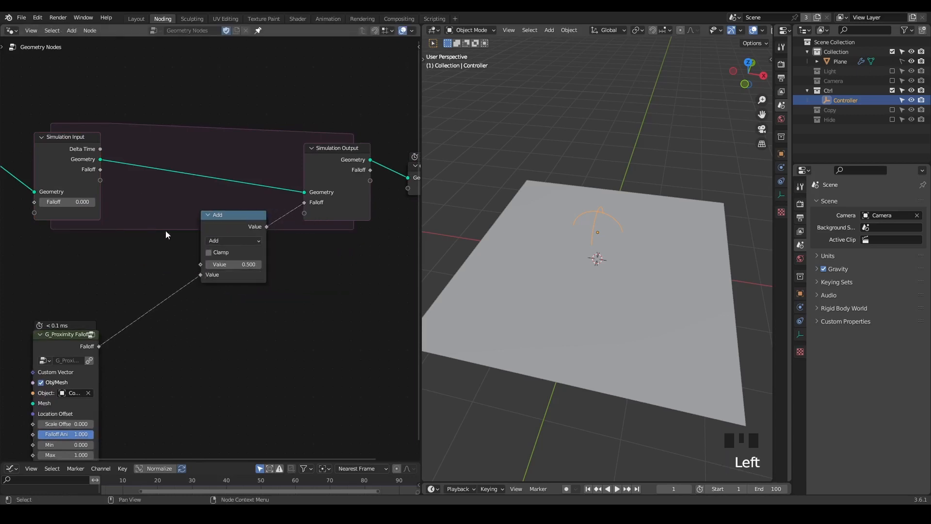
pyautogui.moveTo(100, 169); pyautogui.dragTo(201, 264)
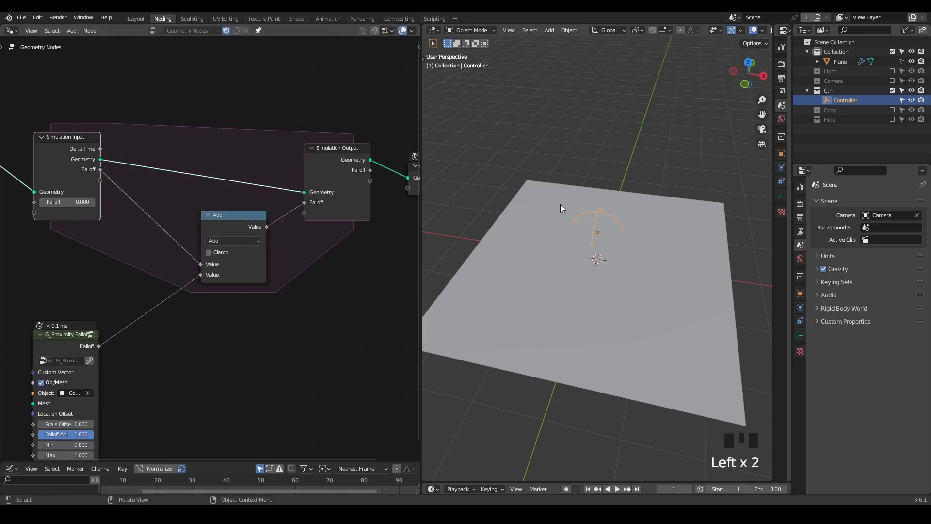
# - Return to frame 1 and preview the Simulation Output's Geometry and Falloff with a Viewer node
pyautogui.hotkey('shift', 'space')
pyautogui.keyDown('ctrl'); pyautogui.keyDown('shift'); pyautogui.click(289, 142); pyautogui.keyUp('shift'); pyautogui.keyUp('ctrl')
pyautogui.keyDown('ctrl'); pyautogui.keyDown('shift'); pyautogui.click(292, 170); pyautogui.keyUp('shift'); pyautogui.keyUp('ctrl')
# - Play the simulation while moving the Controller horizontally across the plane to test the falloff trail, then stop playback
pyautogui.press('space')
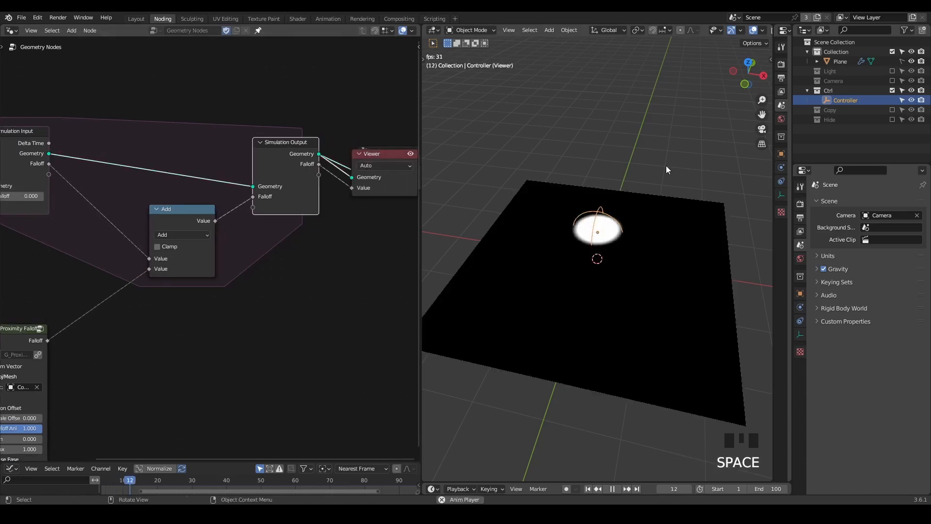
pyautogui.press('g')
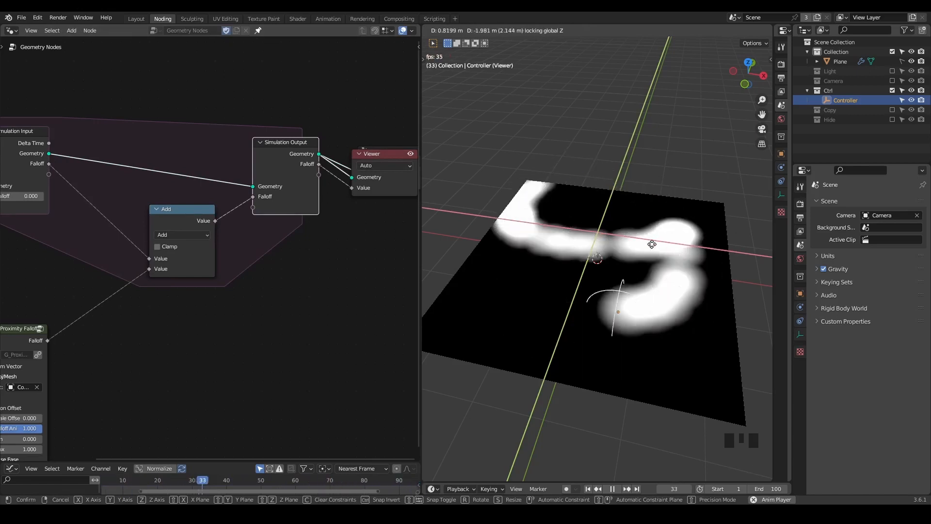
pyautogui.click(615, 224)
pyautogui.press('space')
# - Set the scene's end frame to 1000 and return to the first frame
pyautogui.click(763, 489)
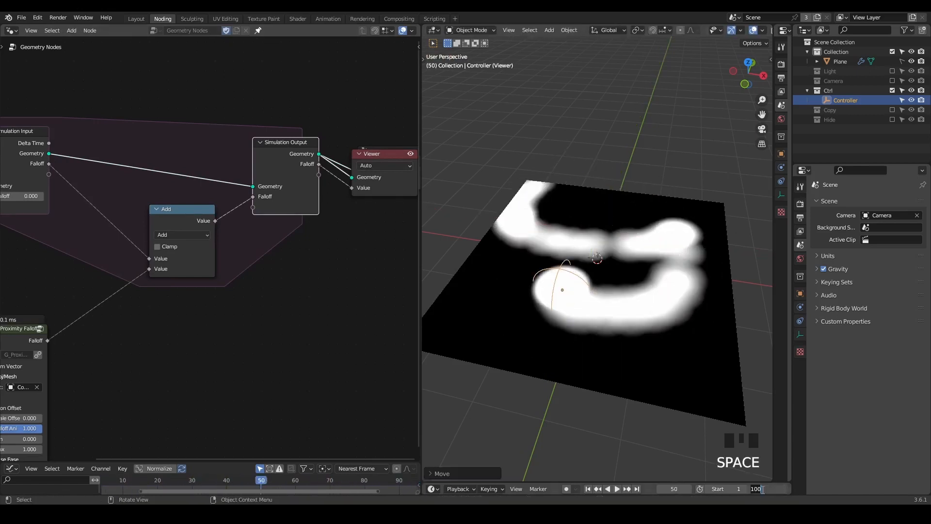
pyautogui.write('1000')
pyautogui.press('Return')
pyautogui.hotkey('shift', 'space')
pyautogui.rightClick(572, 207)
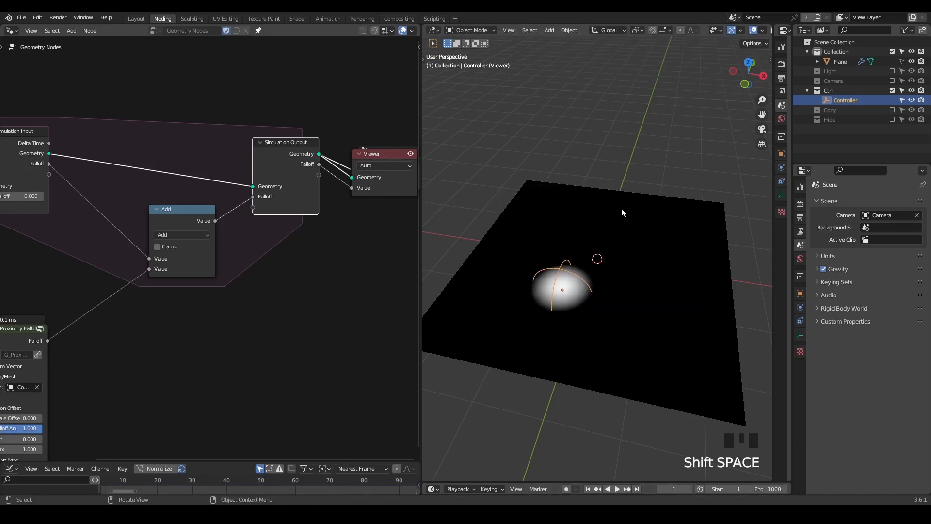
# - Replay the longer simulation while sweeping the Controller over the plane, stop it, and rewind to frame 1
pyautogui.press('space')
pyautogui.press('g')
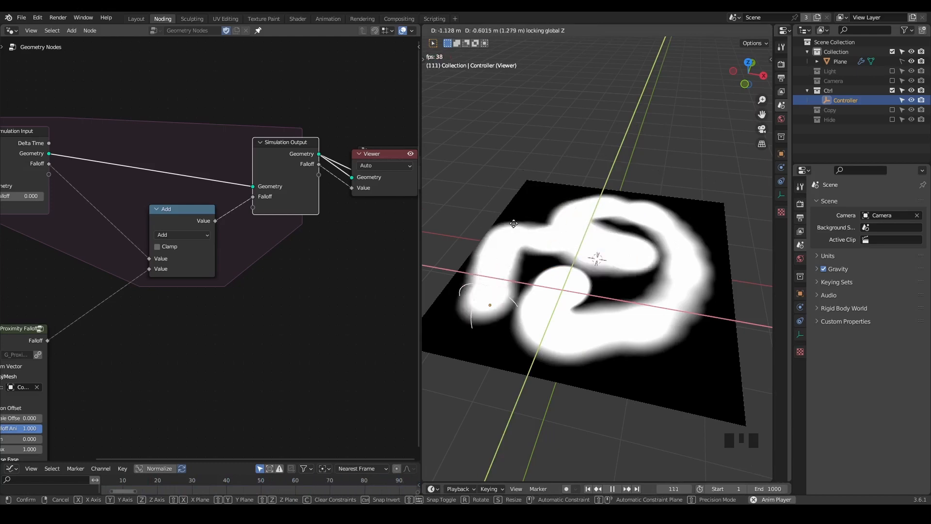
pyautogui.click(639, 259)
pyautogui.press('space')
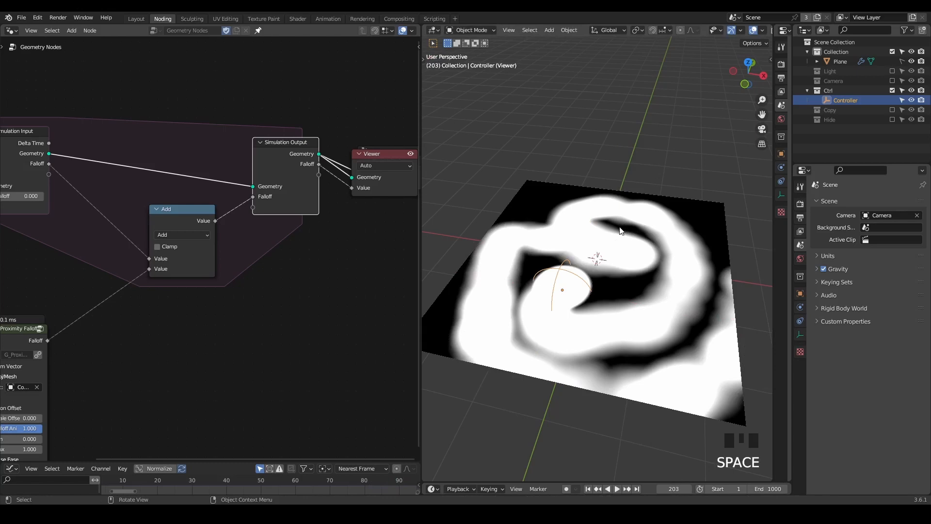
pyautogui.hotkey('shift', 'space')
# - Insert a Math Multiply node with value 0.7 between the Simulation Input's Falloff and the Add node
pyautogui.moveTo(100, 208); pyautogui.dragTo(212, 185, button='middle')
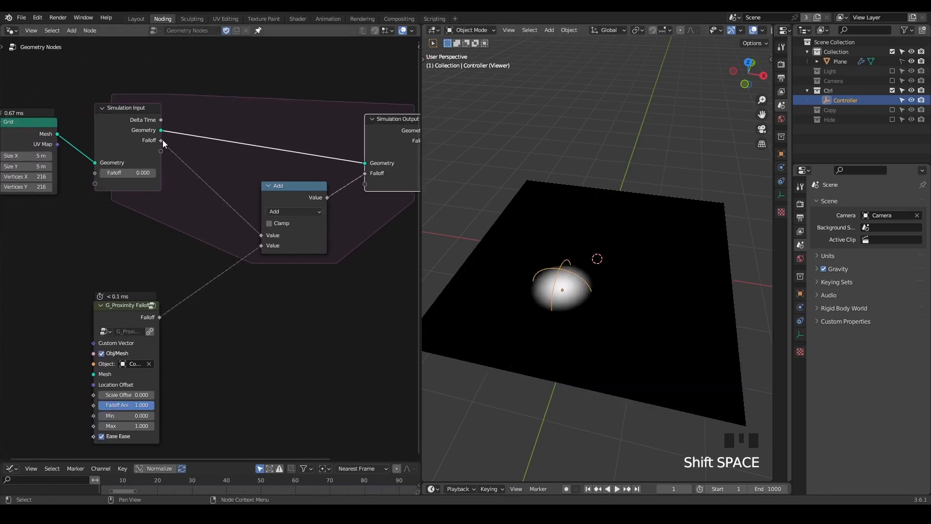
pyautogui.moveTo(162, 140); pyautogui.dragTo(189, 182)
pyautogui.write('multi')
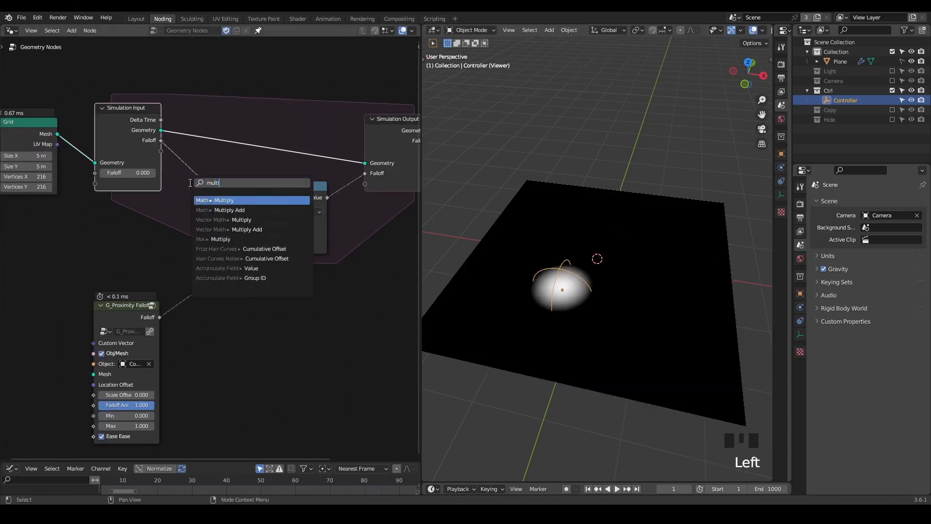
pyautogui.press('Return')
pyautogui.click(189, 182)
pyautogui.keyDown('alt'); pyautogui.moveTo(211, 178); pyautogui.dragTo(202, 155); pyautogui.keyUp('alt')
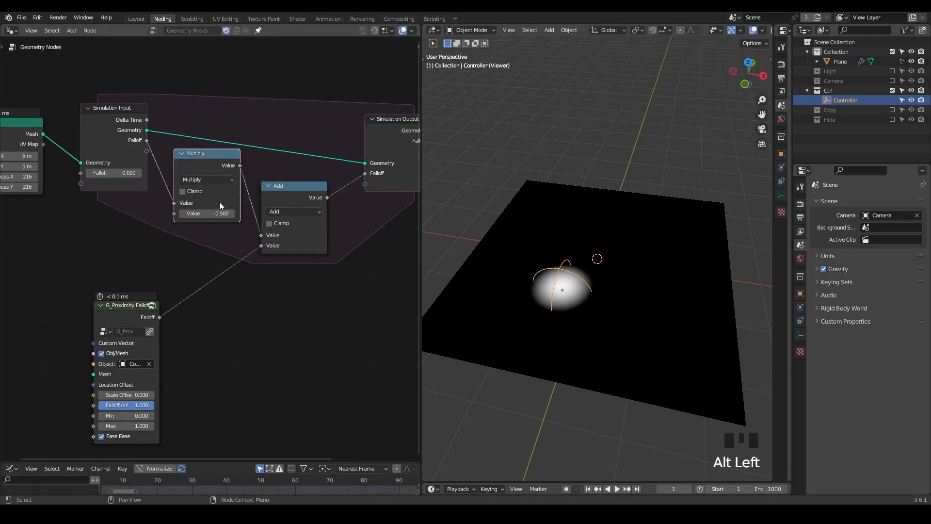
pyautogui.click(192, 212)
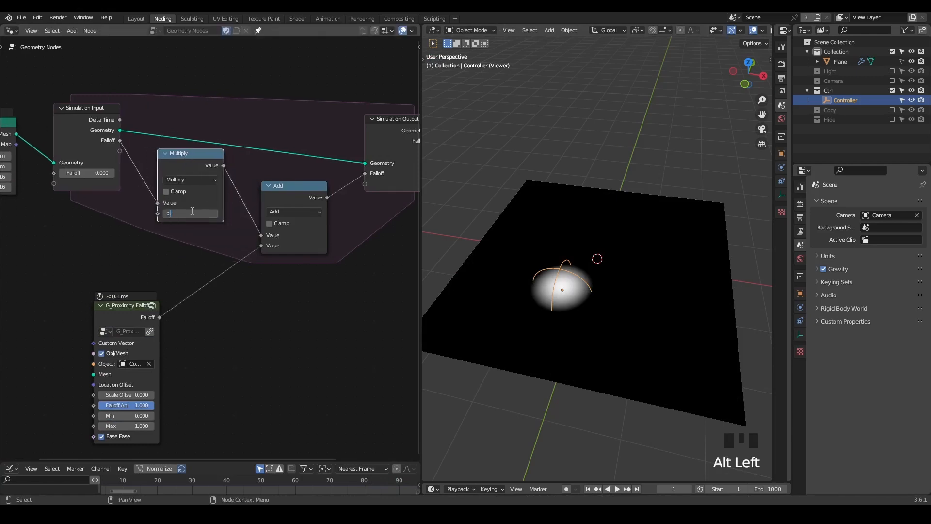
pyautogui.click(192, 211)
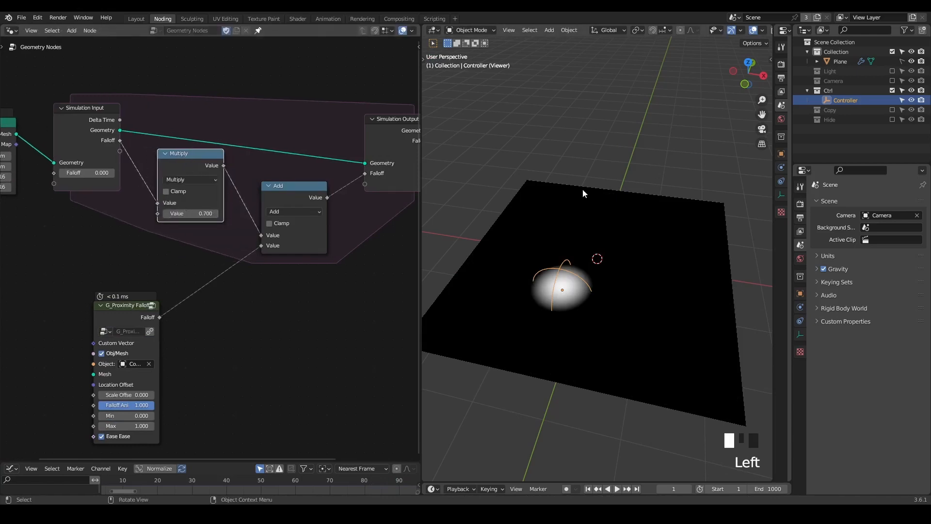
# - Play the simulation while moving the Controller to check the fading trail, then stop and rewind to frame 1
pyautogui.scroll(-1, 577, 196)
pyautogui.press('space')
pyautogui.press('g')
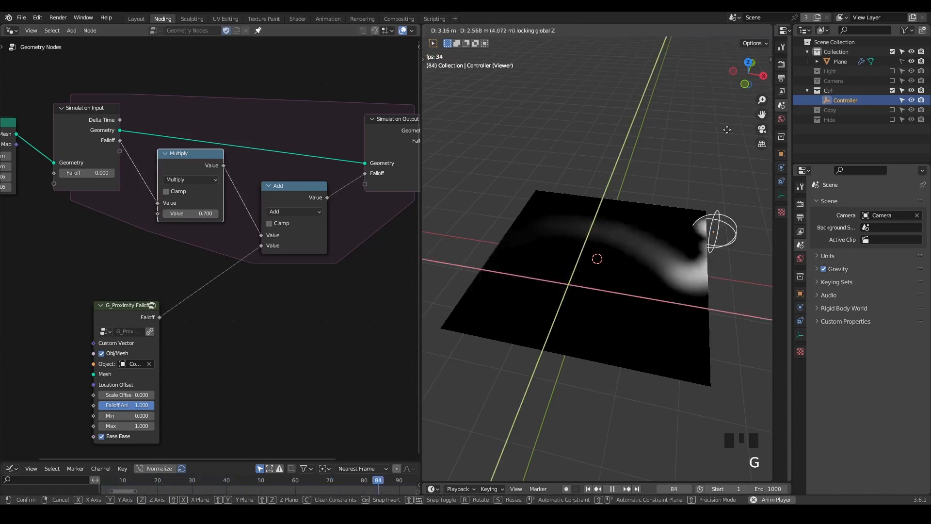
pyautogui.click(568, 198)
pyautogui.press('space')
pyautogui.hotkey('shift', 'space')
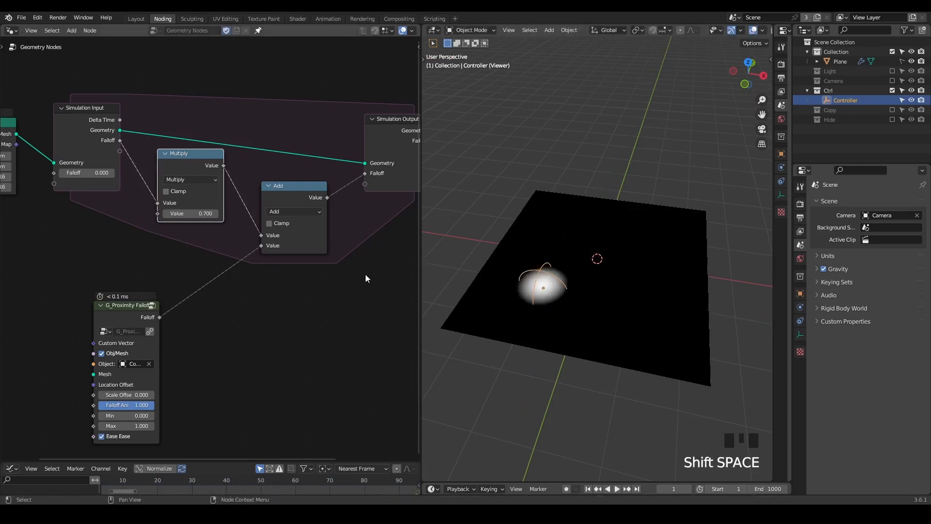
pyautogui.hotkey('shift', 'ctrl', 'alt', 'q')
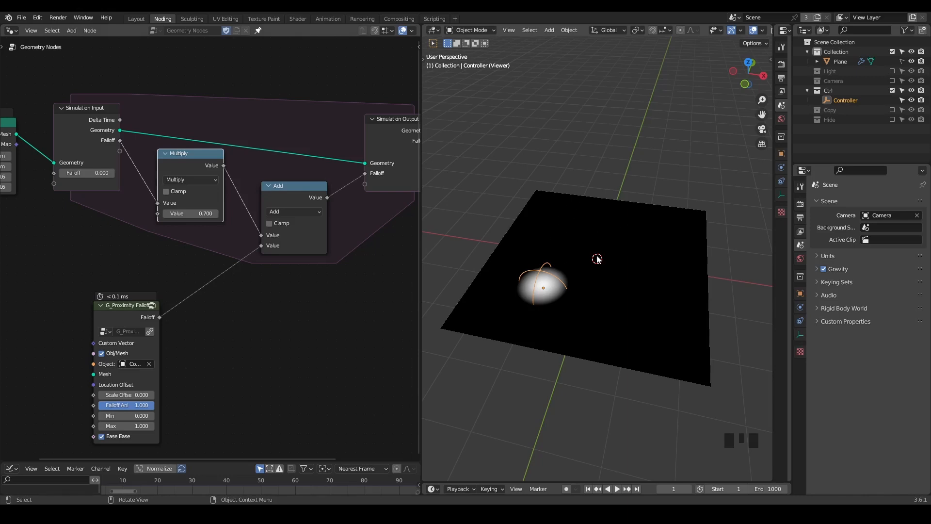
# - Delete the Viewer node attached to the Simulation Output
pyautogui.moveTo(335, 265); pyautogui.dragTo(253, 266, button='middle')
pyautogui.scroll(-2, 253, 269)
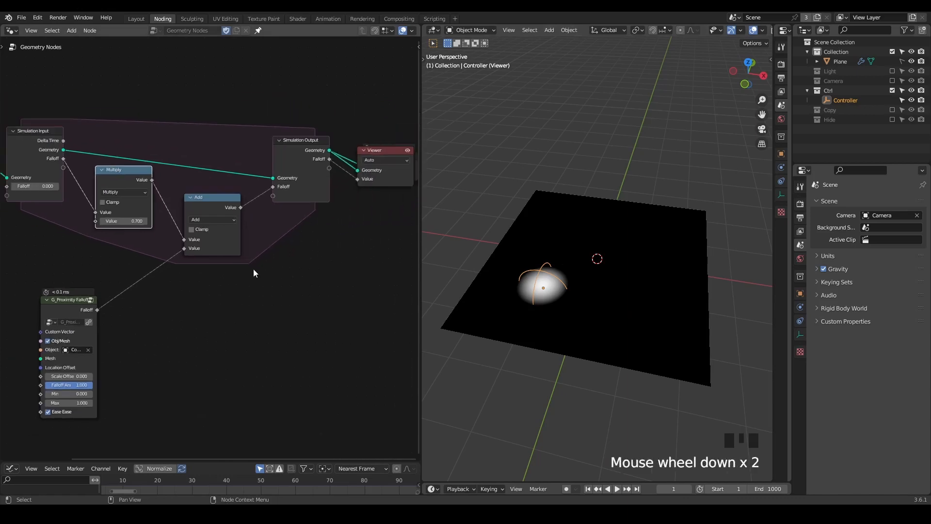
pyautogui.click(379, 150)
pyautogui.press('x')
# - Delete the Multiply node while keeping the Falloff link into the Add node
pyautogui.moveTo(223, 201); pyautogui.dragTo(292, 194, button='middle')
pyautogui.click(182, 175)
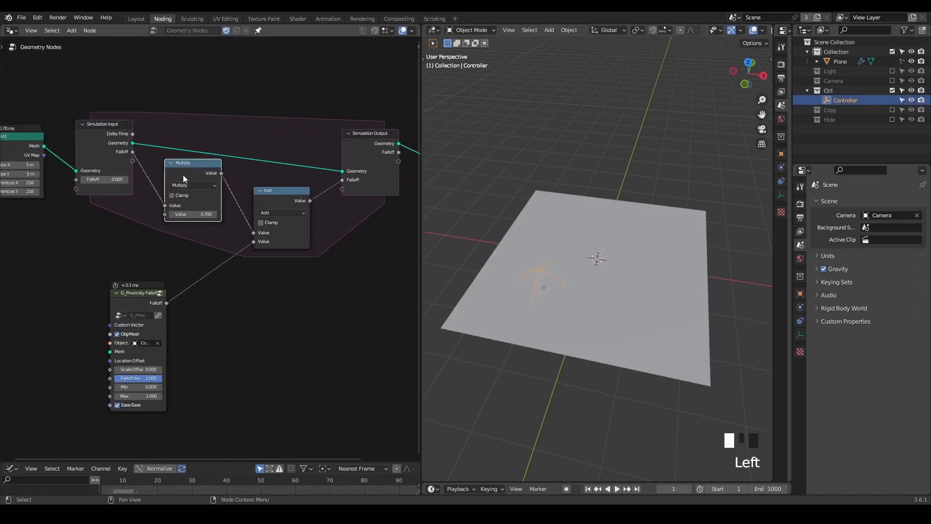
pyautogui.hotkey('ctrl', 'x')
# - Show the Simulation Input's node properties and select the Falloff item in its simulation state list
pyautogui.click(107, 151)
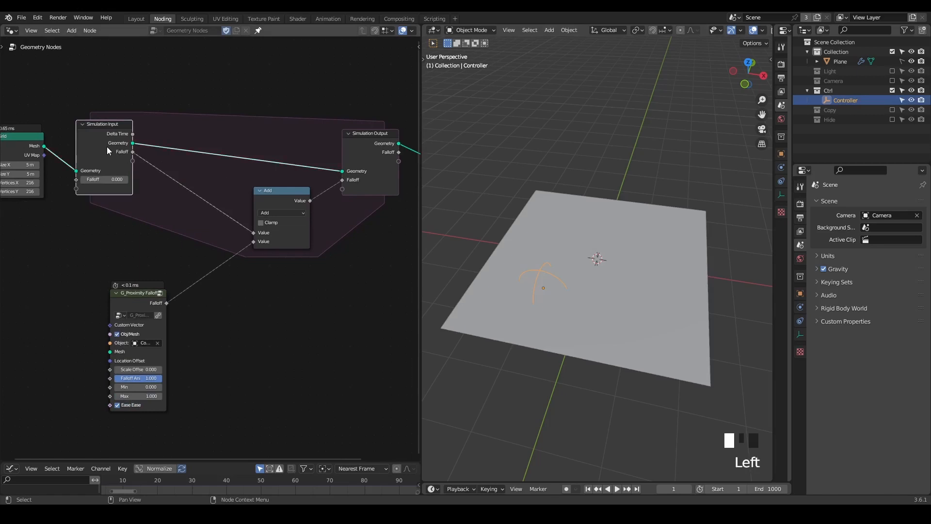
pyautogui.press('n')
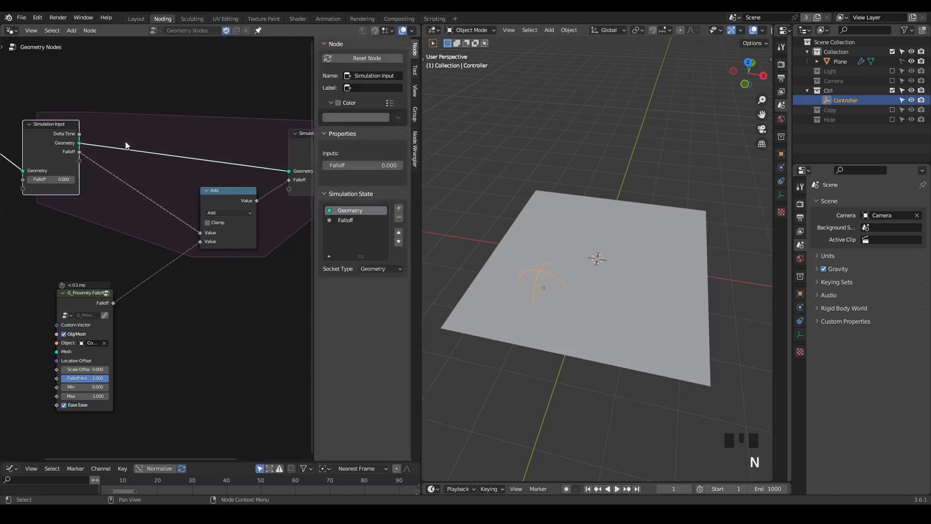
pyautogui.click(356, 220)
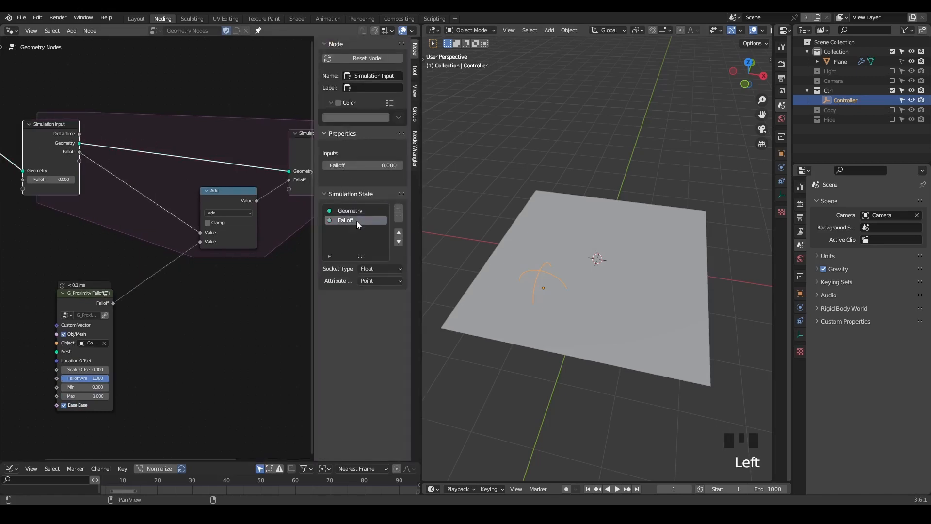
# - Remove the Falloff item from the simulation state and delete the Add node
pyautogui.click(402, 220)
pyautogui.press('n')
pyautogui.moveTo(277, 226); pyautogui.dragTo(255, 200, button='middle')
pyautogui.click(255, 199)
pyautogui.press('x')
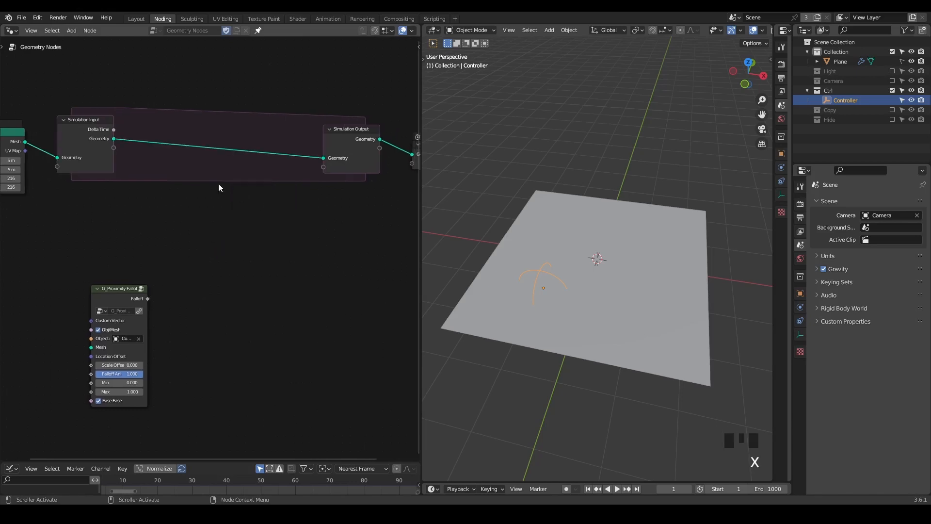
# - Add an Instance on Points node fed by the Simulation Input's Geometry and link its Instances to a new Simulation Output socket
pyautogui.moveTo(112, 142); pyautogui.dragTo(222, 208)
pyautogui.write('point instance')
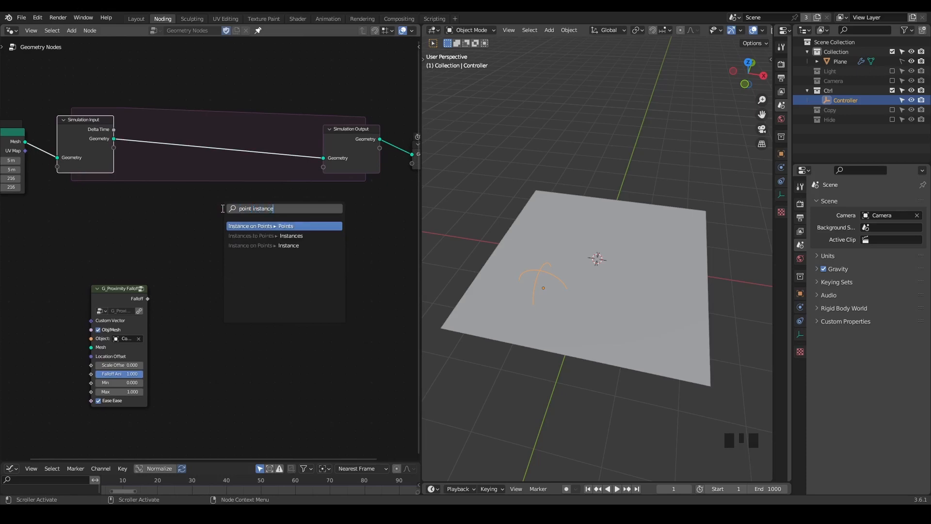
pyautogui.press('Return')
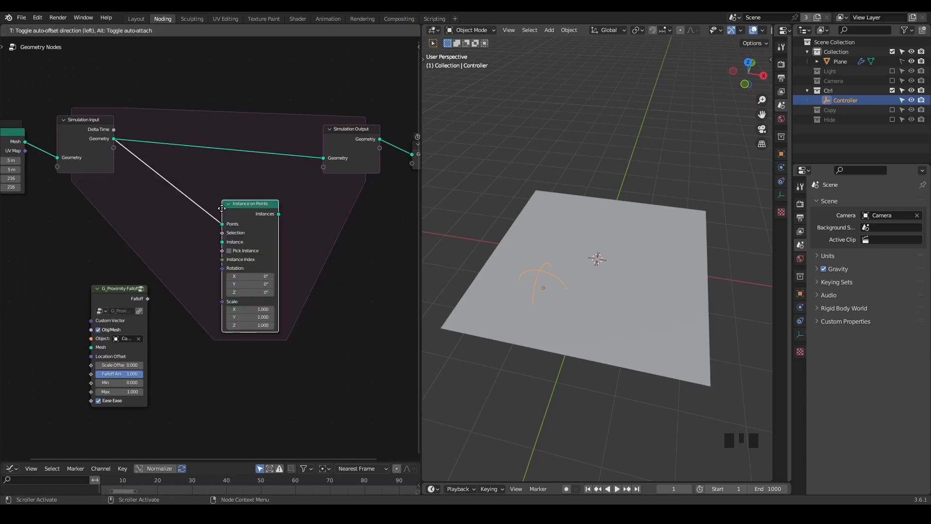
pyautogui.click(221, 194)
pyautogui.moveTo(274, 195); pyautogui.dragTo(323, 166)
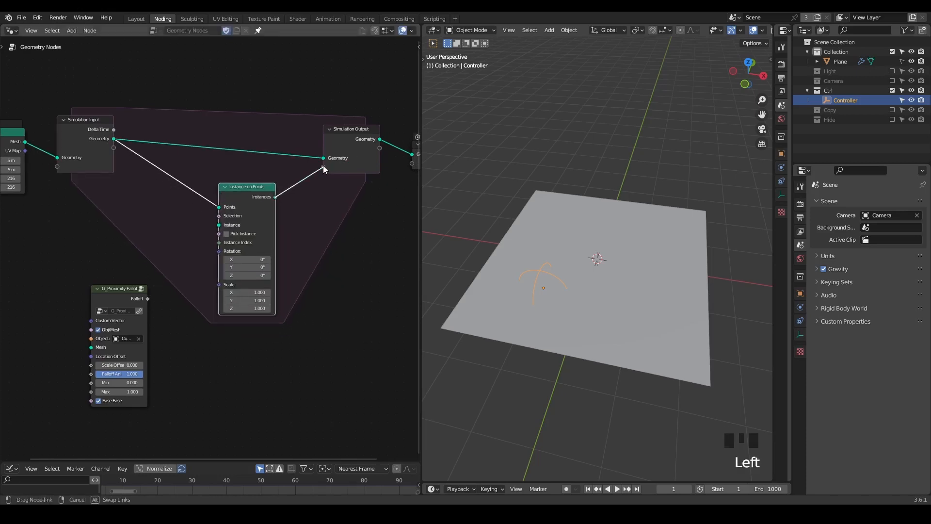
pyautogui.moveTo(317, 192); pyautogui.dragTo(284, 190, button='middle')
pyautogui.moveTo(347, 195); pyautogui.dragTo(286, 165, button='middle')
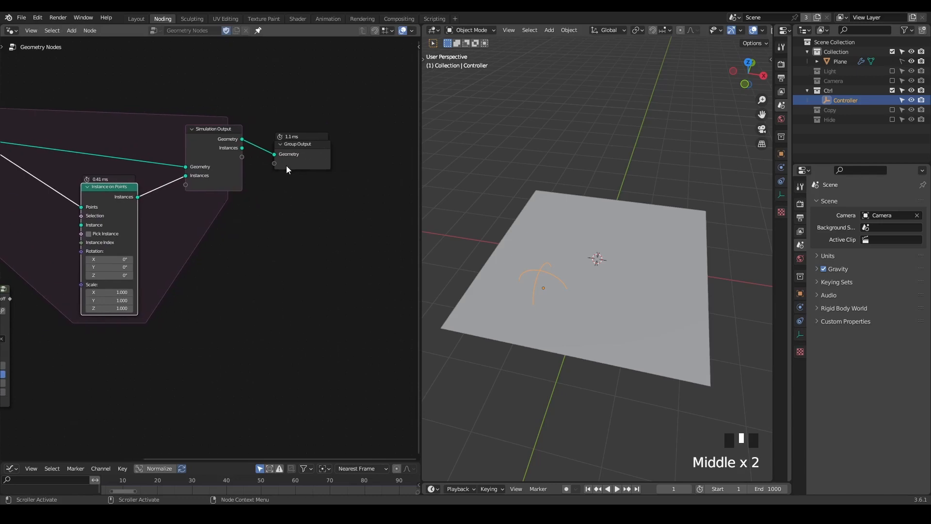
# - Insert a Join Geometry node before the Group Output and link the Simulation Output's Geometry and Instances into it
pyautogui.moveTo(286, 165); pyautogui.dragTo(373, 159)
pyautogui.hotkey('ctrl', 'a')
pyautogui.write('join')
pyautogui.press('Down')
pyautogui.press('Return')
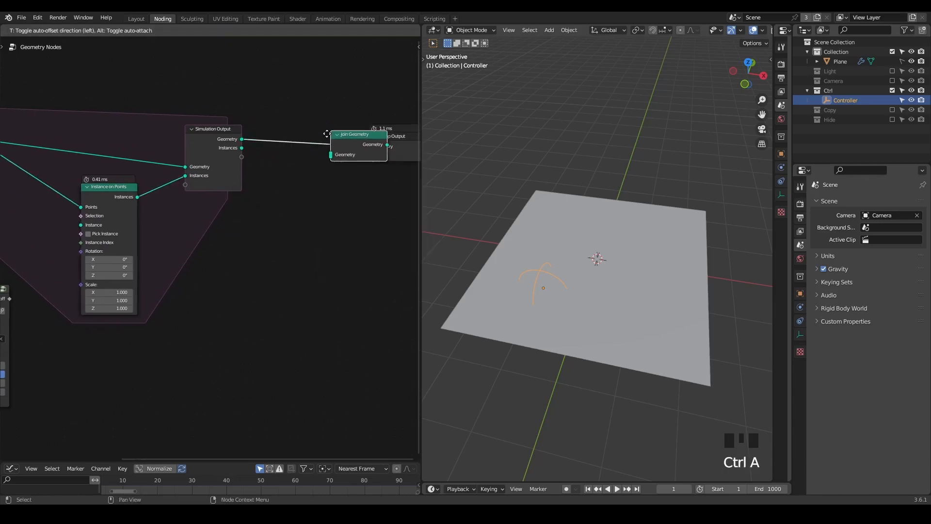
pyautogui.click(280, 127)
pyautogui.moveTo(241, 147); pyautogui.dragTo(278, 145)
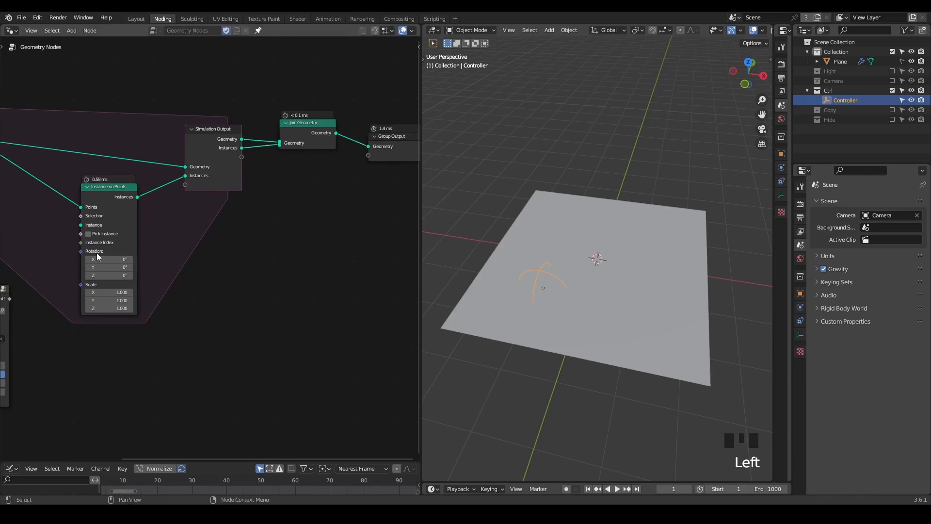
# - Annotate the Geometry output of the Simulation Input node with a freehand underline
pyautogui.moveTo(94, 233); pyautogui.dragTo(272, 255, button='middle')
pyautogui.moveTo(250, 208); pyautogui.dragTo(155, 184, button='middle')
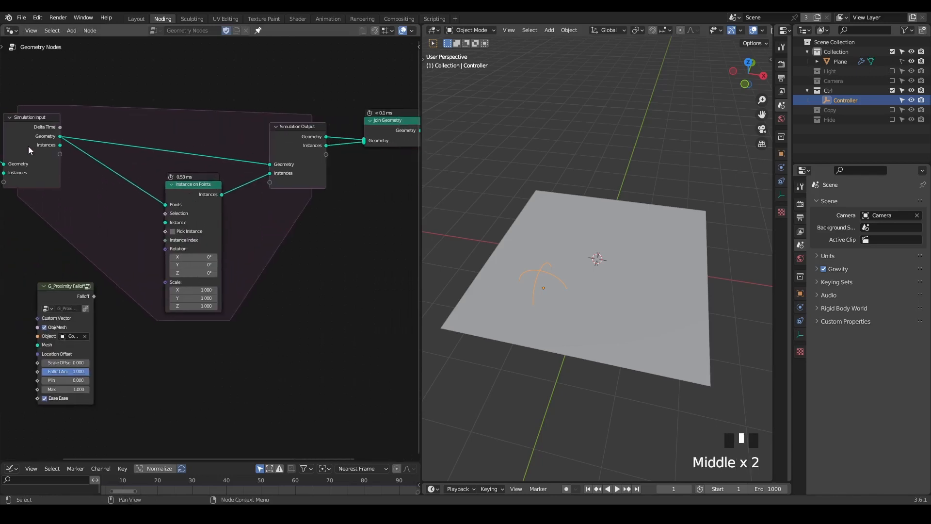
pyautogui.press('d')
pyautogui.moveTo(35, 140); pyautogui.dragTo(89, 139)
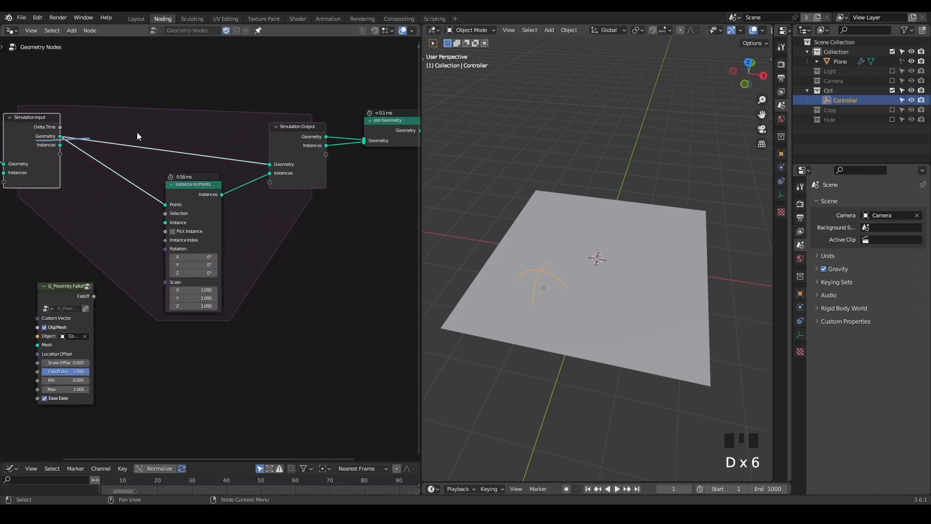
# - Widen the node editor and insert a duplicate Join Geometry node between Instance on Points and the Simulation Output
pyautogui.moveTo(422, 147); pyautogui.dragTo(530, 147)
pyautogui.click(439, 135)
pyautogui.hotkey('shift', 'd')
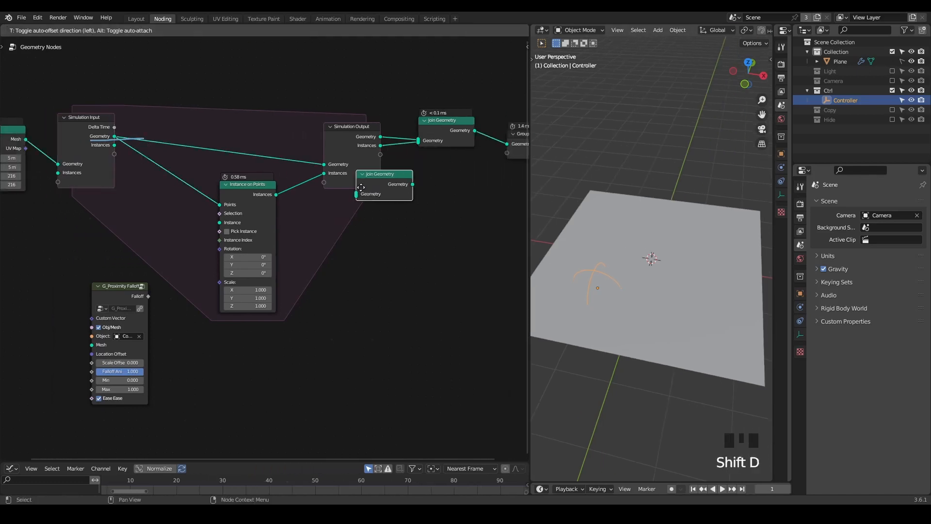
pyautogui.click(323, 190)
pyautogui.moveTo(243, 241); pyautogui.dragTo(303, 235, button='middle')
# - Erase the annotation beside the Simulation Input and move the G_Proximity Falloff node clear of Instance on Points
pyautogui.press('d')
pyautogui.moveTo(214, 117); pyautogui.dragTo(160, 119, button='right')
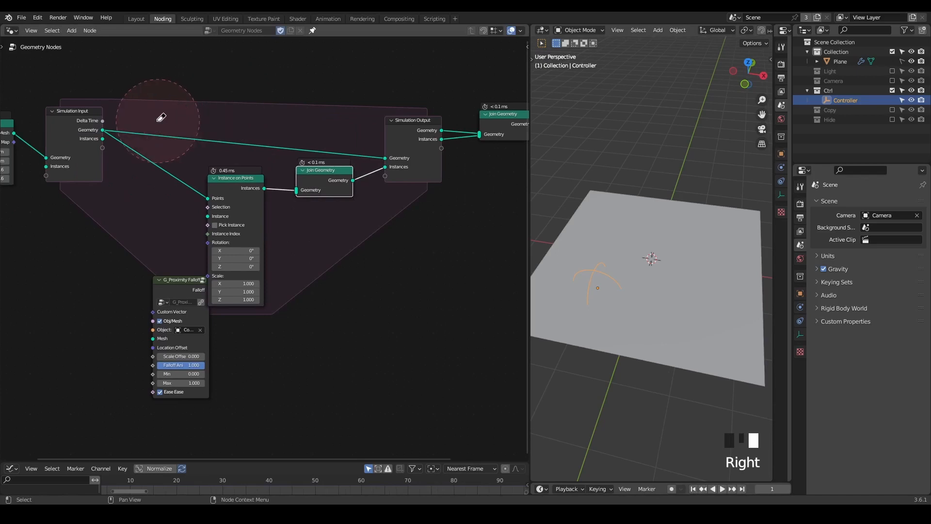
pyautogui.moveTo(174, 286); pyautogui.dragTo(88, 264)
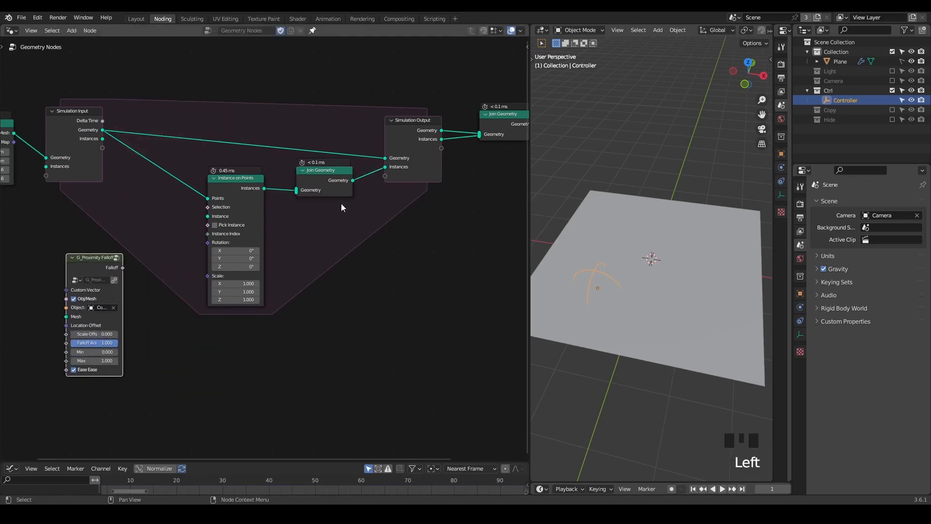
pyautogui.hotkey('ctrl', 'a')
pyautogui.write('separ')
pyautogui.press('Down')
pyautogui.press('Down')
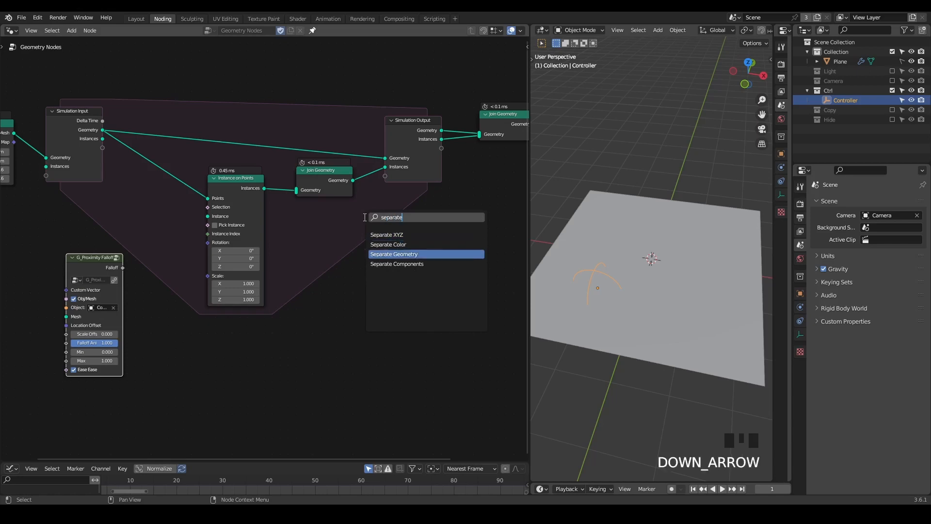
pyautogui.press('Down')
pyautogui.press('Return')
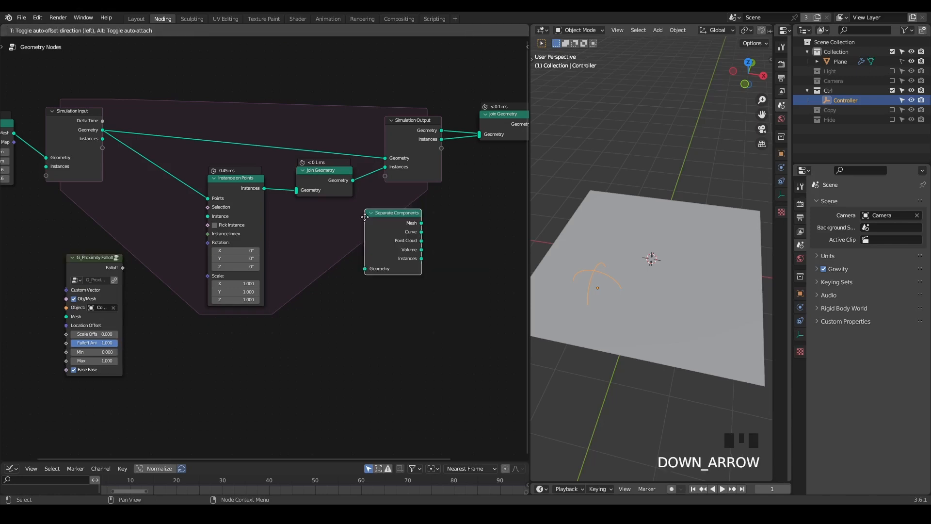
pyautogui.click(335, 227)
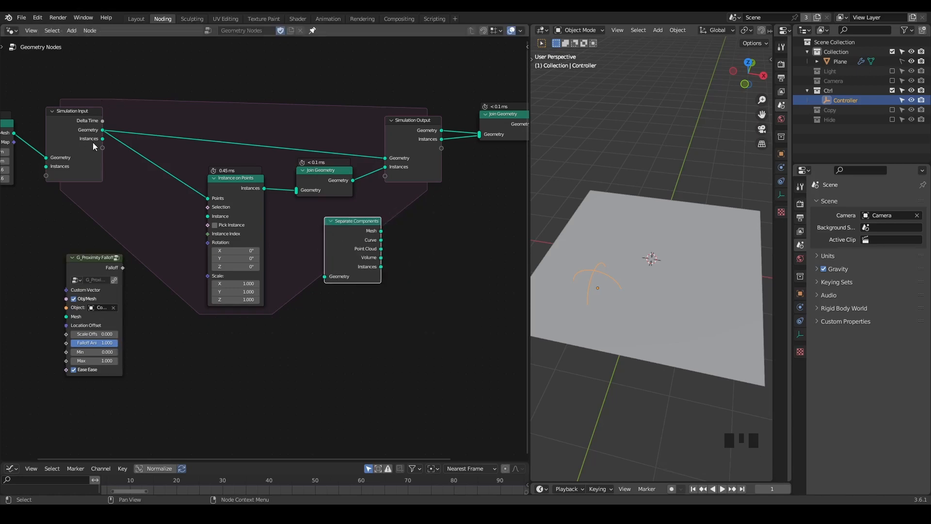
pyautogui.click(361, 235)
pyautogui.press('x')
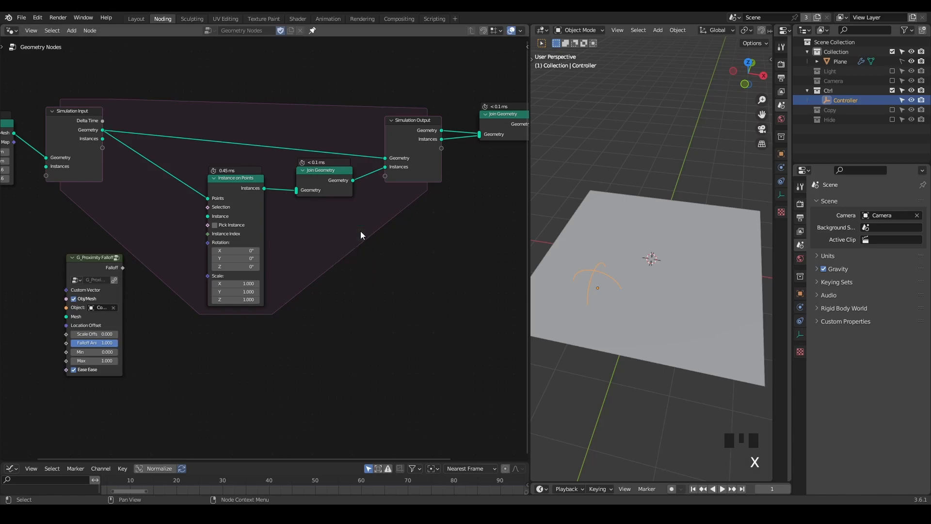
# - Link the Simulation Input's Instances into the inner Join Geometry and the proximity Falloff into Instance on Points' Selection
pyautogui.moveTo(102, 138); pyautogui.dragTo(297, 189)
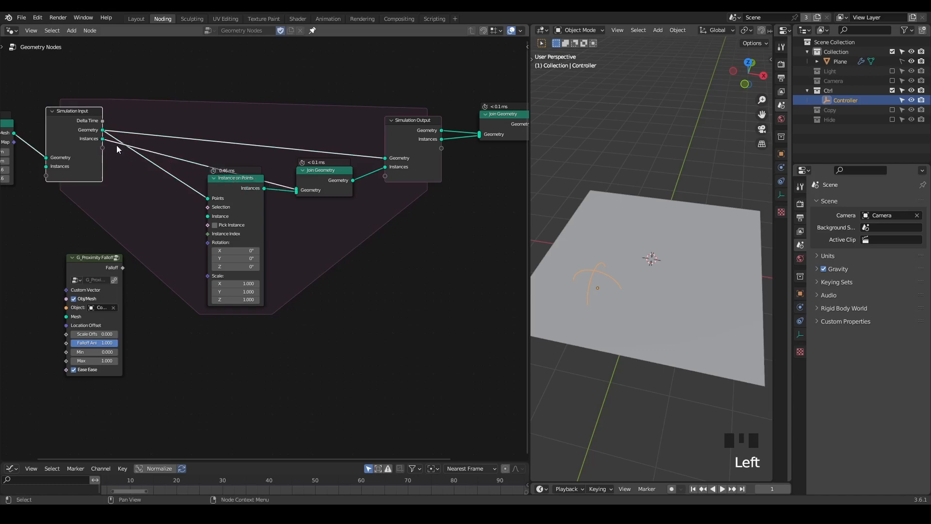
pyautogui.moveTo(81, 139); pyautogui.dragTo(95, 140, button='middle')
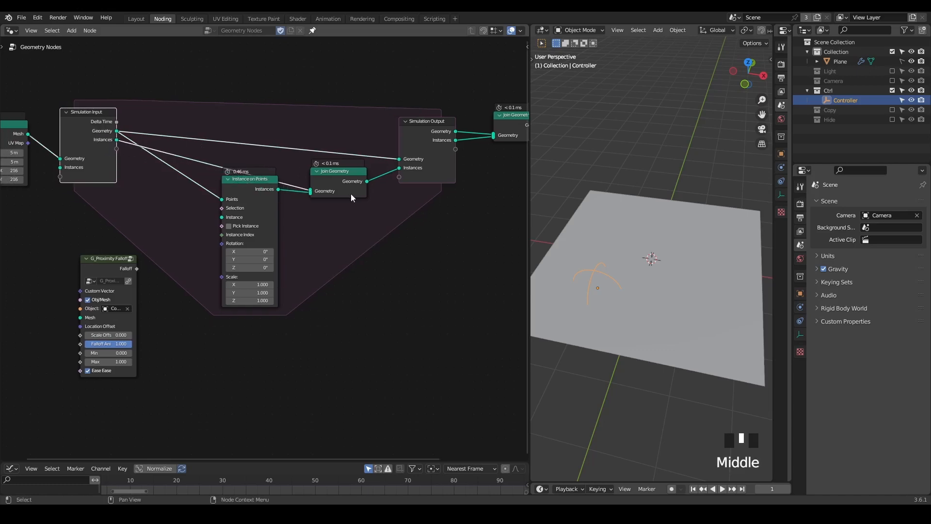
pyautogui.moveTo(421, 162); pyautogui.dragTo(365, 151, button='middle')
pyautogui.moveTo(80, 235); pyautogui.dragTo(203, 225, button='middle')
pyautogui.scroll(2, 168, 208)
pyautogui.moveTo(117, 243); pyautogui.dragTo(274, 184)
# - Add an Ico Sphere with a 0.01 m radius and link its Mesh to the Instance input of Instance on Points
pyautogui.hotkey('ctrl', 'a')
pyautogui.write('ic')
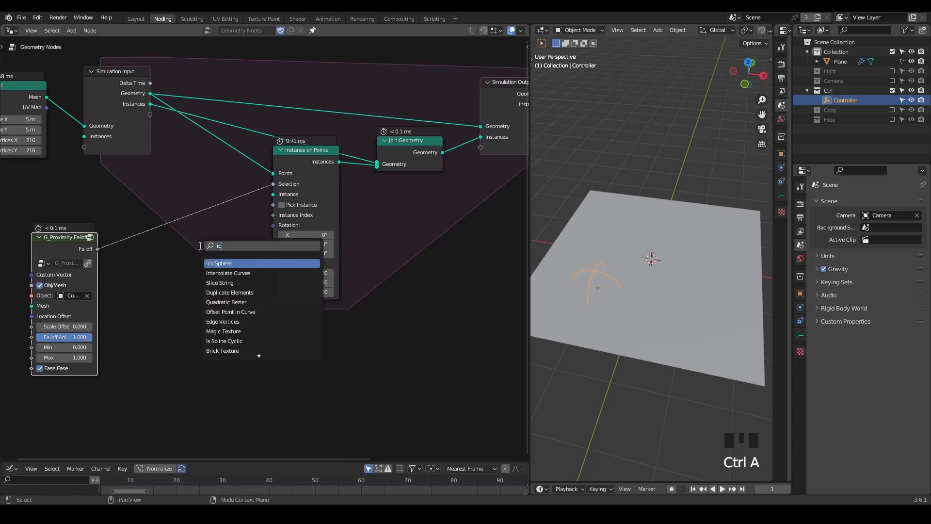
pyautogui.press('Return')
pyautogui.moveTo(212, 259); pyautogui.dragTo(273, 194)
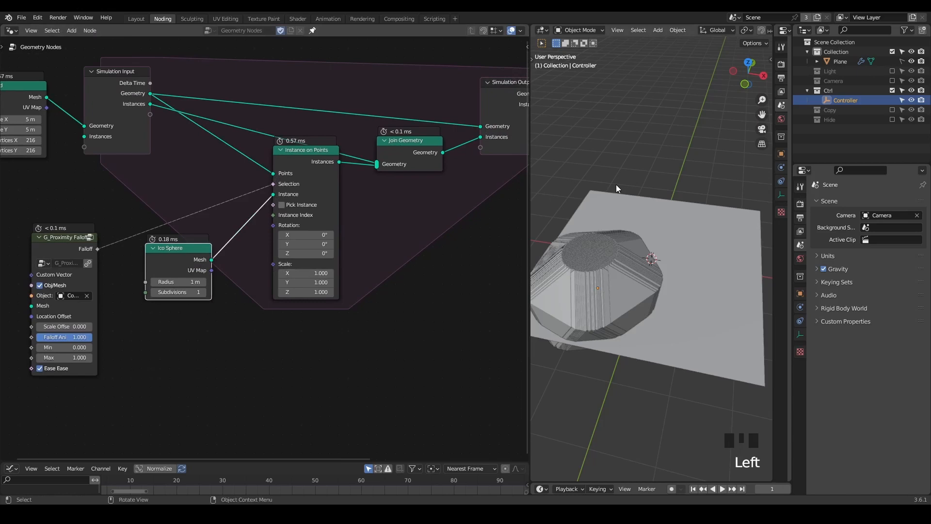
pyautogui.scroll(-2, 616, 188)
pyautogui.scroll(2, 207, 254)
pyautogui.click(178, 283)
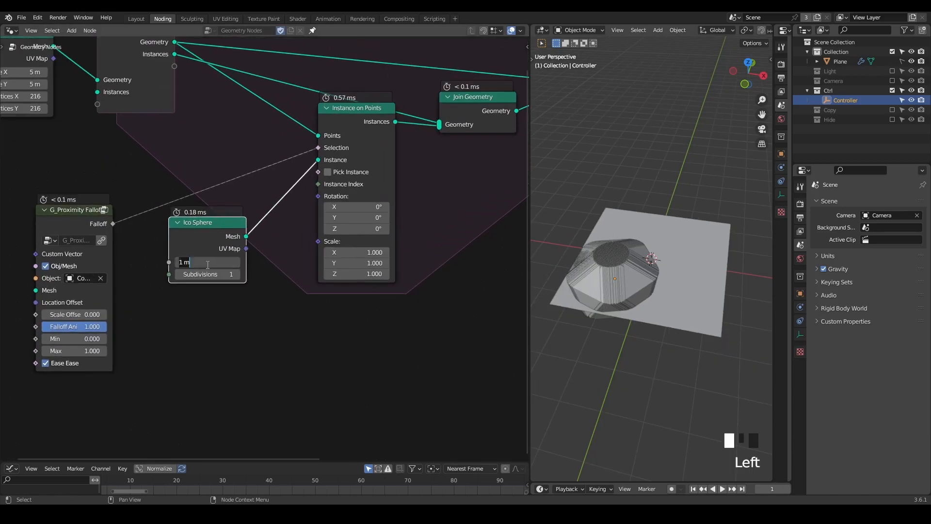
pyautogui.write('0.01')
pyautogui.press('Return')
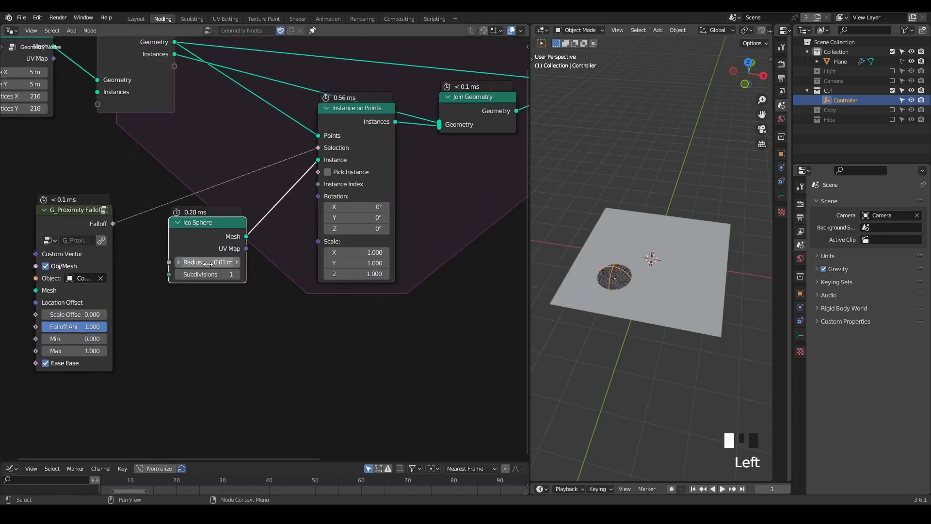
# - Play the simulation while moving the Controller across the grid with Z locked to check the accumulating instances, then stop playback
pyautogui.press('space')
pyautogui.press('g')
pyautogui.hotkey('shift', 'z')
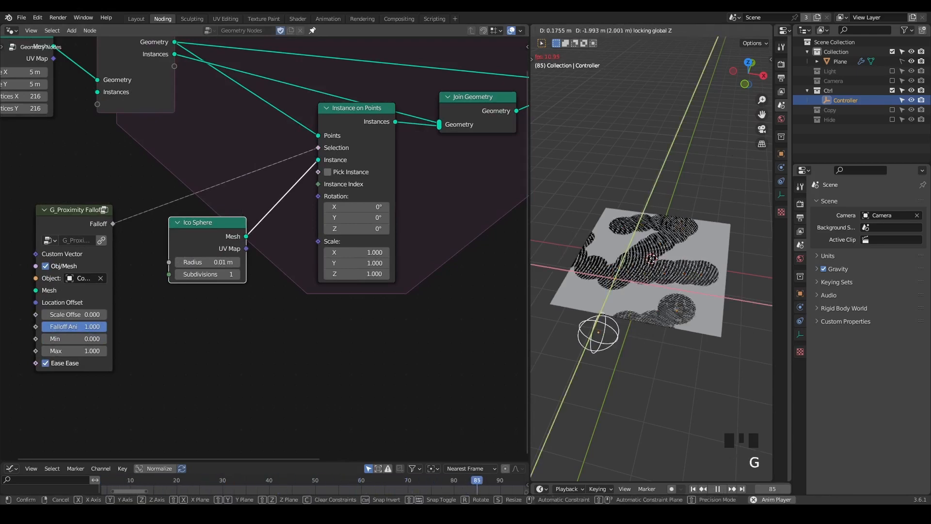
pyautogui.click(754, 172)
pyautogui.press('space')
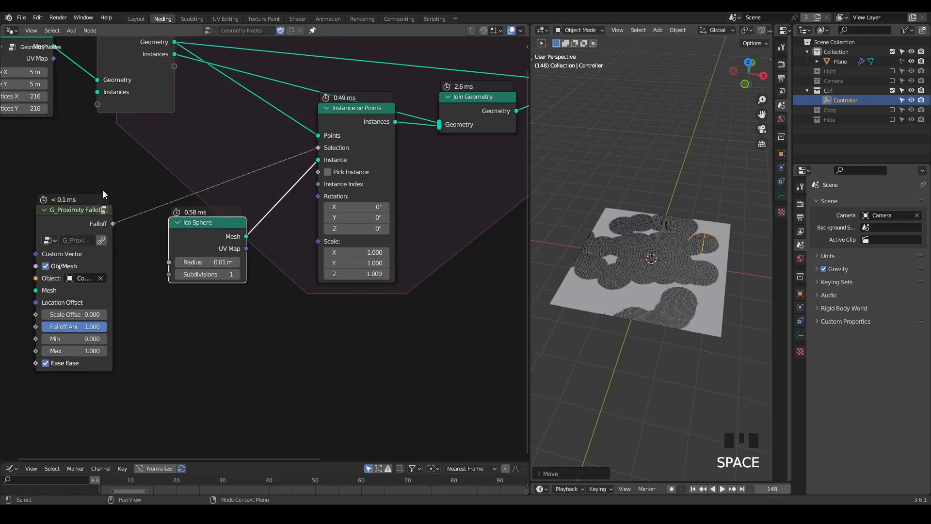
# - Preview the proximity Falloff on the Grid with a Viewer node, then delete the Viewer
pyautogui.moveTo(102, 190); pyautogui.dragTo(160, 203, button='middle')
pyautogui.keyDown('ctrl'); pyautogui.keyDown('shift'); pyautogui.click(68, 63); pyautogui.keyUp('shift'); pyautogui.keyUp('ctrl')
pyautogui.keyDown('ctrl'); pyautogui.keyDown('shift'); pyautogui.click(131, 222); pyautogui.keyUp('shift'); pyautogui.keyUp('ctrl')
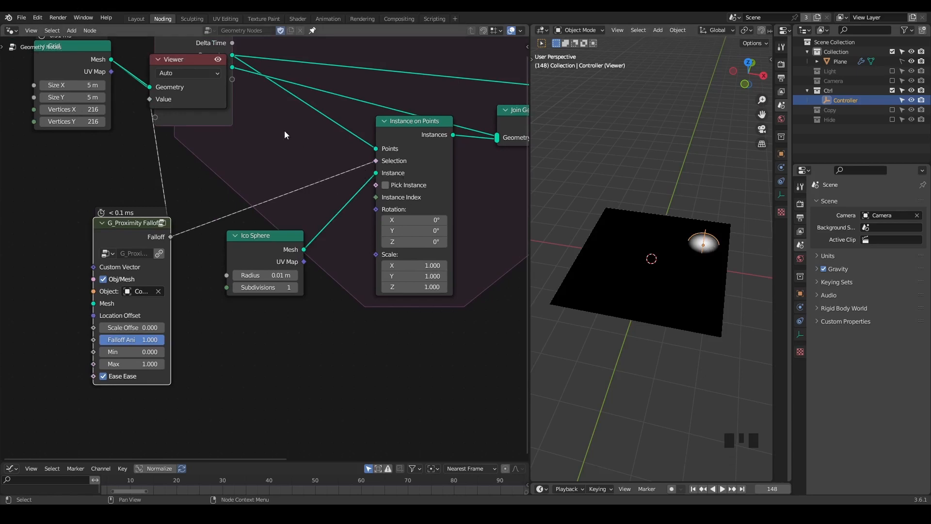
pyautogui.click(187, 61)
pyautogui.press('x')
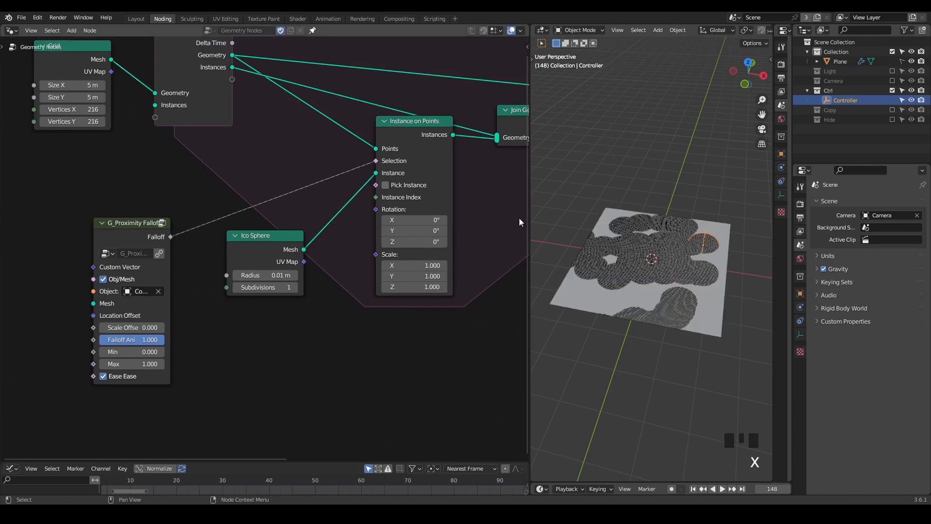
# - Rewind to frame 1 and move the Controller to near the grid's centre with Z locked
pyautogui.hotkey('shift', 'space')
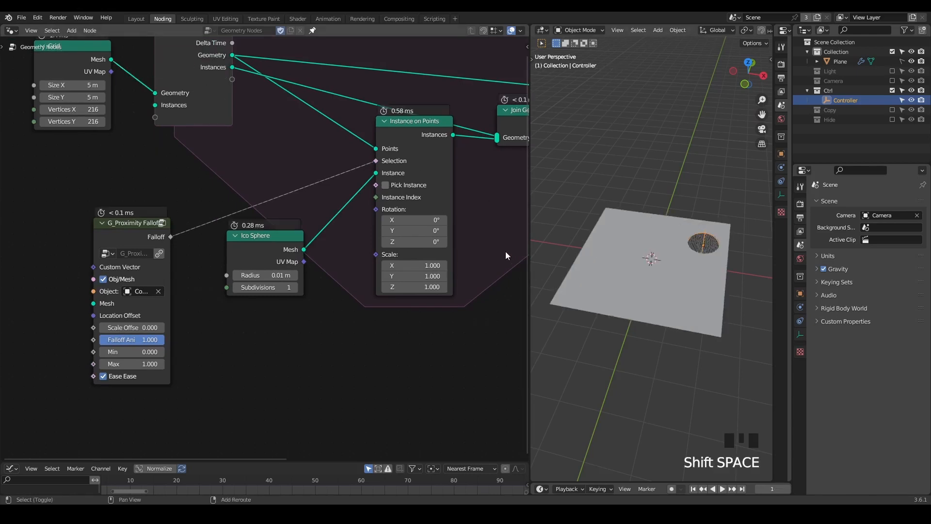
pyautogui.hotkey('shift', 'ctrl', 'alt', 'q')
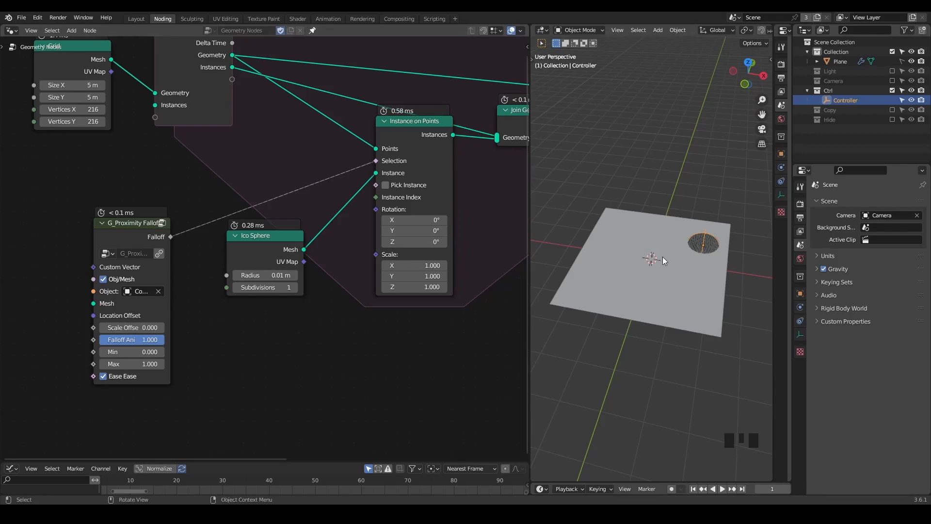
pyautogui.scroll(2, 663, 257)
pyautogui.moveTo(663, 257)
pyautogui.keyDown('shift'); pyautogui.mouseDown(button='middle')
pyautogui.moveTo(627, 253)
pyautogui.moveTo(655, 242)
pyautogui.moveTo(659, 251)
pyautogui.mouseUp(button='middle'); pyautogui.keyUp('shift')
pyautogui.press('g')
pyautogui.hotkey('shift', 'z')
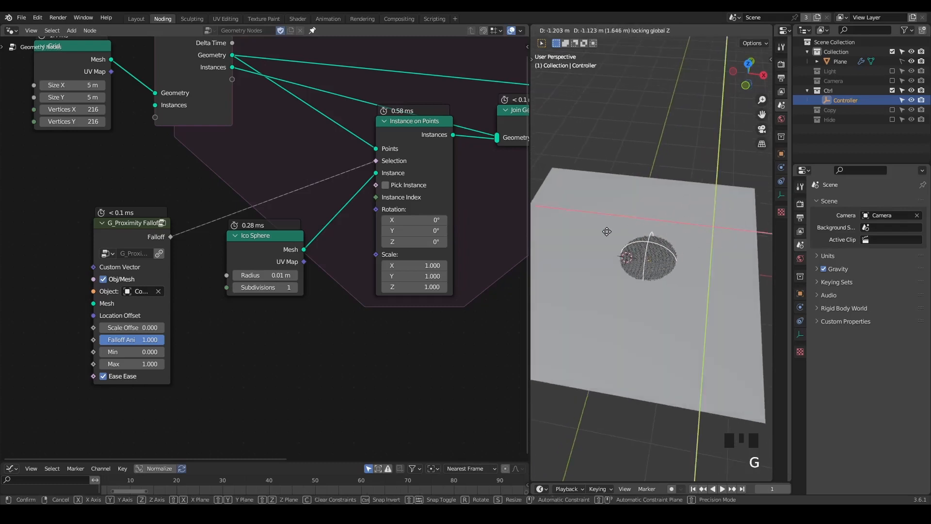
pyautogui.click(602, 269)
# - Inspect the Grid's vertices up close in wireframe shading through a Viewer node, then delete the Viewer
pyautogui.scroll(2, 604, 273)
pyautogui.moveTo(137, 170); pyautogui.dragTo(206, 217, button='middle')
pyautogui.keyDown('ctrl'); pyautogui.keyDown('shift'); pyautogui.click(147, 102); pyautogui.keyUp('shift'); pyautogui.keyUp('ctrl')
pyautogui.press('z')
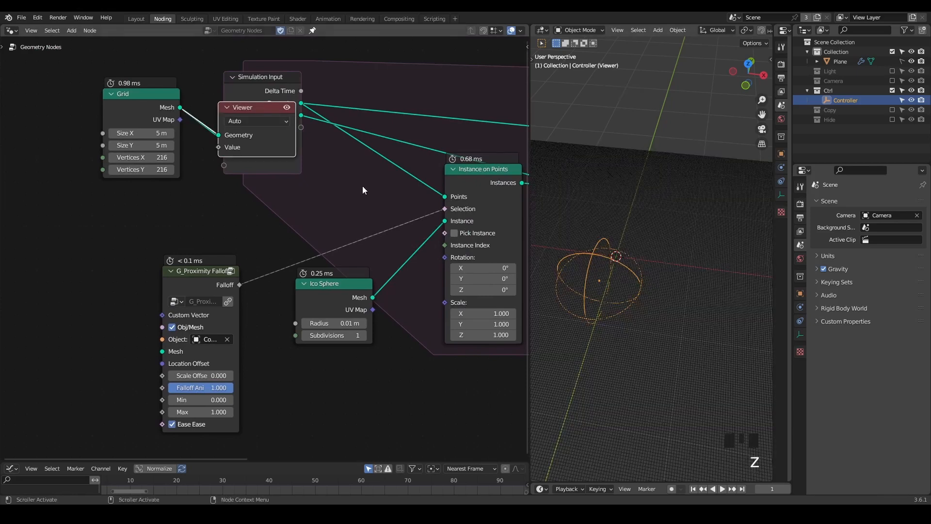
pyautogui.click(253, 107)
pyautogui.press('x')
# - Move the Grid node away from the Simulation Input and add a Distribute Points on Faces node between them
pyautogui.scroll(-2, 281, 176)
pyautogui.moveTo(166, 123); pyautogui.dragTo(51, 151)
pyautogui.hotkey('ctrl', 'a')
pyautogui.write('point distirbu')
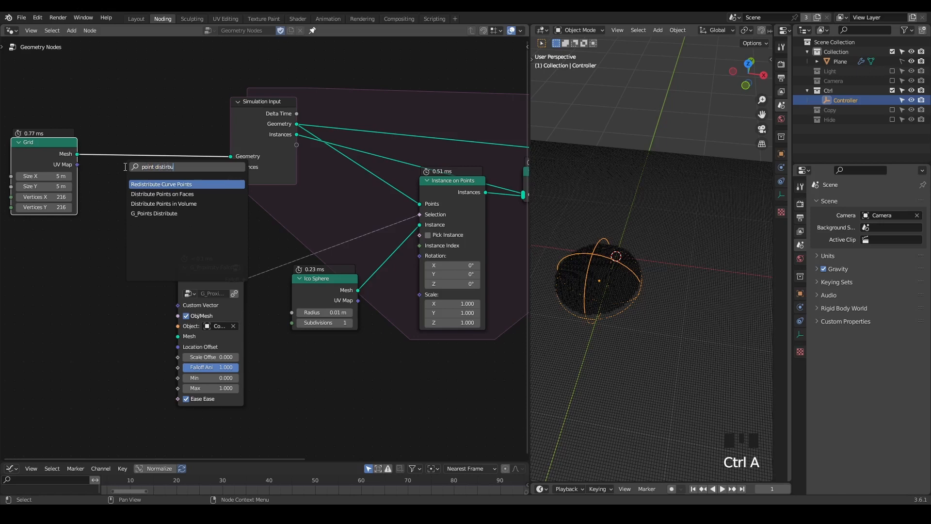
pyautogui.press('Down')
pyautogui.press('Return')
pyautogui.click(98, 193)
# - Link the Grid's Mesh to Distribute Points on Faces and preview the distributed points with a Viewer in solid shading
pyautogui.keyDown('ctrl'); pyautogui.keyDown('shift'); pyautogui.click(54, 164); pyautogui.keyUp('shift'); pyautogui.keyUp('ctrl')
pyautogui.keyDown('alt'); pyautogui.moveTo(61, 161); pyautogui.dragTo(99, 216, button='right'); pyautogui.keyUp('alt')
pyautogui.keyDown('alt'); pyautogui.moveTo(56, 137); pyautogui.dragTo(101, 232, button='right'); pyautogui.keyUp('alt')
pyautogui.keyDown('ctrl'); pyautogui.keyDown('shift'); pyautogui.click(120, 211); pyautogui.keyUp('shift'); pyautogui.keyUp('ctrl')
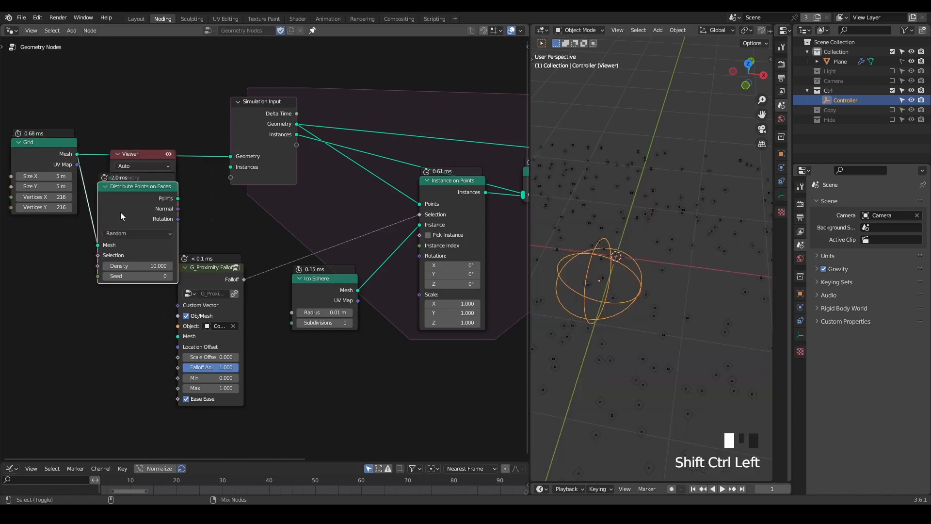
pyautogui.scroll(-4, 604, 244)
pyautogui.press('z')
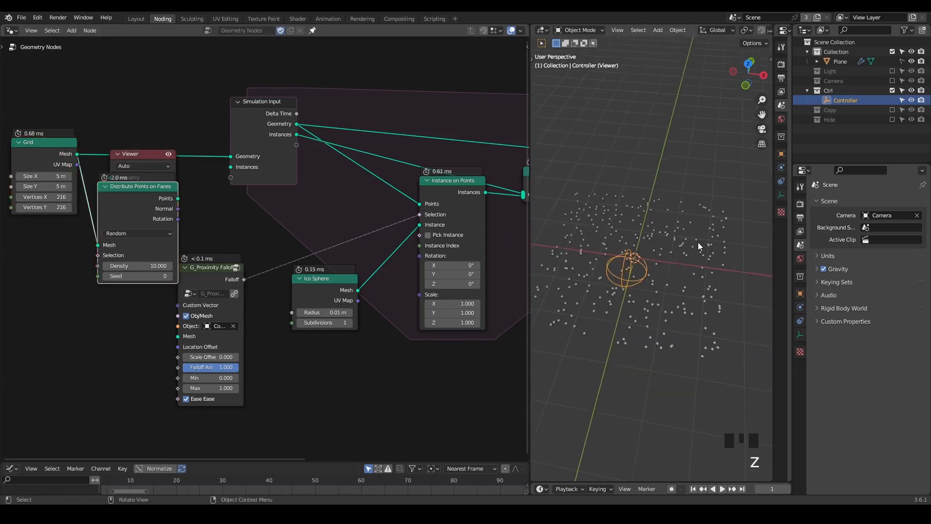
# - Set the Grid's Size X and Size Y to 5 m
pyautogui.keyDown('shift'); pyautogui.moveTo(138, 218); pyautogui.dragTo(306, 201, button='middle'); pyautogui.keyUp('shift')
pyautogui.click(212, 159)
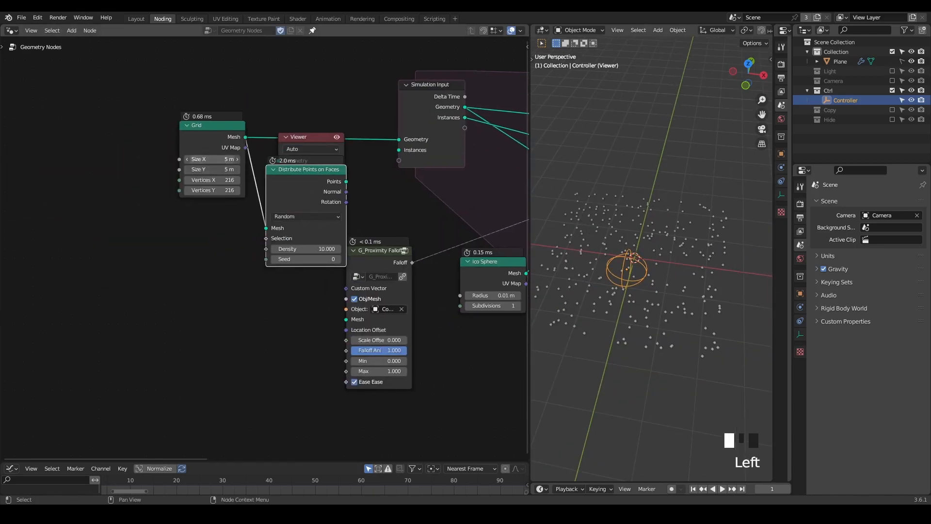
pyautogui.moveTo(212, 159)
pyautogui.mouseDown()
pyautogui.moveTo(240, 169)
pyautogui.moveTo(218, 169)
pyautogui.moveTo(257, 170)
pyautogui.moveTo(211, 169)
pyautogui.moveTo(233, 169)
pyautogui.moveTo(211, 169)
pyautogui.moveTo(228, 169)
pyautogui.moveTo(219, 170)
pyautogui.moveTo(225, 161)
pyautogui.moveTo(225, 169)
pyautogui.mouseUp()
pyautogui.write('5')
pyautogui.click(413, 185)
pyautogui.moveTo(315, 125); pyautogui.dragTo(249, 133, button='middle')
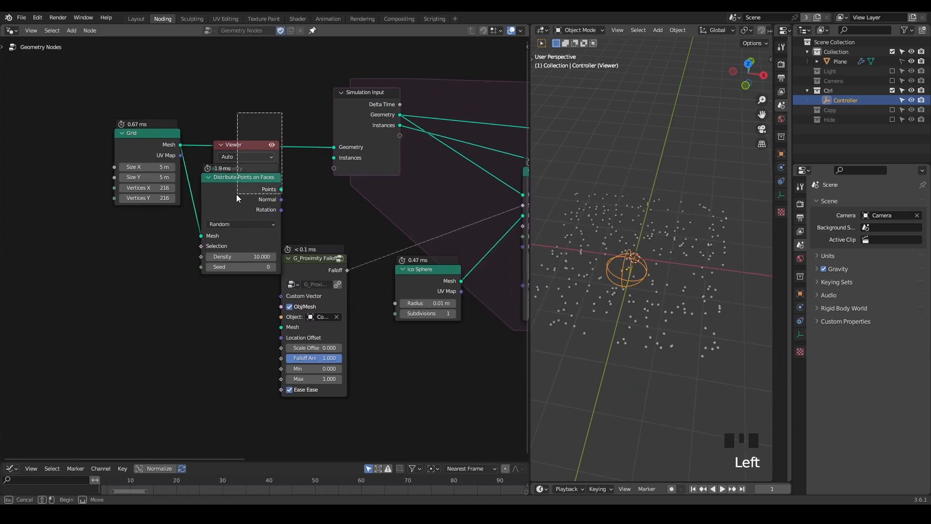
# - Delete the Viewer and Distribute Points on Faces nodes, and rearrange the Simulation Input, G_Proximity Falloff and Ico Sphere nodes to free up space
pyautogui.press('x')
pyautogui.moveTo(389, 90); pyautogui.dragTo(287, 76)
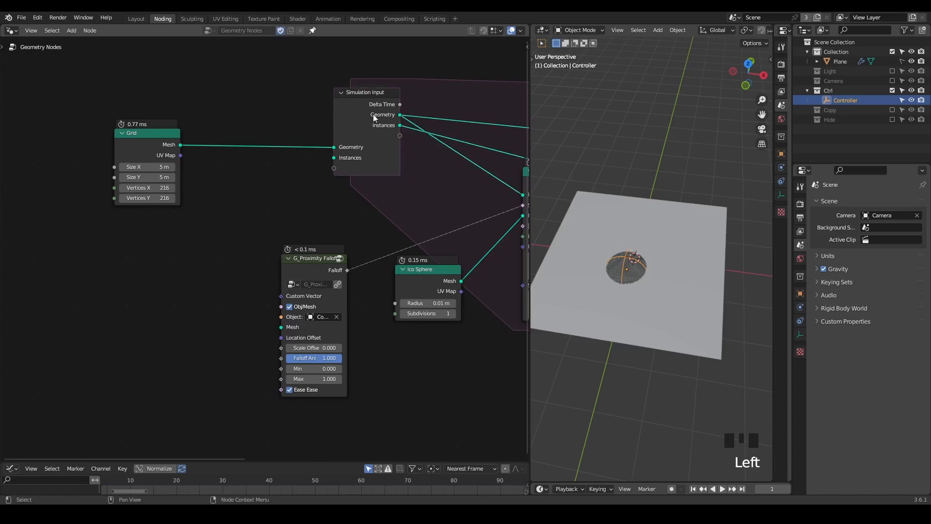
pyautogui.moveTo(364, 117); pyautogui.dragTo(293, 107)
pyautogui.moveTo(455, 214); pyautogui.dragTo(378, 198, button='middle')
pyautogui.moveTo(378, 199); pyautogui.dragTo(182, 306)
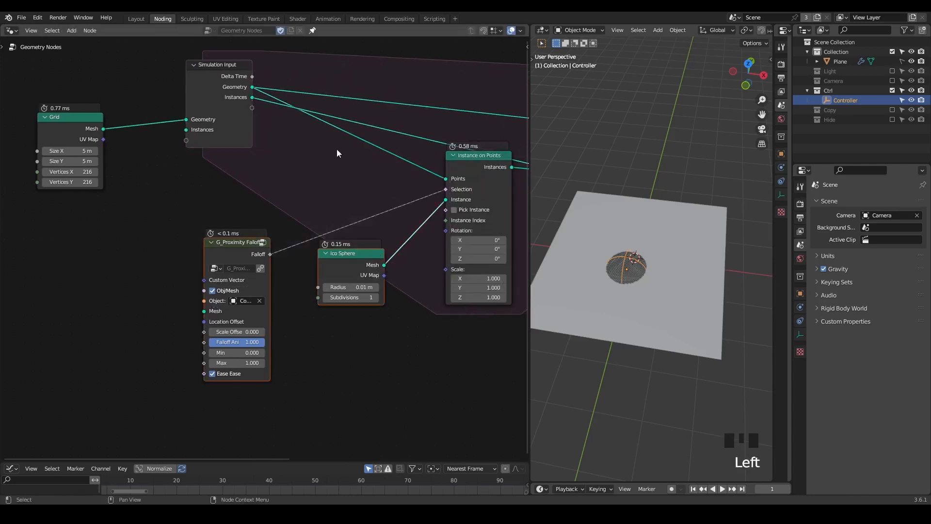
pyautogui.press('g')
pyautogui.click(225, 278)
pyautogui.moveTo(217, 86); pyautogui.dragTo(198, 116)
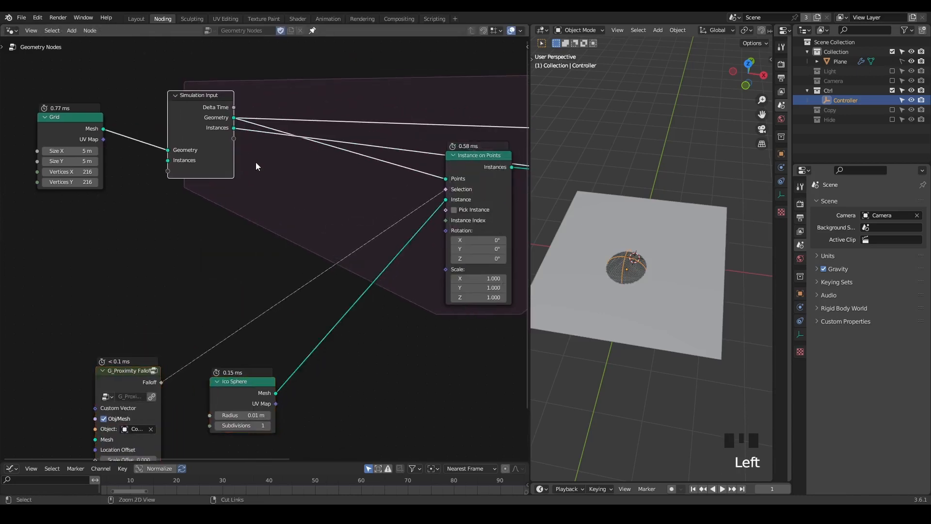
# - Add a G_Points Distribute group node below the Grid node
pyautogui.hotkey('ctrl', 'a')
pyautogui.write('point distri')
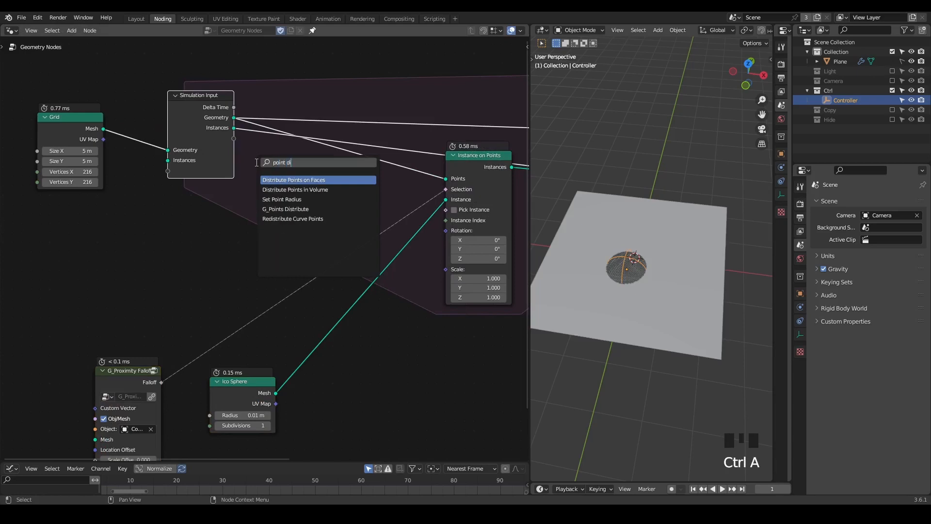
pyautogui.press('Down')
pyautogui.press('Down')
pyautogui.press('Return')
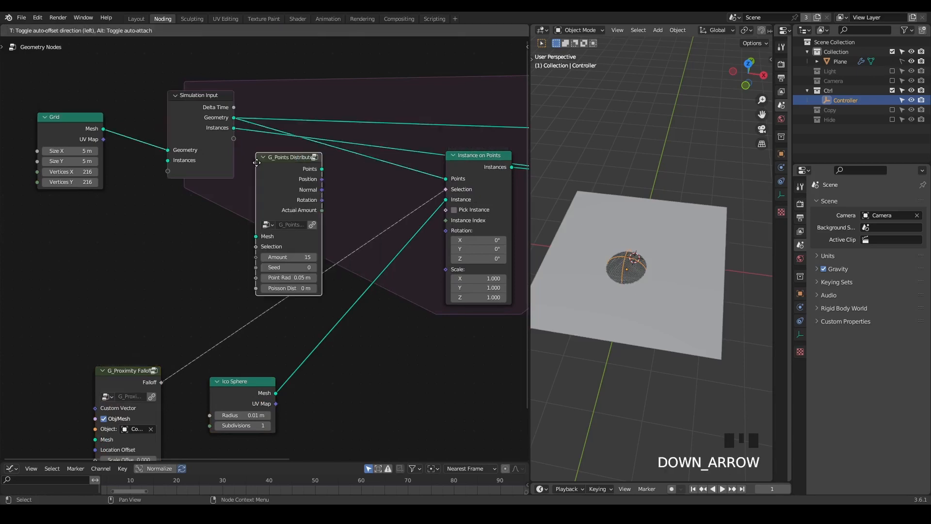
pyautogui.click(134, 194)
# - Preview G_Points Distribute on the Grid's Mesh through a Viewer while varying the grid size, ending with Size X and Size Y at 5 m
pyautogui.keyDown('ctrl'); pyautogui.keyDown('shift'); pyautogui.click(60, 140); pyautogui.keyUp('shift'); pyautogui.keyUp('ctrl')
pyautogui.keyDown('ctrl'); pyautogui.keyDown('shift'); pyautogui.click(162, 213); pyautogui.keyUp('shift'); pyautogui.keyUp('ctrl')
pyautogui.keyDown('alt'); pyautogui.moveTo(78, 132); pyautogui.dragTo(159, 225, button='right'); pyautogui.keyUp('alt')
pyautogui.click(72, 151)
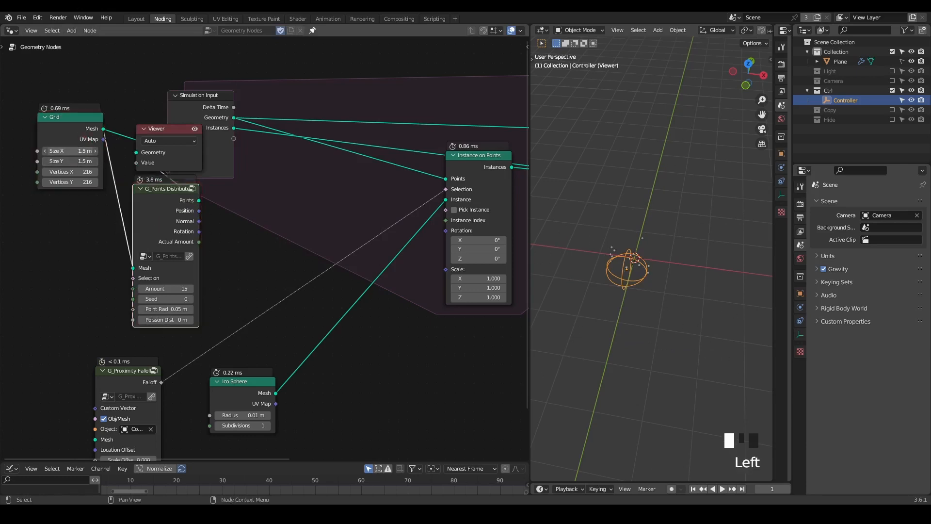
pyautogui.moveTo(73, 151)
pyautogui.mouseDown()
pyautogui.moveTo(82, 151)
pyautogui.moveTo(73, 161)
pyautogui.mouseUp()
pyautogui.write('5')
pyautogui.press('Return')
# - Delete the Viewer and insert G_Points Distribute between the Simulation Input's Geometry and the Instance on Points' Points input
pyautogui.moveTo(156, 130); pyautogui.dragTo(297, 165)
pyautogui.press('x')
pyautogui.moveTo(166, 206); pyautogui.dragTo(342, 169)
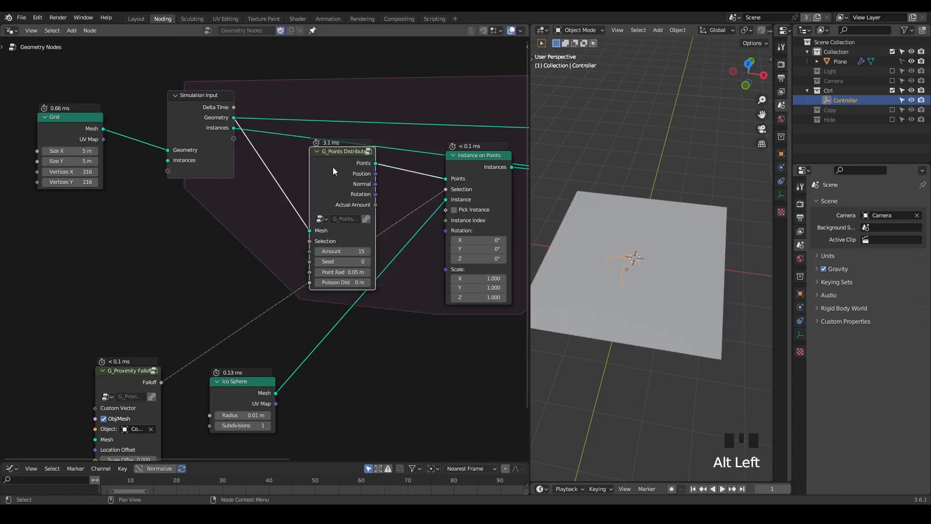
# - Play the simulation, move the Controller across the plane with Z locked, and stop playback
pyautogui.moveTo(361, 193); pyautogui.dragTo(291, 163, button='middle')
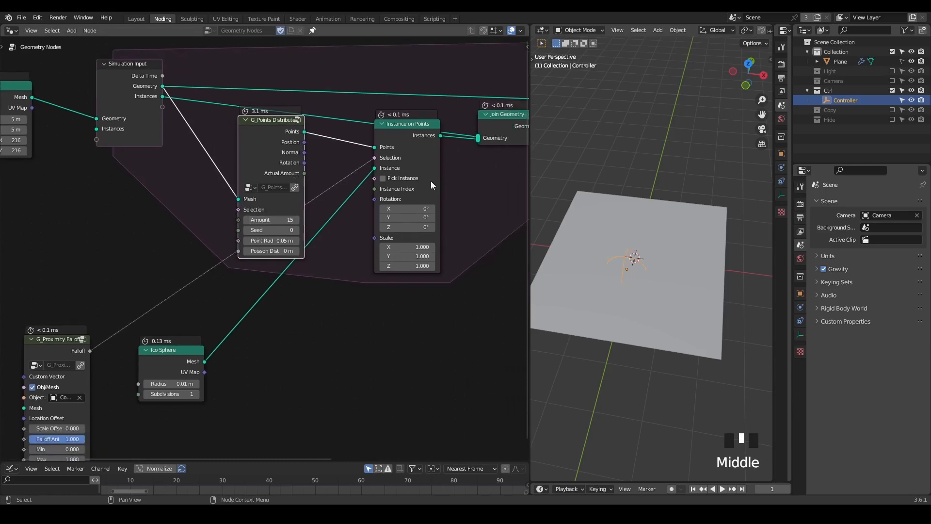
pyautogui.scroll(-1, 653, 239)
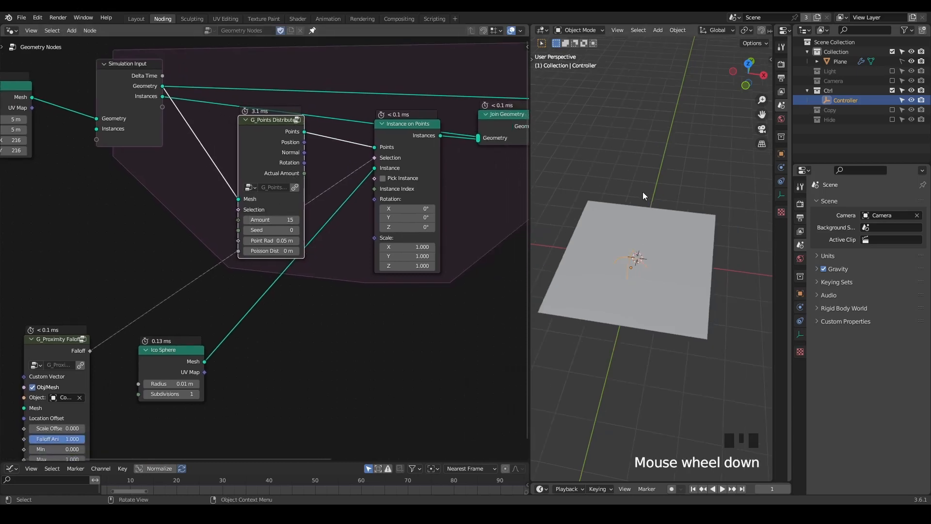
pyautogui.press('space')
pyautogui.press('g')
pyautogui.hotkey('shift', 'z')
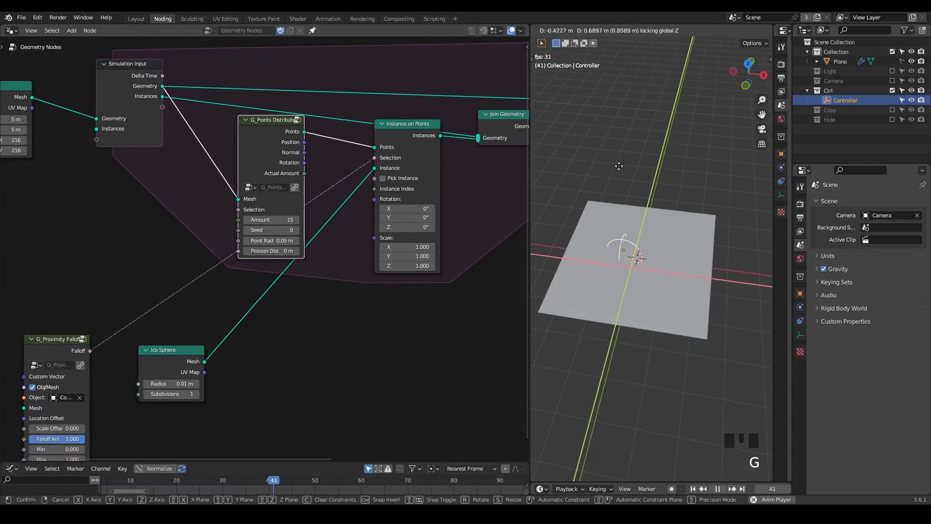
pyautogui.click(612, 169)
pyautogui.press('space')
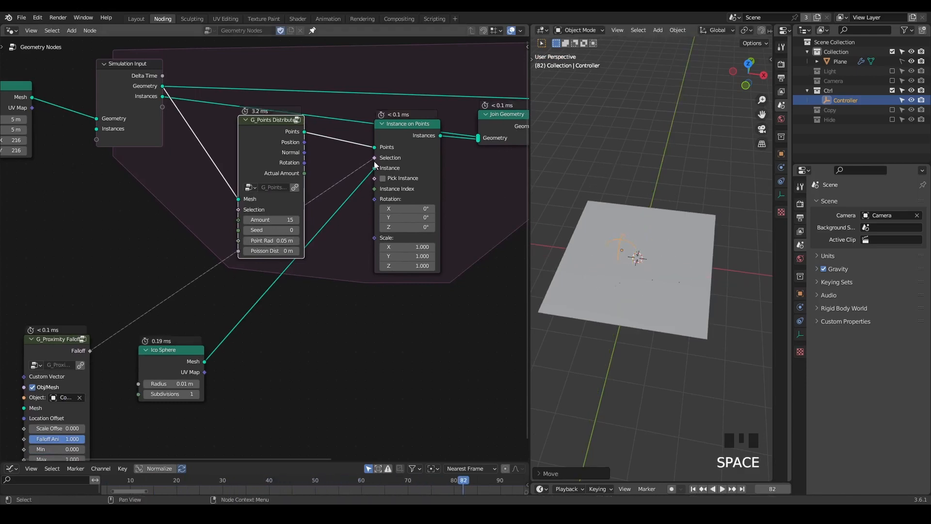
# - Reroute the Falloff link from Instance on Points to G_Points Distribute's Selection, and test it by moving the Controller horizontally during playback
pyautogui.moveTo(373, 160); pyautogui.dragTo(240, 211)
pyautogui.press('space')
pyautogui.press('g')
pyautogui.hotkey('shift', 'z')
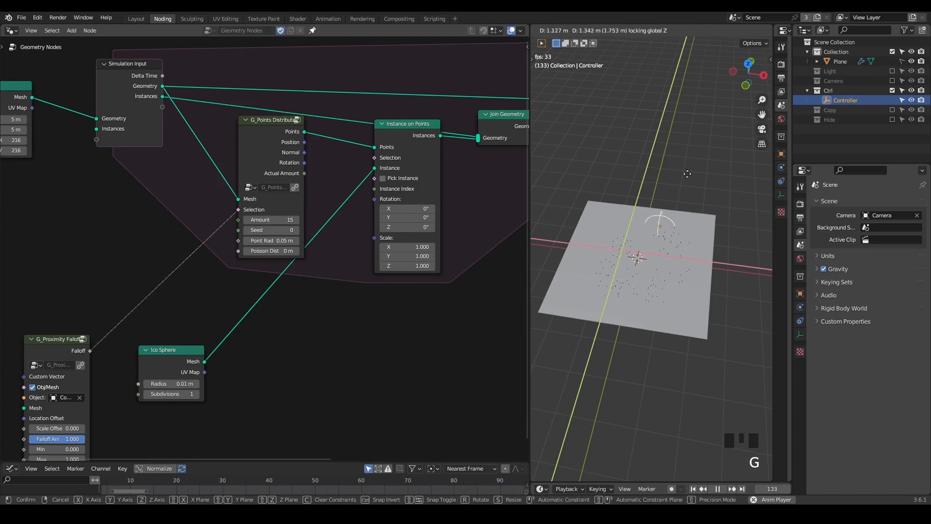
pyautogui.click(657, 169)
pyautogui.press('space')
# - Move the Ico Sphere node near Instance on Points, set its Radius to 0.82 m, and test it in playback before resetting the simulation
pyautogui.moveTo(168, 357); pyautogui.dragTo(267, 322)
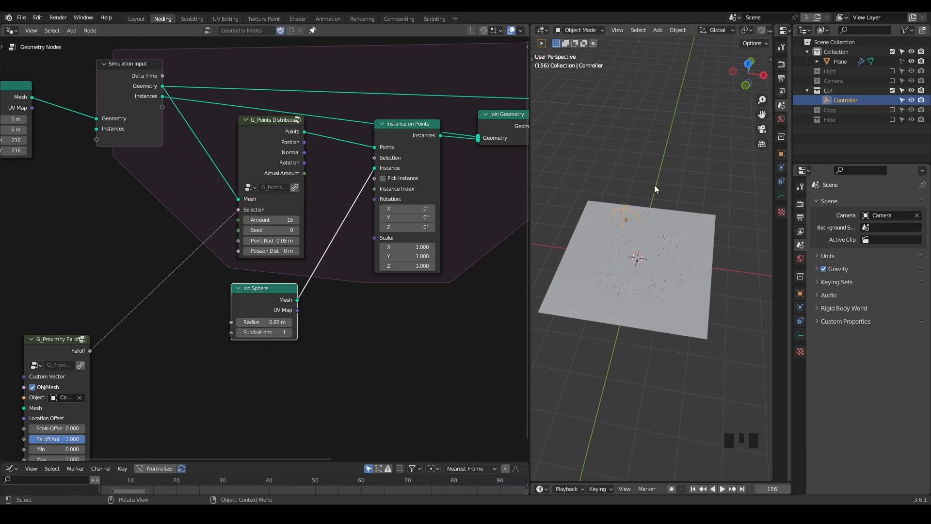
pyautogui.press('space')
pyautogui.press('g')
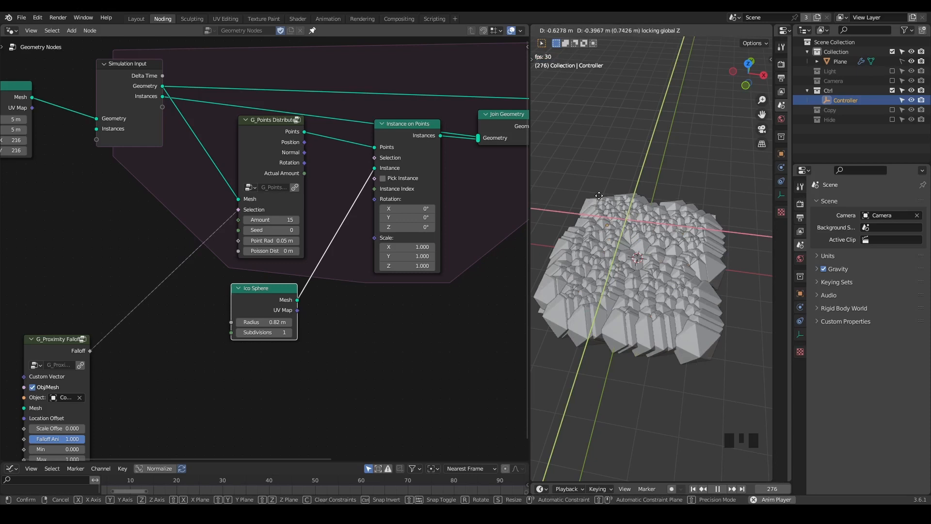
pyautogui.click(635, 206)
pyautogui.press('space')
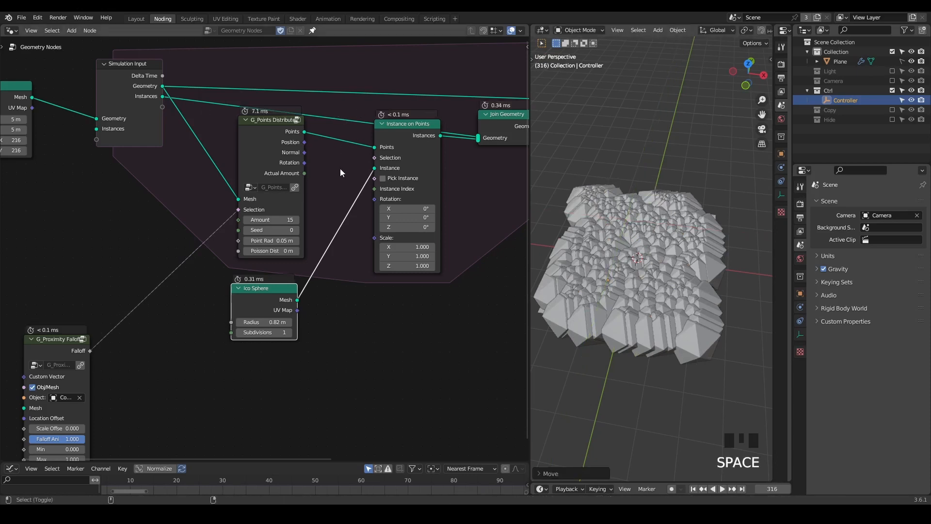
pyautogui.hotkey('shift', 'ctrl', 'alt', 'q')
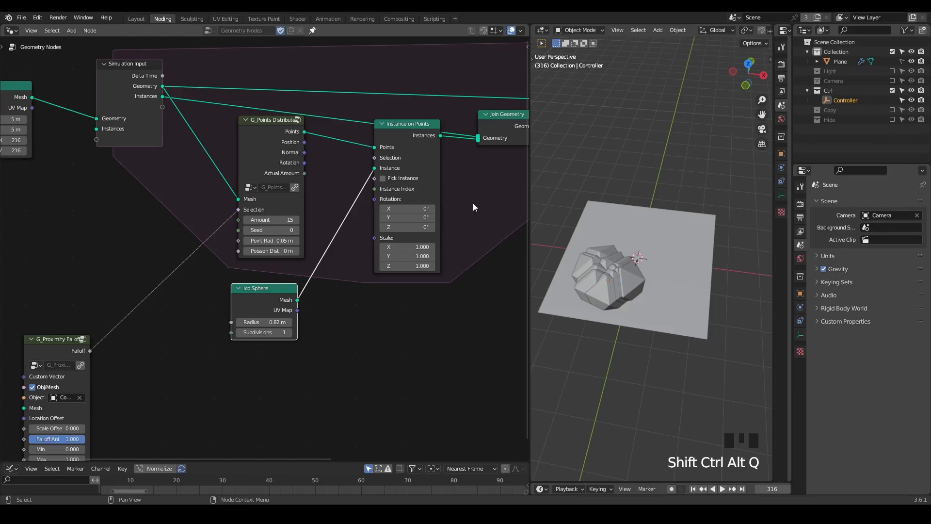
# - Set the Ico Sphere's Radius to 0.37 m and simulate new instances by moving the Controller horizontally during playback
pyautogui.keyDown('shift'); pyautogui.moveTo(264, 322); pyautogui.dragTo(255, 322); pyautogui.keyUp('shift')
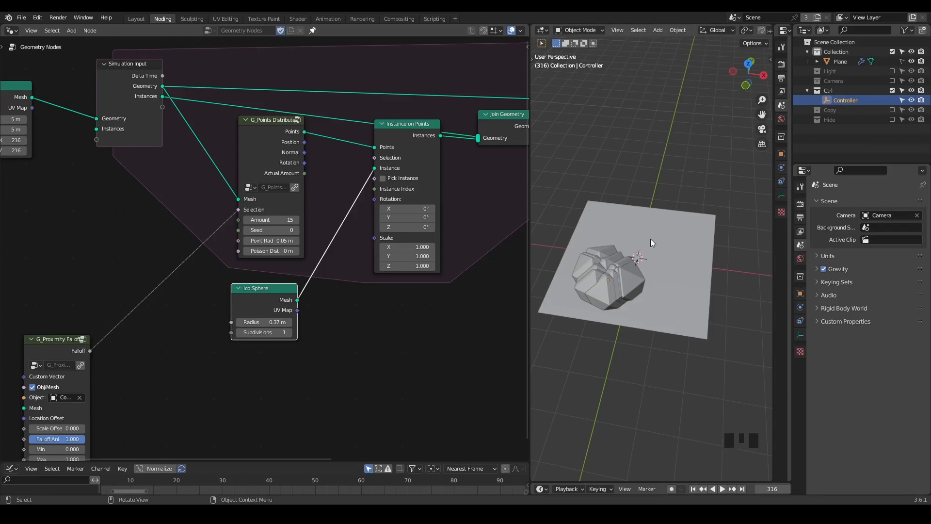
pyautogui.moveTo(371, 138); pyautogui.dragTo(373, 171)
pyautogui.press('space')
pyautogui.press('g')
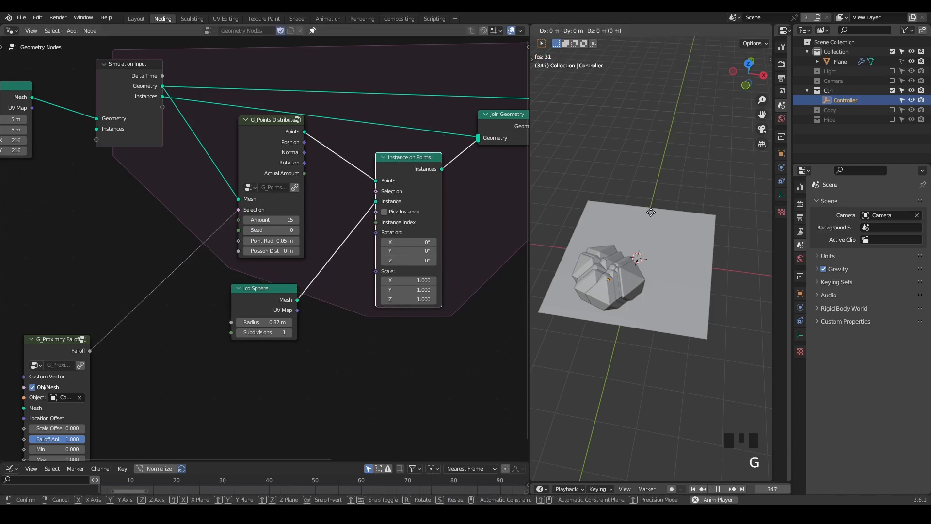
pyautogui.hotkey('shift', 'z')
pyautogui.click(733, 231)
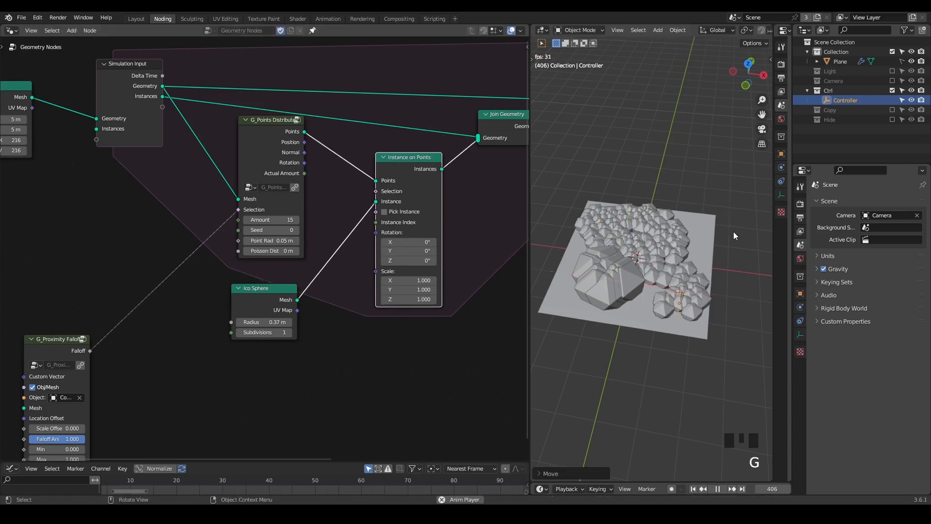
pyautogui.press('space')
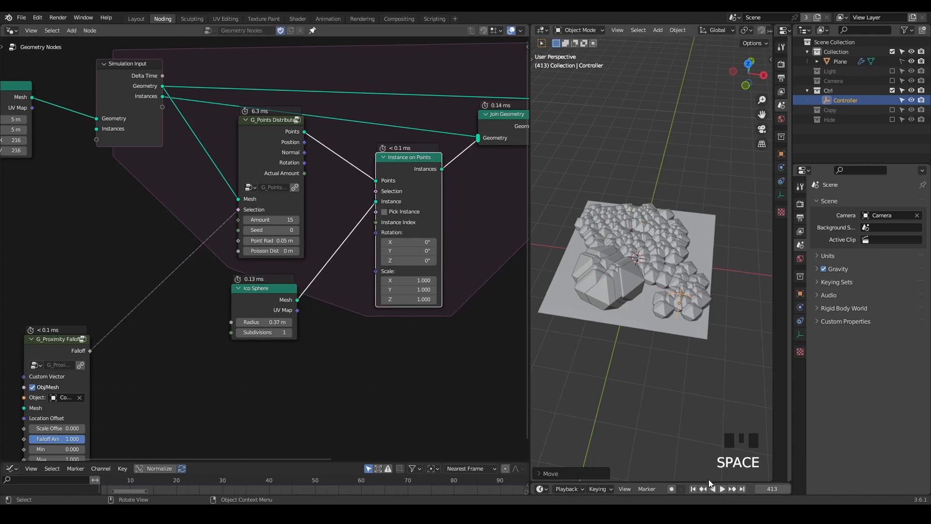
# - Move Instance on Points and the Ico Sphere out of the simulation zone to after the Simulation Output, with the sphere linked as Instance
pyautogui.moveTo(322, 170); pyautogui.dragTo(88, 201, button='middle')
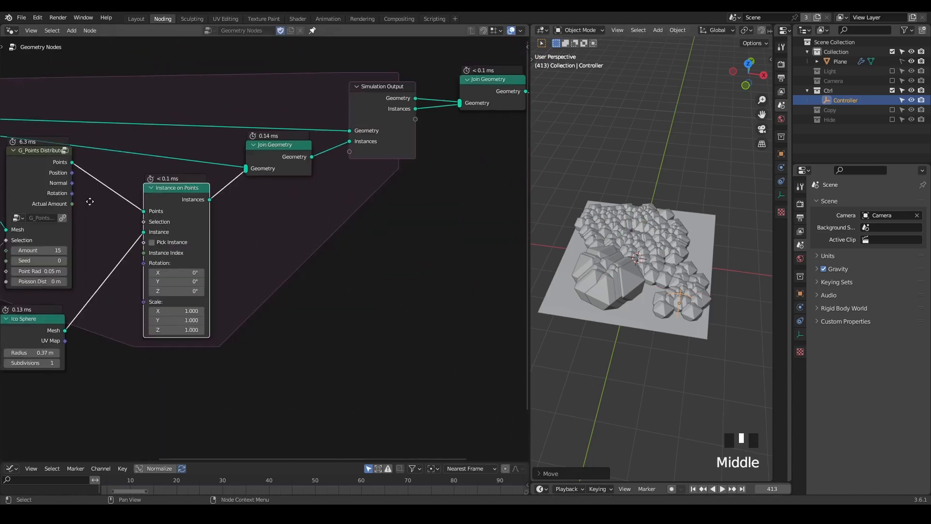
pyautogui.scroll(-2, 92, 202)
pyautogui.scroll(-2, 191, 209)
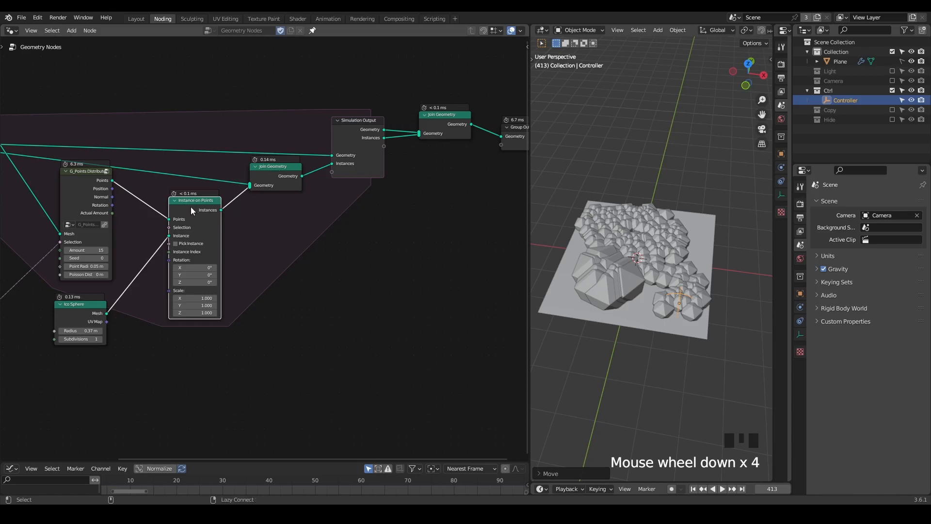
pyautogui.keyDown('alt'); pyautogui.moveTo(190, 207); pyautogui.dragTo(393, 143); pyautogui.keyUp('alt')
pyautogui.moveTo(97, 302); pyautogui.dragTo(262, 212)
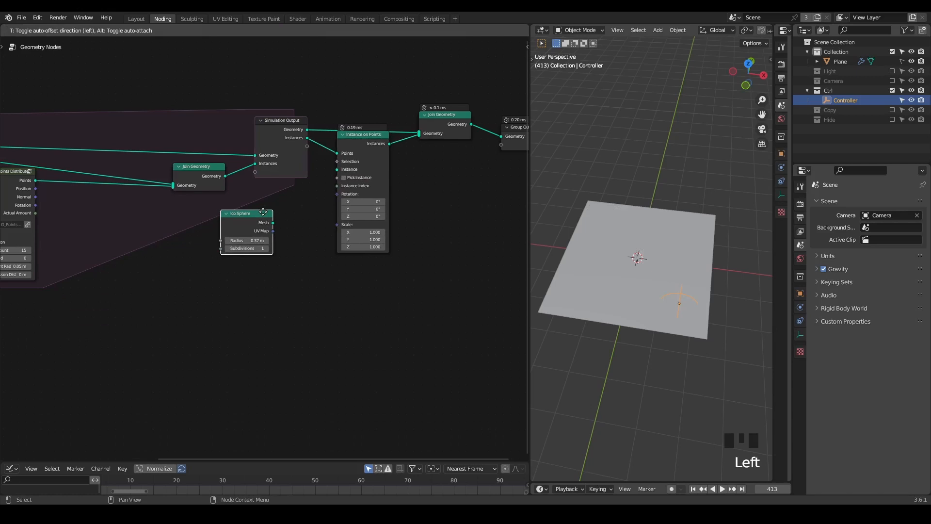
pyautogui.keyDown('alt'); pyautogui.moveTo(263, 212); pyautogui.dragTo(366, 152, button='right'); pyautogui.keyUp('alt')
pyautogui.moveTo(259, 222)
pyautogui.mouseDown()
pyautogui.moveTo(284, 212)
pyautogui.moveTo(271, 231)
pyautogui.moveTo(252, 232)
pyautogui.moveTo(287, 209)
pyautogui.mouseUp()
# - Reposition G_Points Distribute, set the Ico Sphere's Radius to 0.15 m, and reset the simulation to frame 1
pyautogui.moveTo(221, 249); pyautogui.dragTo(308, 219, button='middle')
pyautogui.moveTo(96, 147); pyautogui.dragTo(101, 179)
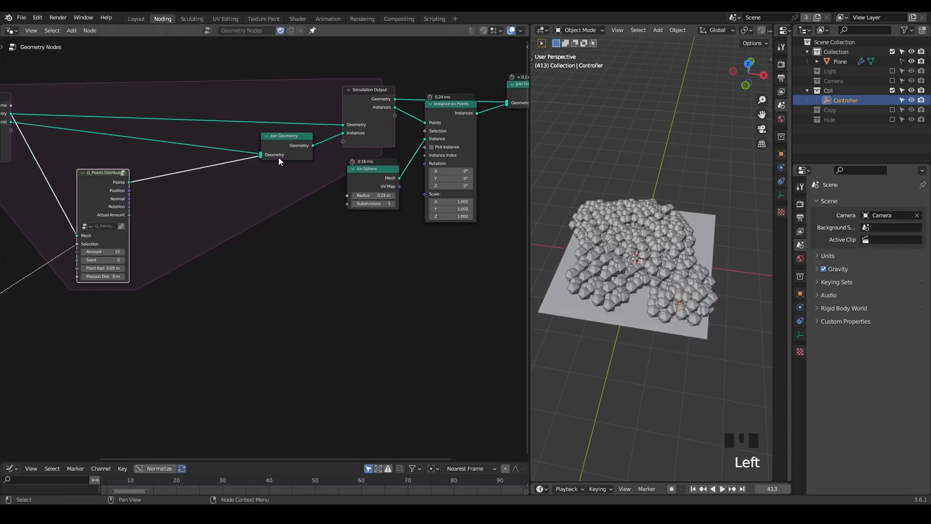
pyautogui.keyDown('shift'); pyautogui.moveTo(372, 199); pyautogui.dragTo(359, 195); pyautogui.keyUp('shift')
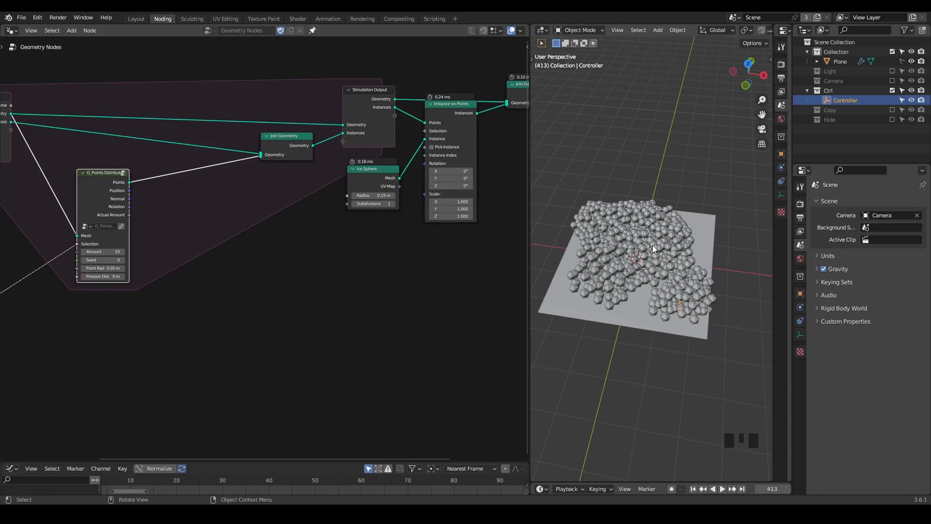
pyautogui.hotkey('shift', 'space')
pyautogui.hotkey('shift', 'ctrl', 'alt', 'q')
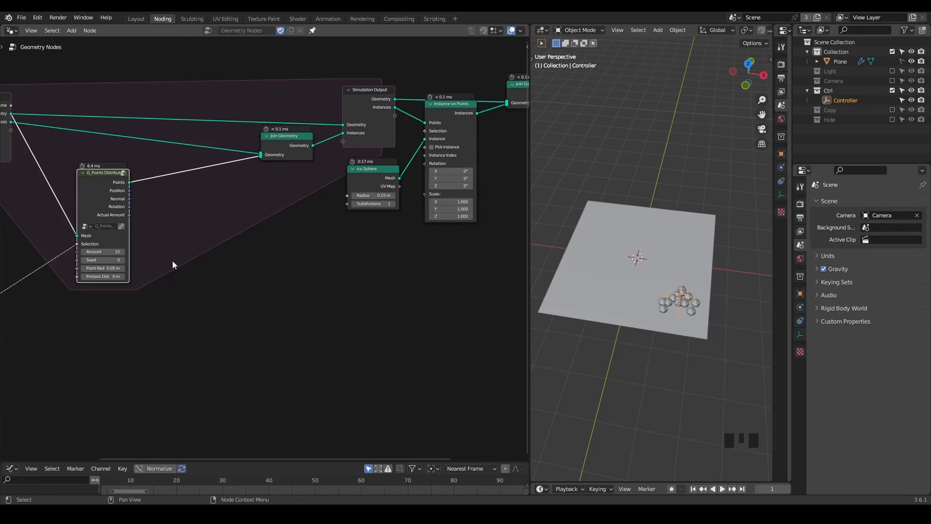
# - Add a Store Named Attribute node between G_Points Distribute and Join Geometry
pyautogui.keyDown('ctrl'); pyautogui.moveTo(176, 255); pyautogui.dragTo(272, 201, button='middle'); pyautogui.keyUp('ctrl')
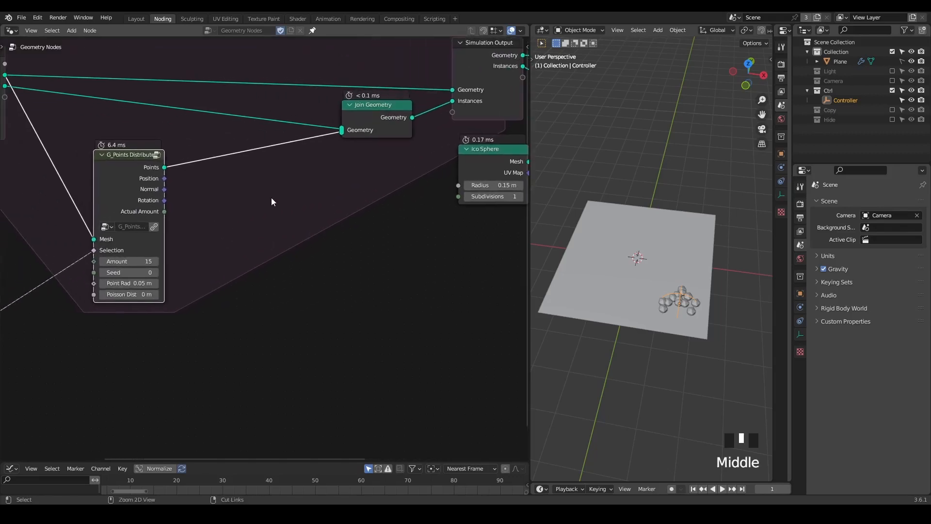
pyautogui.hotkey('ctrl', 'a')
pyautogui.write('store n')
pyautogui.press('Return')
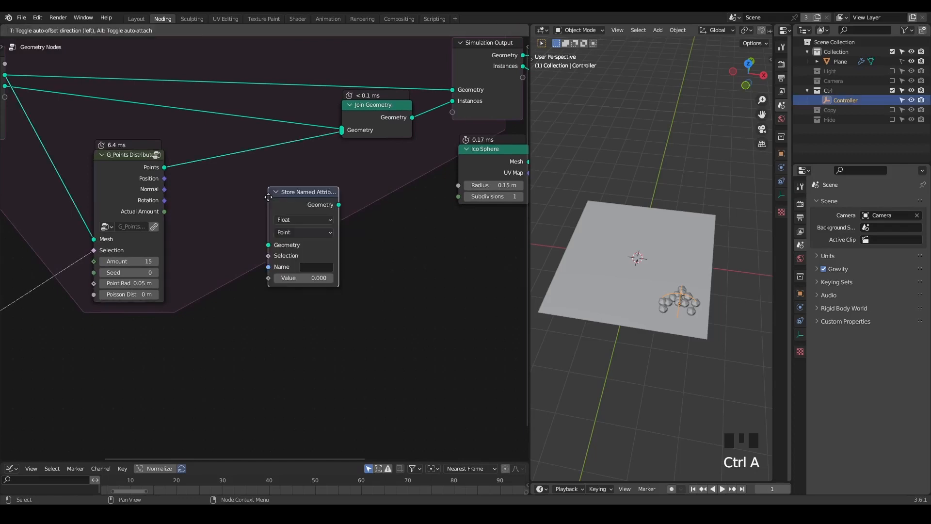
pyautogui.click(228, 145)
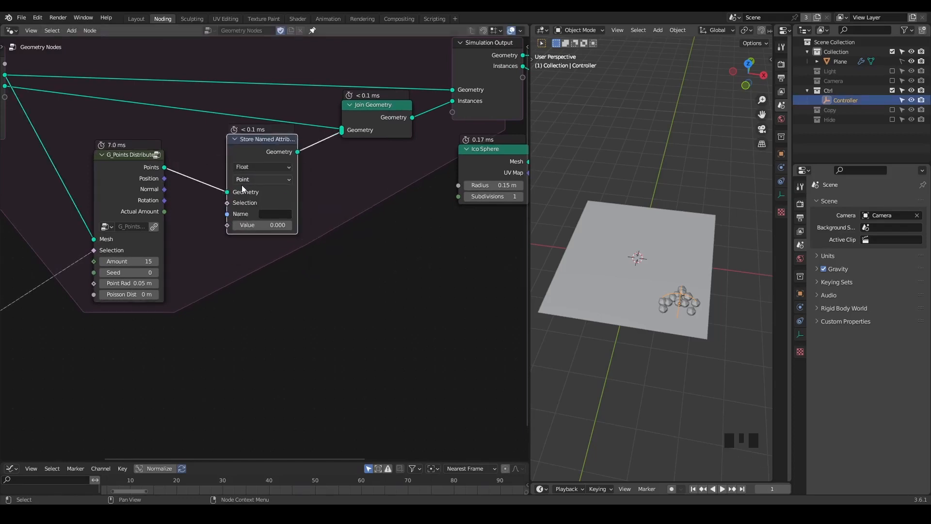
# - Sketch temporary annotation strokes between the Simulation Output and Simulation Input nodes and erase them
pyautogui.moveTo(286, 215); pyautogui.dragTo(308, 219, button='middle')
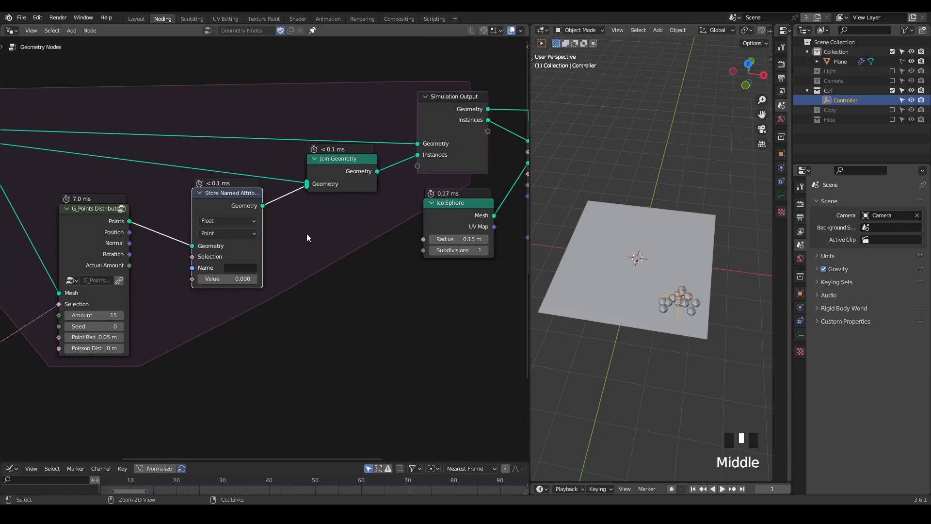
pyautogui.hotkey('ctrl', 'a')
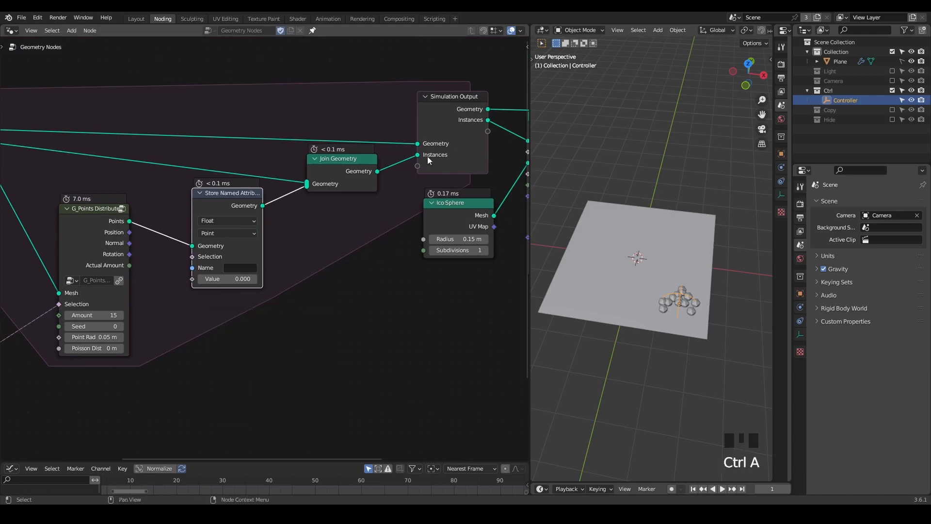
pyautogui.scroll(-3, 323, 224)
pyautogui.moveTo(322, 224); pyautogui.dragTo(382, 230, button='middle')
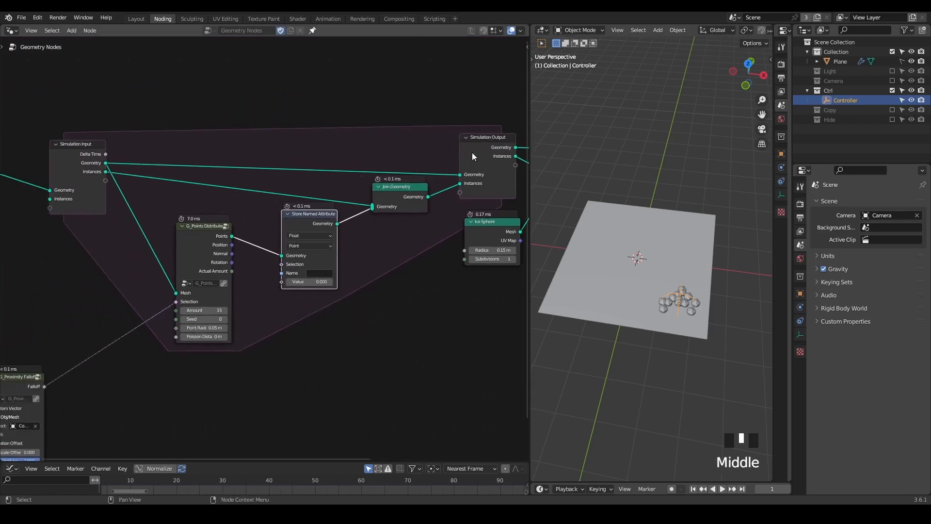
pyautogui.press('d')
pyautogui.moveTo(480, 138)
pyautogui.mouseDown()
pyautogui.moveTo(250, 73)
pyautogui.moveTo(166, 124)
pyautogui.moveTo(201, 143)
pyautogui.mouseUp()
pyautogui.moveTo(143, 104); pyautogui.dragTo(133, 139)
pyautogui.moveTo(265, 103)
pyautogui.mouseDown(button='right')
pyautogui.moveTo(436, 76)
pyautogui.moveTo(521, 80)
pyautogui.moveTo(483, 175)
pyautogui.mouseUp(button='right')
pyautogui.moveTo(472, 138); pyautogui.dragTo(468, 136, button='right')
# - Spread out the Store Named Attribute, Join Geometry and G_Points Distribute nodes within the simulation zone
pyautogui.scroll(3, 358, 286)
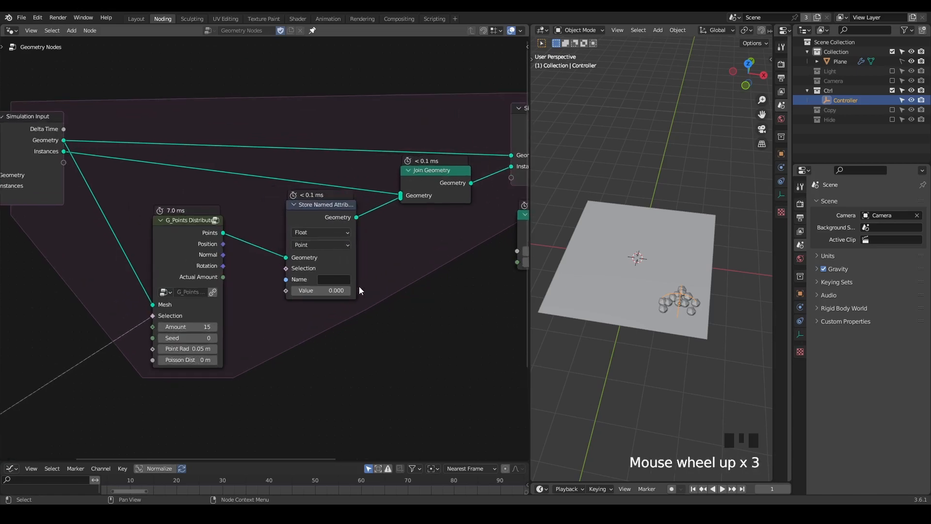
pyautogui.click(333, 218)
pyautogui.moveTo(406, 190); pyautogui.dragTo(408, 184)
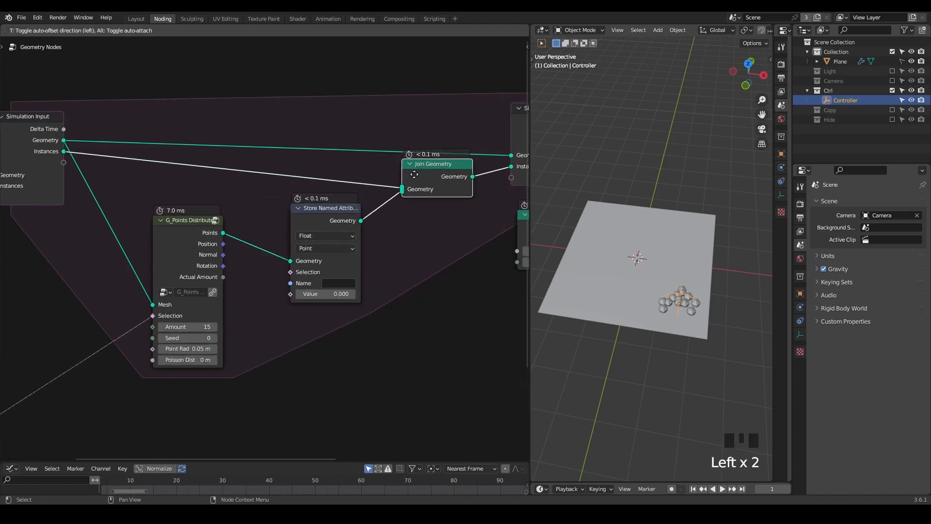
pyautogui.moveTo(203, 242); pyautogui.dragTo(181, 266)
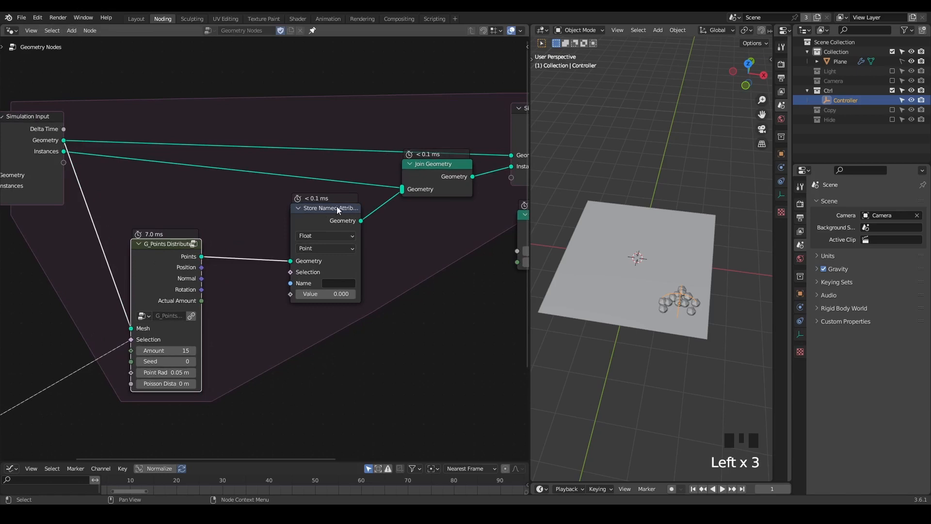
# - Sketch a temporary annotation stroke around the Store Named Attribute node and erase it
pyautogui.press('d')
pyautogui.moveTo(280, 244)
pyautogui.mouseDown()
pyautogui.moveTo(270, 263)
pyautogui.moveTo(255, 247)
pyautogui.mouseUp()
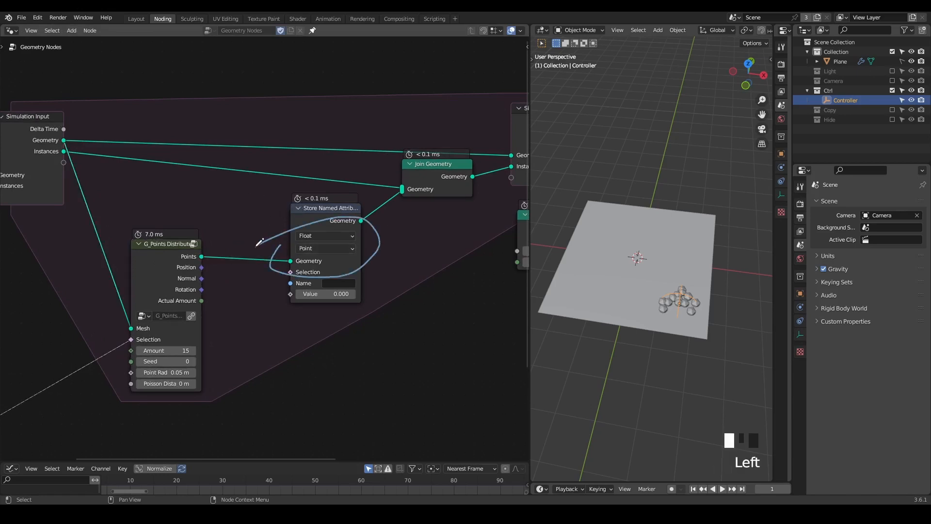
pyautogui.moveTo(414, 229); pyautogui.dragTo(376, 252, button='right')
# - Add a Scene Time node, connect its Frame output to the Store Named Attribute's Value, and name the attribute T
pyautogui.moveTo(303, 320); pyautogui.dragTo(332, 234, button='middle')
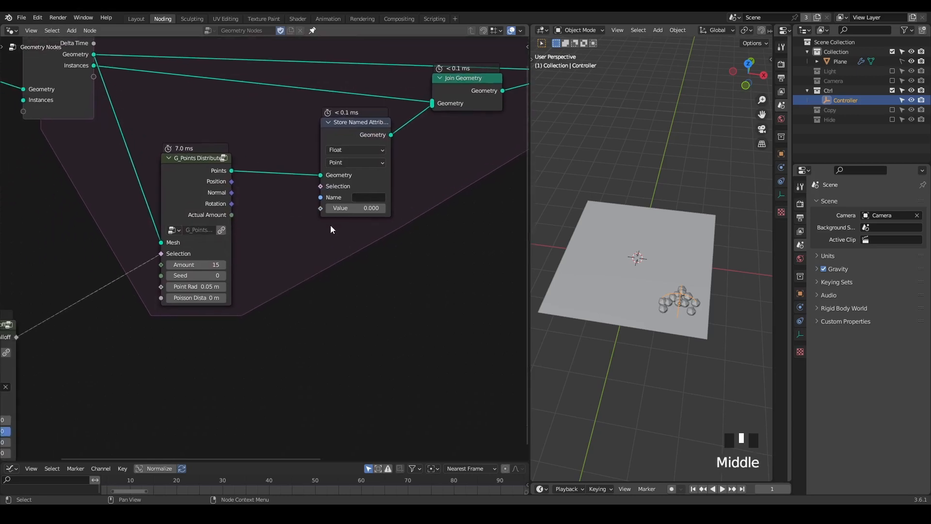
pyautogui.moveTo(319, 211); pyautogui.dragTo(248, 335)
pyautogui.write('scene')
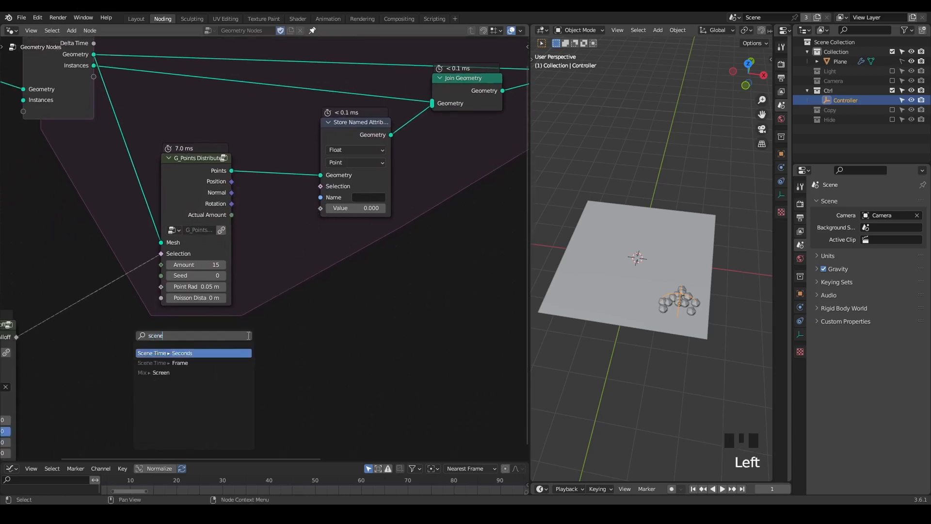
pyautogui.press('Return')
pyautogui.click(197, 356)
pyautogui.moveTo(197, 375); pyautogui.dragTo(320, 208)
pyautogui.click(358, 199)
pyautogui.write('T')
pyautogui.press('Return')
# - Circle the G_Points Distribute node with a temporary annotation and erase the stroke
pyautogui.moveTo(381, 271); pyautogui.dragTo(287, 261, button='middle')
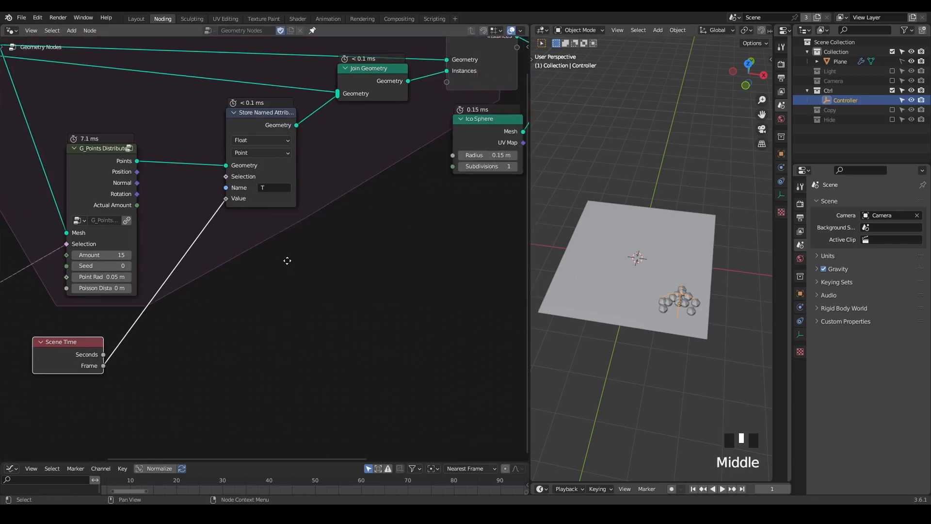
pyautogui.moveTo(245, 253); pyautogui.dragTo(285, 288, button='middle')
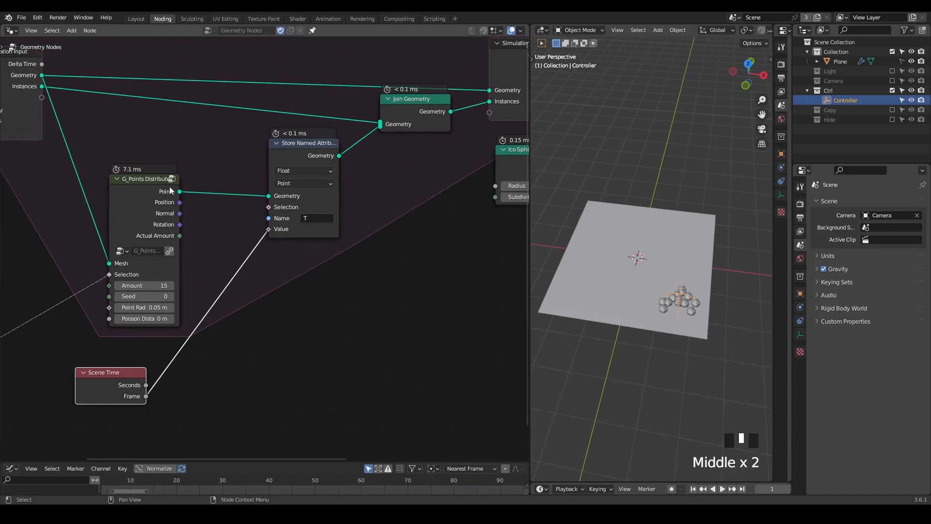
pyautogui.press('d')
pyautogui.moveTo(149, 180); pyautogui.dragTo(165, 178)
pyautogui.moveTo(187, 170)
pyautogui.mouseDown(button='right')
pyautogui.moveTo(193, 162)
pyautogui.moveTo(184, 216)
pyautogui.mouseUp(button='right')
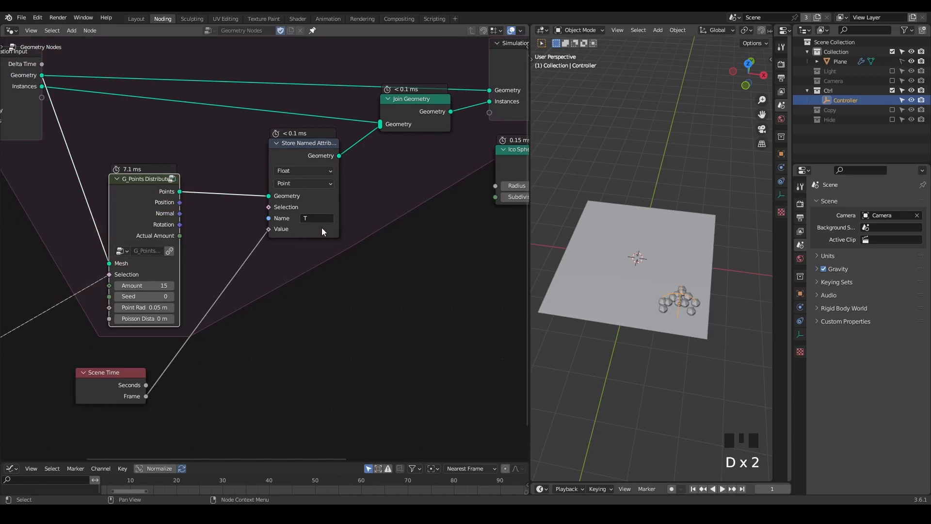
# - Add a Subtract math node outside the simulation zone with Scene Time's Frame as its first value
pyautogui.moveTo(376, 228); pyautogui.dragTo(272, 260, button='middle')
pyautogui.scroll(-1, 280, 222)
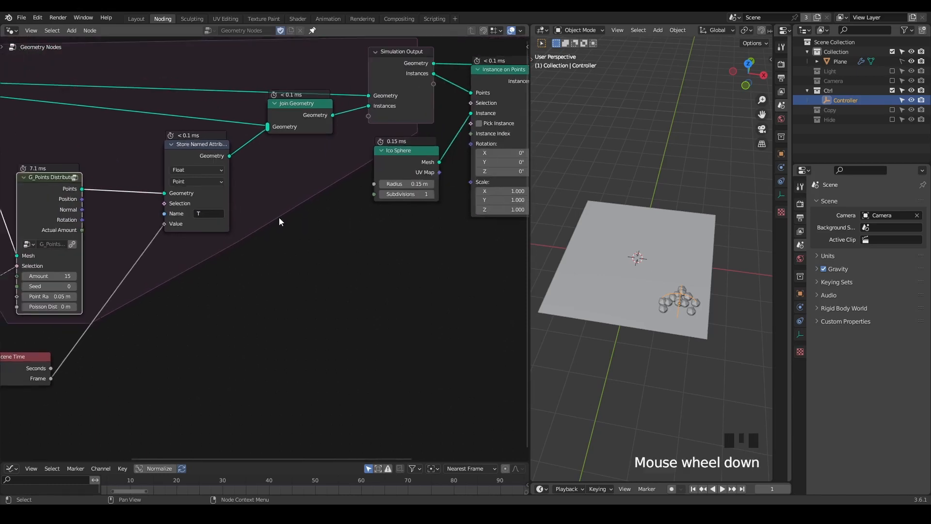
pyautogui.moveTo(49, 378); pyautogui.dragTo(298, 266)
pyautogui.write('subtra')
pyautogui.press('Return')
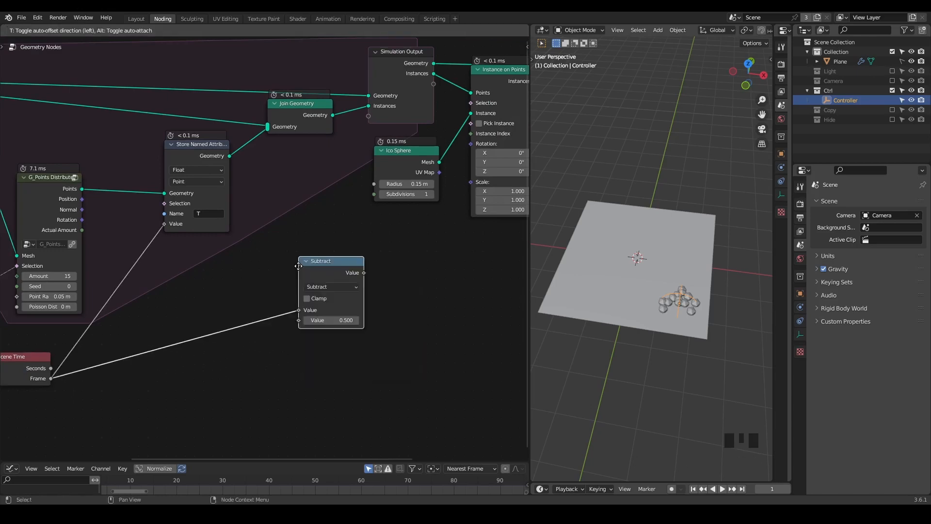
pyautogui.click(300, 255)
# - Add a Named Attribute node as the Subtract node's second value and set its Name to T
pyautogui.moveTo(300, 309); pyautogui.dragTo(232, 351)
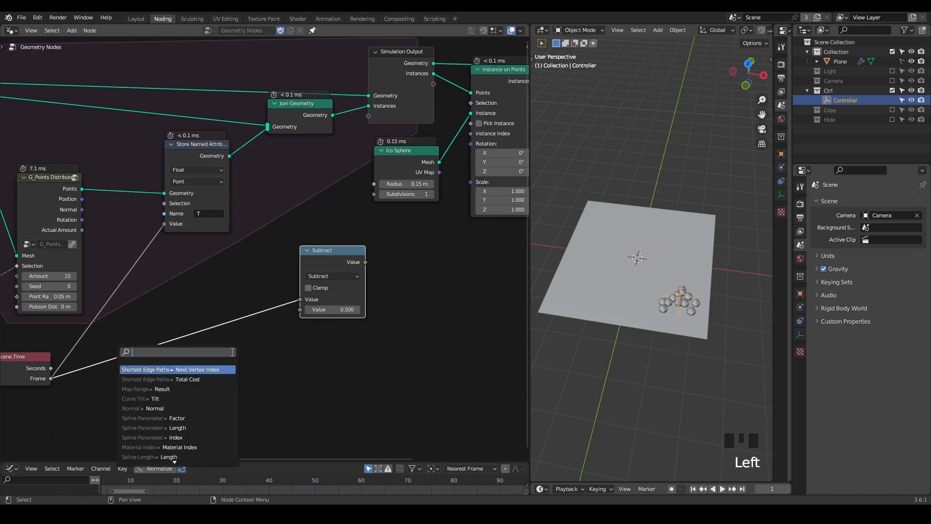
pyautogui.write('named')
pyautogui.press('Return')
pyautogui.click(216, 378)
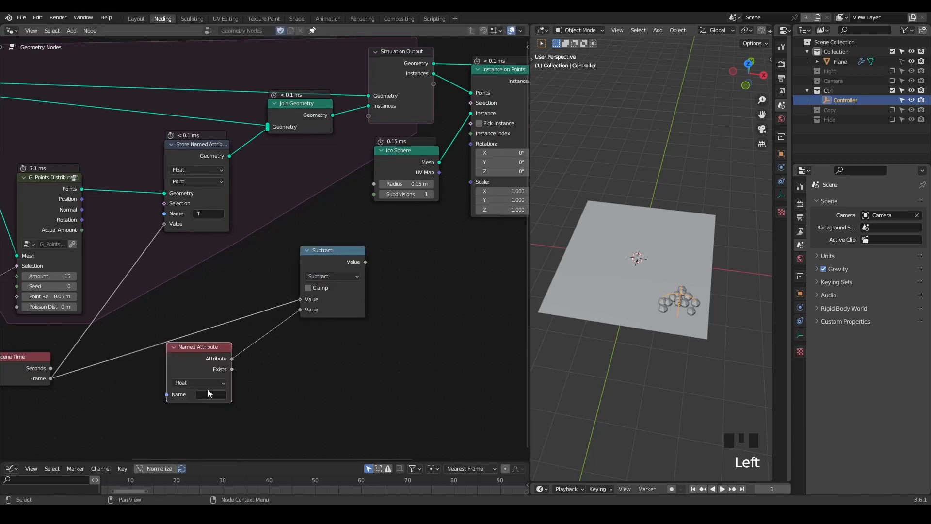
pyautogui.click(211, 393)
pyautogui.write('T')
pyautogui.click(229, 411)
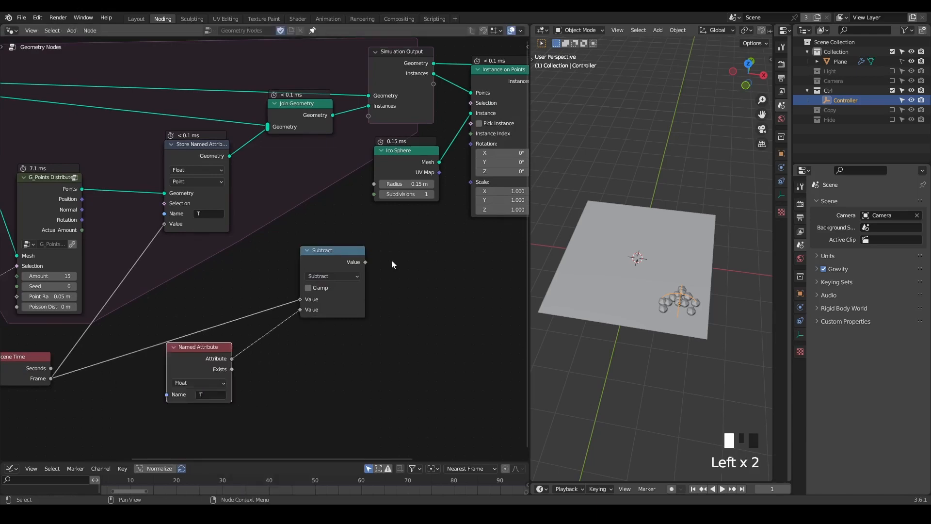
# - Sketch temporary annotation strokes around the Subtract node and erase them
pyautogui.moveTo(363, 263); pyautogui.dragTo(330, 268)
pyautogui.moveTo(330, 236)
pyautogui.mouseDown()
pyautogui.moveTo(346, 285)
pyautogui.moveTo(317, 231)
pyautogui.mouseUp()
pyautogui.moveTo(409, 285); pyautogui.dragTo(387, 276, button='middle')
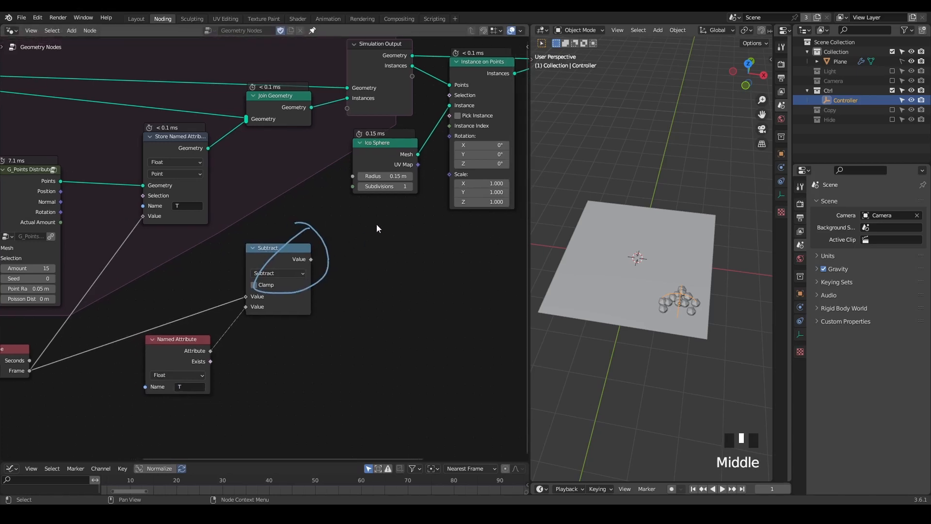
pyautogui.moveTo(249, 318); pyautogui.dragTo(281, 310, button='middle')
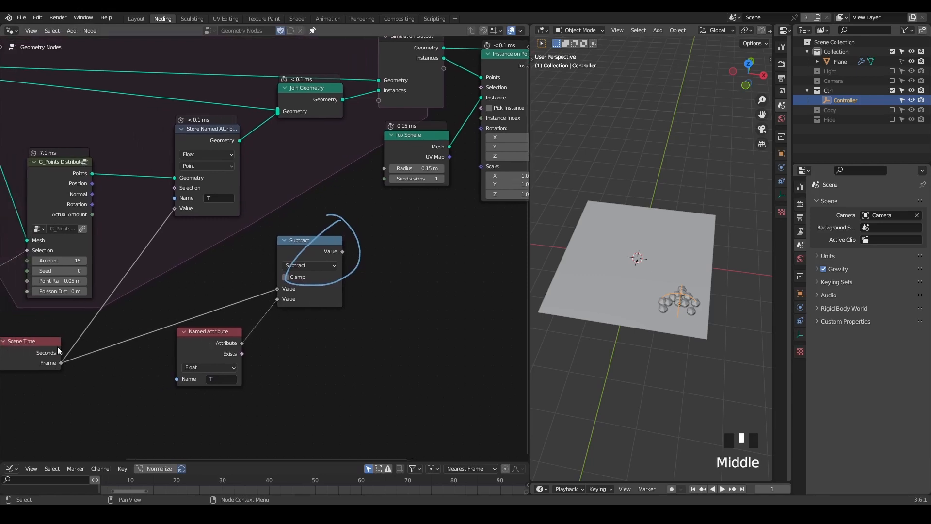
pyautogui.moveTo(382, 216); pyautogui.dragTo(329, 254, button='right')
# - Add a Map Range node fed by the Subtract result and set its From Max to 15
pyautogui.moveTo(342, 251); pyautogui.dragTo(424, 254)
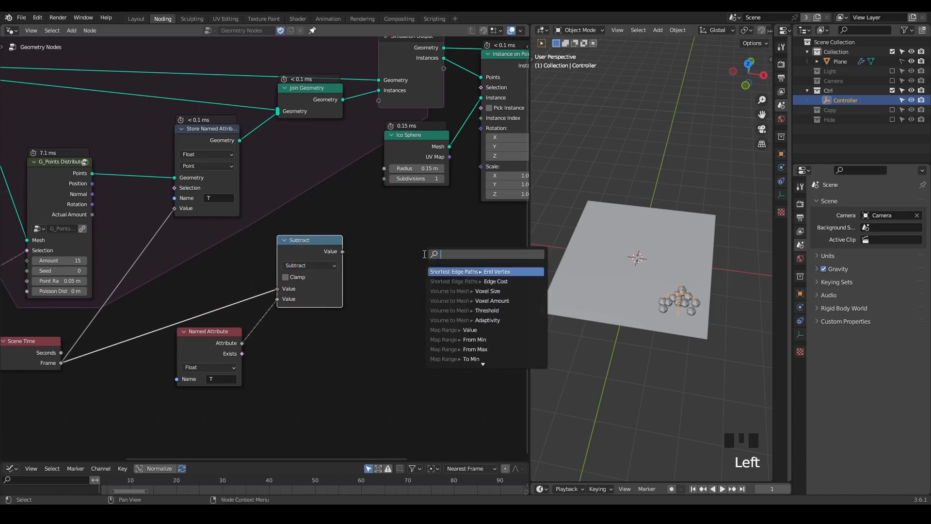
pyautogui.write('map ran')
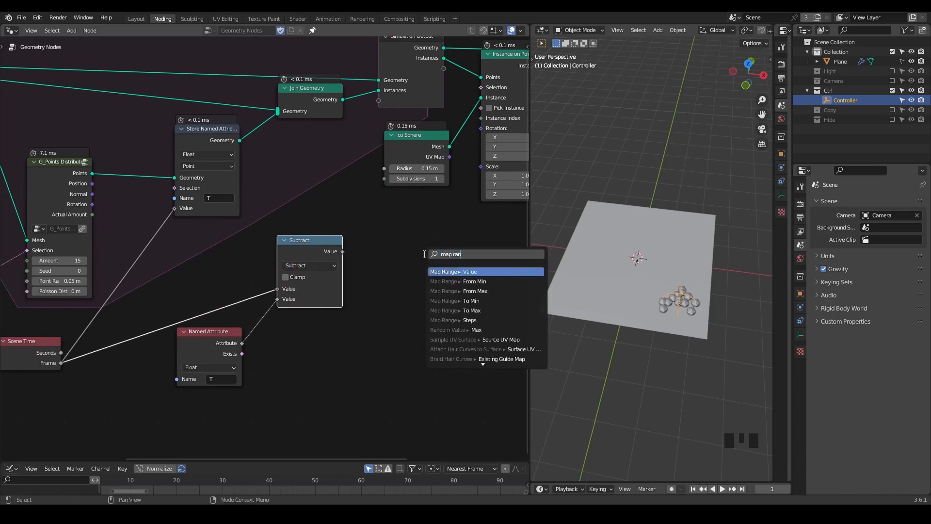
pyautogui.press('Return')
pyautogui.click(378, 226)
pyautogui.moveTo(417, 277); pyautogui.dragTo(371, 267, button='middle')
pyautogui.scroll(1, 370, 266)
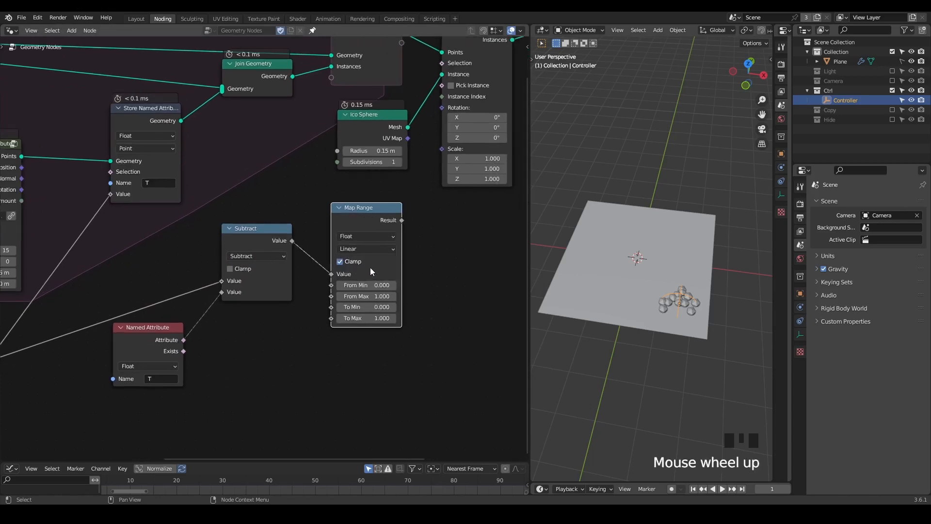
pyautogui.click(370, 296)
pyautogui.write('15')
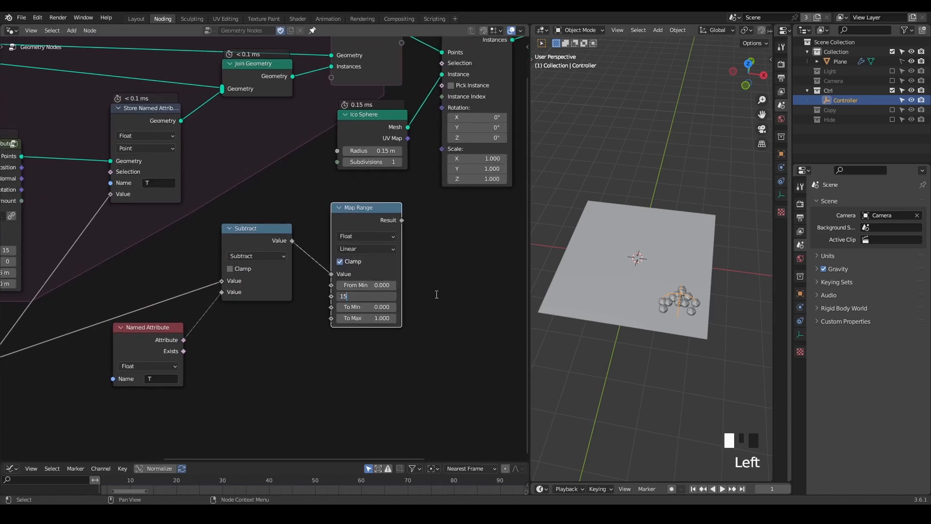
pyautogui.click(437, 286)
# - Move Instance on Points and the nodes after it farther from Simulation Output, and connect Map Range's Result to the instance Scale
pyautogui.moveTo(448, 252); pyautogui.dragTo(286, 354, button='middle')
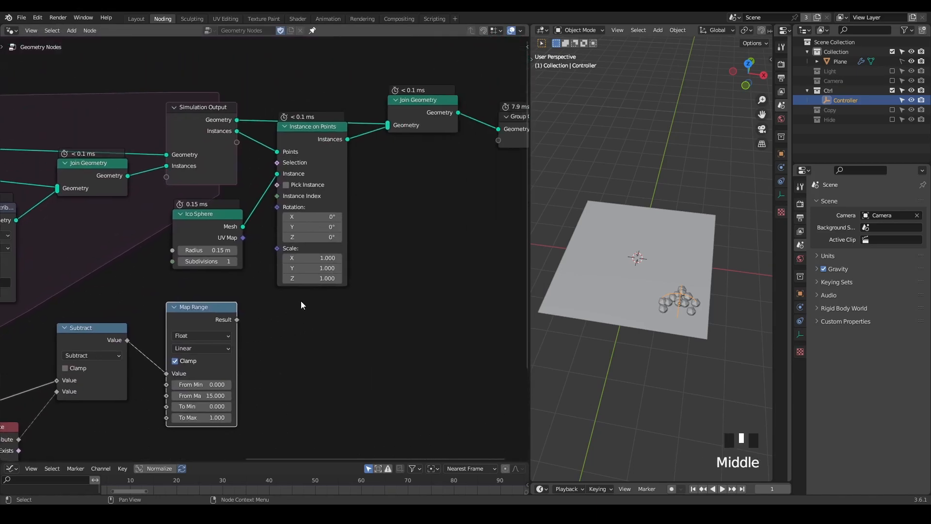
pyautogui.scroll(-2, 499, 95)
pyautogui.moveTo(505, 60); pyautogui.dragTo(270, 225)
pyautogui.press('g')
pyautogui.press('x')
pyautogui.click(434, 242)
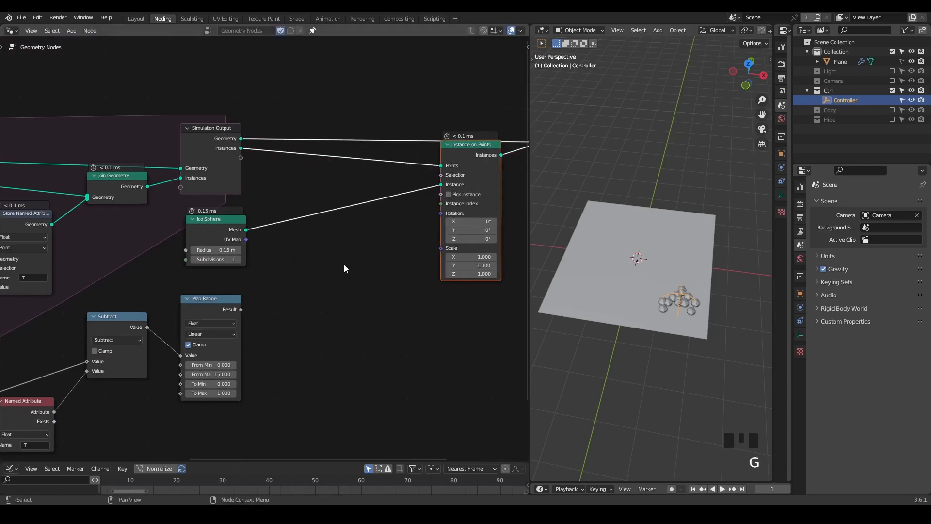
pyautogui.moveTo(314, 291); pyautogui.dragTo(266, 270, button='middle')
pyautogui.moveTo(198, 288); pyautogui.dragTo(393, 226)
# - Insert a G_Remap 0-1 group node between Map Range and the instance Scale, with Reverse 0-1 enabled
pyautogui.hotkey('ctrl', 'a')
pyautogui.click(320, 303)
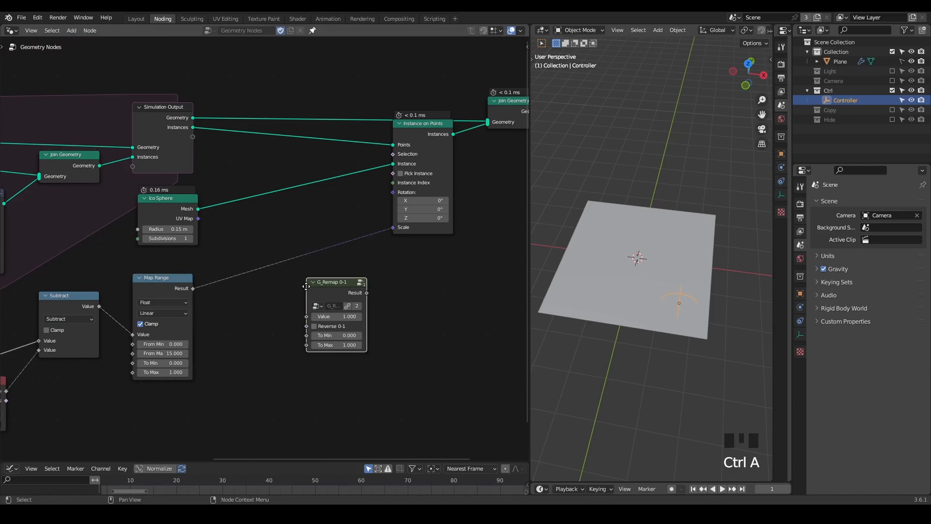
pyautogui.click(259, 262)
pyautogui.scroll(3, 269, 280)
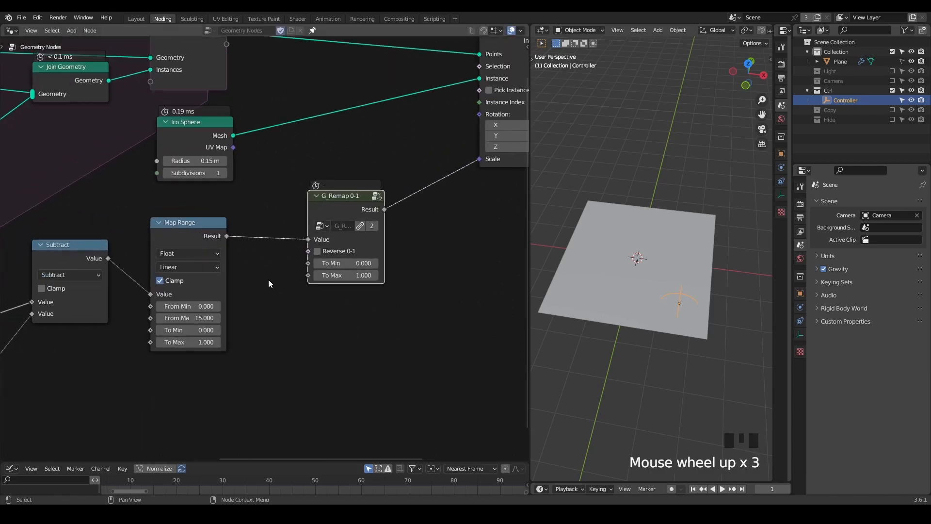
pyautogui.click(317, 251)
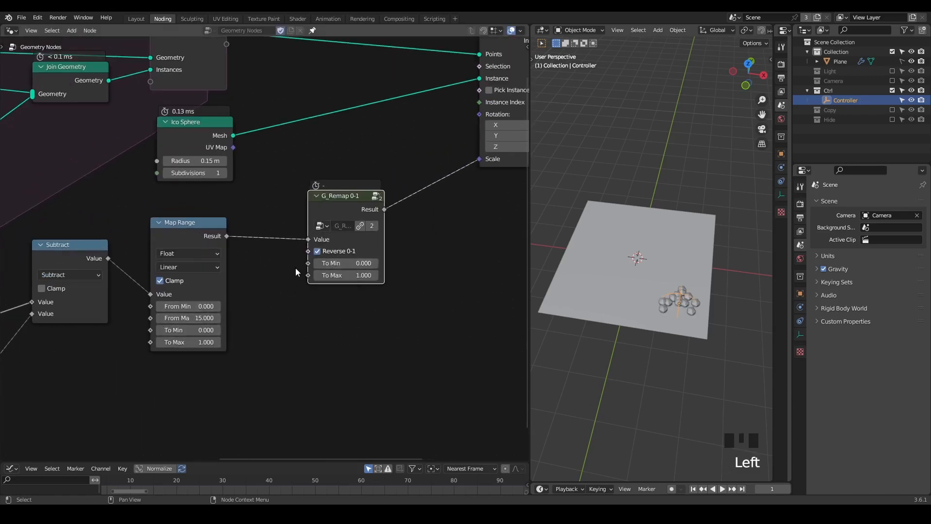
pyautogui.moveTo(332, 208)
pyautogui.mouseDown()
pyautogui.moveTo(336, 194)
pyautogui.moveTo(329, 206)
pyautogui.mouseUp()
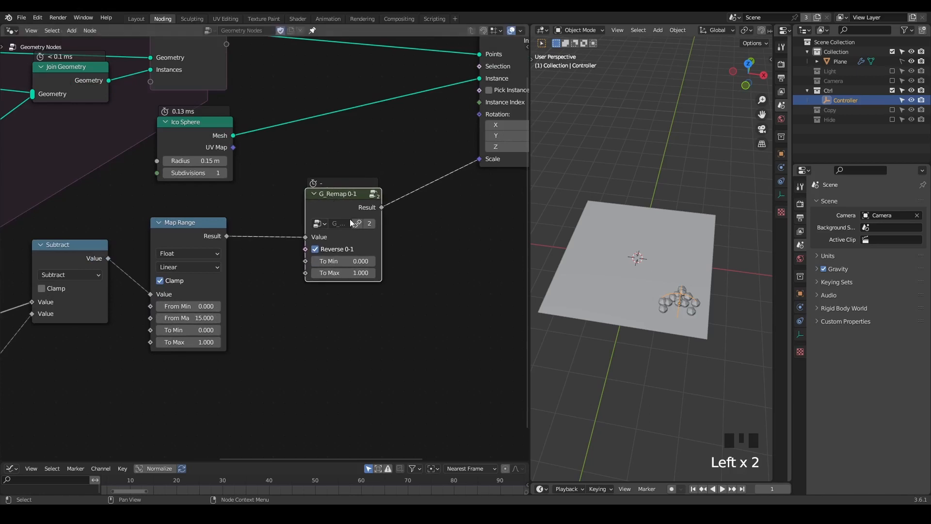
# - Play the simulation while moving the Controller across the plane with Z locked, and reset to frame 1
pyautogui.press('space')
pyautogui.press('g')
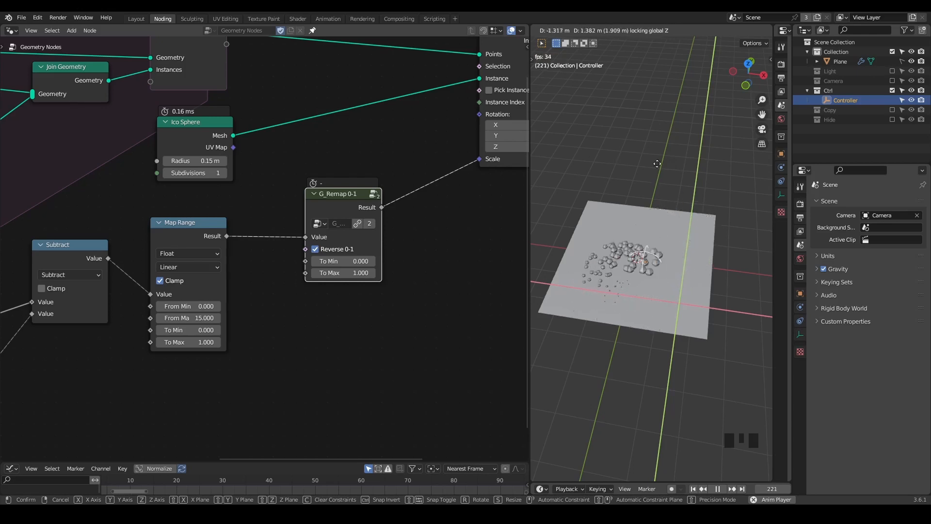
pyautogui.click(636, 137)
pyautogui.press('space')
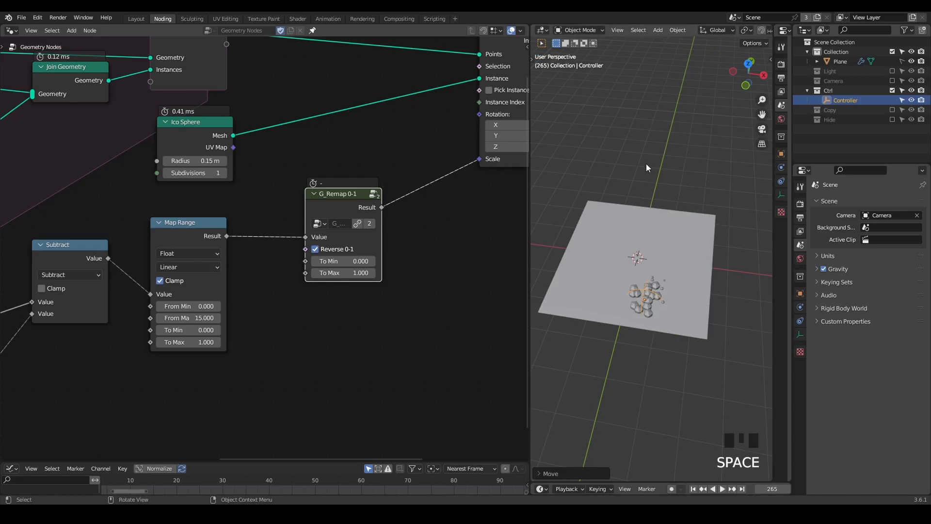
pyautogui.hotkey('shift', 'space')
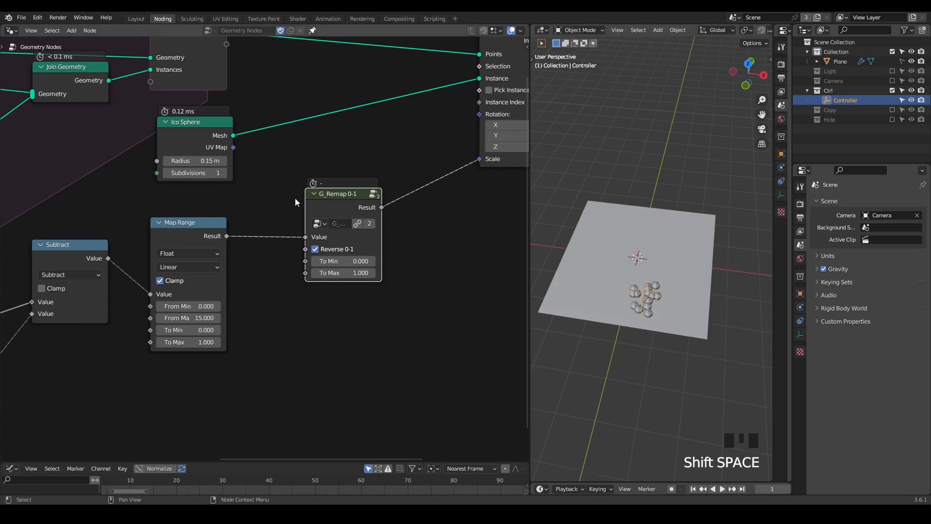
# - Reposition the Ico Sphere node above G_Remap 0-1 and nudge the Map Range node slightly
pyautogui.moveTo(298, 199); pyautogui.dragTo(386, 187, button='middle')
pyautogui.scroll(-3, 398, 185)
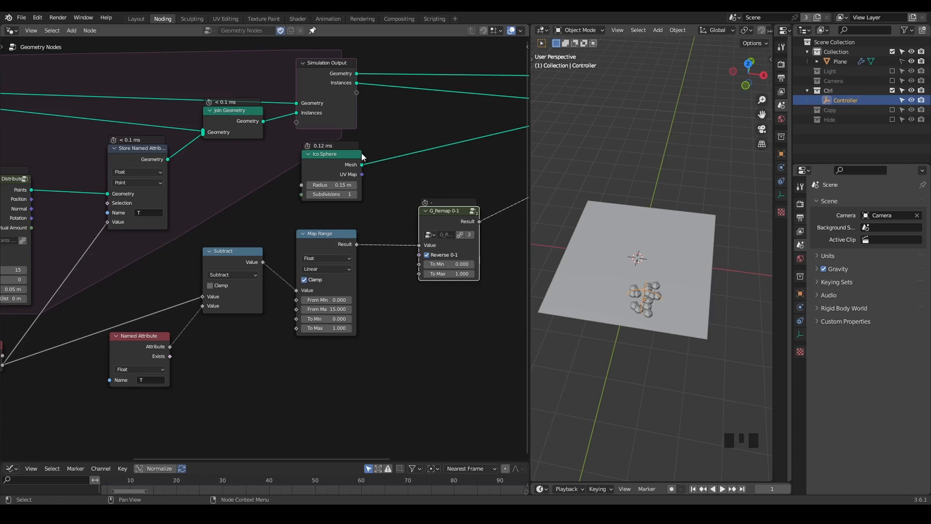
pyautogui.moveTo(333, 155); pyautogui.dragTo(459, 117)
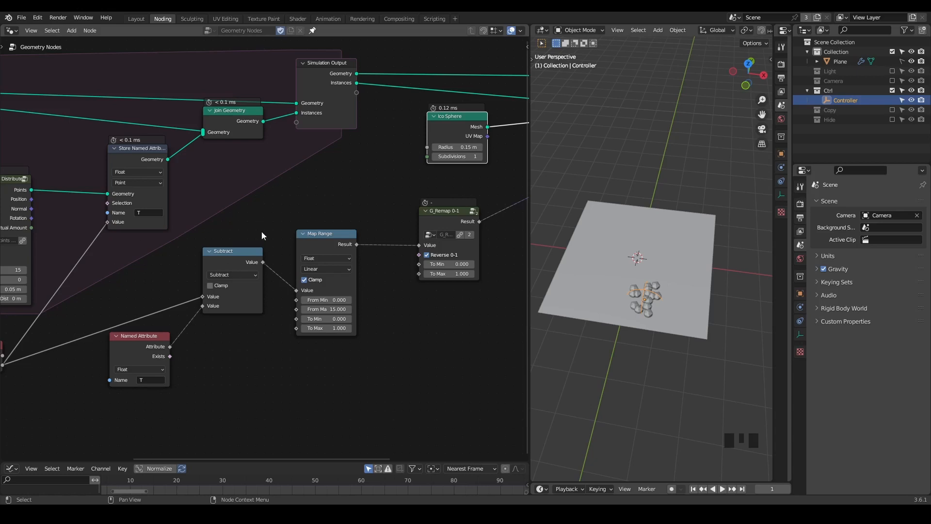
pyautogui.moveTo(325, 245); pyautogui.dragTo(332, 247)
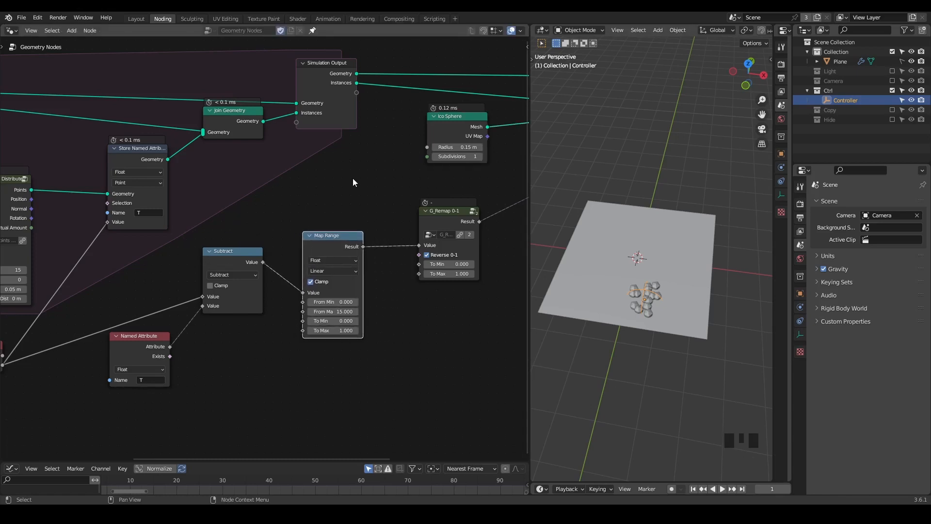
pyautogui.hotkey('shift', 'ctrl', 'alt', 'q')
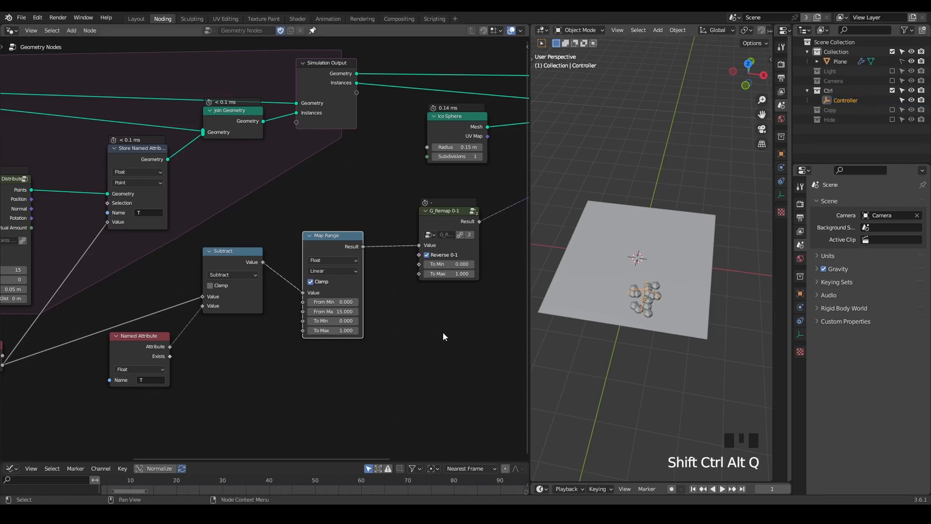
# - Spread out the final nodes, lowering Instance on Points slightly and placing Ico Sphere beside its Instance input
pyautogui.moveTo(443, 331); pyautogui.dragTo(166, 353, button='middle')
pyautogui.scroll(-3, 240, 317)
pyautogui.moveTo(454, 94); pyautogui.dragTo(365, 159)
pyautogui.press('g')
pyautogui.click(461, 155)
pyautogui.moveTo(390, 184); pyautogui.dragTo(500, 130, button='middle')
pyautogui.click(468, 142)
pyautogui.moveTo(408, 82); pyautogui.dragTo(411, 110)
pyautogui.moveTo(300, 118); pyautogui.dragTo(314, 139)
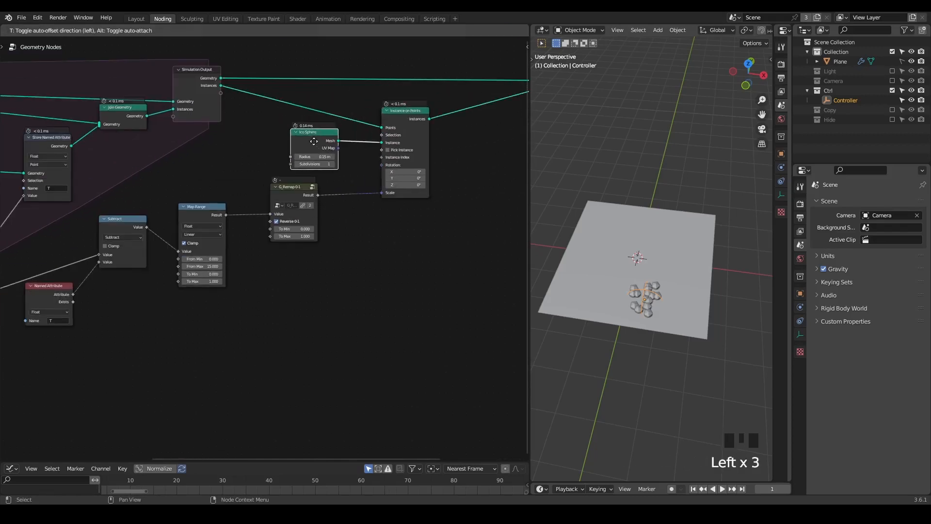
# - Move the Controller empty closer to the plane's centre with its Z axis locked
pyautogui.scroll(2, 673, 296)
pyautogui.moveTo(673, 295); pyautogui.dragTo(652, 254, button='middle')
pyautogui.press('g')
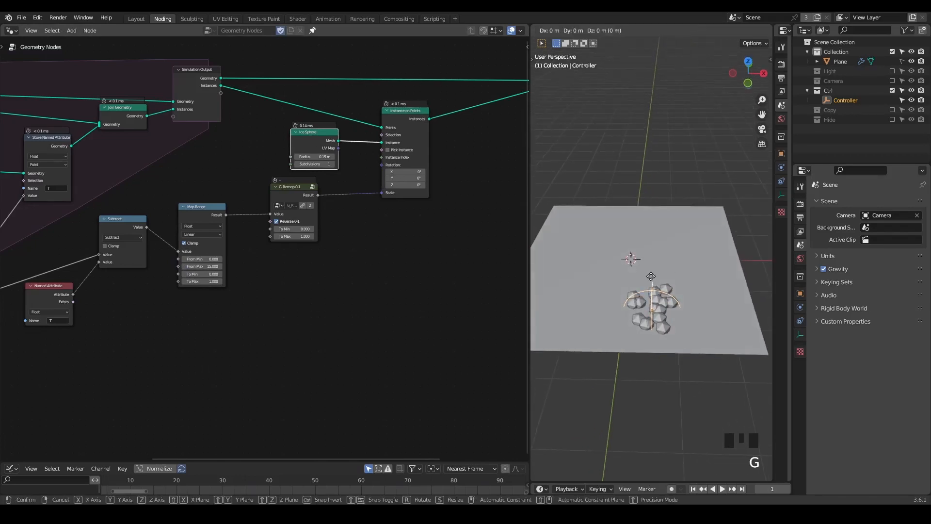
pyautogui.hotkey('shift', 'z')
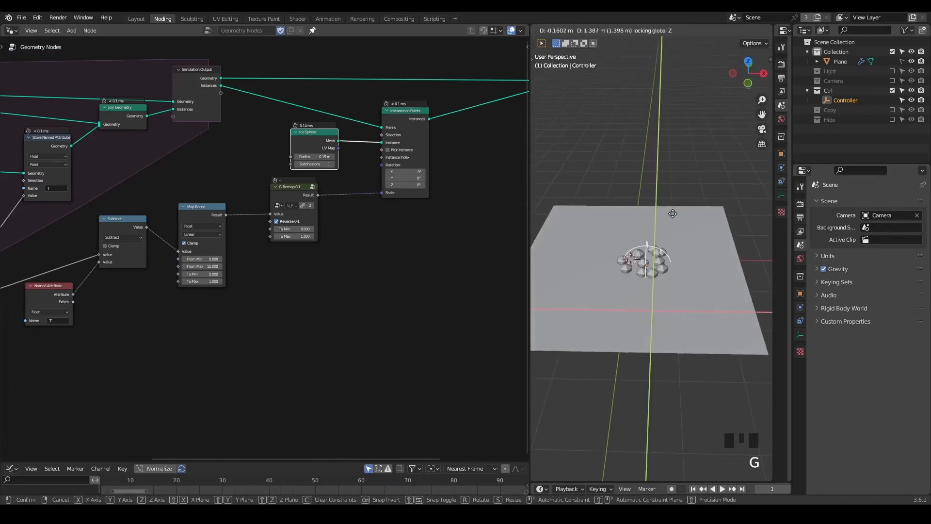
pyautogui.click(660, 238)
# - Move the Ico Sphere, Named Attribute, Subtract, Map Range, G_Remap 0-1 and Instance on Points nodes away from the simulation zone to make room
pyautogui.moveTo(169, 219); pyautogui.dragTo(288, 202, button='middle')
pyautogui.scroll(-2, 288, 202)
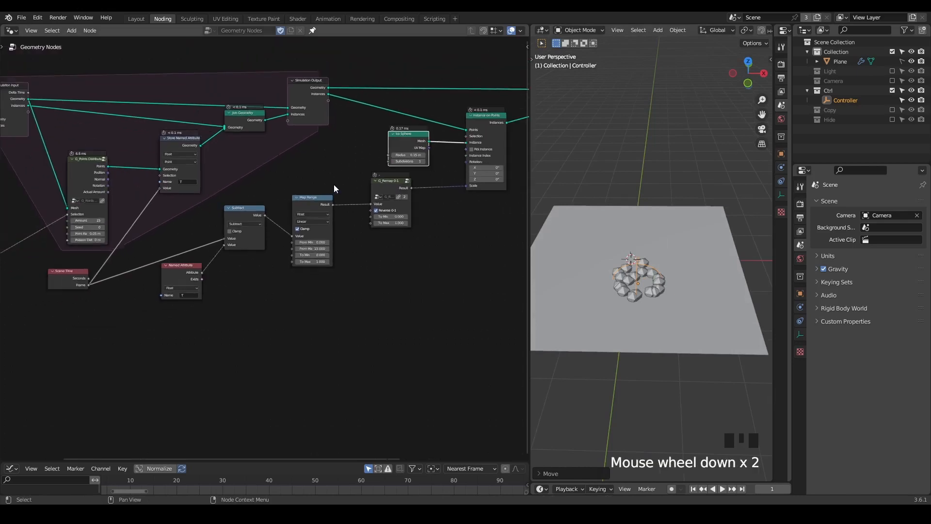
pyautogui.moveTo(447, 155); pyautogui.dragTo(164, 300)
pyautogui.press('g')
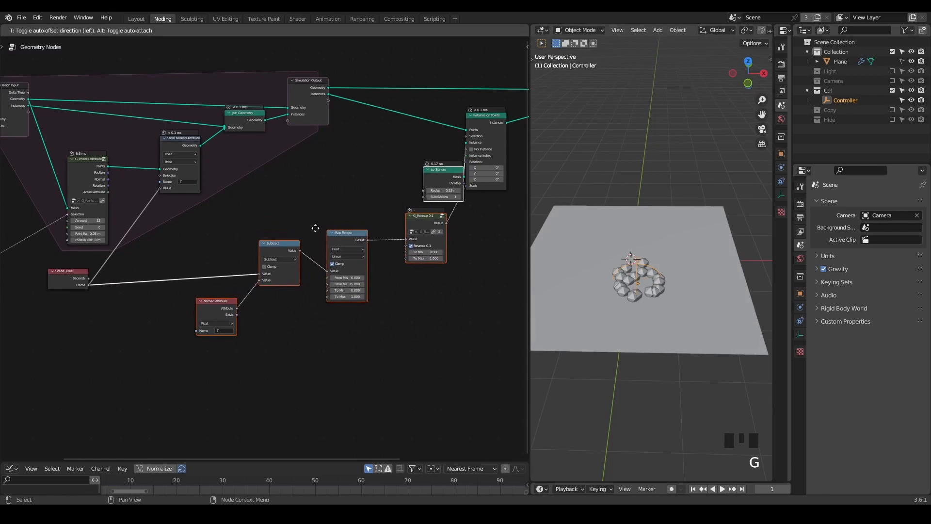
pyautogui.click(291, 227)
pyautogui.keyDown('shift'); pyautogui.click(499, 139); pyautogui.keyUp('shift')
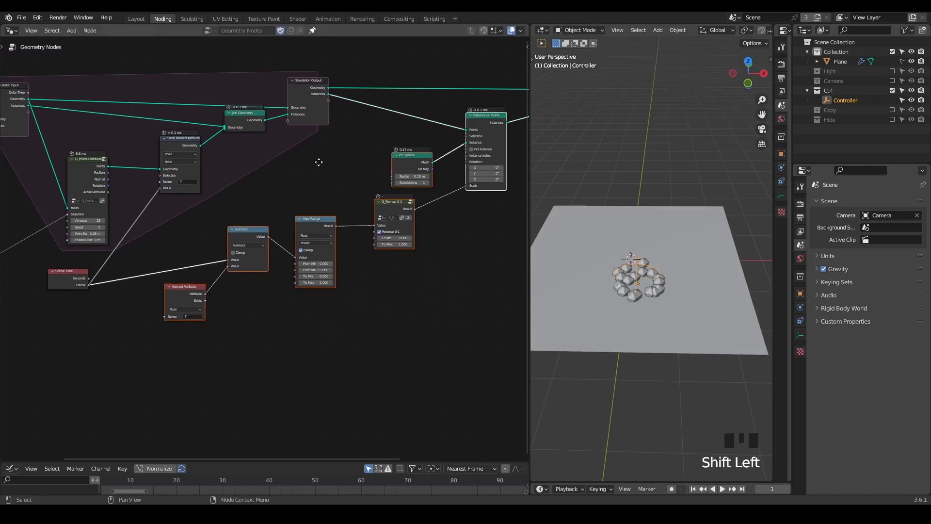
pyautogui.press('g')
pyautogui.click(413, 185)
# - Move the Simulation Output node further right, widening the gap after Join Geometry
pyautogui.moveTo(261, 189); pyautogui.dragTo(336, 248, button='middle')
pyautogui.scroll(4, 336, 248)
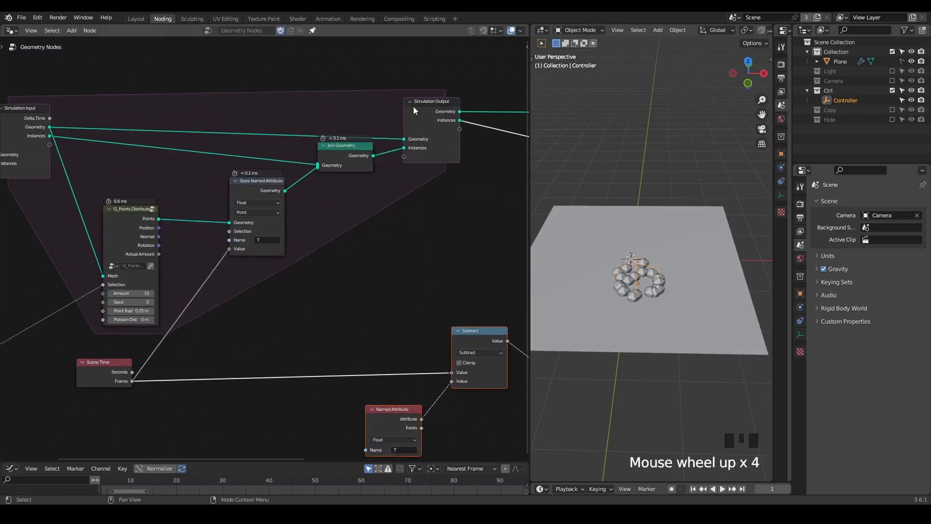
pyautogui.moveTo(413, 106); pyautogui.dragTo(491, 105)
pyautogui.moveTo(412, 188); pyautogui.dragTo(379, 183, button='middle')
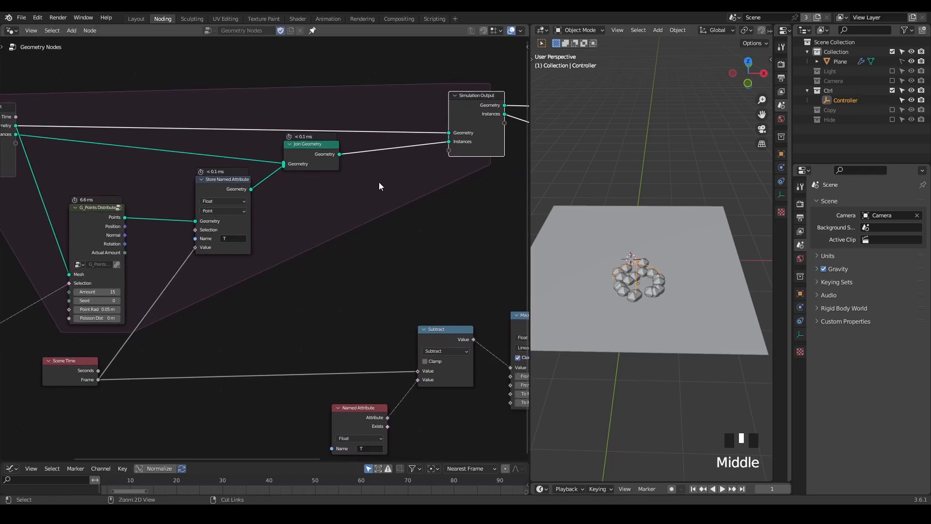
# - Add an Object Info node set to Relative, assign the Controller as its object, and place it inside the simulation zone
pyautogui.hotkey('ctrl', 'a')
pyautogui.write('obje')
pyautogui.press('Down')
pyautogui.press('Return')
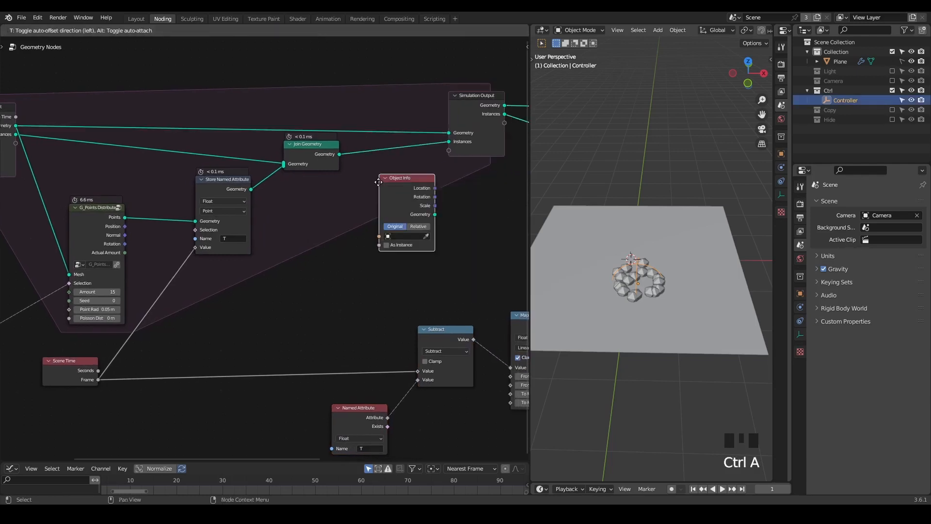
pyautogui.click(360, 183)
pyautogui.click(404, 222)
pyautogui.click(406, 224)
pyautogui.click(409, 232)
pyautogui.click(836, 100)
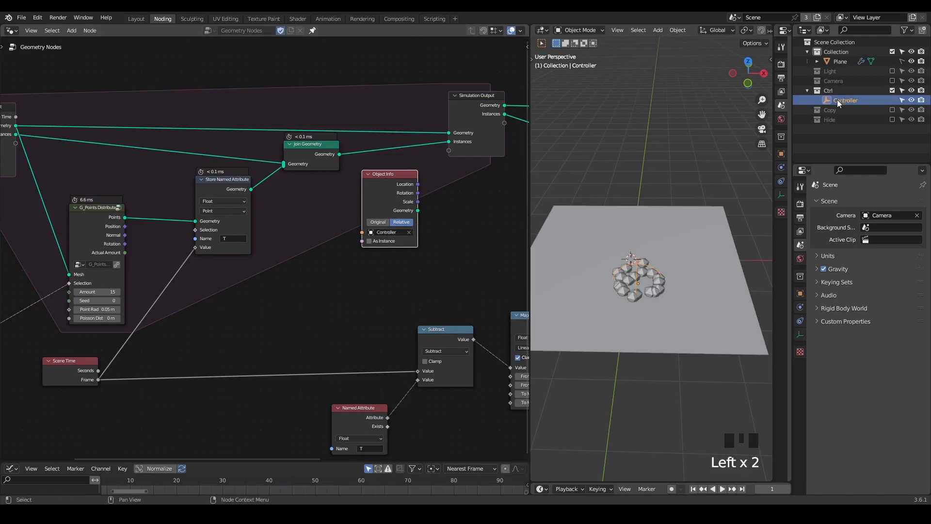
pyautogui.scroll(2, 447, 192)
pyautogui.moveTo(447, 192); pyautogui.dragTo(391, 191, button='middle')
pyautogui.moveTo(378, 182); pyautogui.dragTo(421, 168)
# - Sketch an annotation arrow from Simulation Output back to Simulation Input, erase it, and delete the Object Info node
pyautogui.moveTo(238, 170); pyautogui.dragTo(330, 175, button='middle')
pyautogui.scroll(-2, 329, 175)
pyautogui.moveTo(433, 121)
pyautogui.mouseDown()
pyautogui.moveTo(83, 139)
pyautogui.moveTo(120, 145)
pyautogui.mouseUp()
pyautogui.press('d')
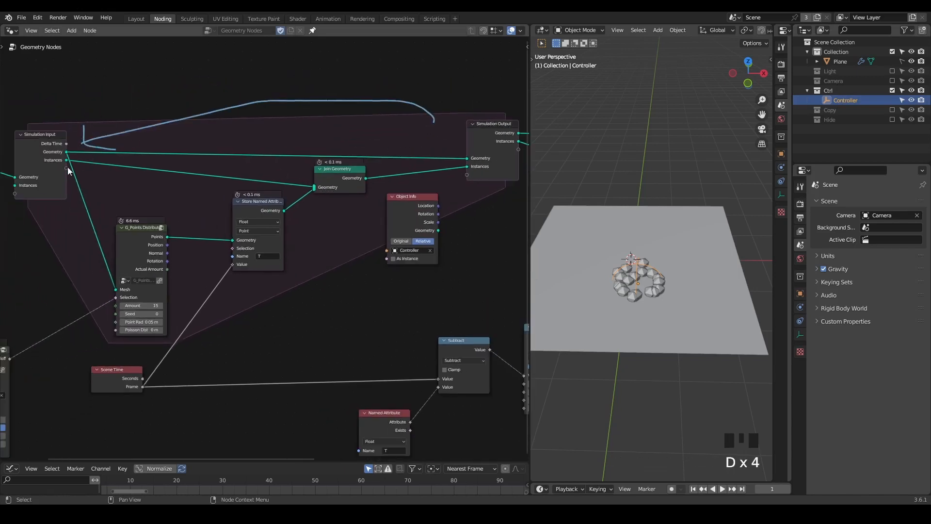
pyautogui.moveTo(66, 168); pyautogui.dragTo(399, 275)
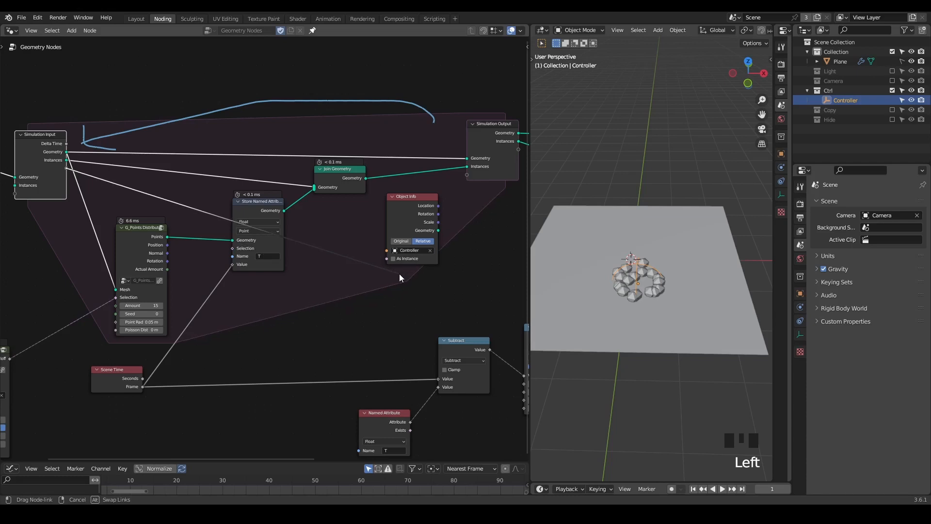
pyautogui.moveTo(438, 205); pyautogui.dragTo(458, 217)
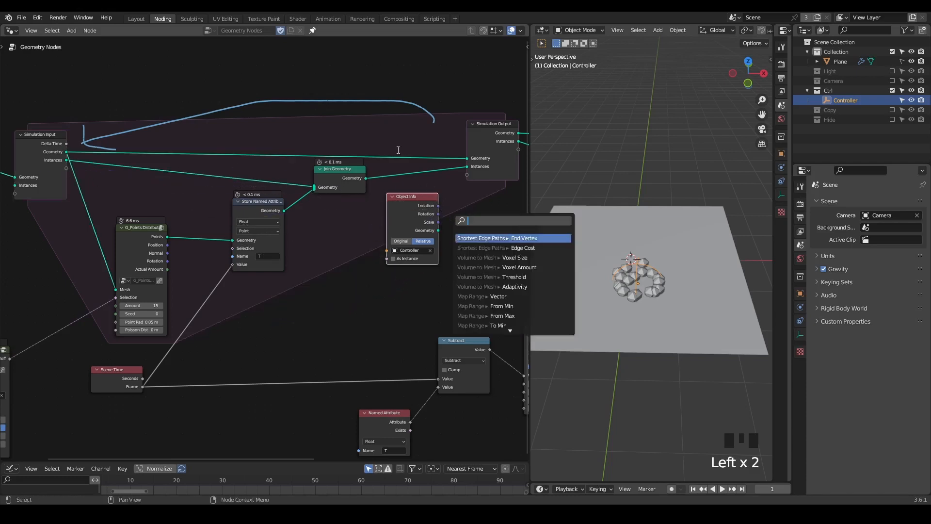
pyautogui.moveTo(444, 98)
pyautogui.mouseDown(button='right')
pyautogui.moveTo(131, 118)
pyautogui.moveTo(102, 141)
pyautogui.mouseUp(button='right')
pyautogui.moveTo(400, 202); pyautogui.dragTo(342, 238)
pyautogui.press('x')
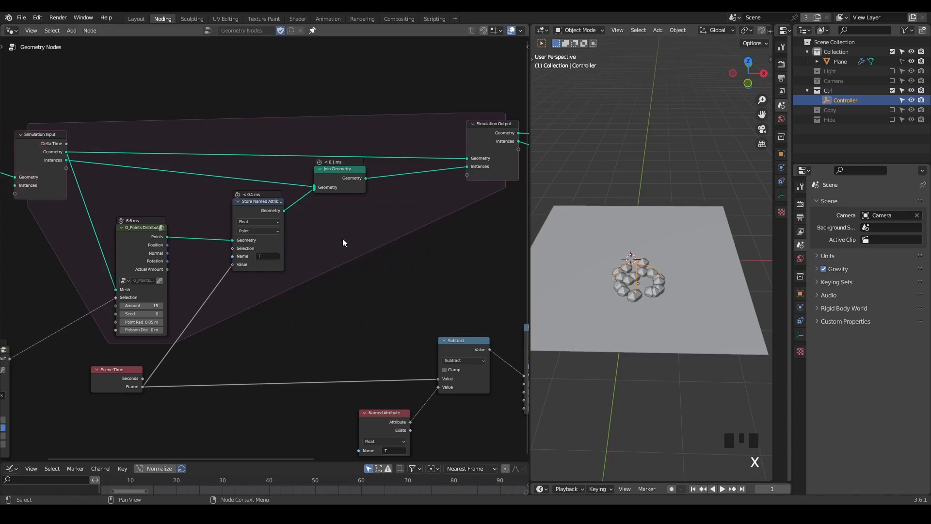
# - Add the G_Temporal Object node group and place it below the Join Geometry node, outside the simulation zone
pyautogui.hotkey('ctrl', 'a')
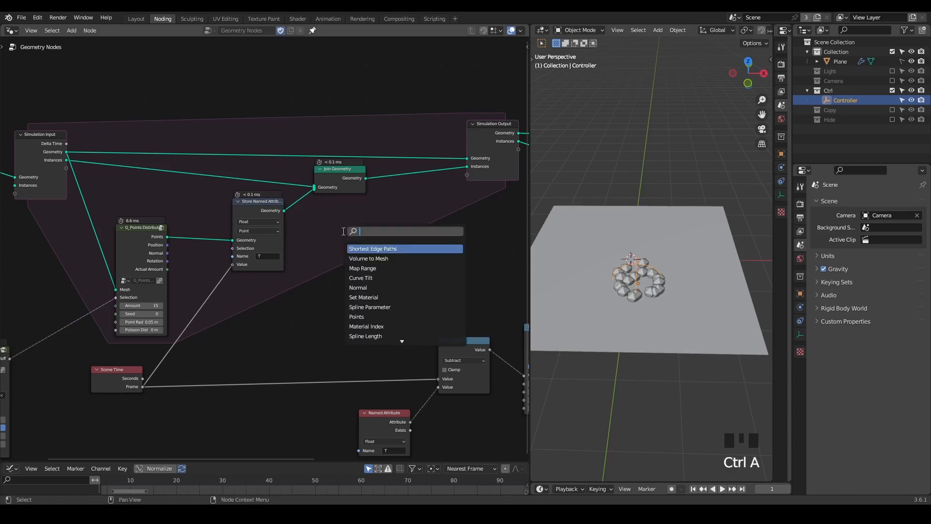
pyautogui.write('temporal')
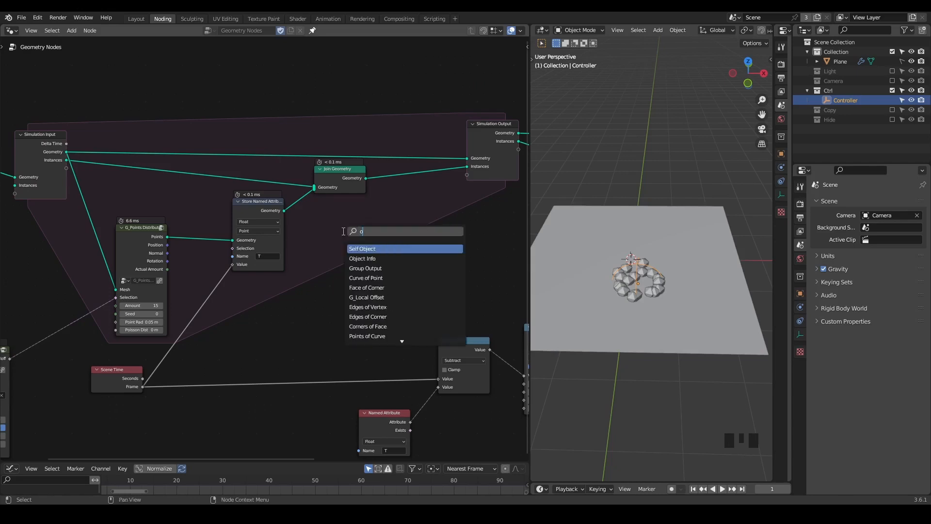
pyautogui.press('Down')
pyautogui.press('Return')
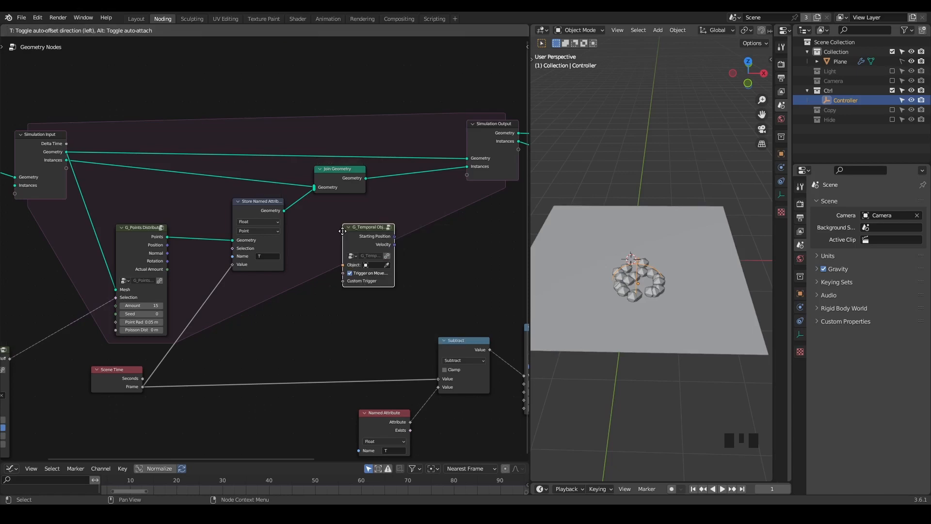
pyautogui.click(319, 245)
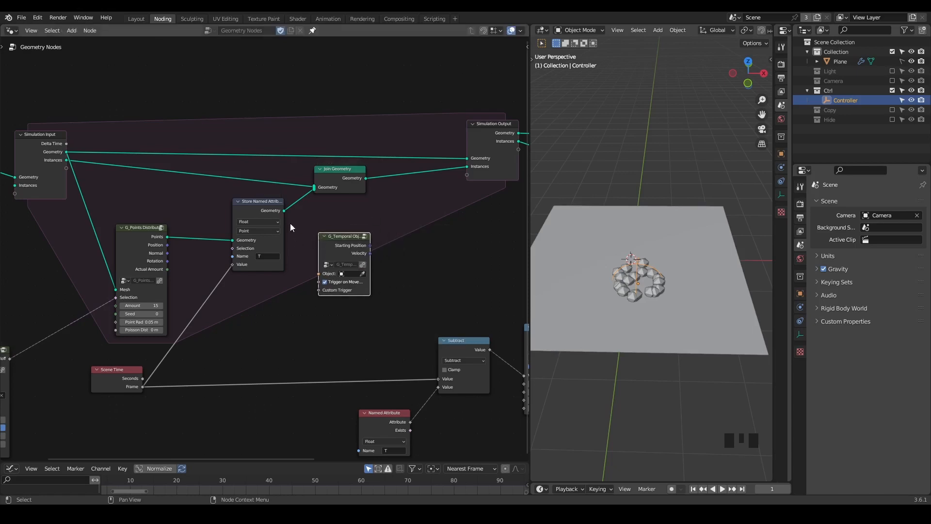
pyautogui.moveTo(348, 241); pyautogui.dragTo(352, 275)
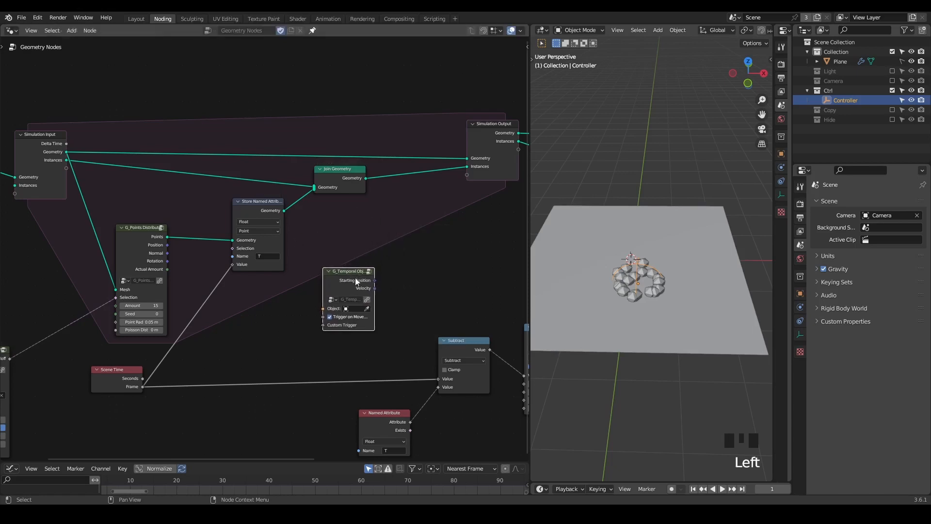
# - Shift Store Named Attribute, Join Geometry and Simulation Output to the right, and position G_Temporal Object below Store Named Attribute
pyautogui.moveTo(488, 127); pyautogui.dragTo(486, 123)
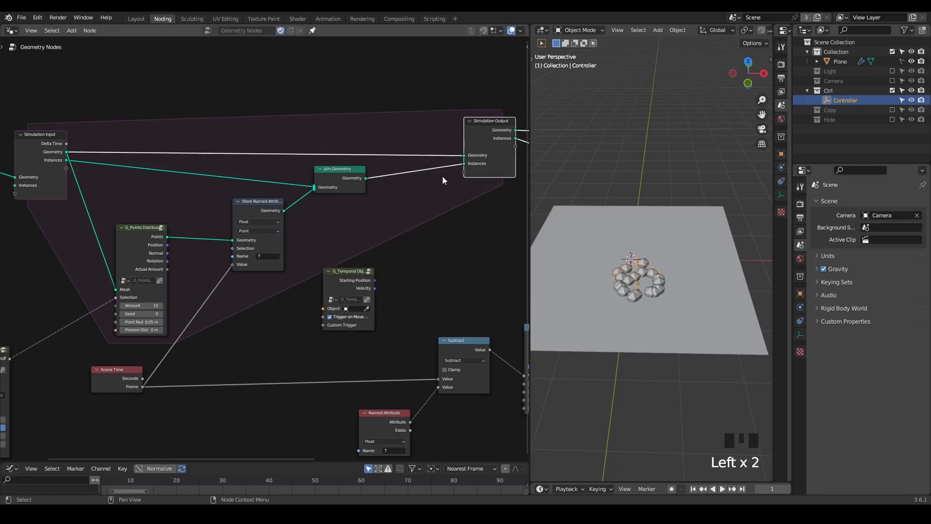
pyautogui.moveTo(344, 276); pyautogui.dragTo(355, 268)
pyautogui.moveTo(461, 110)
pyautogui.mouseDown()
pyautogui.moveTo(447, 132)
pyautogui.moveTo(479, 111)
pyautogui.mouseUp()
pyautogui.moveTo(485, 123); pyautogui.dragTo(474, 131, button='right')
pyautogui.moveTo(371, 245); pyautogui.dragTo(416, 204, button='middle')
pyautogui.scroll(1, 376, 235)
pyautogui.moveTo(407, 89); pyautogui.dragTo(255, 181)
pyautogui.press('g')
pyautogui.click(379, 202)
pyautogui.moveTo(406, 222); pyautogui.dragTo(349, 276)
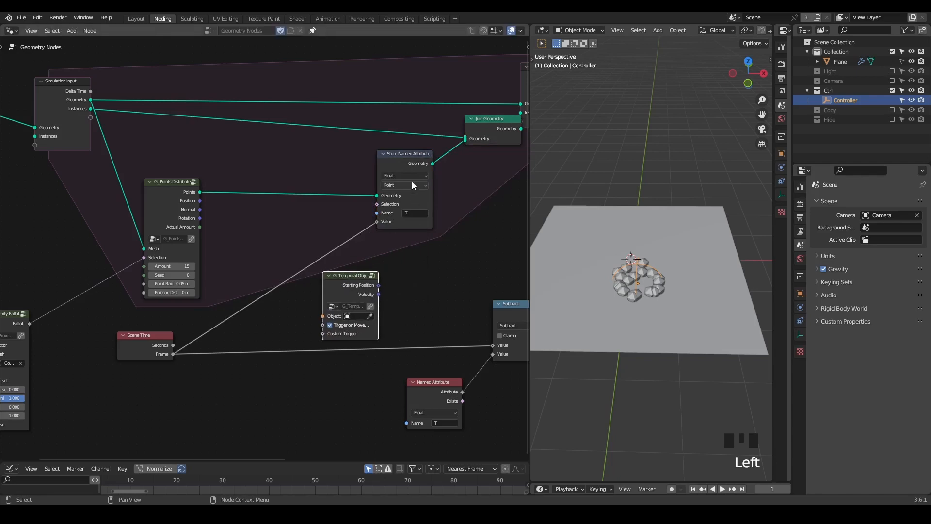
# - Insert a duplicate Store Named Attribute after G_Points Distribute, and rearrange Scene Time and G_Temporal Object beneath the chain
pyautogui.click(407, 177)
pyautogui.hotkey('shift', 'd')
pyautogui.click(323, 169)
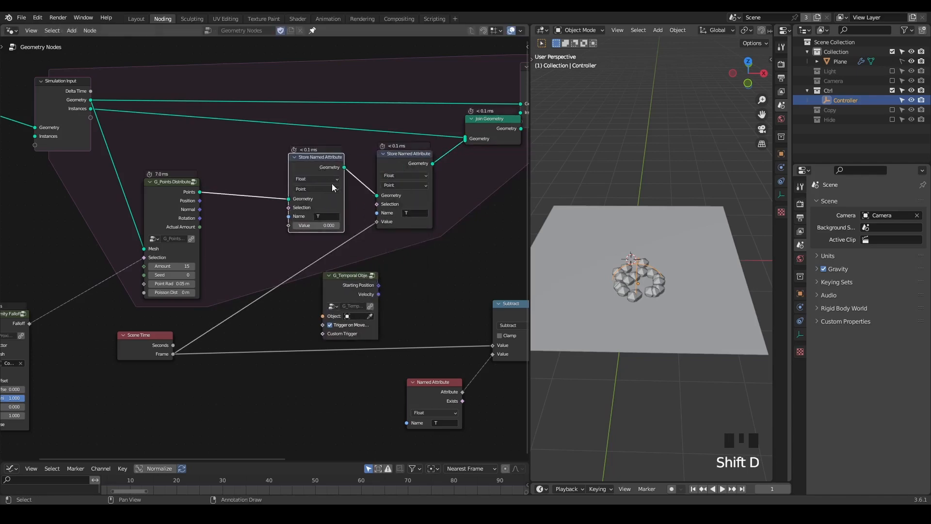
pyautogui.moveTo(145, 338); pyautogui.dragTo(404, 339)
pyautogui.moveTo(356, 278); pyautogui.dragTo(196, 319)
# - Set the duplicated Store Named Attribute's data type to Vector and its attribute name to V
pyautogui.scroll(2, 261, 268)
pyautogui.click(414, 104)
pyautogui.click(408, 144)
pyautogui.click(410, 148)
pyautogui.write('V')
pyautogui.click(409, 163)
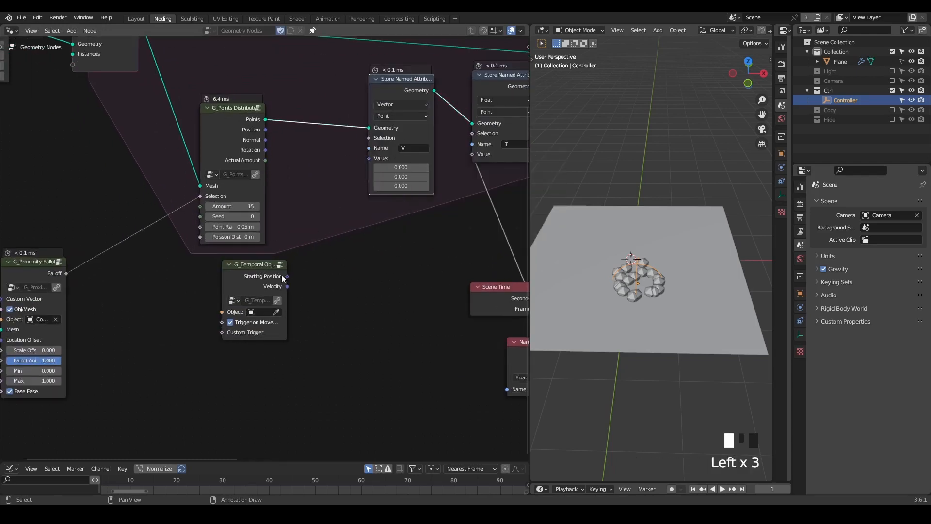
# - Connect G_Temporal Object's Velocity to the V attribute's Value and assign the Controller as the group's object
pyautogui.moveTo(287, 286); pyautogui.dragTo(369, 158)
pyautogui.click(276, 312)
pyautogui.click(855, 99)
pyautogui.moveTo(391, 233); pyautogui.dragTo(280, 252, button='middle')
pyautogui.scroll(-1, 281, 252)
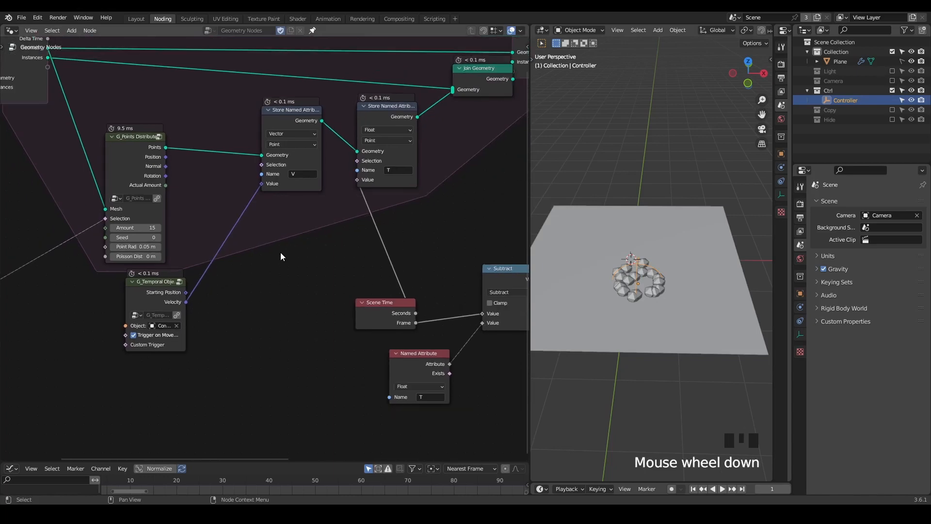
# - Insert a Scale vector math node between Velocity and the V attribute's Value, with a scale of -1
pyautogui.moveTo(162, 298); pyautogui.dragTo(223, 252)
pyautogui.write('scale')
pyautogui.press('Return')
pyautogui.click(219, 320)
pyautogui.click(199, 295)
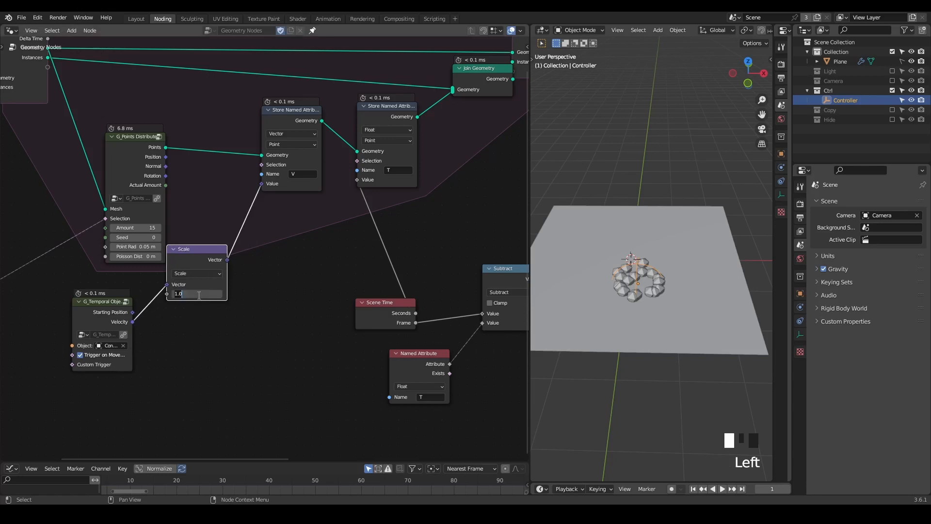
pyautogui.press('Return')
# - Move Simulation Output further right and insert a Set Position node between Join Geometry and its Instances input
pyautogui.scroll(-2, 353, 226)
pyautogui.moveTo(353, 225); pyautogui.dragTo(288, 249, button='middle')
pyautogui.scroll(-2, 237, 255)
pyautogui.moveTo(294, 140); pyautogui.dragTo(425, 135)
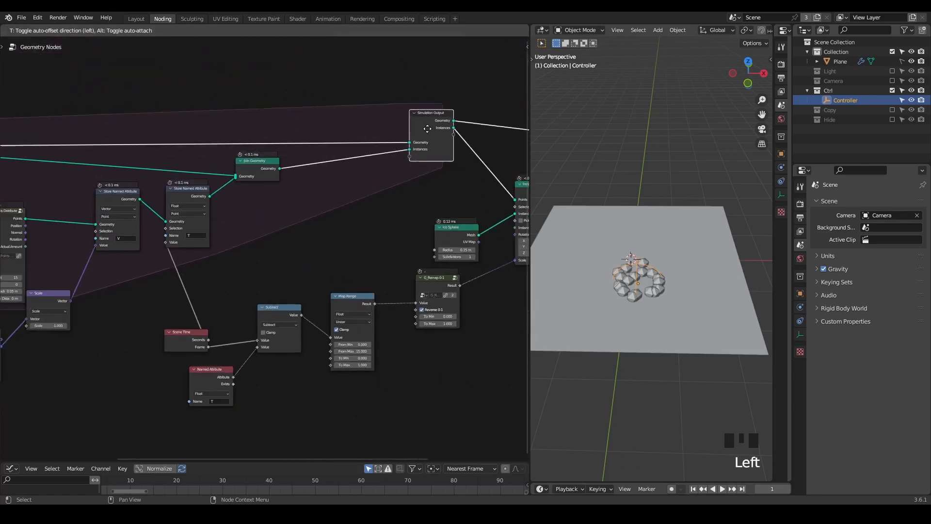
pyautogui.moveTo(471, 198); pyautogui.dragTo(328, 161, button='middle')
pyautogui.moveTo(440, 138); pyautogui.dragTo(446, 160, button='middle')
pyautogui.scroll(3, 330, 166)
pyautogui.moveTo(330, 166); pyautogui.dragTo(289, 235, button='middle')
pyautogui.hotkey('ctrl', 'a')
pyautogui.write('set pos')
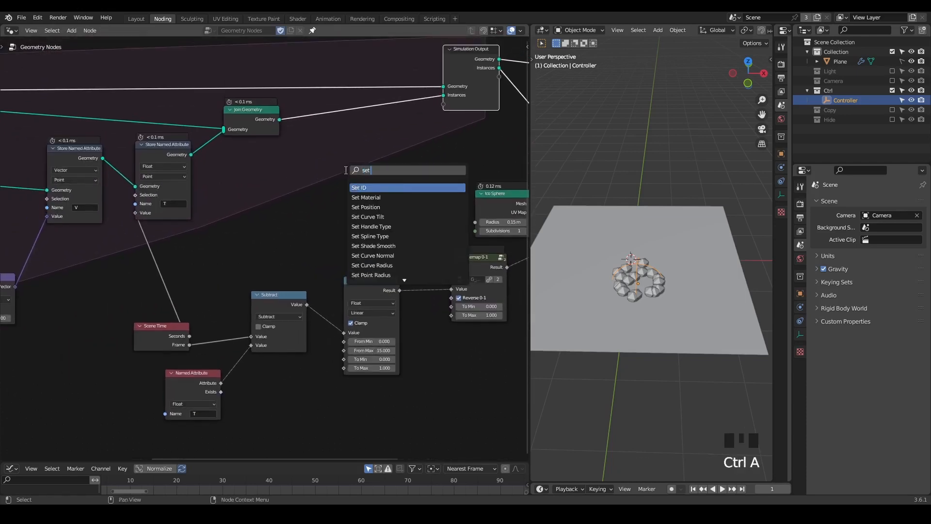
pyautogui.press('Return')
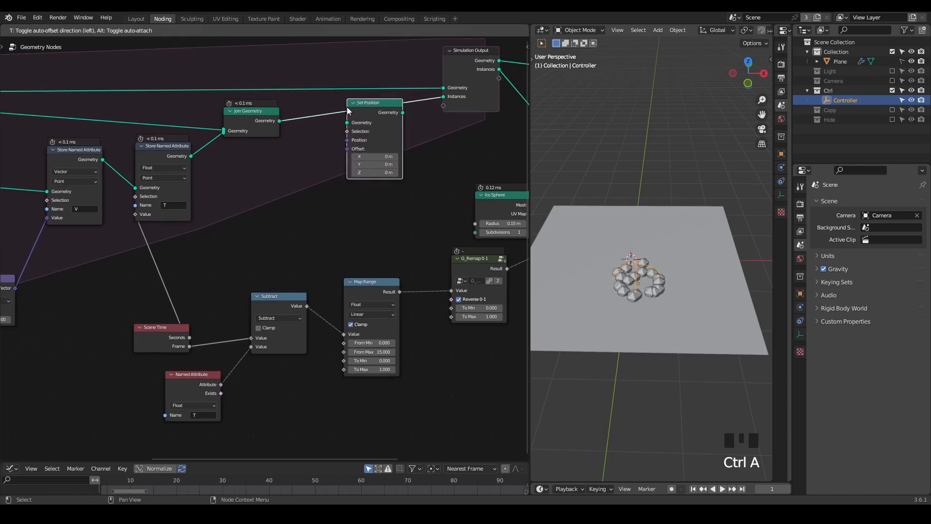
pyautogui.click(361, 107)
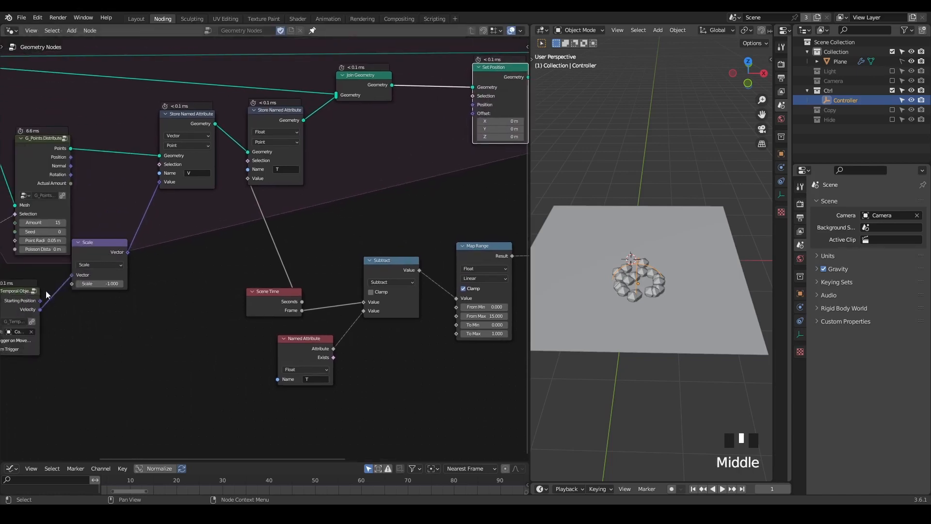
# - Duplicate the Named Attribute node, set it to Vector with name V, and connect it to Set Position's Offset
pyautogui.click(306, 342)
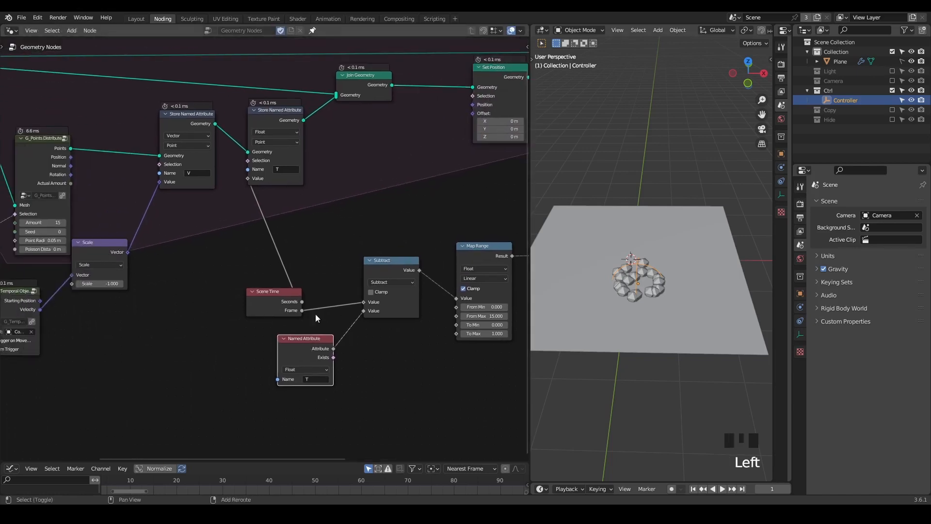
pyautogui.hotkey('shift', 'd')
pyautogui.click(397, 193)
pyautogui.click(395, 194)
pyautogui.click(417, 240)
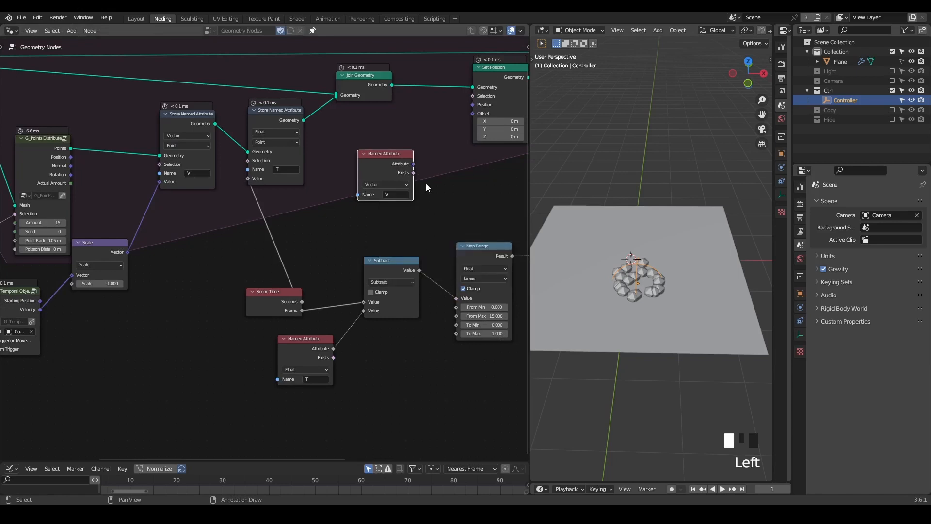
pyautogui.moveTo(425, 184); pyautogui.dragTo(277, 270, button='middle')
pyautogui.scroll(2, 306, 219)
pyautogui.moveTo(314, 220); pyautogui.dragTo(379, 165)
# - Play the simulation while moving the Controller around the plane with Z locked, and stop playback
pyautogui.press('space')
pyautogui.press('g')
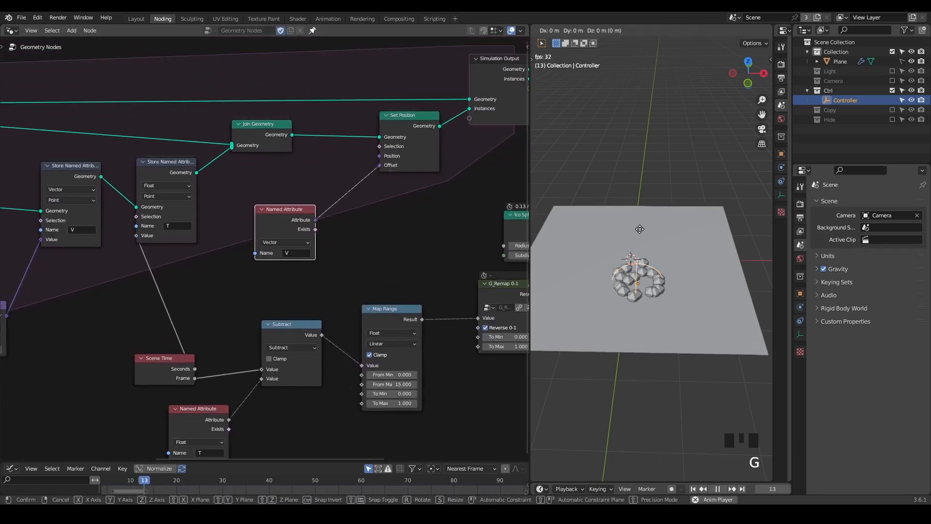
pyautogui.hotkey('shift', 'z')
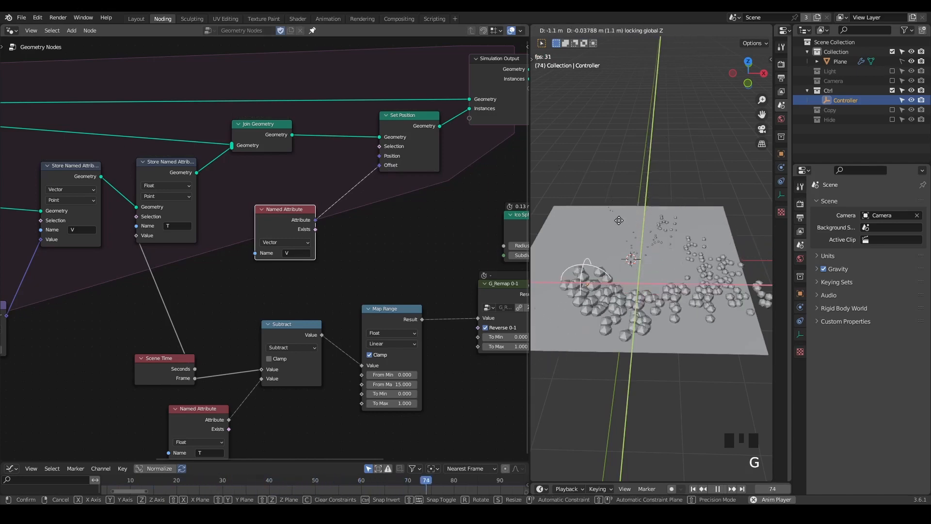
pyautogui.click(623, 264)
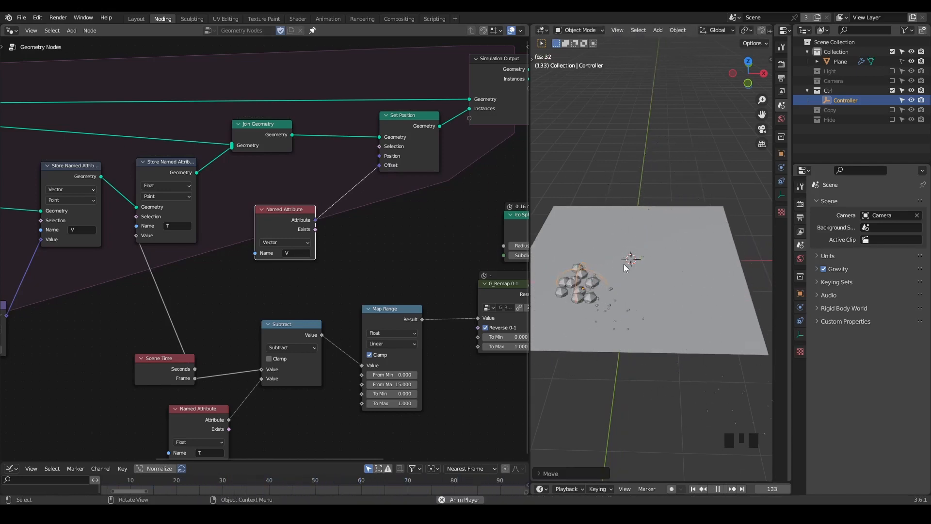
pyautogui.press('space')
# - Set the Map Range's From Max to 67.1 and replay the simulation while moving the Controller with Z locked
pyautogui.moveTo(489, 300); pyautogui.dragTo(451, 284, button='middle')
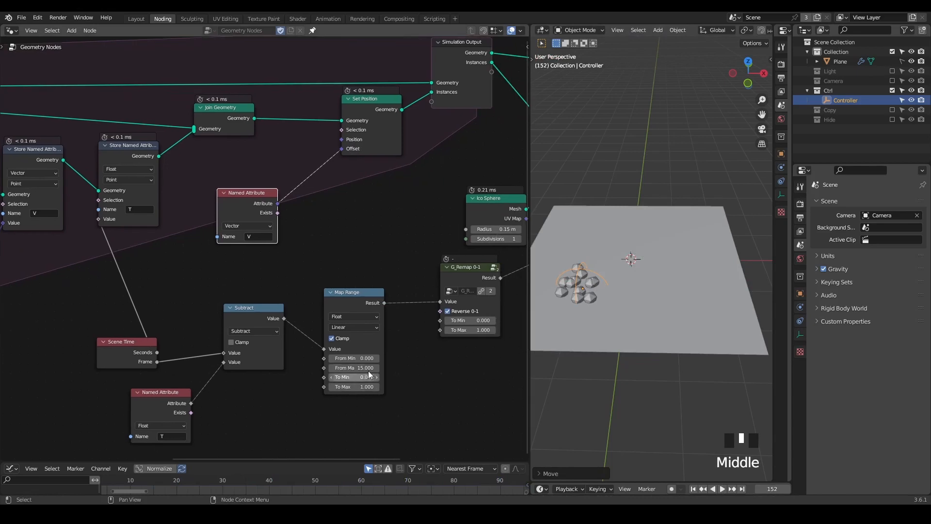
pyautogui.moveTo(354, 368); pyautogui.dragTo(388, 368)
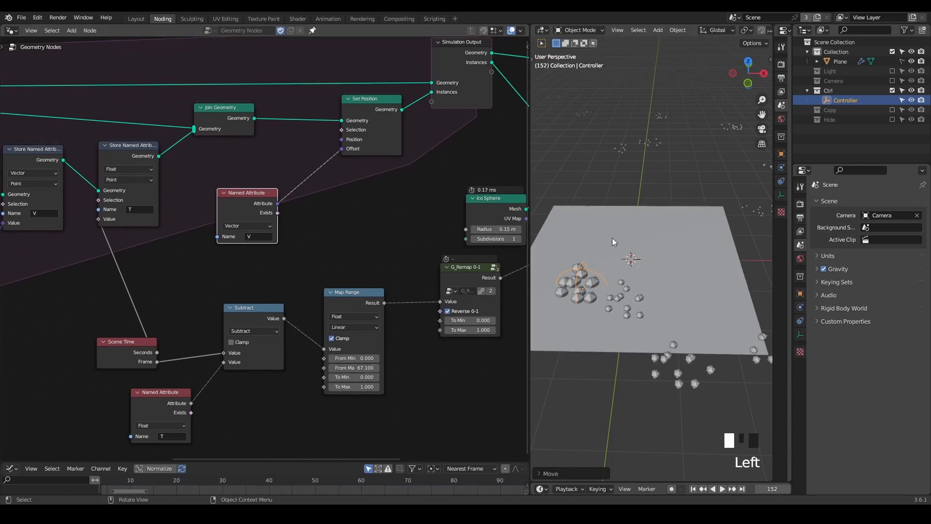
pyautogui.press('g')
pyautogui.click(650, 242)
pyautogui.press('space')
pyautogui.press('g')
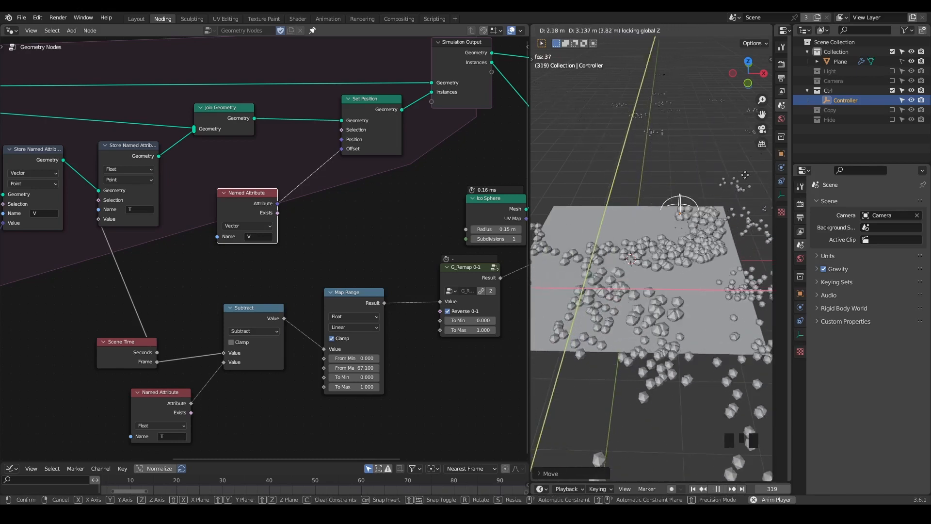
pyautogui.click(672, 223)
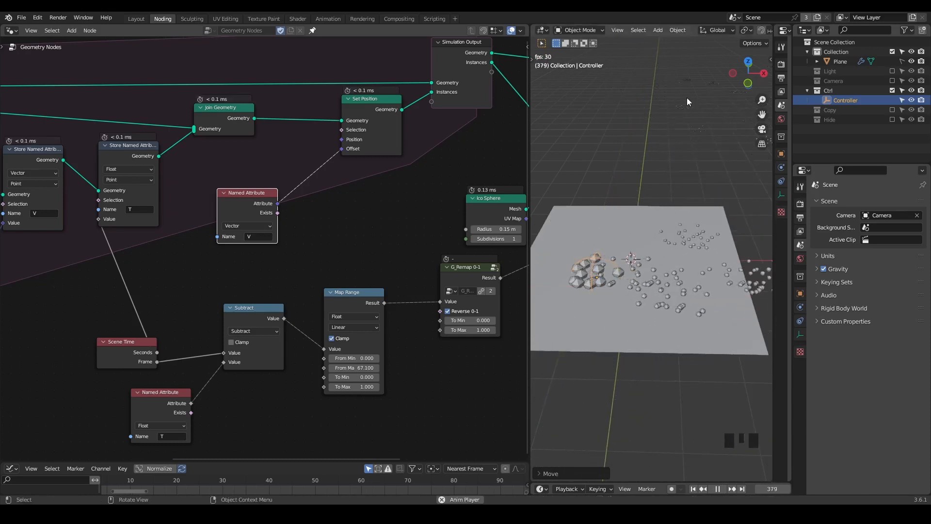
# - Stop playback, return to the first frame, and move Set Position and the nodes after it farther right
pyautogui.press('space')
pyautogui.hotkey('shift', 'space')
pyautogui.moveTo(390, 200); pyautogui.dragTo(380, 199, button='middle')
pyautogui.scroll(-7, 138, 241)
pyautogui.moveTo(446, 84); pyautogui.dragTo(150, 350)
pyautogui.keyDown('shift'); pyautogui.moveTo(138, 292); pyautogui.dragTo(89, 353); pyautogui.keyUp('shift')
pyautogui.press('g')
pyautogui.click(237, 270)
# - Duplicate the vector V Store Named Attribute node between Join Geometry and Set Position, and lower the V Named Attribute node
pyautogui.scroll(2, 305, 258)
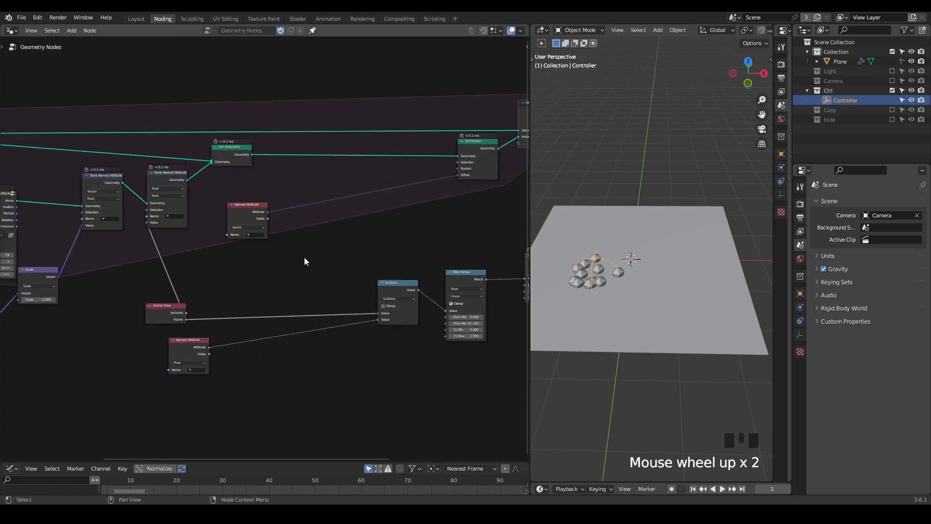
pyautogui.scroll(2, 310, 247)
pyautogui.scroll(3, 291, 218)
pyautogui.moveTo(270, 216); pyautogui.dragTo(319, 195, button='middle')
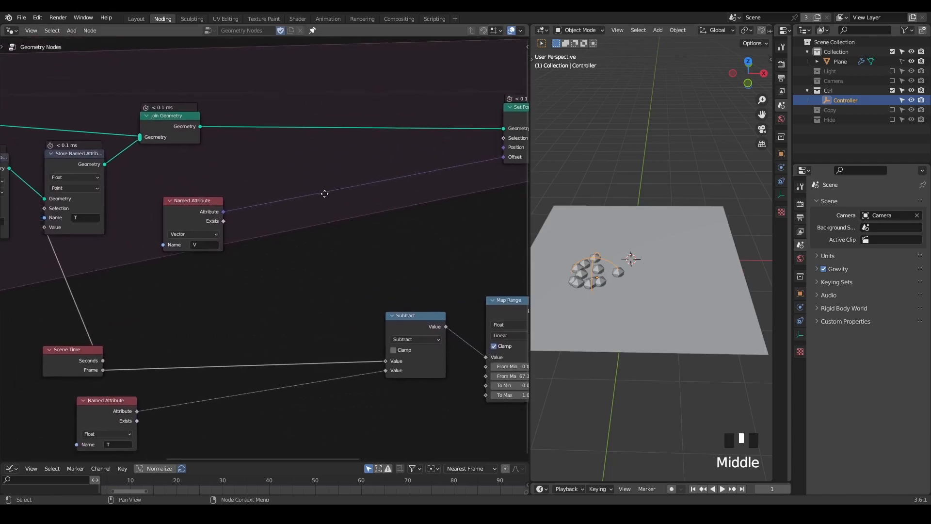
pyautogui.scroll(-2, 343, 192)
pyautogui.click(13, 168)
pyautogui.hotkey('shift', 'd')
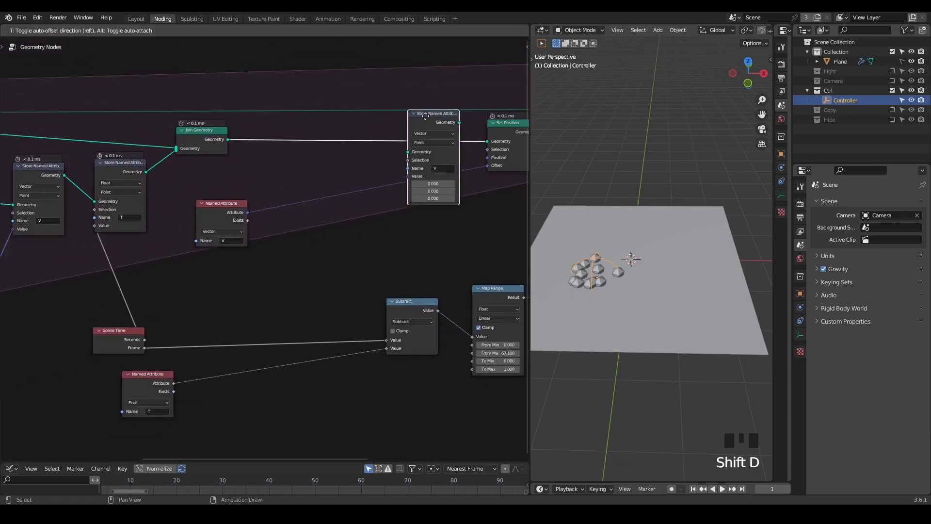
pyautogui.click(402, 116)
pyautogui.moveTo(217, 224); pyautogui.dragTo(217, 269)
pyautogui.scroll(2, 342, 278)
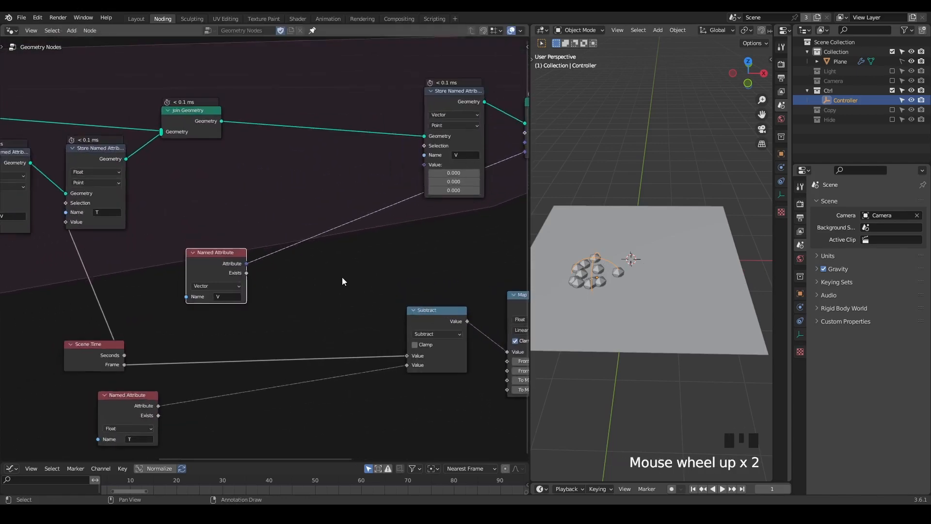
# - Add a vector Scale node after the V Named Attribute node and set its Scale to 0.8
pyautogui.moveTo(342, 277); pyautogui.dragTo(246, 297, button='middle')
pyautogui.click(266, 295)
pyautogui.hotkey('shift', 'a')
pyautogui.write('scale')
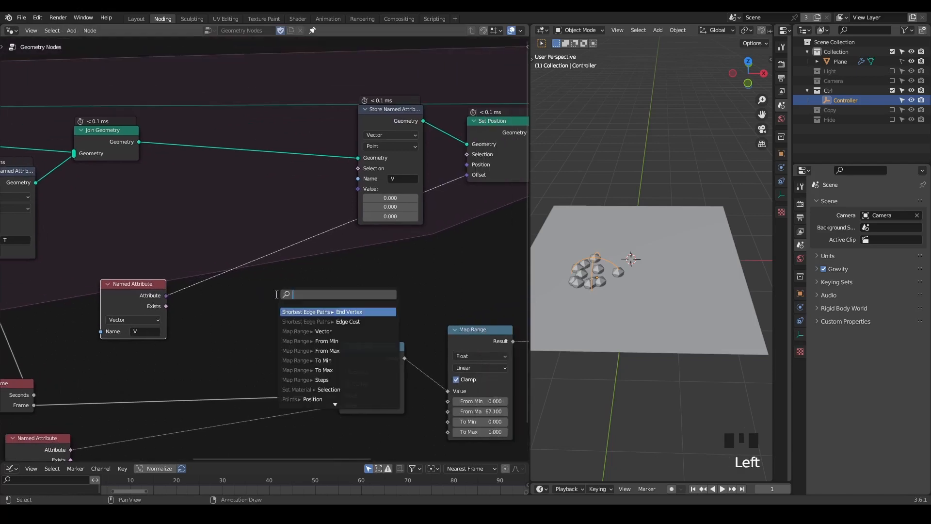
pyautogui.press('Return')
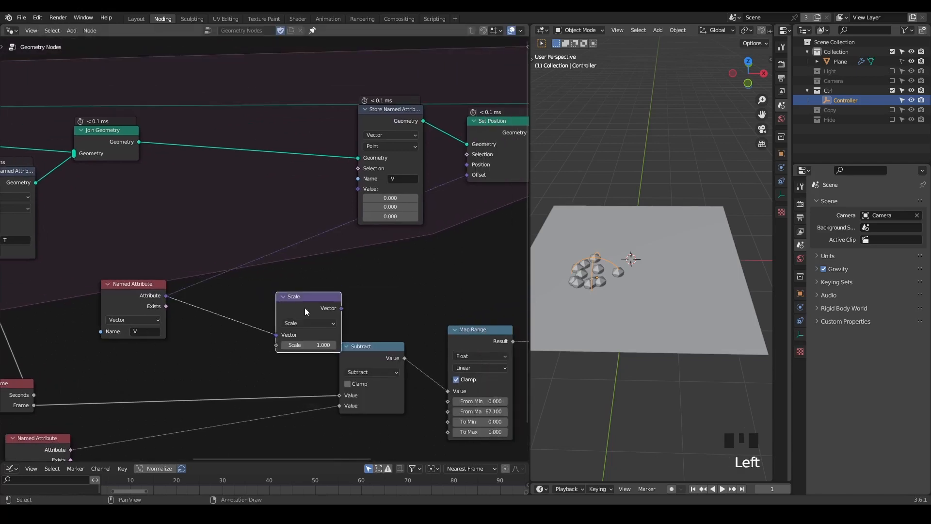
pyautogui.keyDown('alt'); pyautogui.click(288, 262); pyautogui.keyUp('alt')
pyautogui.click(292, 282)
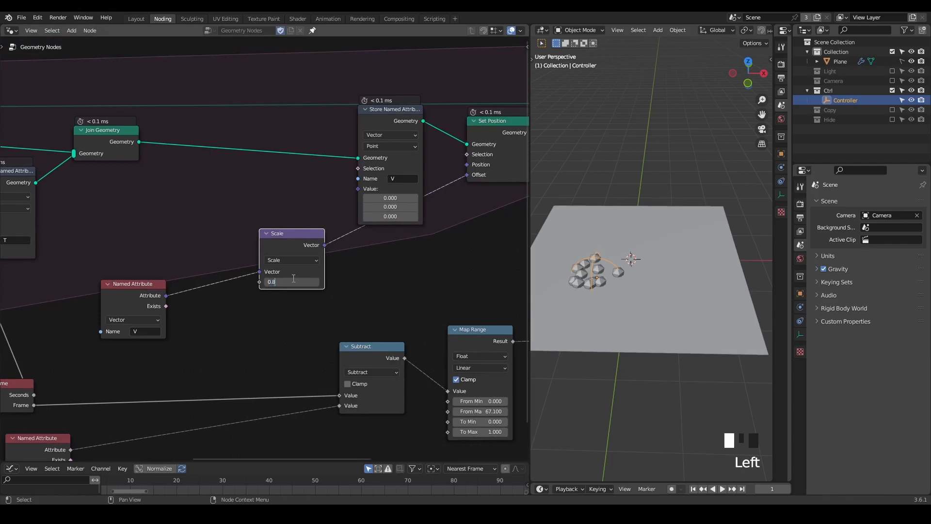
# - Connect Scale to the new Store Named Attribute's Value, and route the unscaled V attribute through a reroute to Set Position's Offset
pyautogui.moveTo(288, 247); pyautogui.dragTo(358, 189)
pyautogui.moveTo(161, 296); pyautogui.dragTo(468, 174)
pyautogui.moveTo(156, 280); pyautogui.dragTo(185, 294)
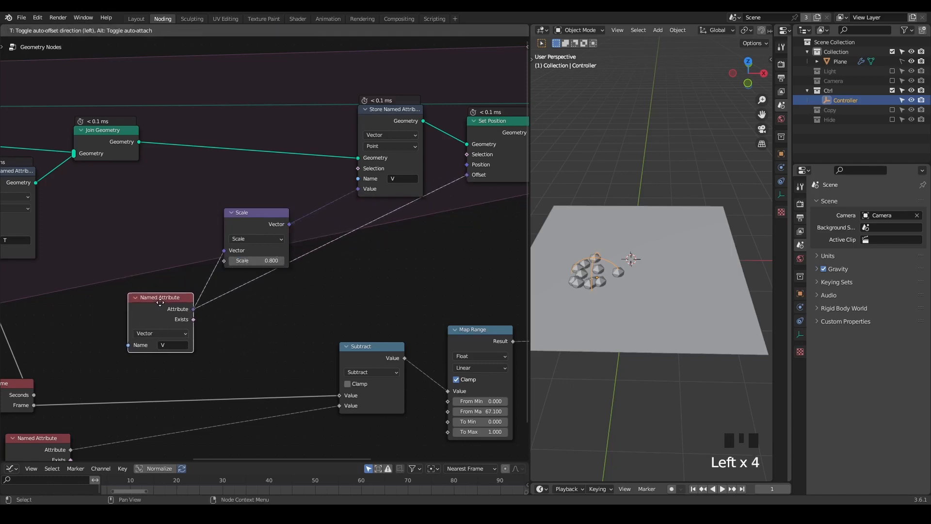
pyautogui.moveTo(377, 120); pyautogui.dragTo(346, 126)
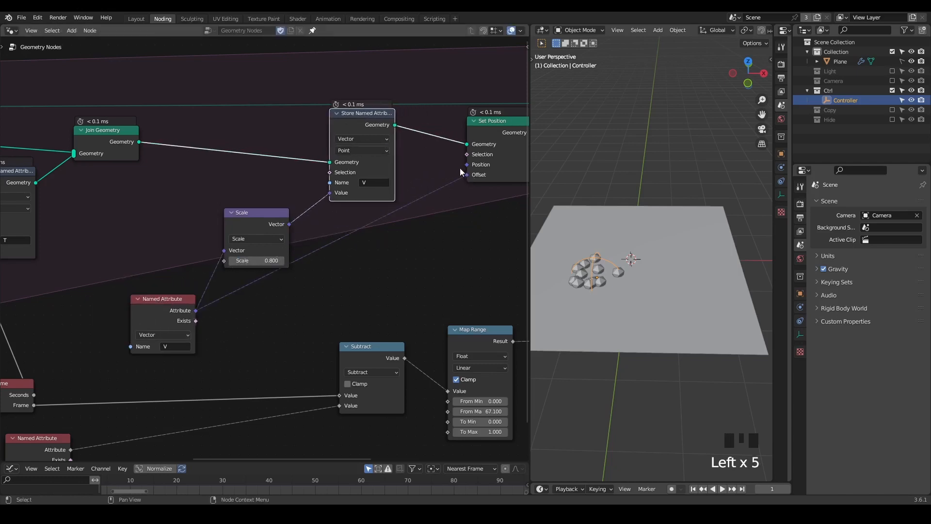
pyautogui.keyDown('shift'); pyautogui.moveTo(398, 217); pyautogui.dragTo(366, 249, button='right'); pyautogui.keyUp('shift')
pyautogui.press('g')
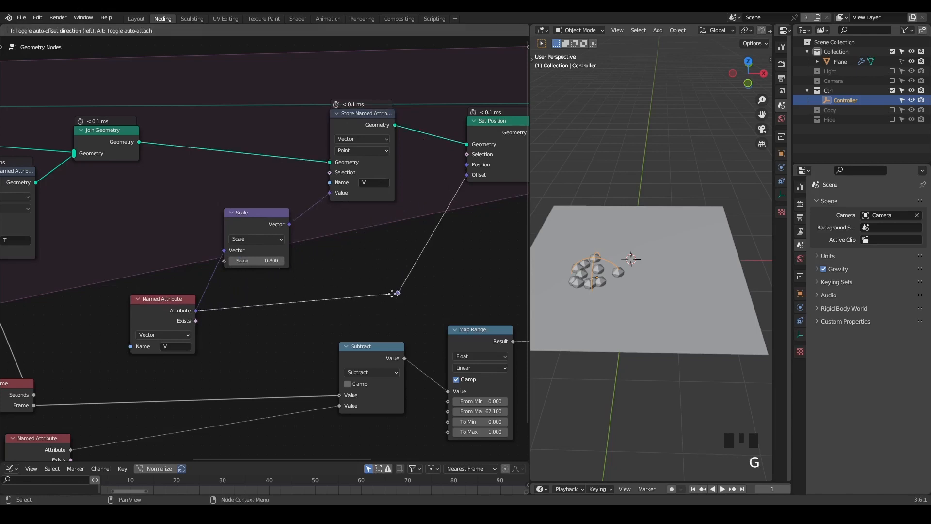
# - Circle the V attribute output and the second Store Named Attribute's Geometry input with annotations, and erase the mark around the output
pyautogui.moveTo(328, 229); pyautogui.dragTo(291, 222, button='middle')
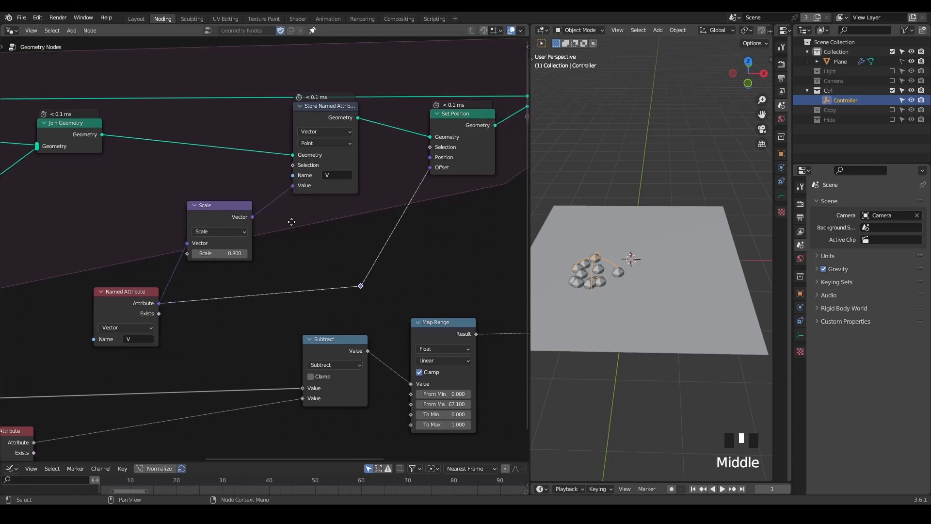
pyautogui.middleClick(308, 241)
pyautogui.scroll(1, 325, 241)
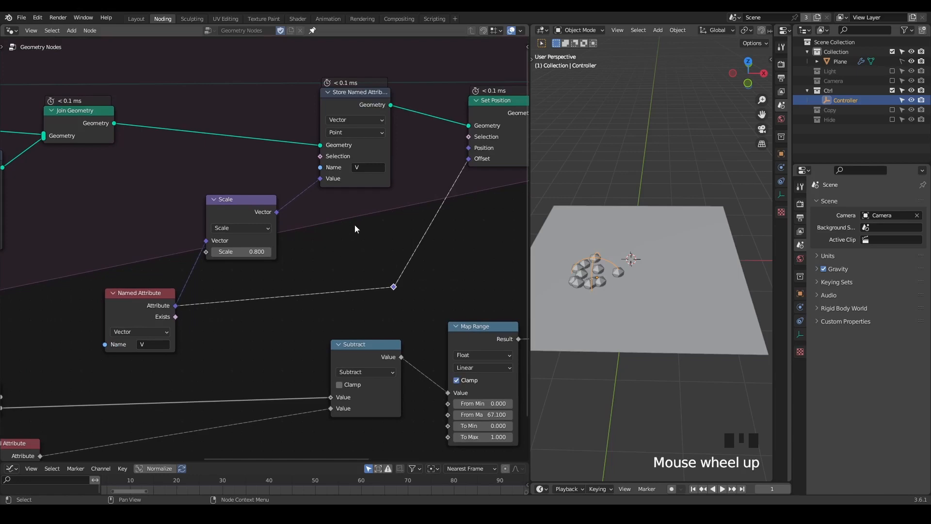
pyautogui.click(190, 263)
pyautogui.moveTo(223, 283); pyautogui.dragTo(232, 309)
pyautogui.moveTo(160, 295); pyautogui.dragTo(144, 318)
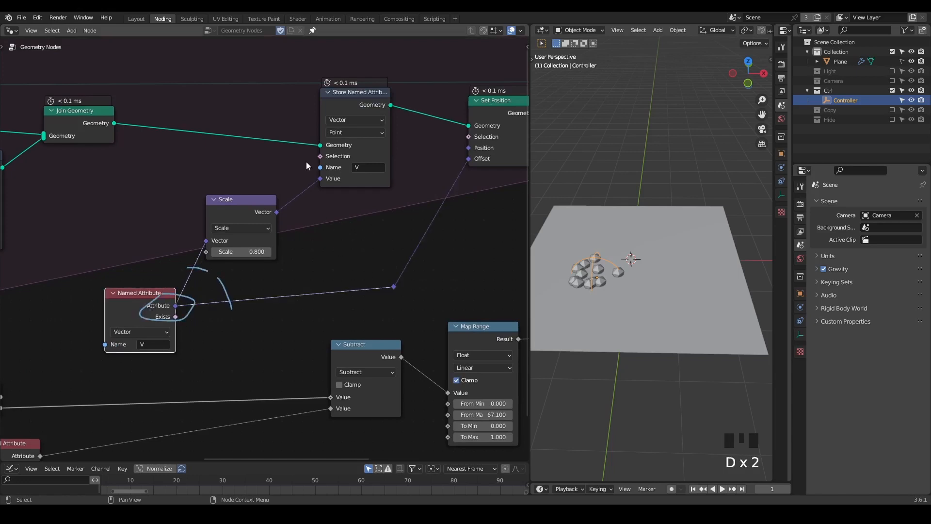
pyautogui.click(308, 128)
pyautogui.press('d')
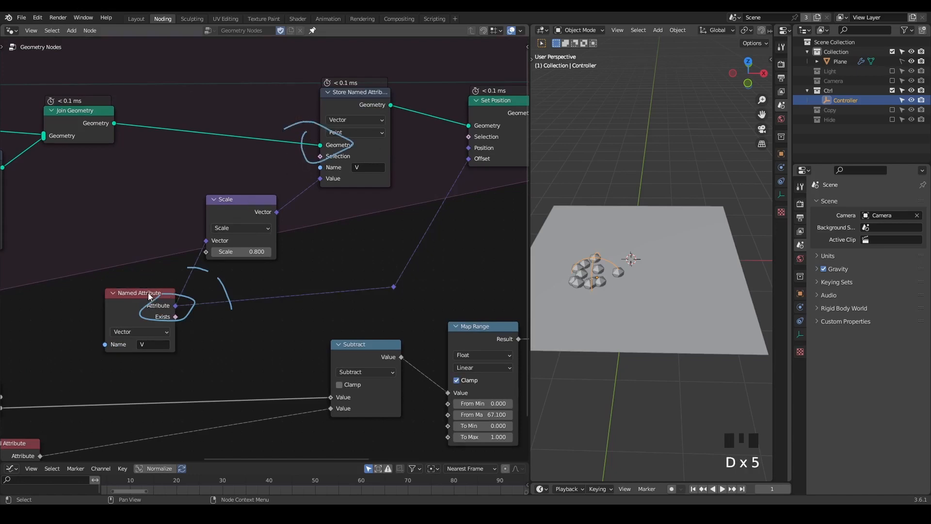
pyautogui.moveTo(133, 298); pyautogui.dragTo(134, 298)
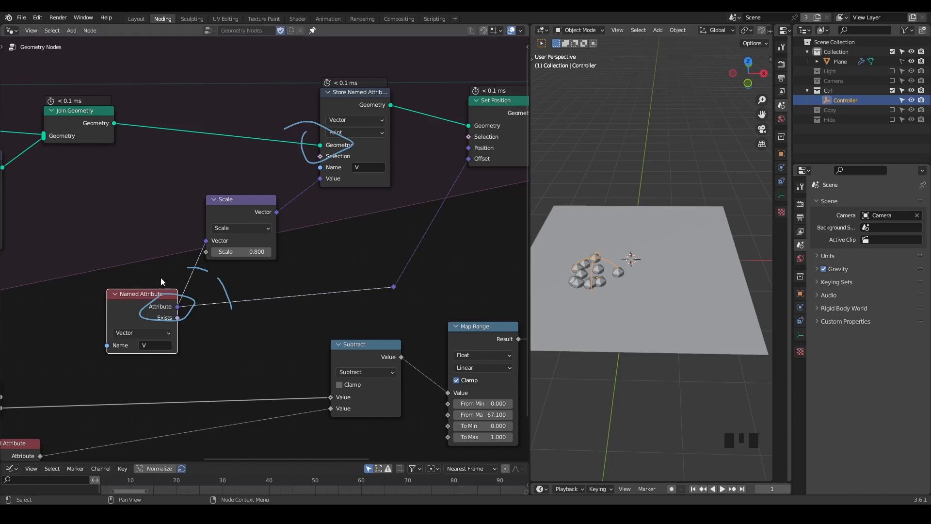
pyautogui.moveTo(171, 310)
pyautogui.mouseDown(button='right')
pyautogui.moveTo(135, 301)
pyautogui.moveTo(189, 276)
pyautogui.mouseUp(button='right')
# - Write a percentage annotation over the link to the reroute, and erase all the annotation strokes
pyautogui.moveTo(318, 286); pyautogui.dragTo(324, 302)
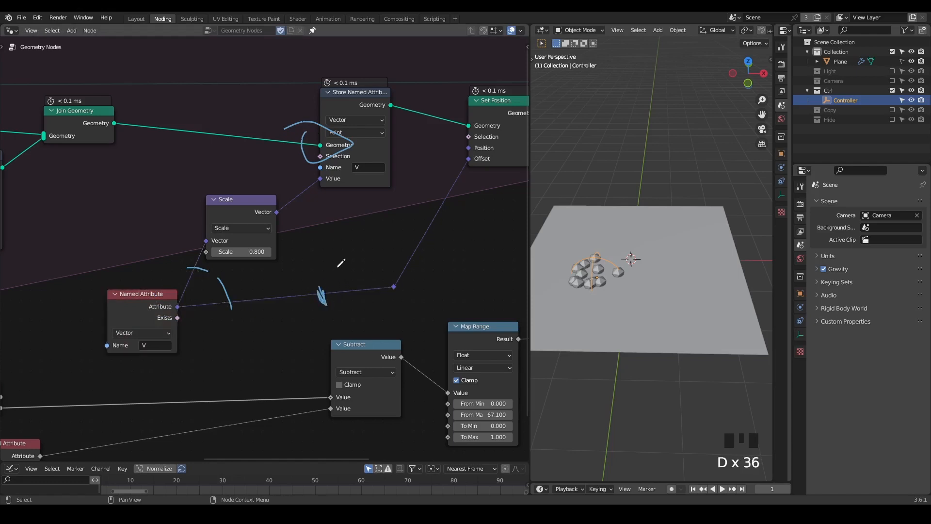
pyautogui.moveTo(334, 290); pyautogui.dragTo(330, 303)
pyautogui.moveTo(336, 267); pyautogui.dragTo(345, 290)
pyautogui.moveTo(379, 248); pyautogui.dragTo(359, 302)
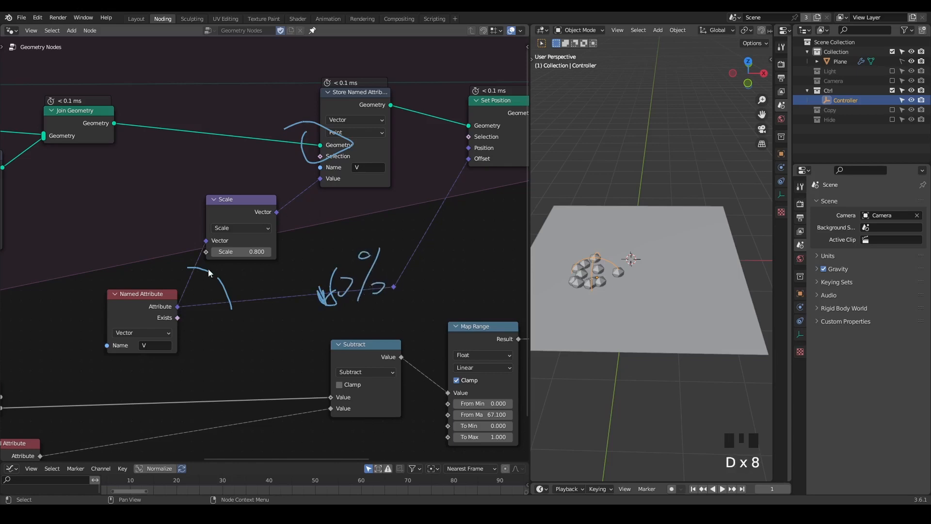
pyautogui.moveTo(252, 304)
pyautogui.mouseDown(button='right')
pyautogui.moveTo(245, 298)
pyautogui.moveTo(240, 312)
pyautogui.mouseUp(button='right')
pyautogui.click(344, 103)
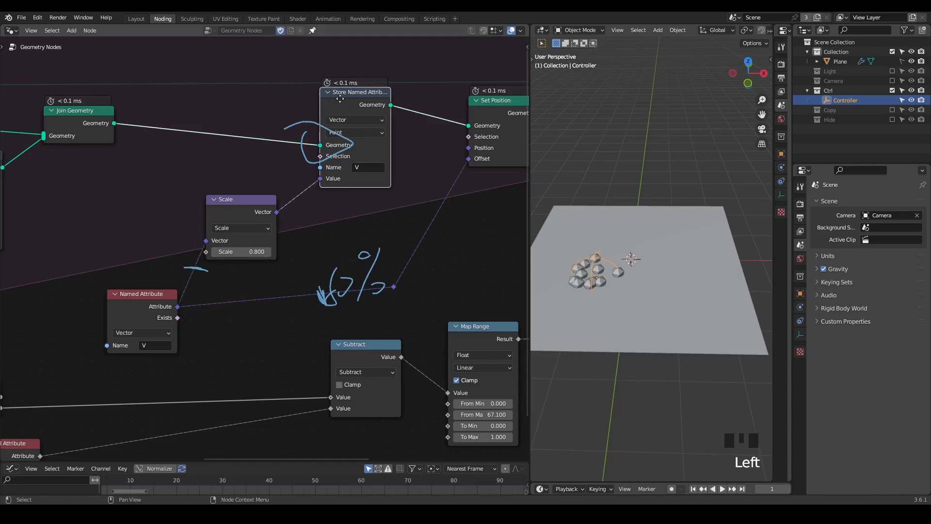
pyautogui.moveTo(295, 137)
pyautogui.mouseDown(button='right')
pyautogui.moveTo(322, 146)
pyautogui.moveTo(83, 239)
pyautogui.moveTo(384, 264)
pyautogui.moveTo(343, 245)
pyautogui.mouseUp(button='right')
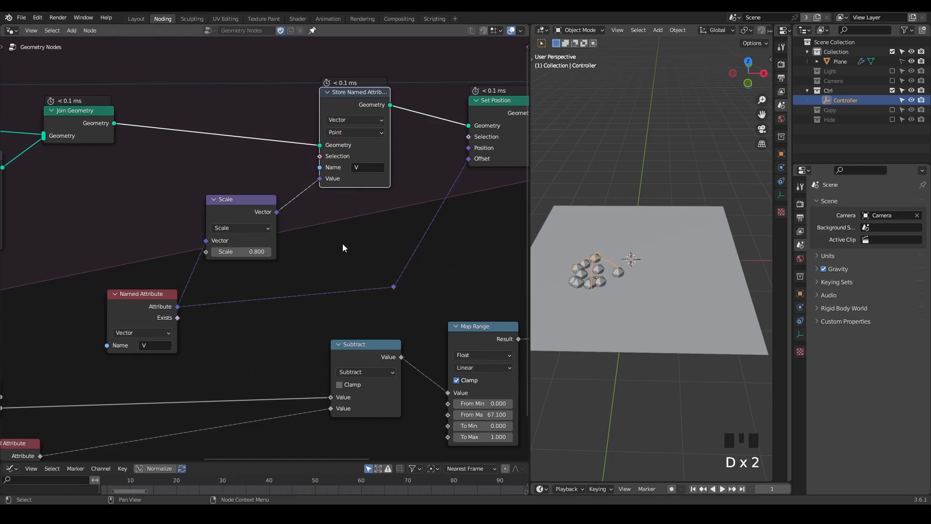
# - Move the Scale node and its V Named Attribute node up toward the Join Geometry node
pyautogui.scroll(-1, 342, 248)
pyautogui.moveTo(231, 208); pyautogui.dragTo(211, 179)
pyautogui.moveTo(168, 295); pyautogui.dragTo(127, 251)
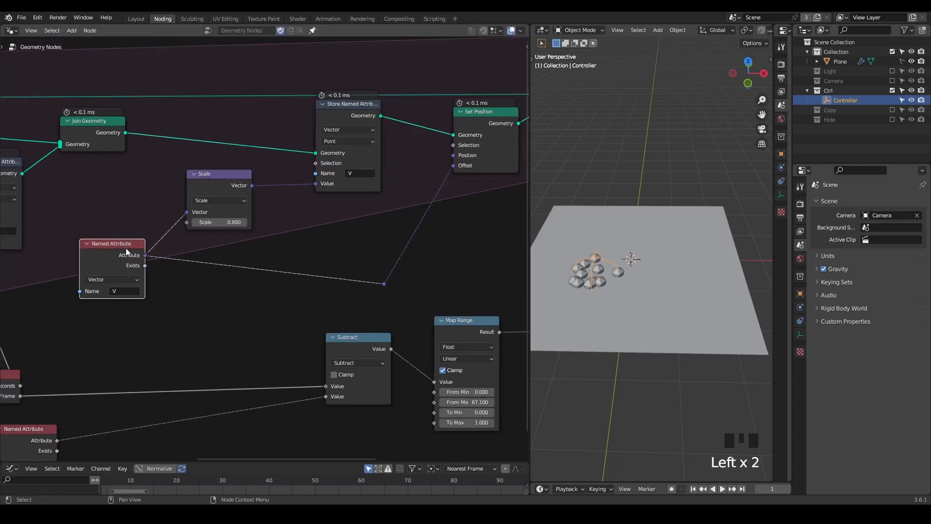
# - Duplicate the V Named Attribute node and connect the copy to the reroute feeding Set Position's Offset
pyautogui.hotkey('shift', 'd')
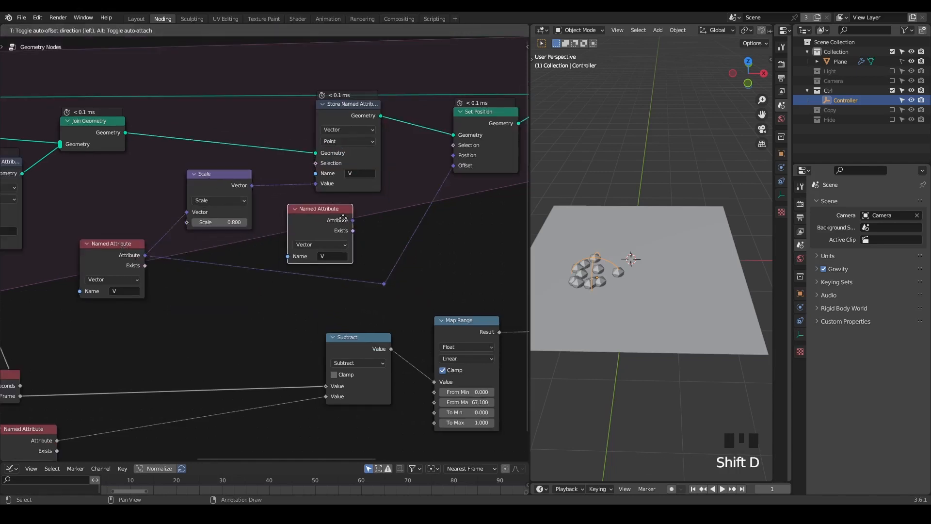
pyautogui.click(363, 222)
pyautogui.moveTo(352, 220); pyautogui.dragTo(385, 283)
pyautogui.moveTo(320, 212); pyautogui.dragTo(308, 263)
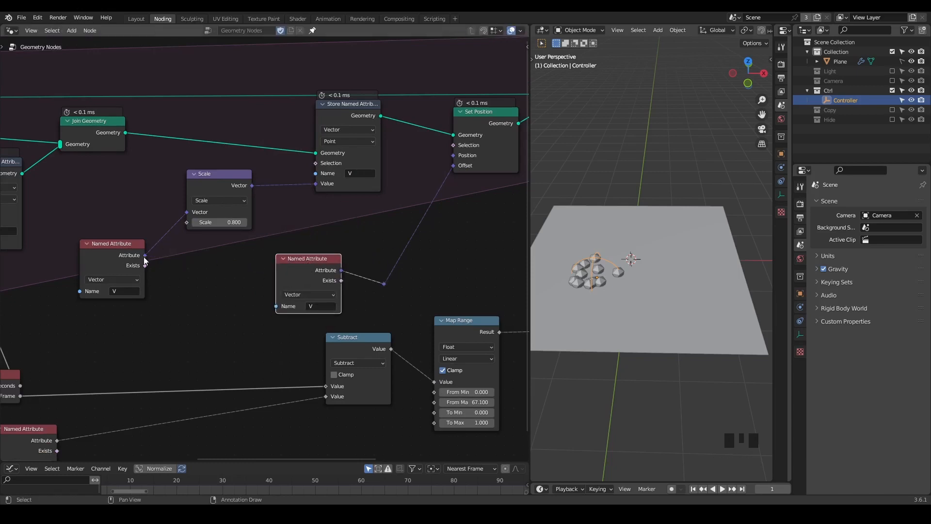
# - Circle and clear both Named Attribute nodes, reconnect the original to the reroute, and delete the duplicate
pyautogui.click(82, 236)
pyautogui.press('d')
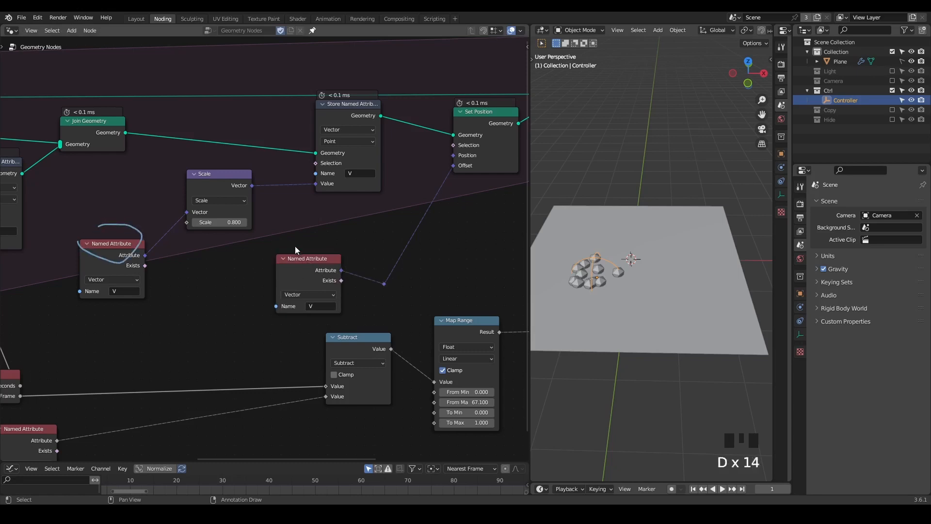
pyautogui.press('d')
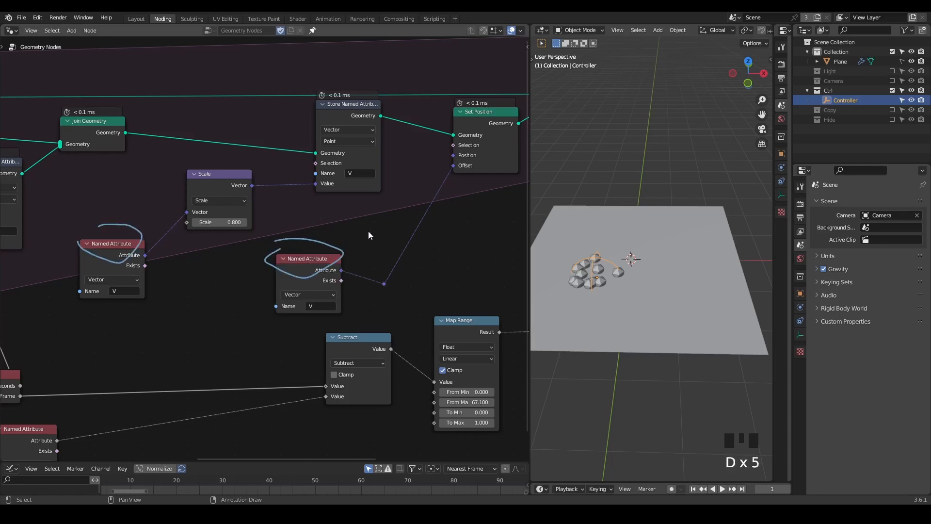
pyautogui.moveTo(367, 231); pyautogui.dragTo(90, 260, button='right')
pyautogui.moveTo(145, 255); pyautogui.dragTo(383, 283)
pyautogui.moveTo(351, 241); pyautogui.dragTo(287, 280)
pyautogui.hotkey('ctrl', 'x')
# - Play the simulation while moving the Controller around the plane with Z locked, and stop playback
pyautogui.press('space')
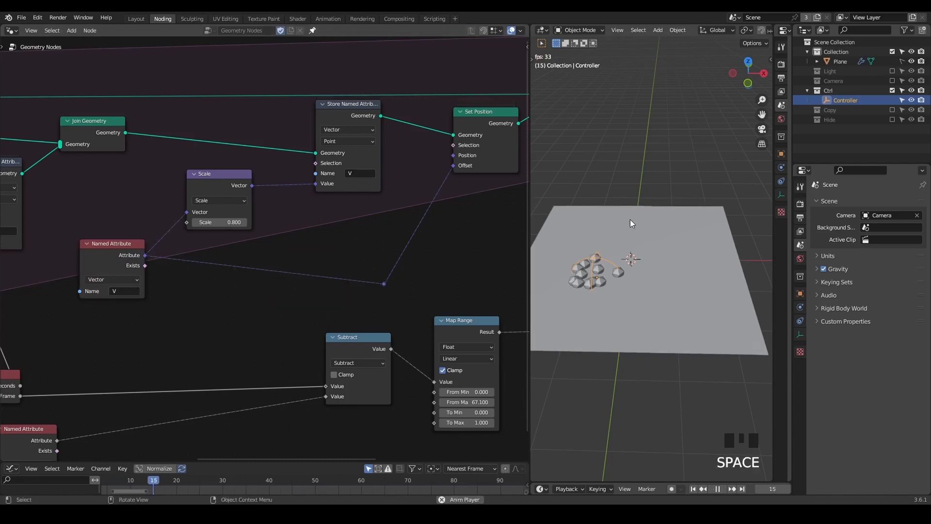
pyautogui.press('g')
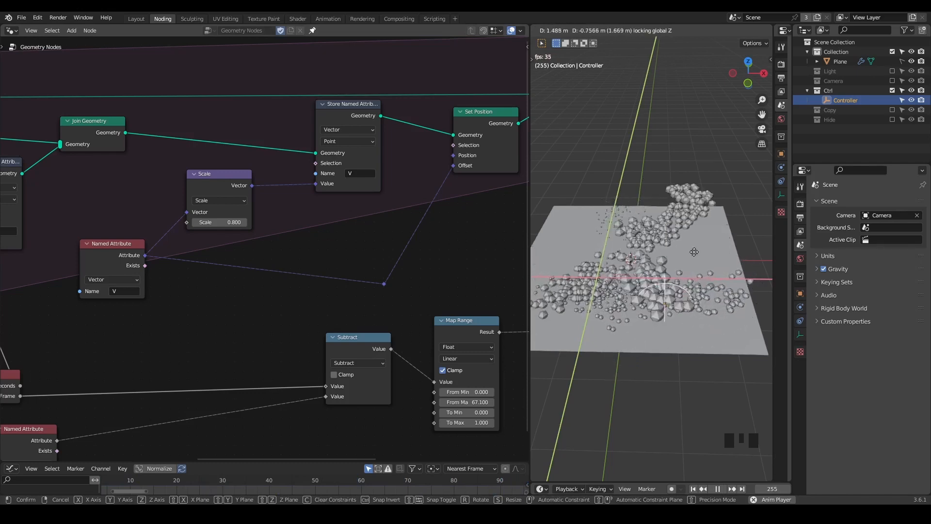
pyautogui.click(608, 253)
pyautogui.press('space')
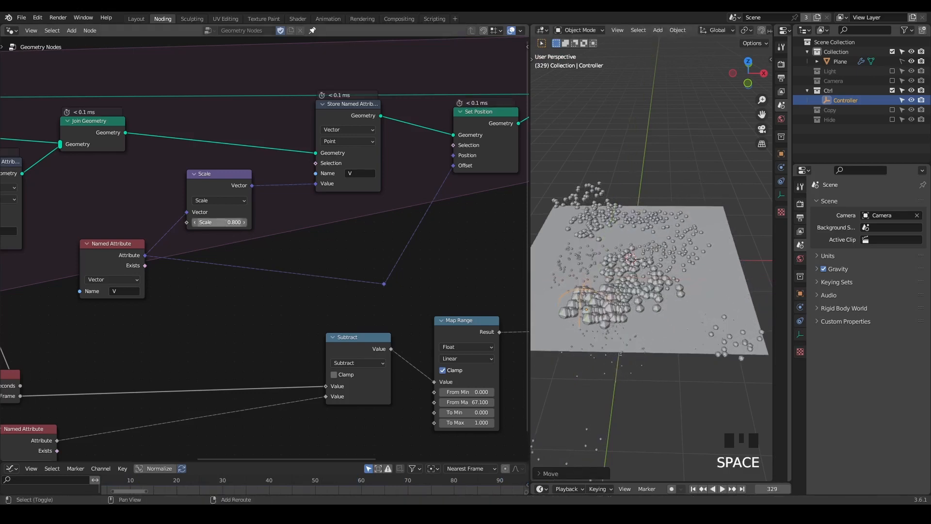
# - Set the Scale node's Scale to 0.91 and play the simulation again while moving the Controller with Z locked
pyautogui.keyDown('shift'); pyautogui.moveTo(222, 219); pyautogui.dragTo(233, 218); pyautogui.keyUp('shift')
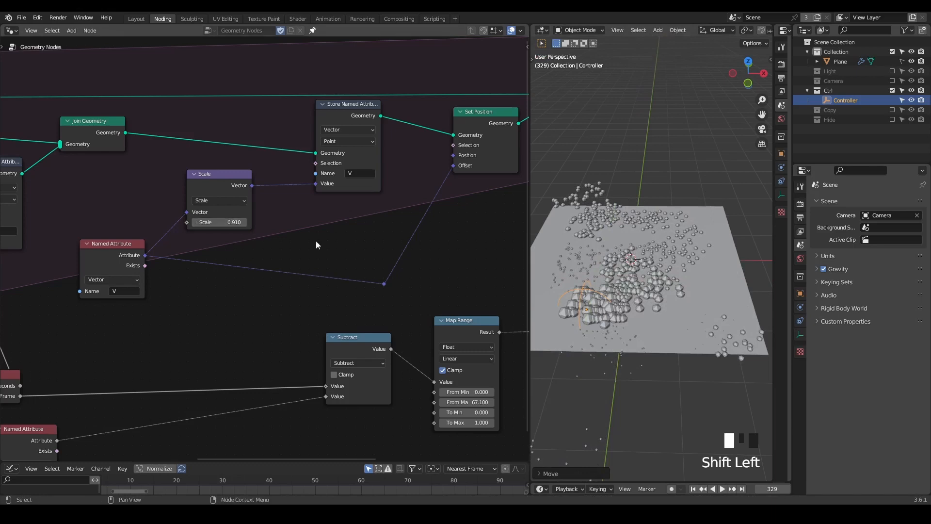
pyautogui.press('space')
pyautogui.press('g')
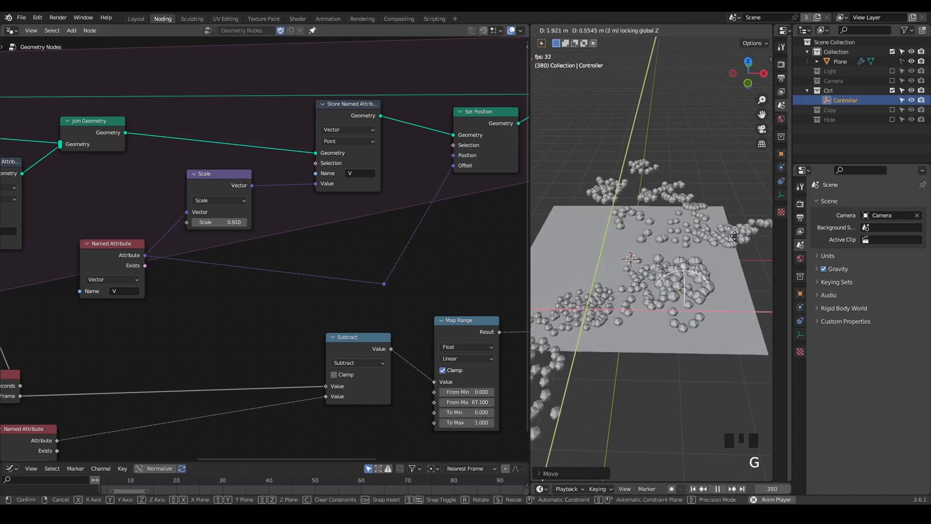
pyautogui.click(691, 167)
pyautogui.press('space')
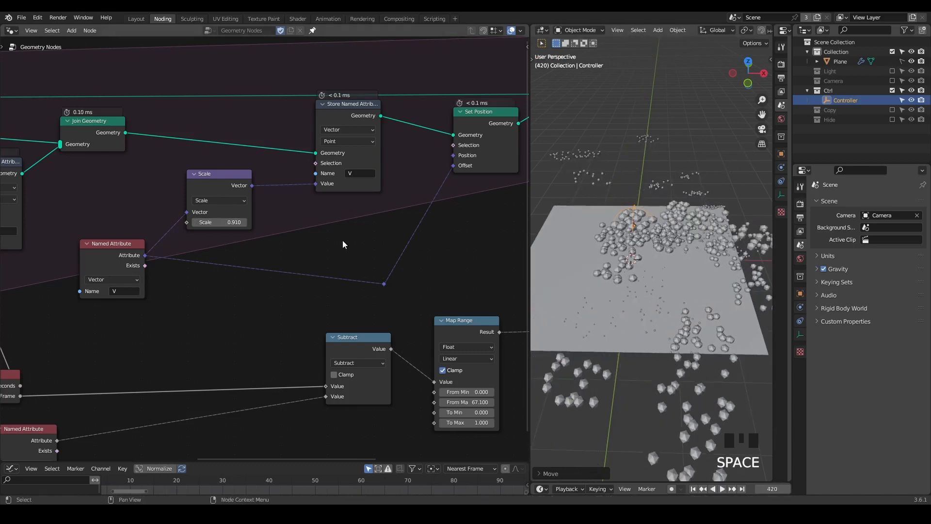
# - Set the Scale node's Scale to 0.5, test the simulation by moving the Controller with Z locked, and return to the first frame
pyautogui.click(229, 224)
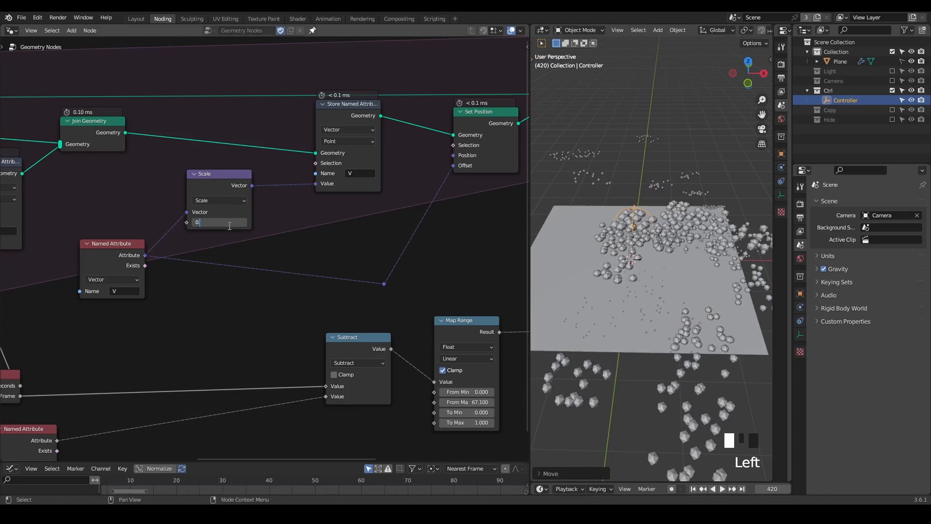
pyautogui.write('0.5')
pyautogui.press('Return')
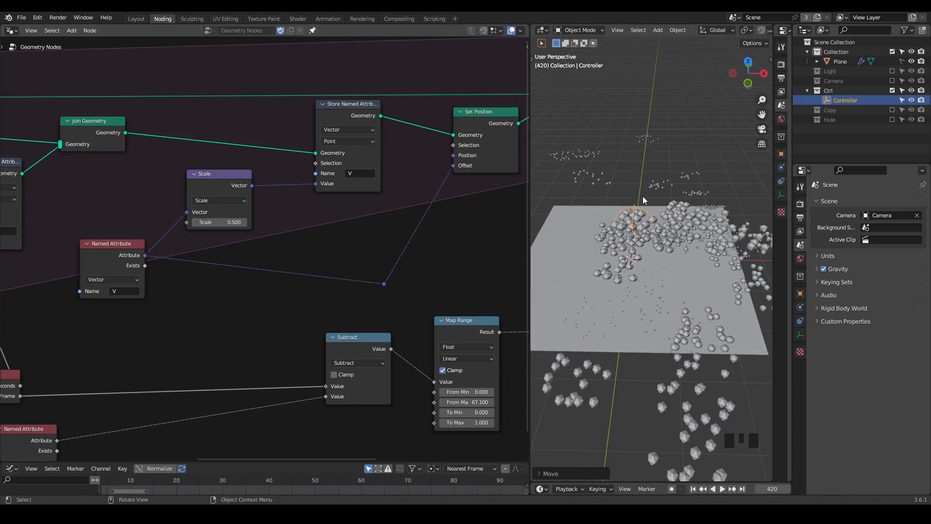
pyautogui.press('space')
pyautogui.press('g')
pyautogui.hotkey('shift', 'z')
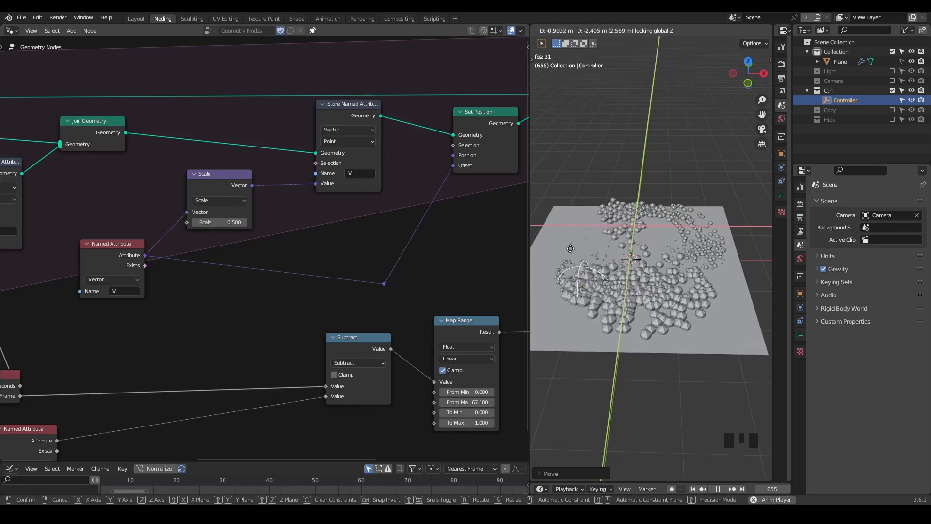
pyautogui.click(619, 258)
pyautogui.press('space')
pyautogui.hotkey('shift', 'Left')
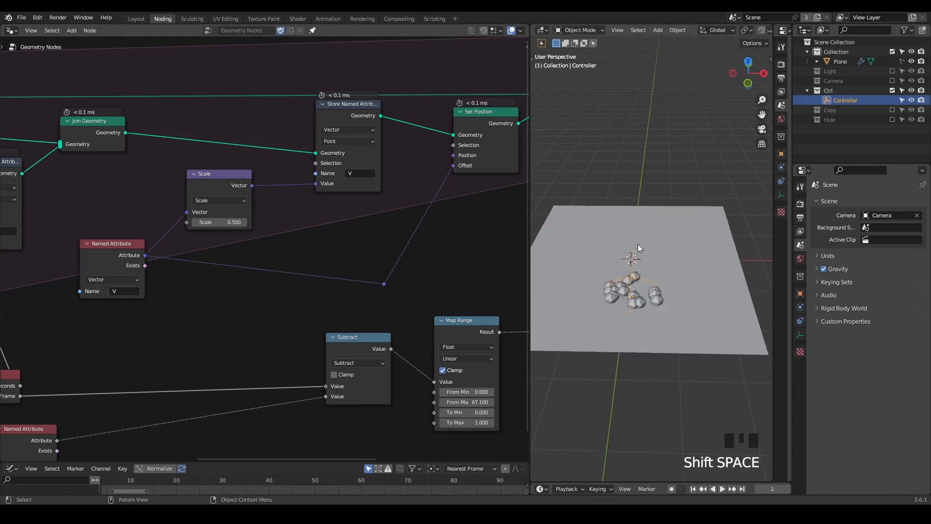
pyautogui.click(194, 187)
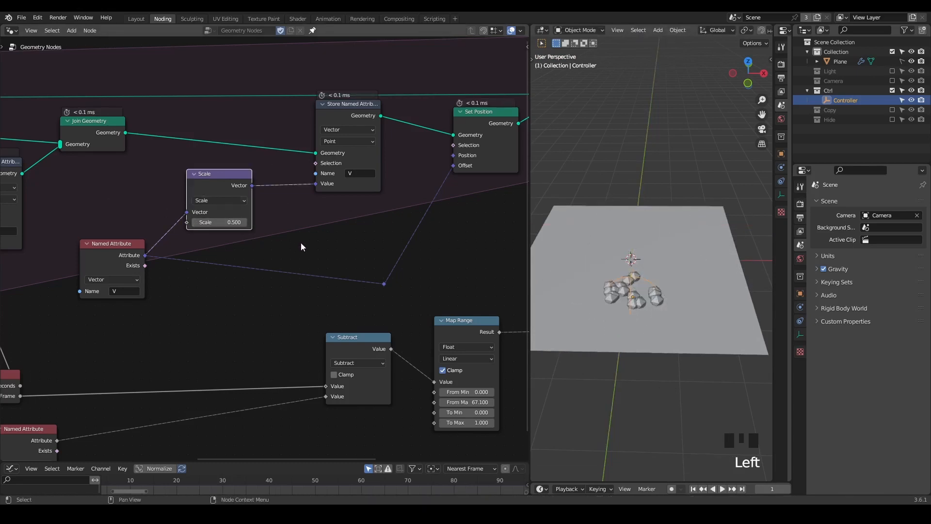
# - Mute the Store Named Attribute and Set Position nodes at the end of the simulation zone
pyautogui.hotkey('ctrl', 'shift', 'alt', 'q')
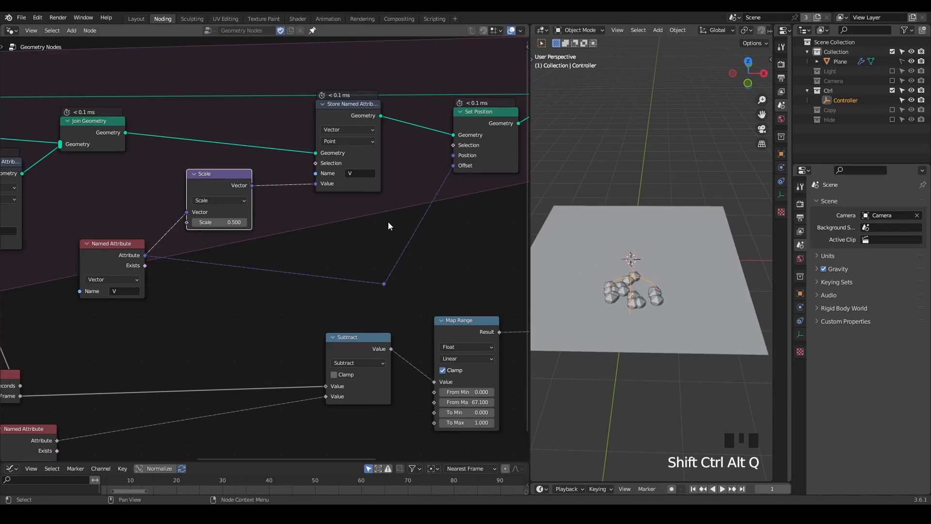
pyautogui.moveTo(388, 225); pyautogui.dragTo(262, 246, button='middle')
pyautogui.keyDown('ctrl'); pyautogui.moveTo(324, 180); pyautogui.dragTo(247, 233, button='middle'); pyautogui.keyUp('ctrl')
pyautogui.click(182, 179)
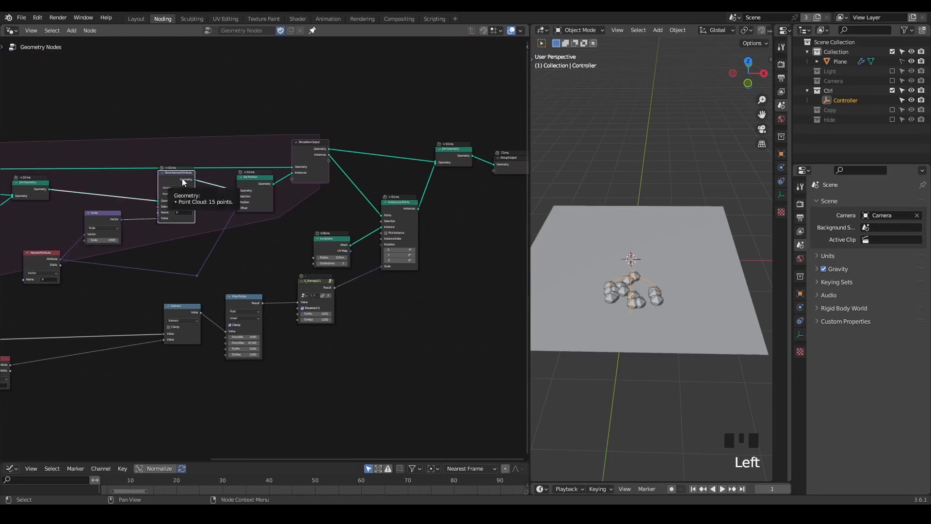
pyautogui.press('m')
pyautogui.click(259, 179)
pyautogui.press('m')
# - Duplicate the Set Position node and insert the copy between Instance on Points and the final Join Geometry
pyautogui.moveTo(411, 197); pyautogui.dragTo(329, 196, button='middle')
pyautogui.moveTo(453, 92); pyautogui.dragTo(310, 206)
pyautogui.press('g')
pyautogui.moveTo(265, 203); pyautogui.dragTo(310, 188, button='middle')
pyautogui.click(222, 170)
pyautogui.hotkey('shift', 'd')
pyautogui.click(456, 173)
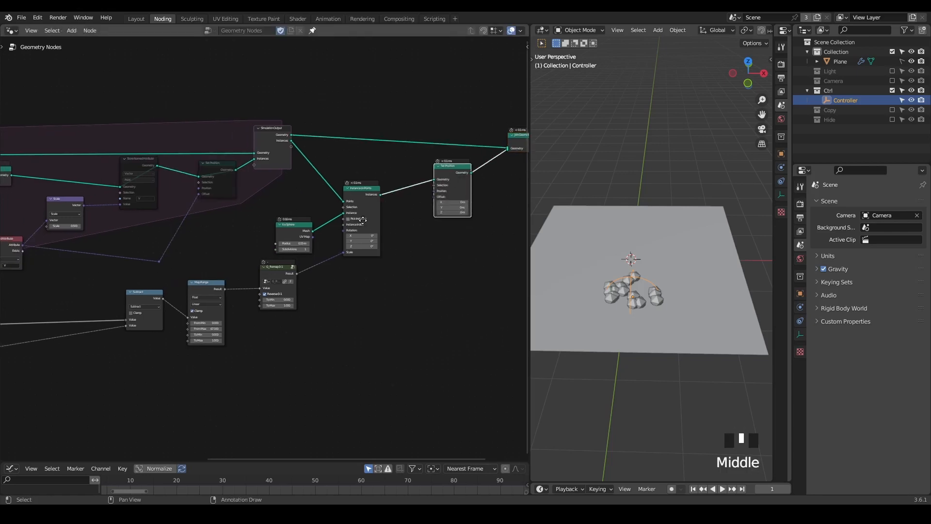
# - Duplicate the V Named Attribute below Instance on Points and connect its Attribute to the new Set Position's Offset, spacing the nodes apart
pyautogui.moveTo(28, 211); pyautogui.dragTo(70, 191, button='middle')
pyautogui.click(51, 232)
pyautogui.hotkey('shift', 'd')
pyautogui.click(479, 257)
pyautogui.moveTo(434, 266); pyautogui.dragTo(325, 260, button='middle')
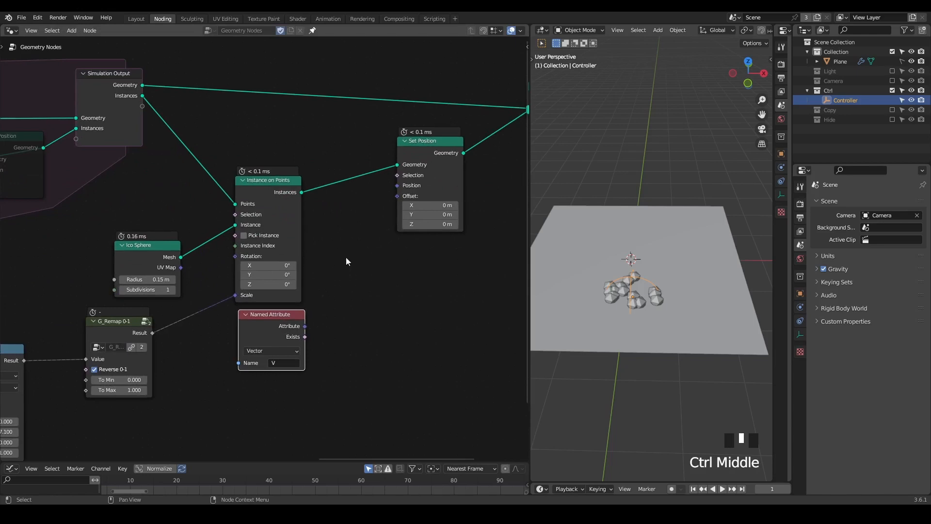
pyautogui.moveTo(305, 326); pyautogui.dragTo(398, 195)
pyautogui.moveTo(342, 199); pyautogui.dragTo(454, 193, button='middle')
pyautogui.scroll(-2, 245, 170)
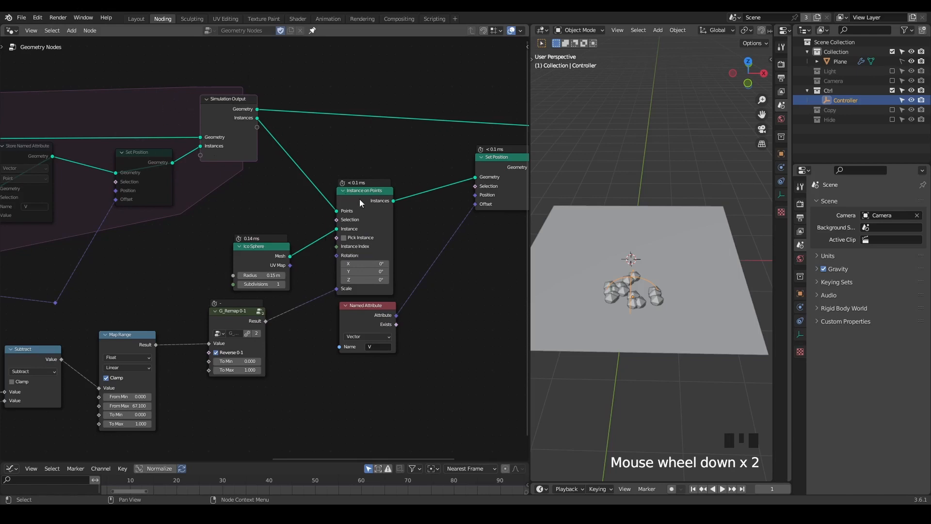
pyautogui.moveTo(355, 201); pyautogui.dragTo(354, 191)
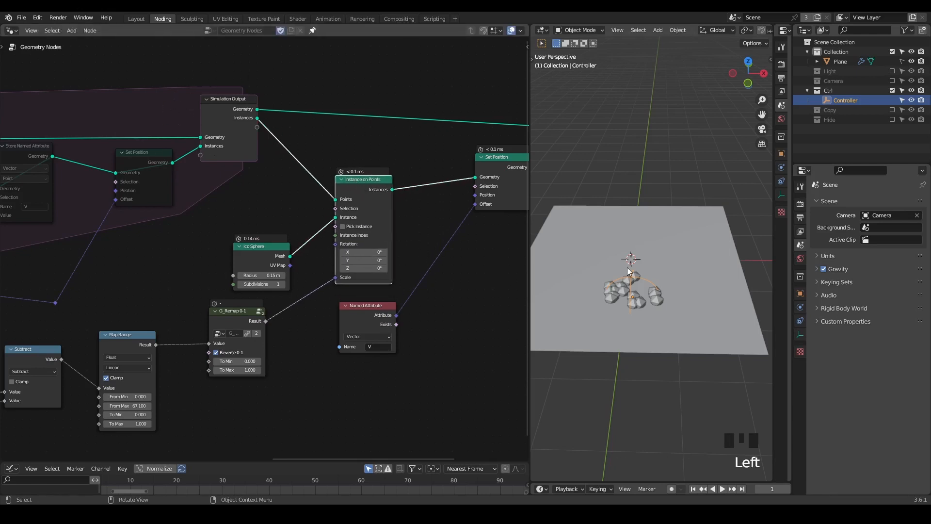
# - Play the simulation while moving the Controller around the plane with Z locked, and stop playback
pyautogui.press('space')
pyautogui.press('g')
pyautogui.hotkey('shift', 'z')
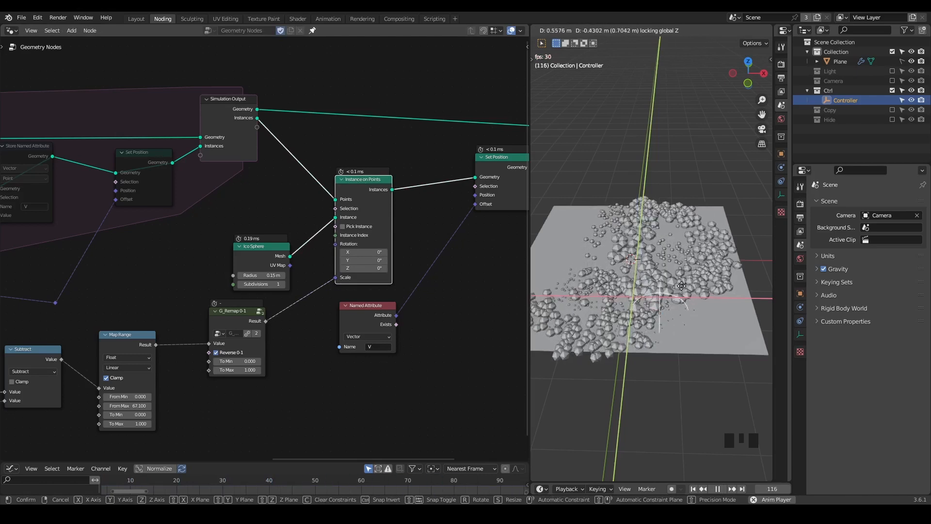
pyautogui.click(668, 229)
pyautogui.press('space')
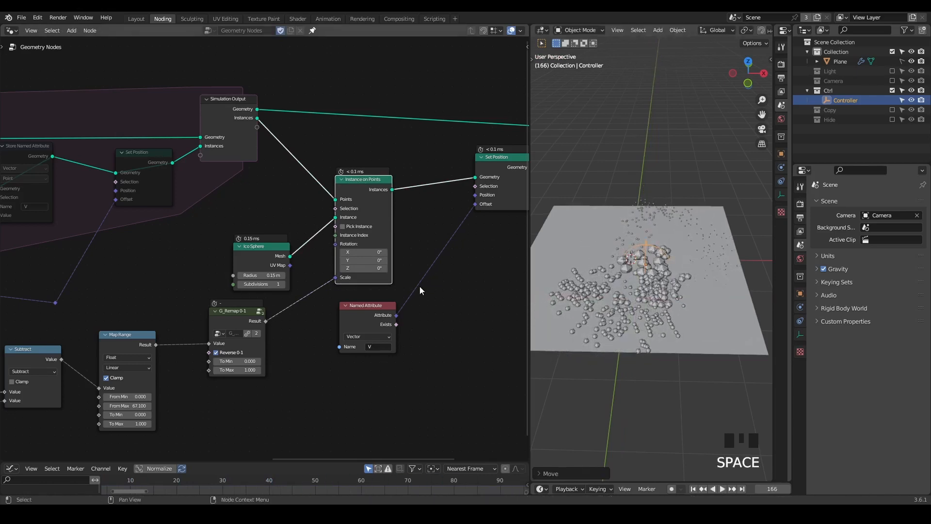
# - Move the new V Named Attribute aside, and circle the Subtract and Scene Time nodes with annotations and erase the marks
pyautogui.moveTo(382, 320); pyautogui.dragTo(402, 244, button='middle')
pyautogui.moveTo(387, 236); pyautogui.dragTo(322, 316)
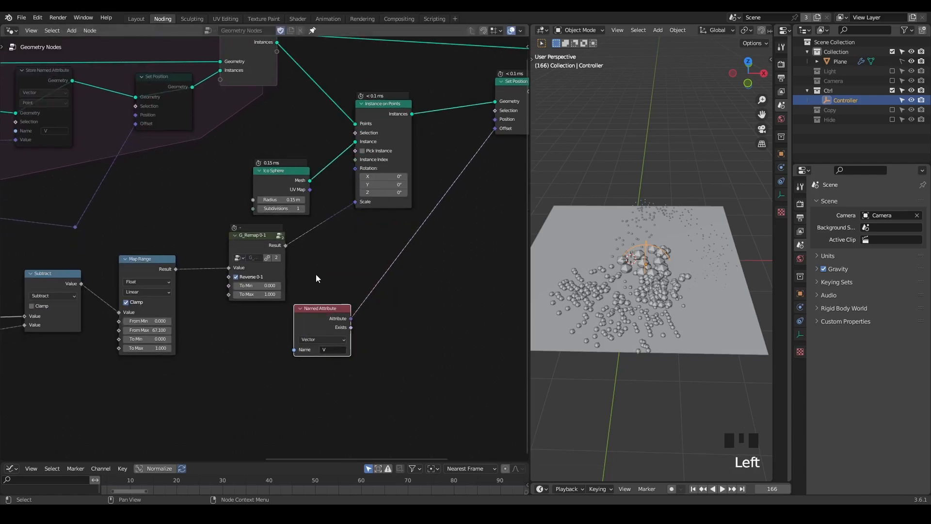
pyautogui.moveTo(251, 337); pyautogui.dragTo(414, 271, button='middle')
pyautogui.moveTo(226, 189); pyautogui.dragTo(229, 200)
pyautogui.moveTo(182, 257); pyautogui.dragTo(335, 223, button='middle')
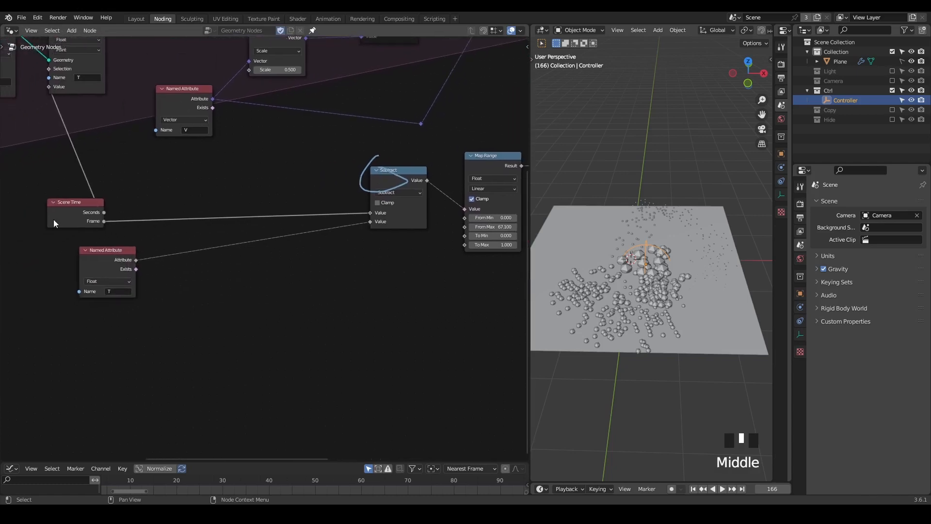
pyautogui.moveTo(121, 213); pyautogui.dragTo(104, 199)
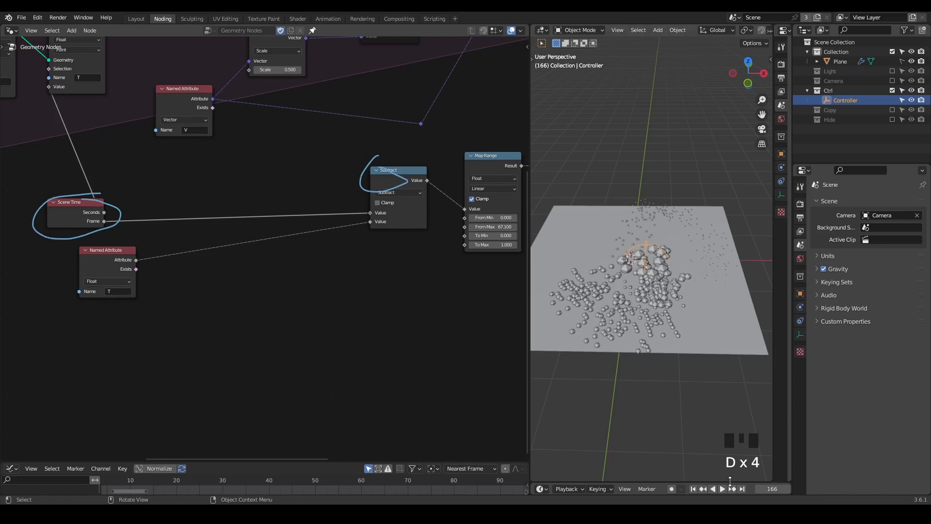
pyautogui.moveTo(119, 210)
pyautogui.mouseDown(button='right')
pyautogui.moveTo(509, 163)
pyautogui.moveTo(358, 176)
pyautogui.mouseUp(button='right')
pyautogui.moveTo(362, 176)
pyautogui.mouseDown(button='middle')
pyautogui.moveTo(19, 217)
pyautogui.moveTo(64, 225)
pyautogui.mouseUp(button='middle')
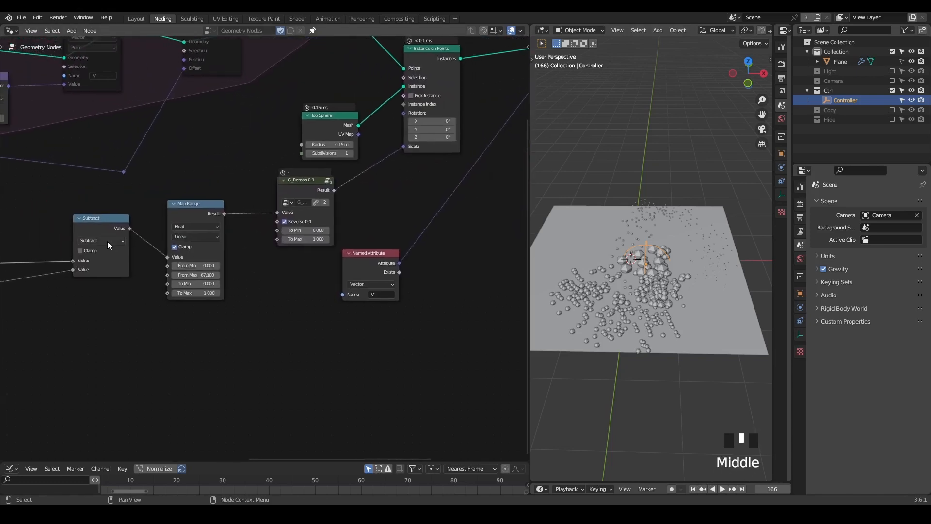
# - Spread out the Subtract and Map Range nodes and duplicate Map Range below the original, keeping its Subtract input link
pyautogui.moveTo(93, 228); pyautogui.dragTo(40, 252)
pyautogui.moveTo(194, 204); pyautogui.dragTo(188, 165)
pyautogui.hotkey('shift', 'ctrl', 'd')
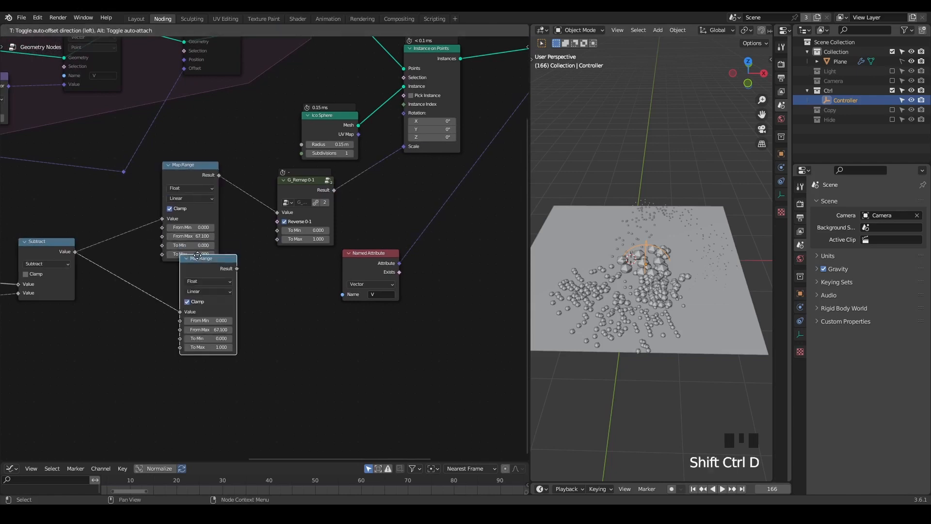
pyautogui.click(180, 265)
pyautogui.moveTo(247, 314); pyautogui.dragTo(185, 311, button='middle')
# - Duplicate the G_Remap 0-1 group below the original and feed its Value from the lower Map Range
pyautogui.moveTo(299, 261); pyautogui.dragTo(362, 244)
pyautogui.click(246, 183)
pyautogui.hotkey('shift', 'ctrl', 'd')
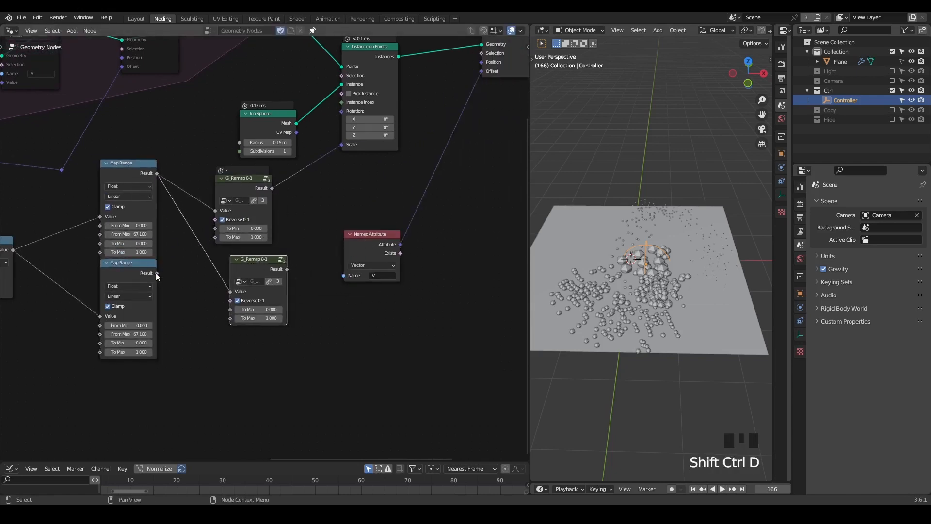
pyautogui.moveTo(159, 272); pyautogui.dragTo(233, 283)
# - Add a vector Scale node between the new V Named Attribute and the outer Set Position's Offset
pyautogui.moveTo(367, 241); pyautogui.dragTo(310, 280, button='middle')
pyautogui.moveTo(309, 280); pyautogui.dragTo(390, 290)
pyautogui.write('sc')
pyautogui.press('Return')
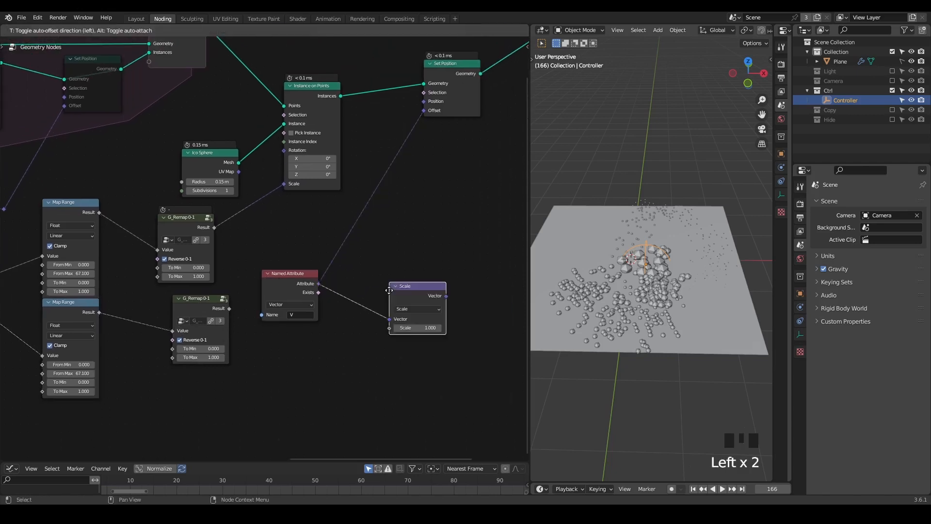
pyautogui.keyDown('alt'); pyautogui.click(367, 223); pyautogui.keyUp('alt')
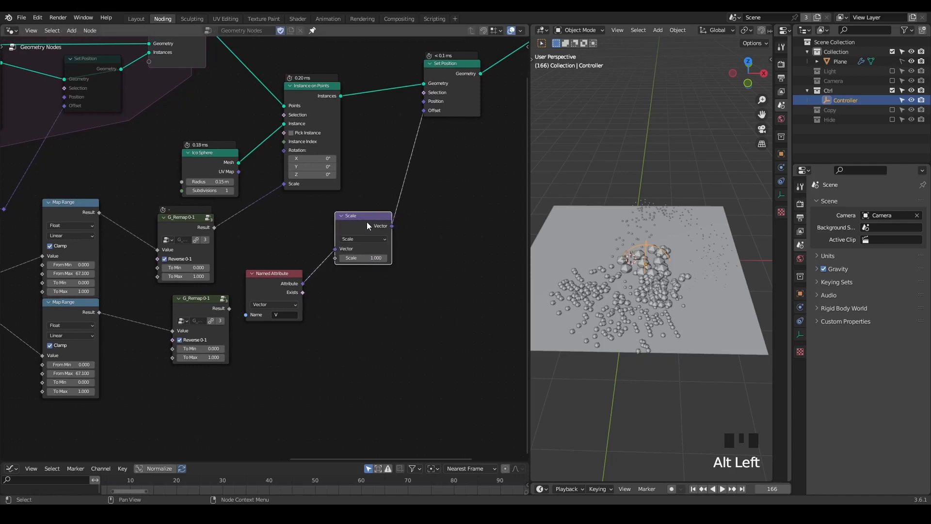
pyautogui.moveTo(367, 222); pyautogui.dragTo(391, 272)
# - Turn off Reverse 0-1 on the lower G_Remap 0-1 and connect its Result to the new Scale node's Scale input
pyautogui.click(194, 342)
pyautogui.click(196, 341)
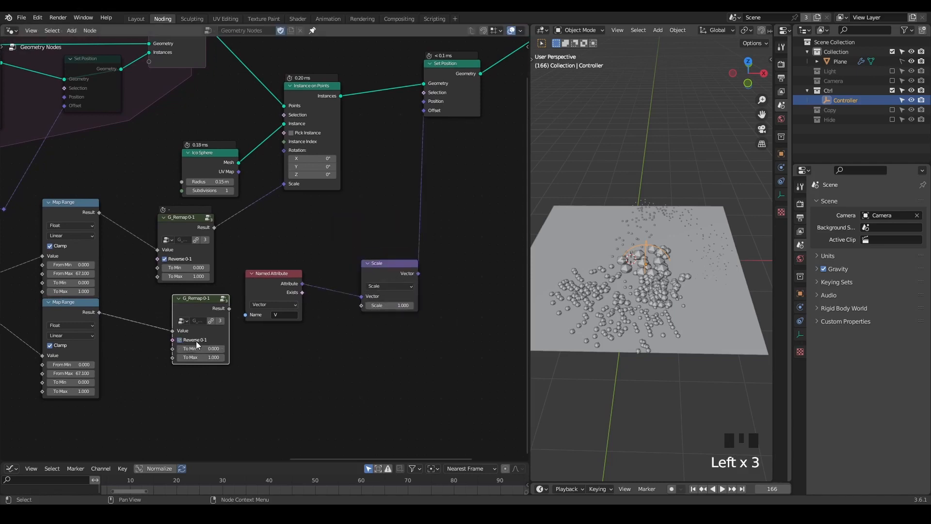
pyautogui.moveTo(198, 305)
pyautogui.mouseDown()
pyautogui.moveTo(168, 307)
pyautogui.moveTo(212, 312)
pyautogui.moveTo(203, 312)
pyautogui.mouseUp()
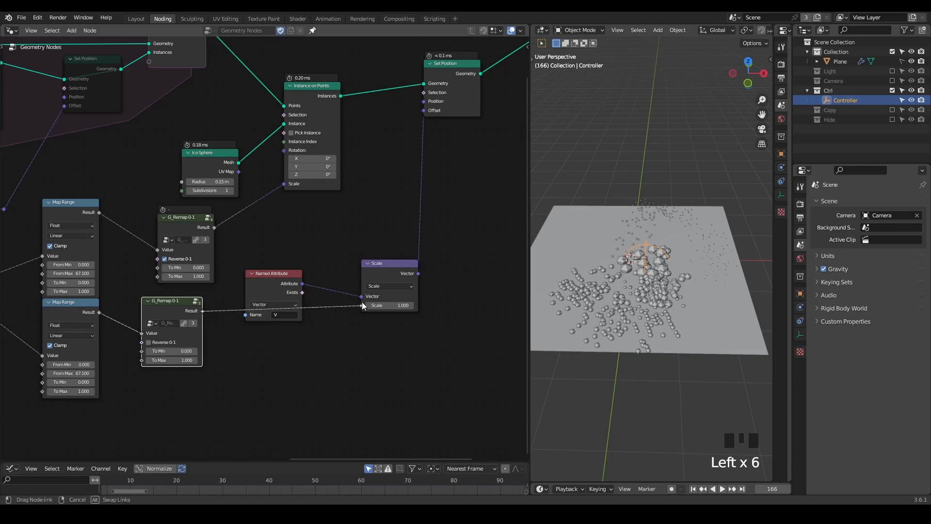
pyautogui.moveTo(362, 302); pyautogui.dragTo(362, 302)
pyautogui.moveTo(222, 346); pyautogui.dragTo(279, 314, button='middle')
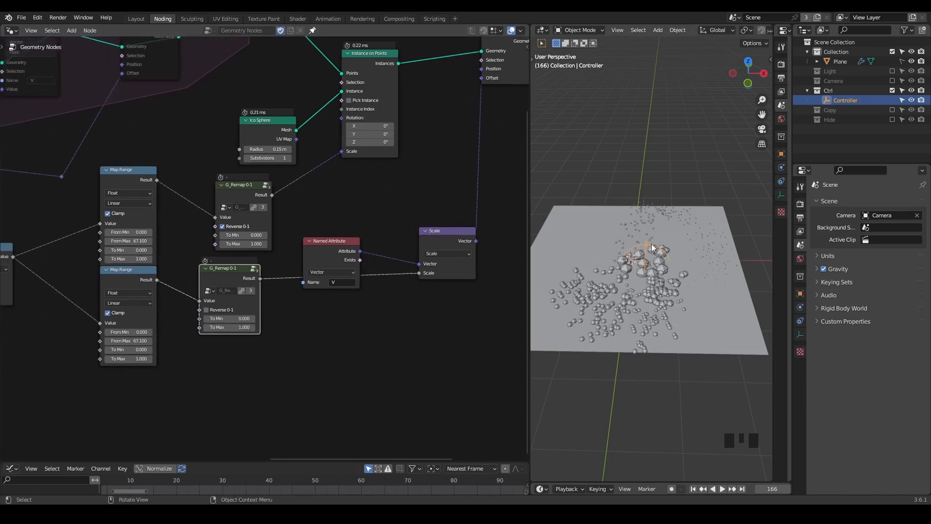
# - Set the lower G_Remap 0-1's To Max to 7.3 and test the simulation by moving the Controller with Z locked
pyautogui.moveTo(229, 327); pyautogui.dragTo(289, 327)
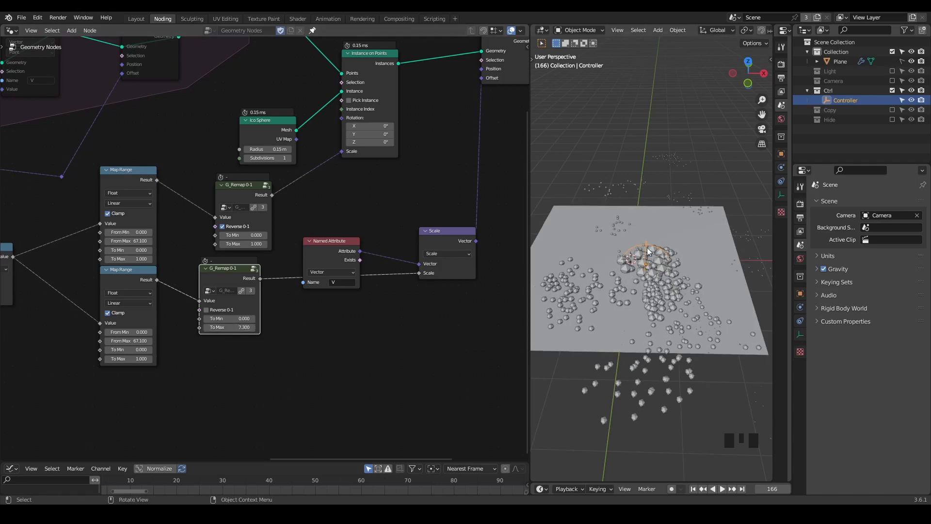
pyautogui.press('space')
pyautogui.press('g')
pyautogui.hotkey('shift', 'z')
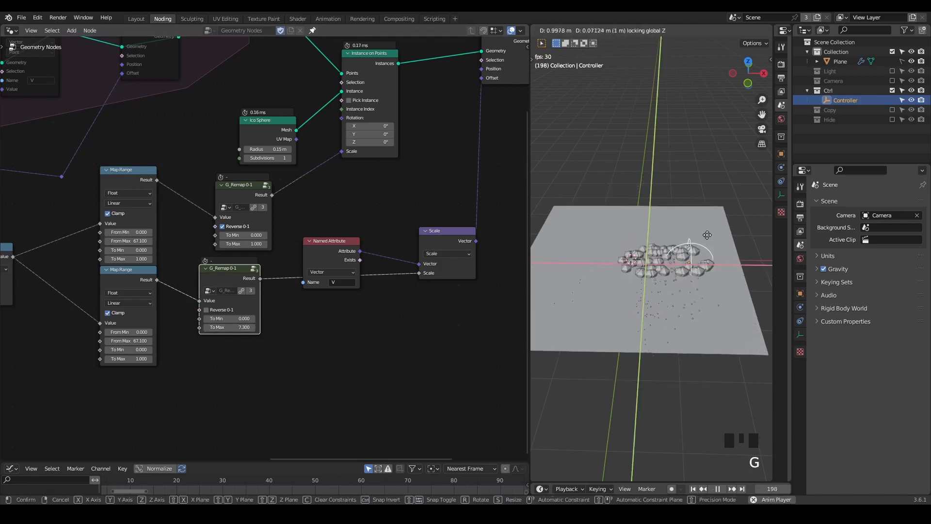
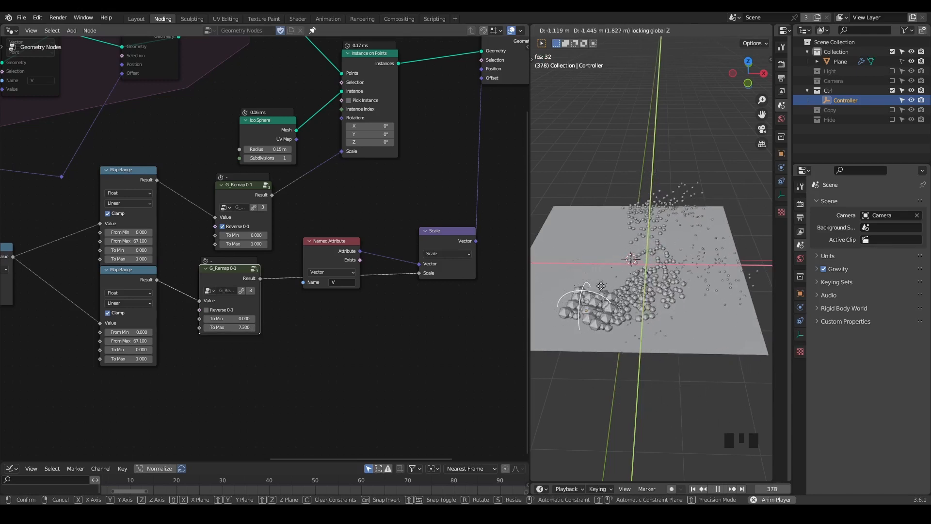
pyautogui.click(683, 284)
pyautogui.press('space')
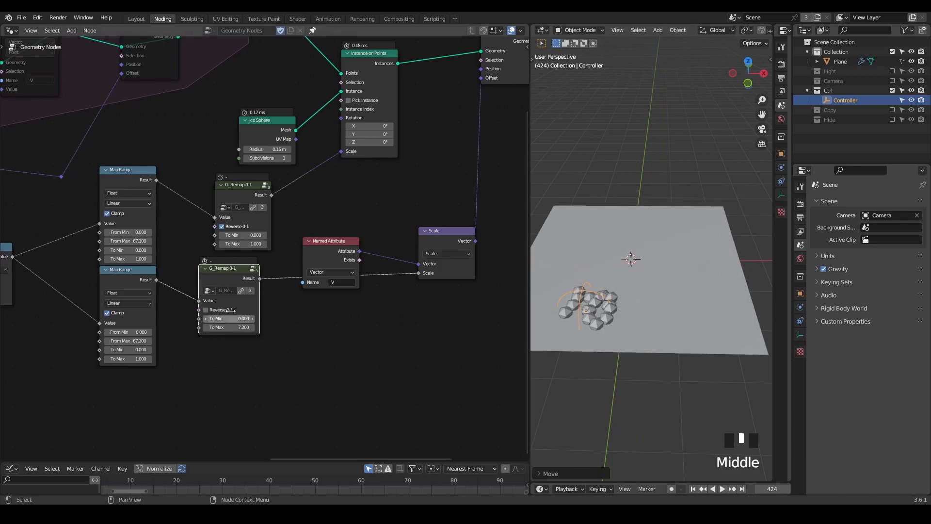
# - Set From Max to 35 on the lower Map Range and 117.4 on the upper Map Range
pyautogui.scroll(2, 262, 252)
pyautogui.press('Left')
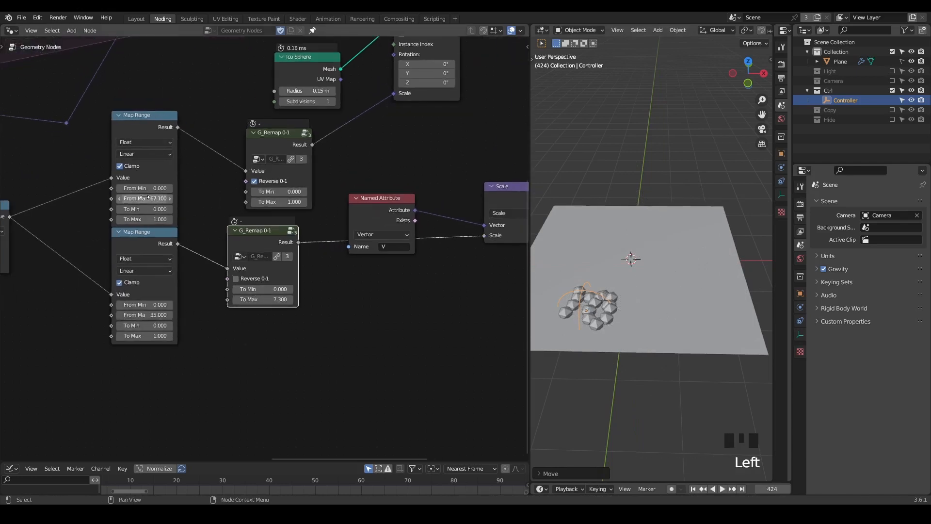
pyautogui.moveTo(144, 198); pyautogui.dragTo(174, 198)
# - Play the simulation while moving the Controller with Z locked, stop it, and return to the first frame
pyautogui.press('space')
pyautogui.press('g')
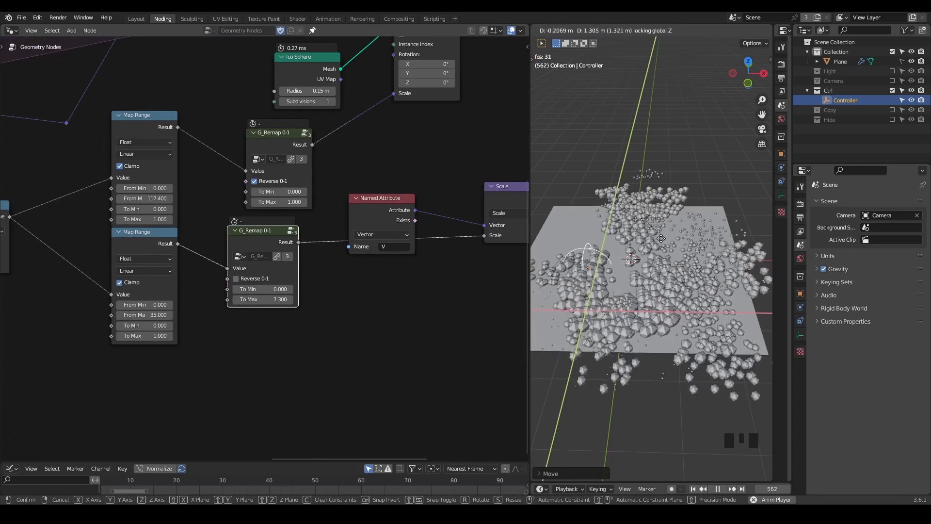
pyautogui.click(688, 231)
pyautogui.press('space')
pyautogui.hotkey('shift', 'Left')
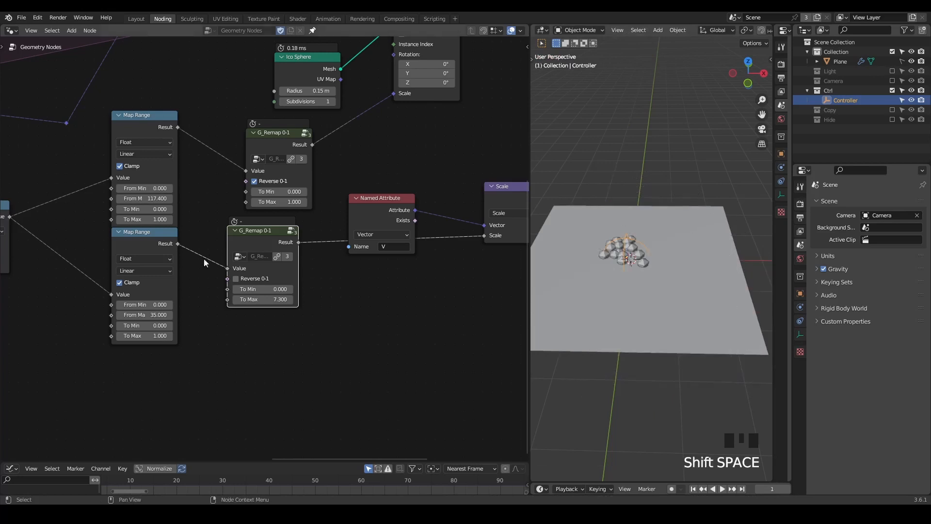
# - Replay the simulation from the first frame while moving the Controller with Z locked, and set the lower G_Remap 0-1's To Max to 5
pyautogui.scroll(-5, 182, 317)
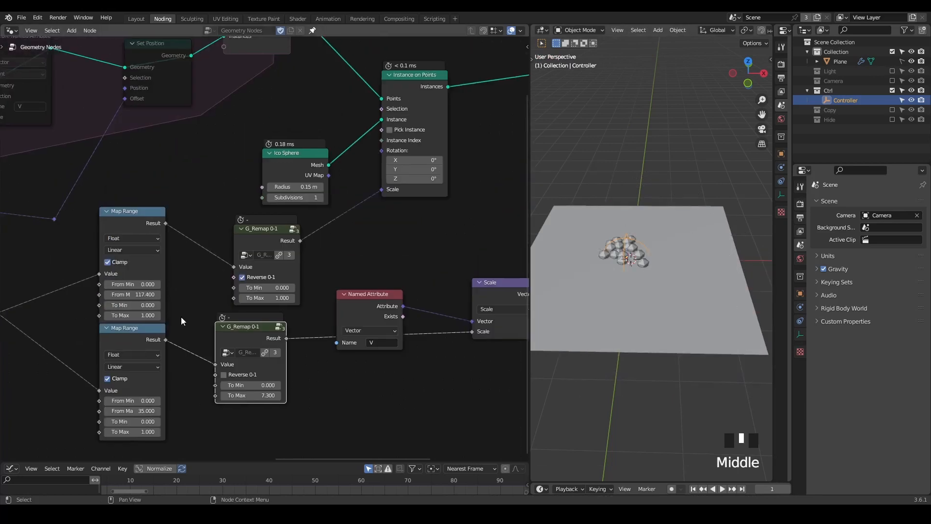
pyautogui.moveTo(479, 118); pyautogui.dragTo(494, 122)
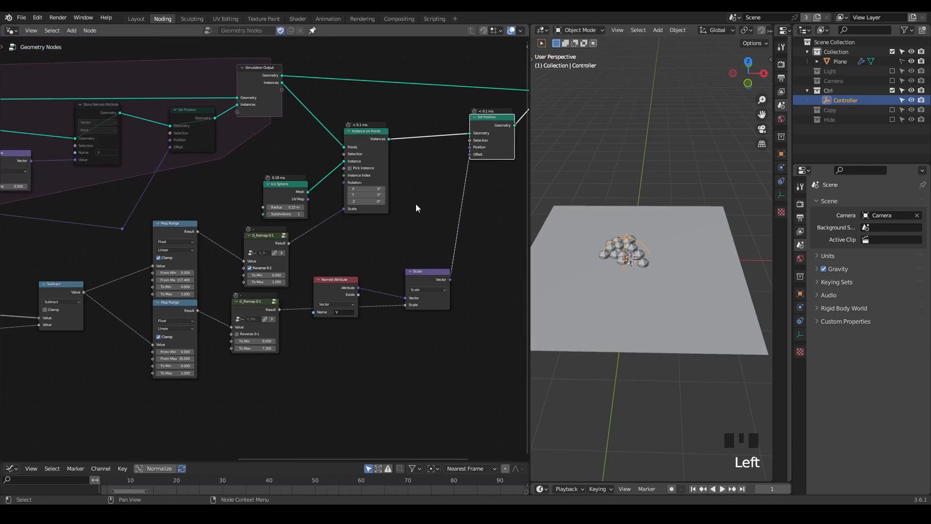
pyautogui.scroll(3, 397, 270)
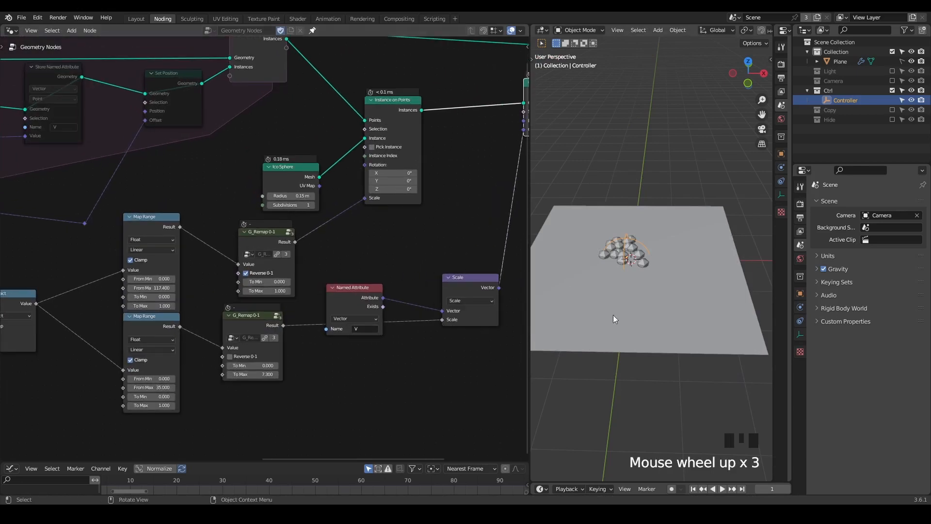
pyautogui.press('space')
pyautogui.press('g')
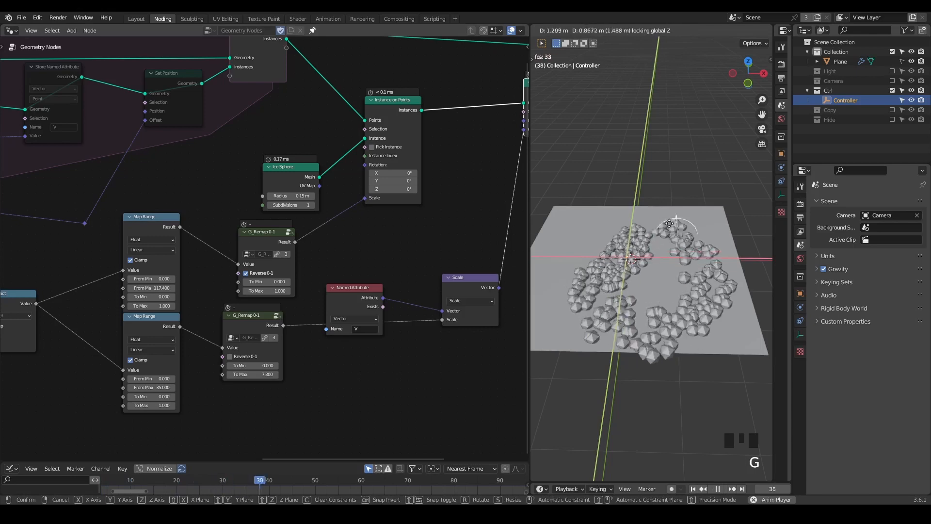
pyautogui.click(641, 290)
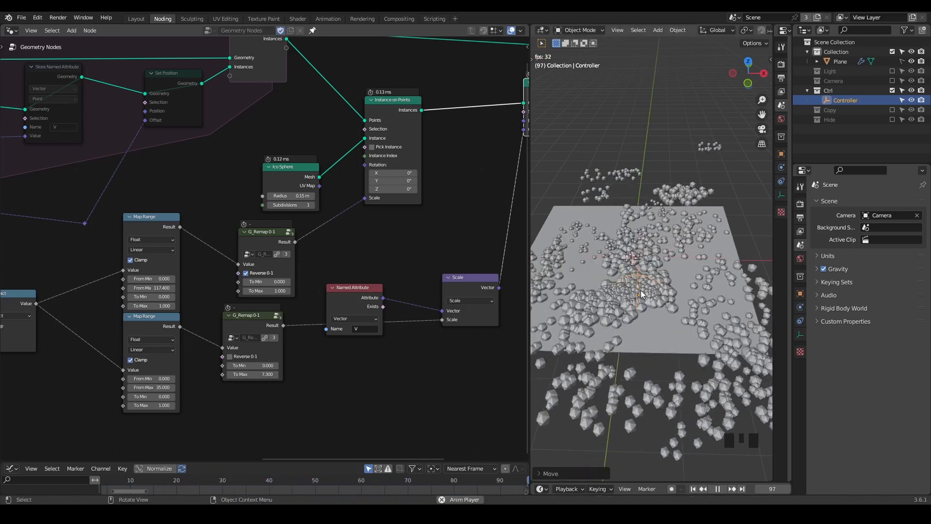
pyautogui.press('space')
pyautogui.hotkey('shift', 'Left')
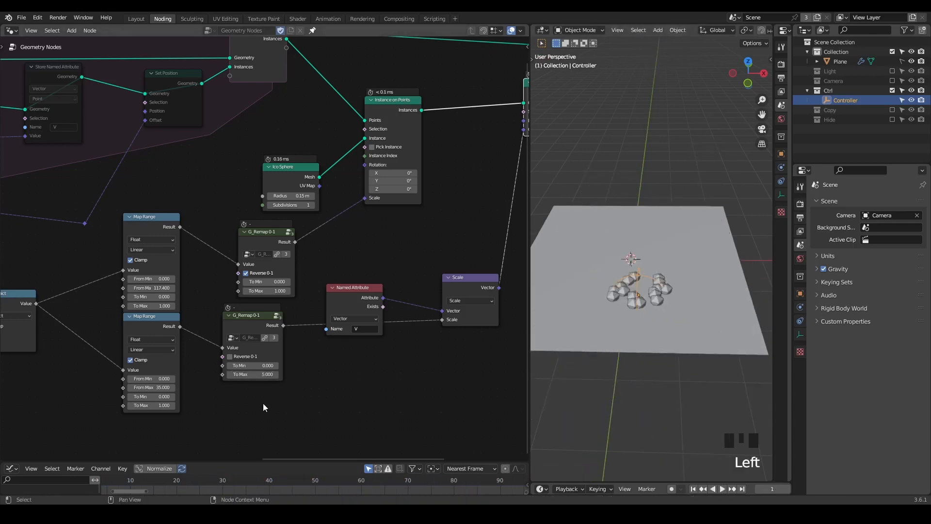
# - Connect the upper Map Range's Result to the lower G_Remap 0-1's Value as well, and delete the lower Map Range
pyautogui.moveTo(264, 407); pyautogui.dragTo(310, 359, button='middle')
pyautogui.moveTo(193, 279); pyautogui.dragTo(150, 296)
pyautogui.moveTo(188, 177); pyautogui.dragTo(151, 191)
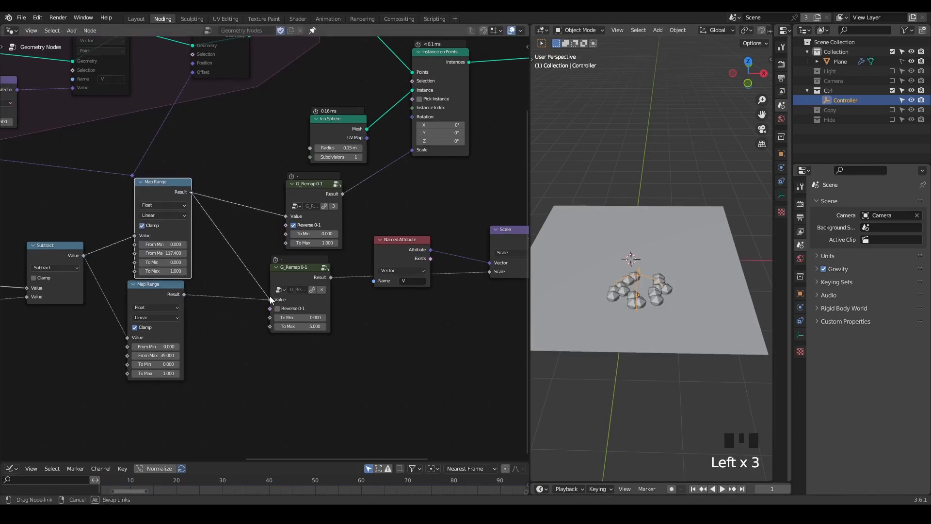
pyautogui.click(159, 294)
pyautogui.press('x')
pyautogui.moveTo(160, 262); pyautogui.dragTo(173, 285)
# - Set the remaining Map Range's From Max to 35
pyautogui.scroll(2, 213, 277)
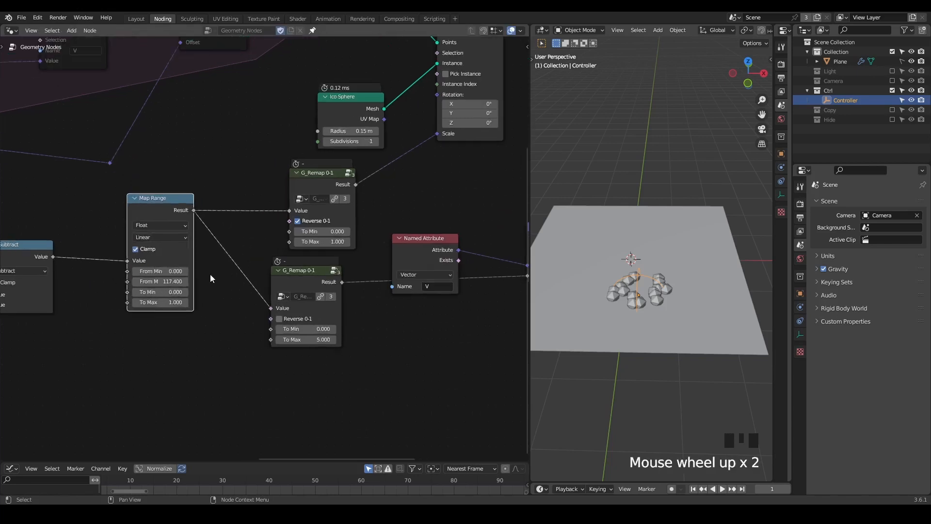
pyautogui.click(153, 282)
pyautogui.write('35')
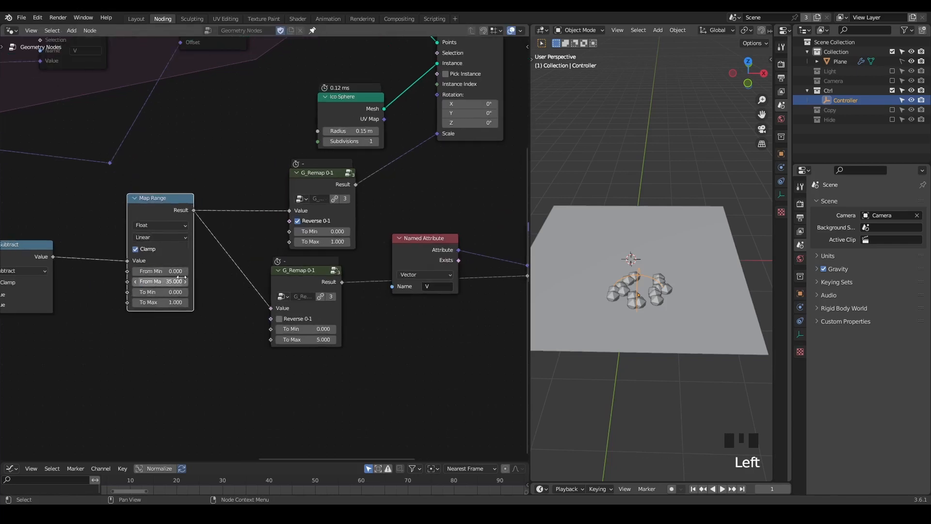
# - Play the simulation while moving the Controller with Z locked, and stop playback
pyautogui.moveTo(212, 264); pyautogui.dragTo(153, 322, button='middle')
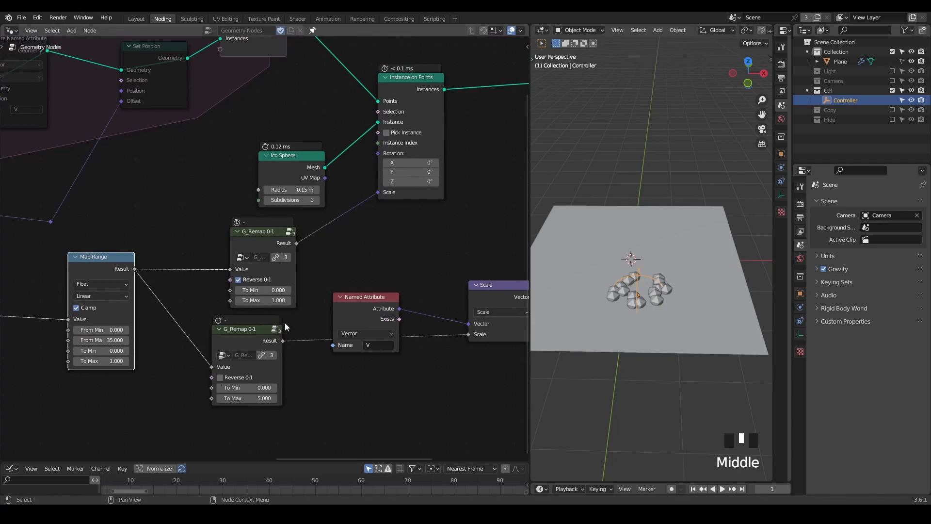
pyautogui.press('space')
pyautogui.press('g')
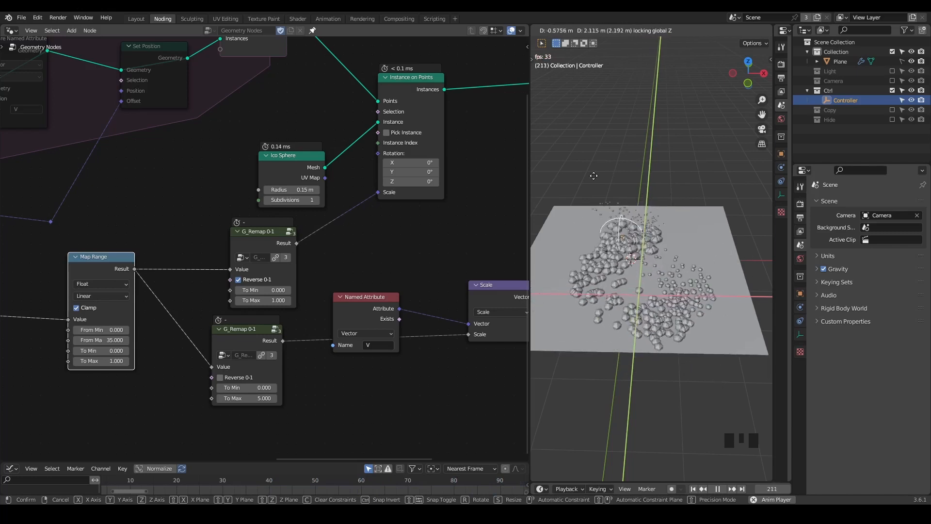
pyautogui.click(577, 183)
pyautogui.press('space')
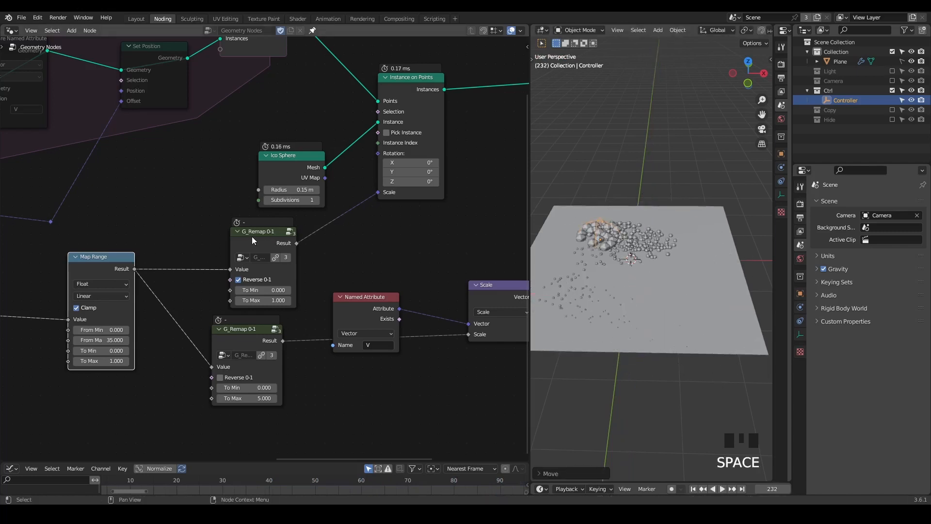
# - Move both G_Remap 0-1 nodes farther from the Map Range to make room between them
pyautogui.moveTo(257, 236); pyautogui.dragTo(292, 211, button='middle')
pyautogui.click(271, 214)
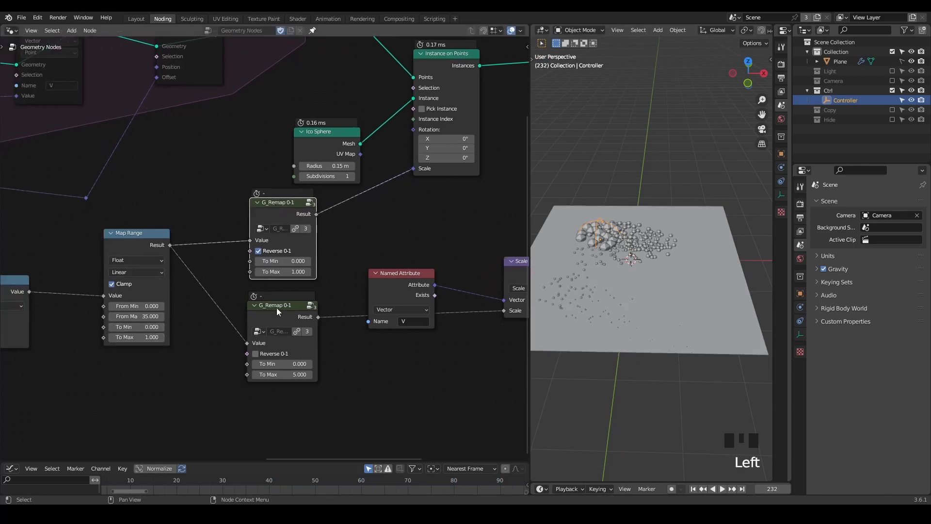
pyautogui.moveTo(271, 305); pyautogui.dragTo(295, 302)
pyautogui.moveTo(280, 215); pyautogui.dragTo(312, 212)
# - Insert a Float Curve node between the Map Range and the upper G_Remap 0-1
pyautogui.moveTo(188, 290); pyautogui.dragTo(192, 245, button='middle')
pyautogui.moveTo(134, 275); pyautogui.dragTo(205, 241, button='middle')
pyautogui.moveTo(208, 167); pyautogui.dragTo(168, 166)
pyautogui.hotkey('ctrl', 'a')
pyautogui.write('float')
pyautogui.press('Return')
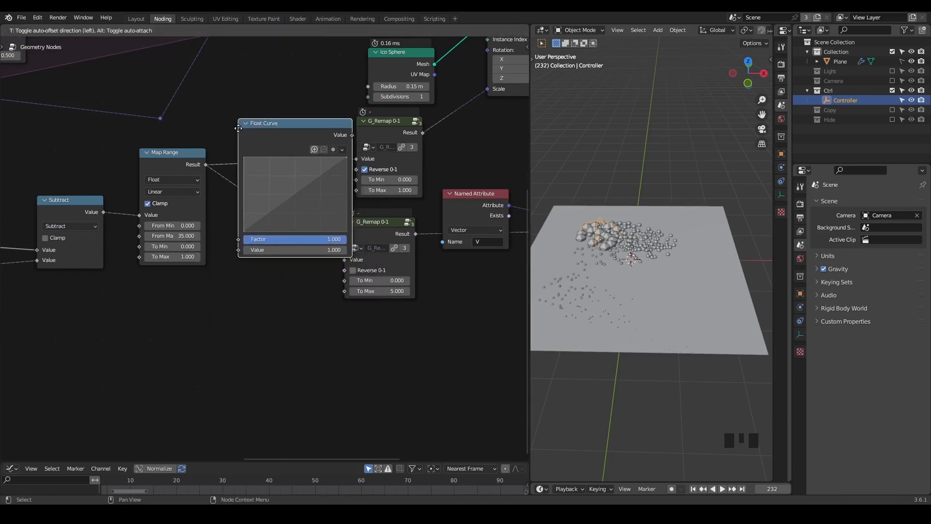
pyautogui.click(205, 128)
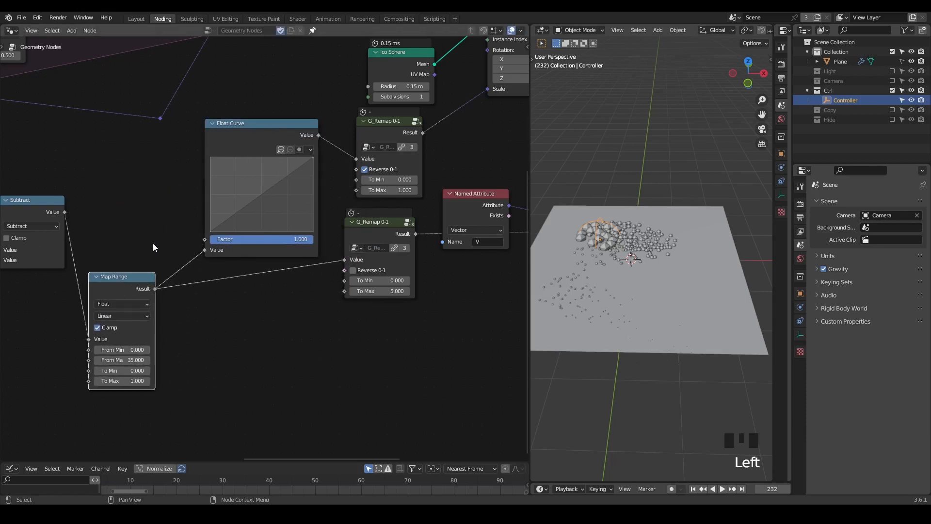
pyautogui.moveTo(411, 460); pyautogui.dragTo(437, 262)
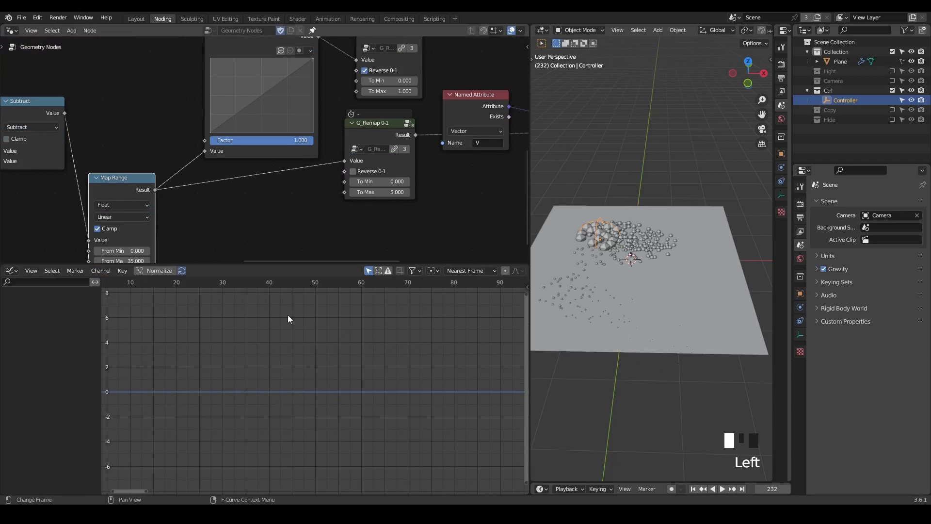
pyautogui.moveTo(250, 263); pyautogui.dragTo(256, 436)
pyautogui.moveTo(97, 344); pyautogui.dragTo(162, 327, button='middle')
pyautogui.moveTo(147, 321); pyautogui.dragTo(147, 311)
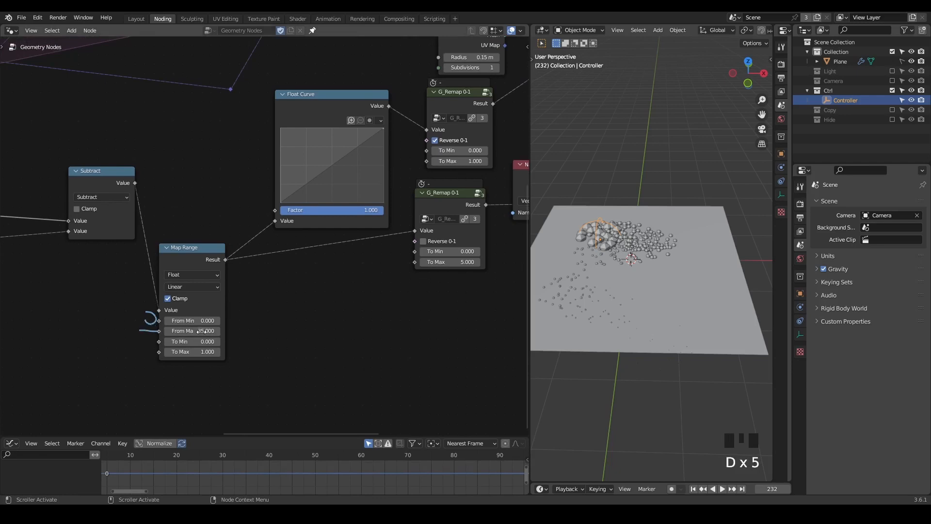
# - Add a Float Curve point at about 0.141, 0.875, test it in playback while moving the Controller with Z locked, and return to frame 1
pyautogui.moveTo(336, 156); pyautogui.dragTo(260, 229, button='middle')
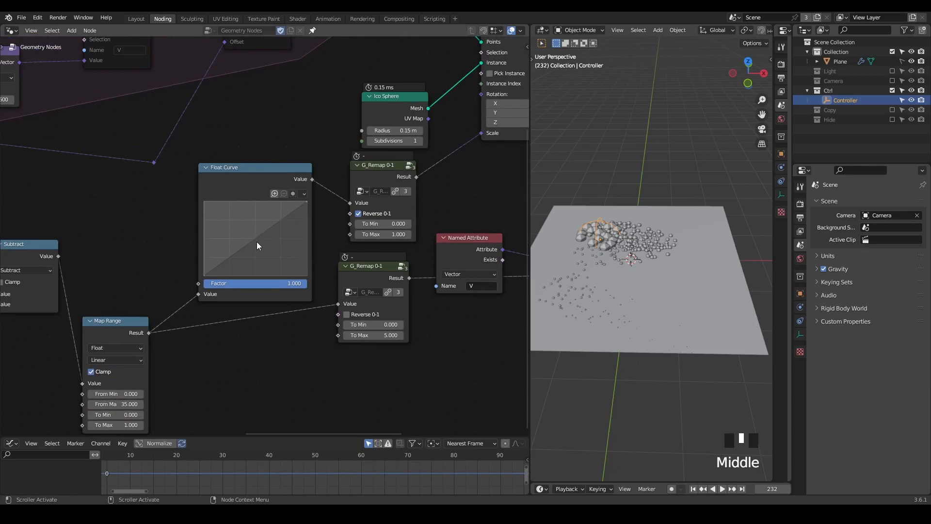
pyautogui.moveTo(260, 237); pyautogui.dragTo(218, 210)
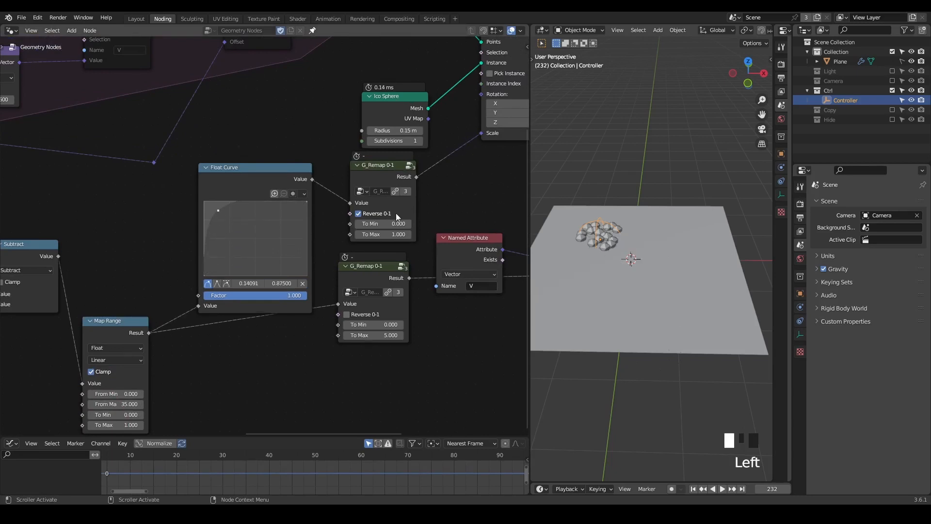
pyautogui.press('space')
pyautogui.press('g')
pyautogui.hotkey('shift', 'z')
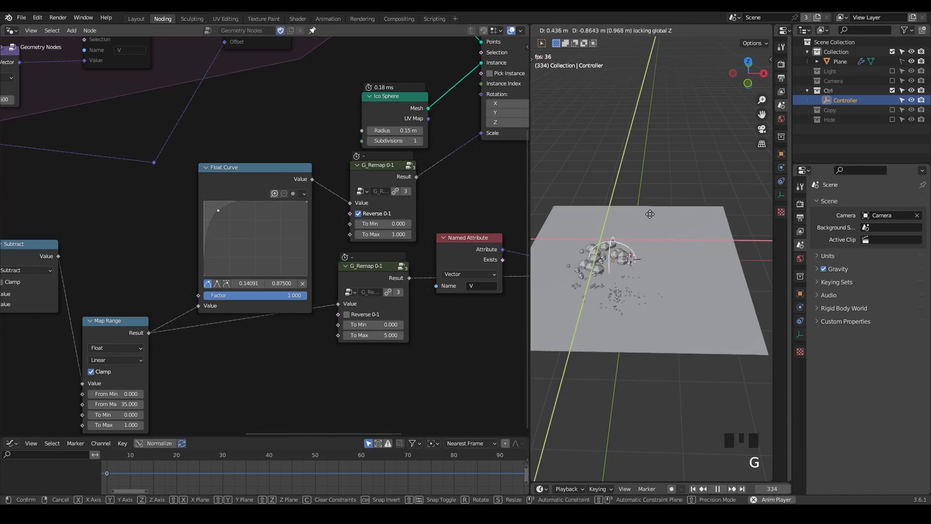
pyautogui.click(672, 193)
pyautogui.hotkey('shift', 'space')
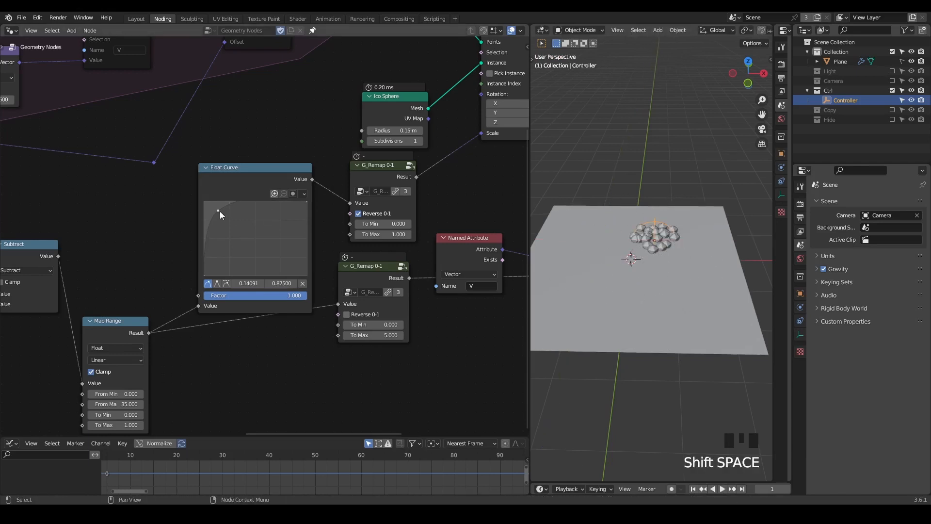
# - Reshape the Float Curve with its point at about 0.918, 0.219, and replay the simulation while moving the Controller with Z locked
pyautogui.moveTo(221, 215); pyautogui.dragTo(297, 250)
pyautogui.press('space')
pyautogui.press('g')
pyautogui.hotkey('shift', 'z')
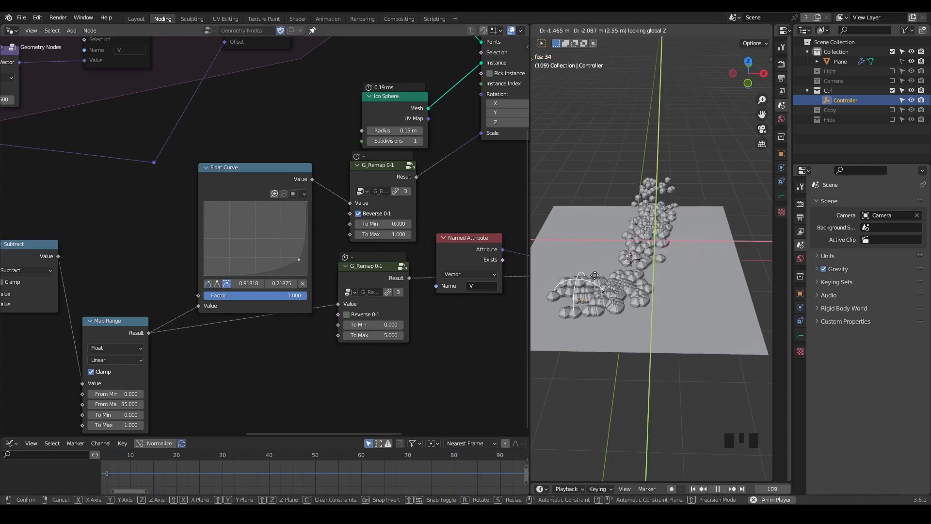
pyautogui.click(582, 273)
pyautogui.press('space')
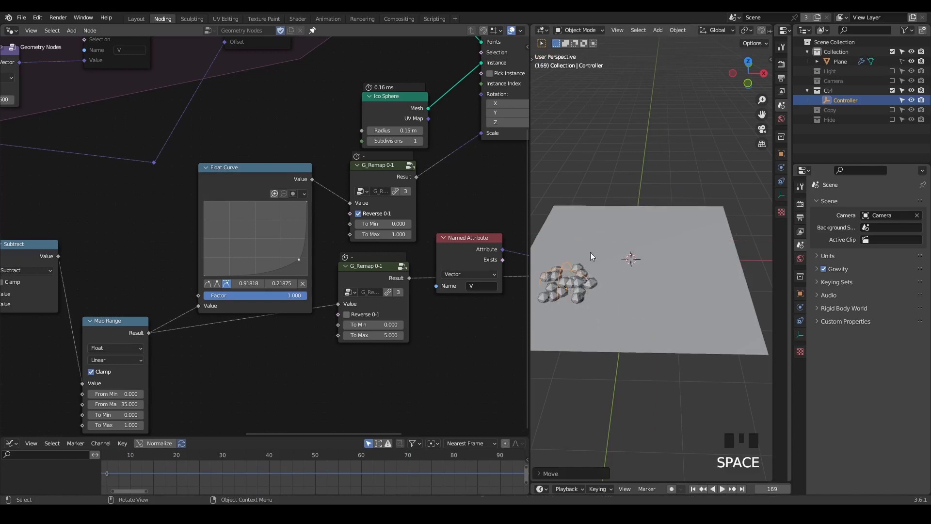
# - Move the Float Curve onto the link between Map Range and the lower G_Remap 0-1, with its point at about 0.227, 0.863
pyautogui.click(255, 179)
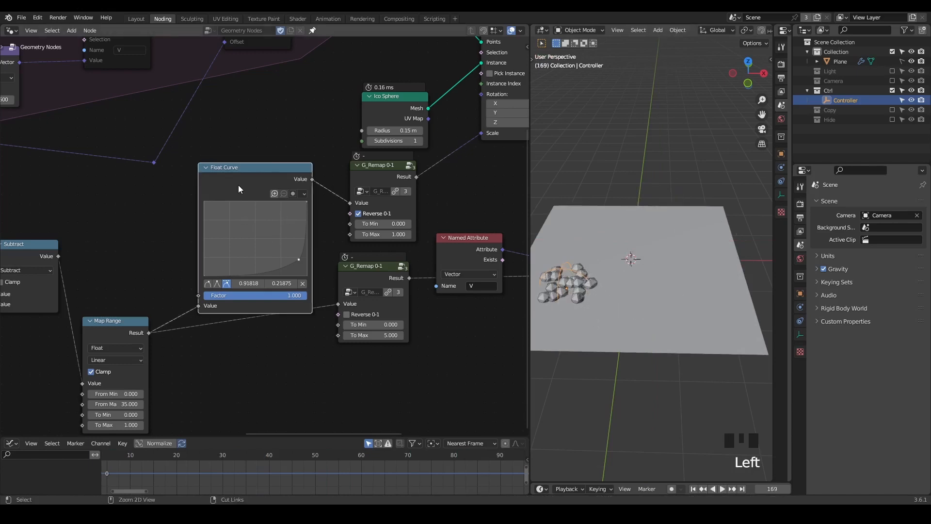
pyautogui.keyDown('alt'); pyautogui.moveTo(234, 182); pyautogui.dragTo(241, 319); pyautogui.keyUp('alt')
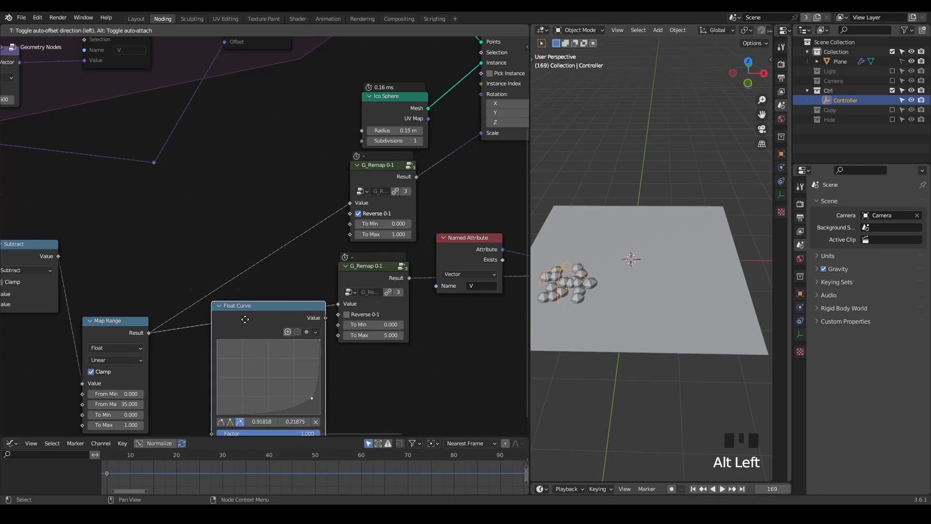
pyautogui.moveTo(241, 319); pyautogui.dragTo(237, 238, button='middle')
pyautogui.moveTo(285, 317); pyautogui.dragTo(226, 275)
# - Play the simulation while moving the Controller with Z locked to check the curve's effect on the offset, and stop playback
pyautogui.press('space')
pyautogui.press('g')
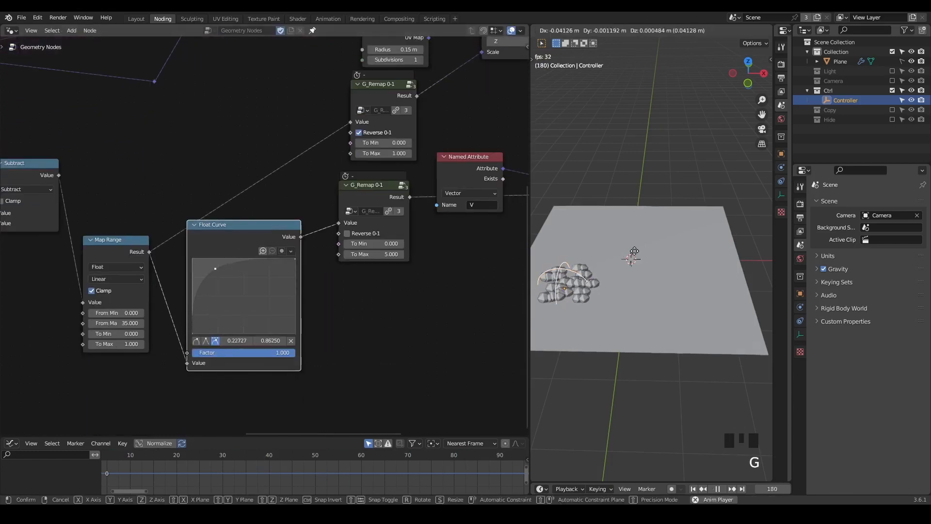
pyautogui.hotkey('shift', 'z')
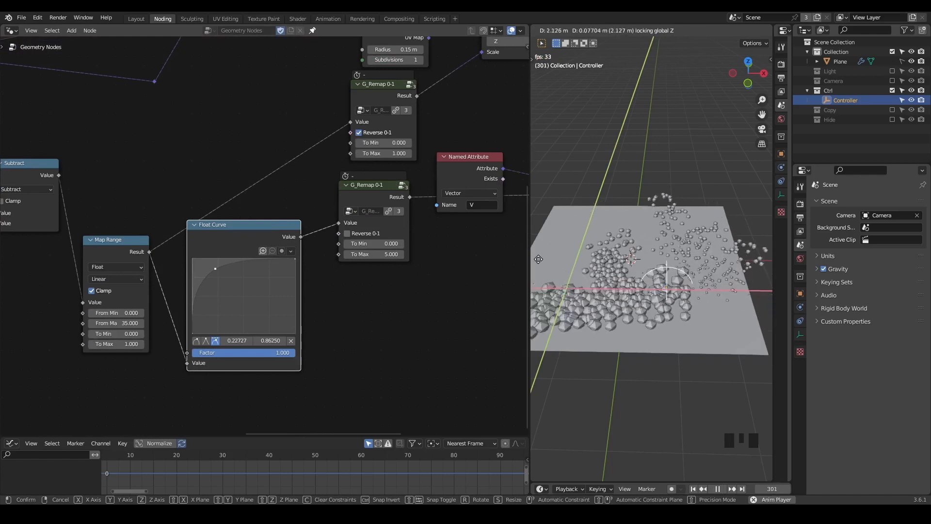
pyautogui.click(660, 228)
pyautogui.press('space')
# - Delete the Float Curve and connect the Map Range's Result directly to the lower G_Remap 0-1's Value
pyautogui.press('x')
pyautogui.moveTo(216, 232); pyautogui.dragTo(142, 258, button='middle')
pyautogui.moveTo(127, 265); pyautogui.dragTo(329, 233)
# - Dissolve the muted Store Named Attribute and Set Position with their Scale, reroute and Named Attribute, keeping Join Geometry linked to the Simulation Output
pyautogui.moveTo(368, 144); pyautogui.dragTo(225, 297, button='middle')
pyautogui.keyDown('ctrl'); pyautogui.moveTo(366, 264); pyautogui.dragTo(394, 243, button='middle'); pyautogui.keyUp('ctrl')
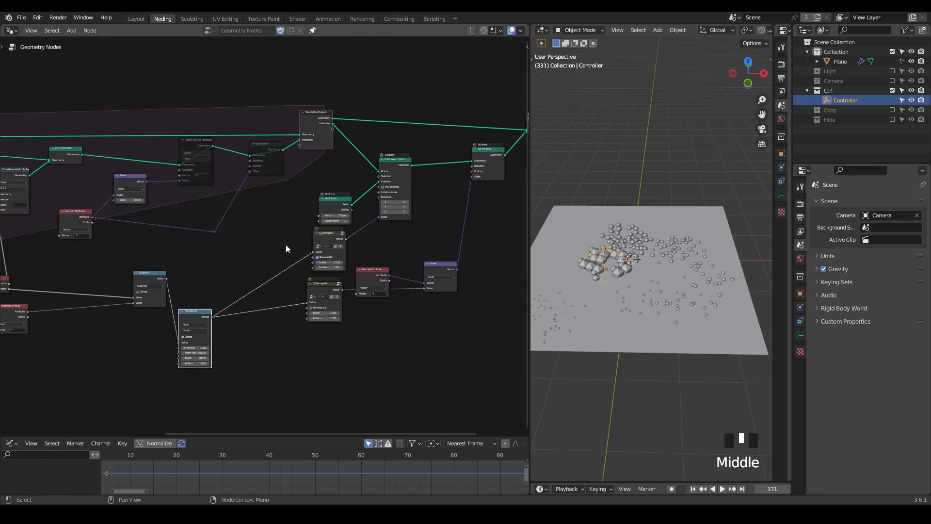
pyautogui.hotkey('shift', 'ctrl', 'alt', 'q')
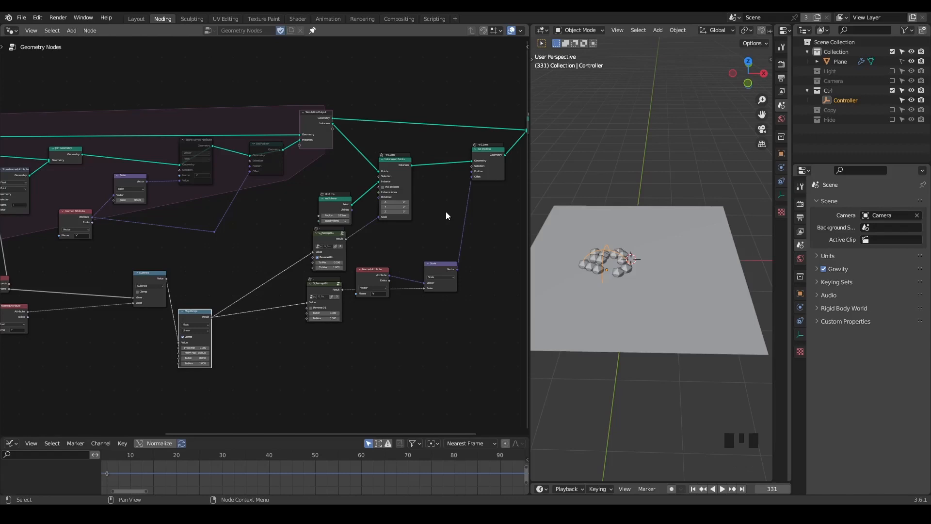
pyautogui.moveTo(260, 107); pyautogui.dragTo(120, 242)
pyautogui.hotkey('ctrl', 'x')
pyautogui.click(107, 205)
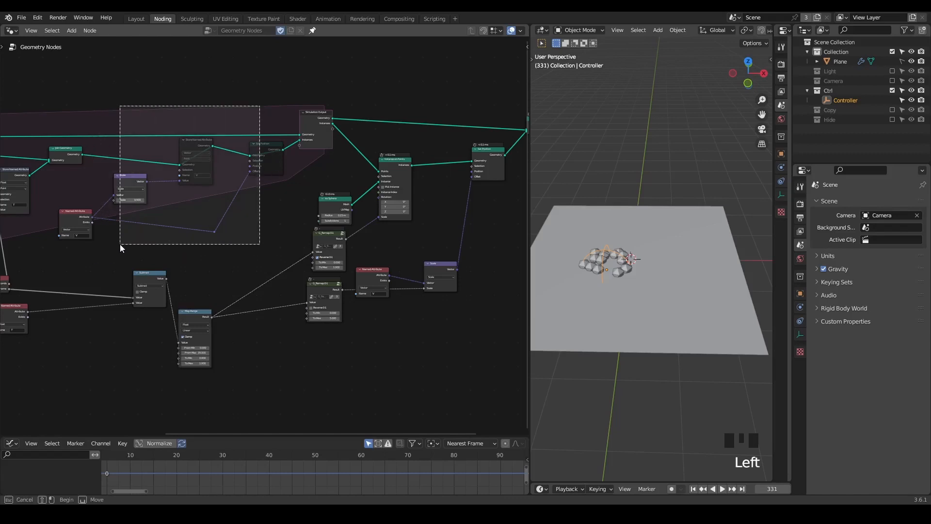
pyautogui.click(75, 232)
pyautogui.hotkey('ctrl', 'x')
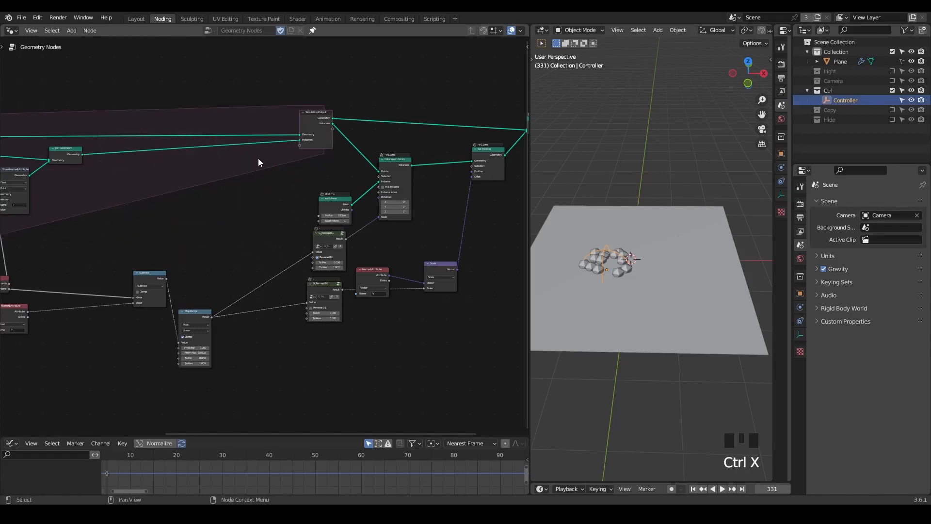
# - Move the second Store Named Attribute and Join Geometry nearer the Simulation Output, and lower the Set Position outside the zone slightly
pyautogui.moveTo(254, 161); pyautogui.dragTo(239, 202, button='middle')
pyautogui.scroll(-3, 281, 202)
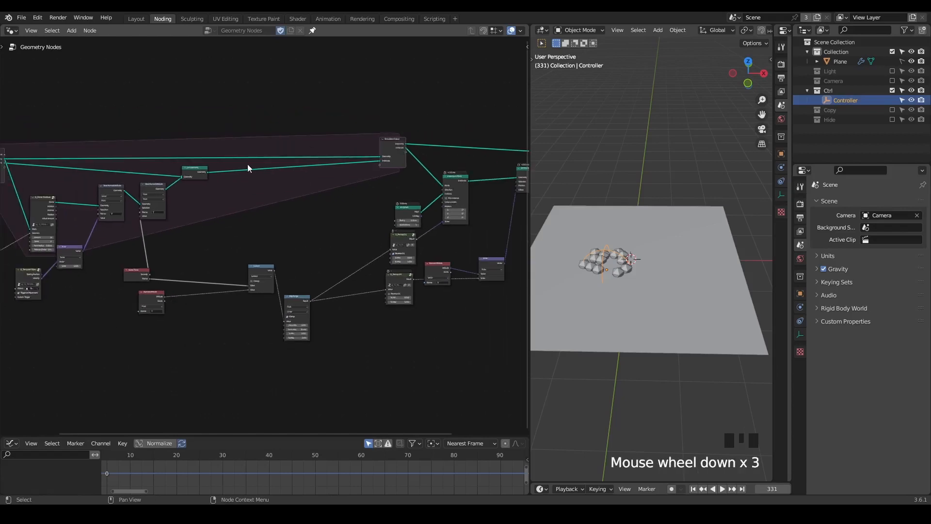
pyautogui.moveTo(224, 141); pyautogui.dragTo(152, 210)
pyautogui.press('g')
pyautogui.click(190, 212)
pyautogui.moveTo(332, 236); pyautogui.dragTo(208, 241, button='middle')
pyautogui.moveTo(406, 179); pyautogui.dragTo(405, 184)
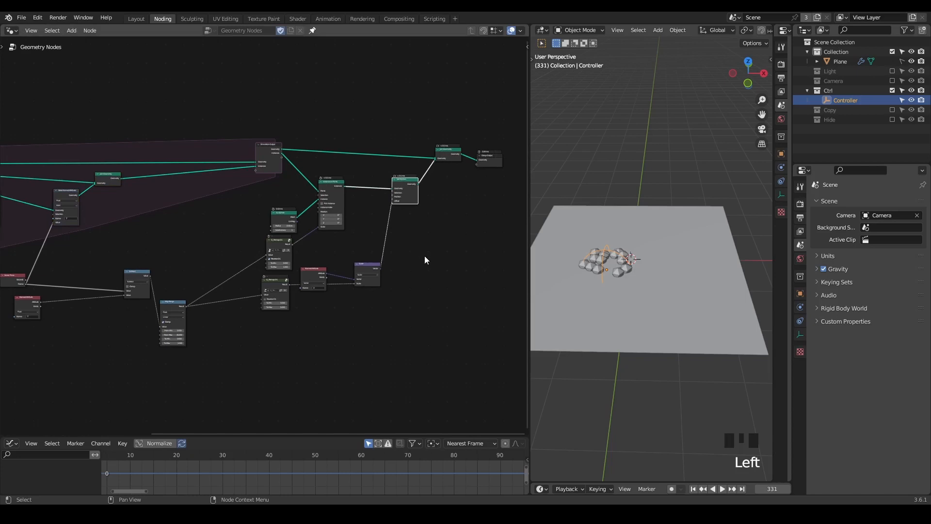
# - Insert a vector Add node between the V Named Attribute and Scale, and move the lower G_Remap 0-1 down and collapse it
pyautogui.moveTo(434, 226); pyautogui.dragTo(354, 216, button='middle')
pyautogui.scroll(5, 428, 245)
pyautogui.scroll(4, 328, 278)
pyautogui.click(326, 326)
pyautogui.moveTo(326, 327); pyautogui.dragTo(333, 233, button='middle')
pyautogui.scroll(3, 332, 234)
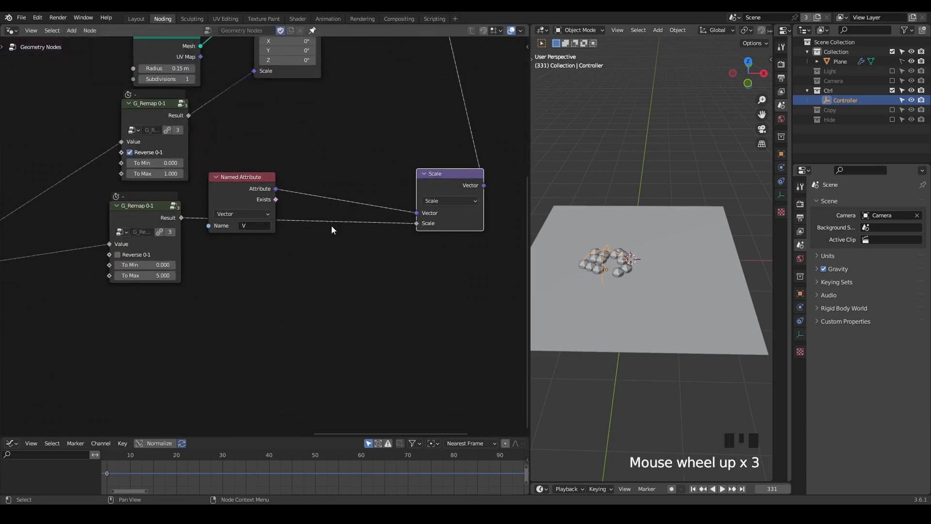
pyautogui.write('add')
pyautogui.moveTo(277, 191); pyautogui.dragTo(331, 171)
pyautogui.click(346, 260)
pyautogui.click(354, 242)
pyautogui.moveTo(121, 205); pyautogui.dragTo(119, 311)
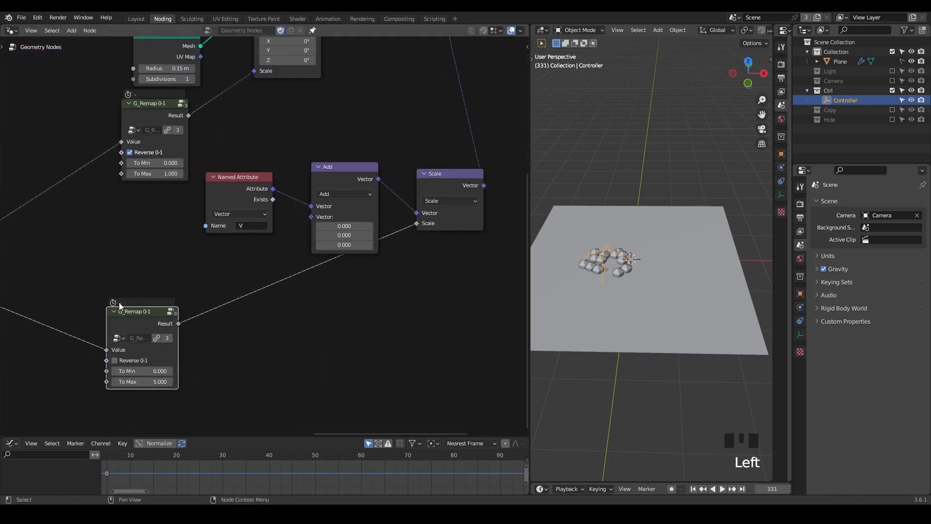
pyautogui.click(115, 311)
# - Play the simulation in Solid shading while moving the Controller with Z locked, and view the particles from a low side angle
pyautogui.moveTo(616, 281); pyautogui.dragTo(619, 254, button='middle')
pyautogui.press('space')
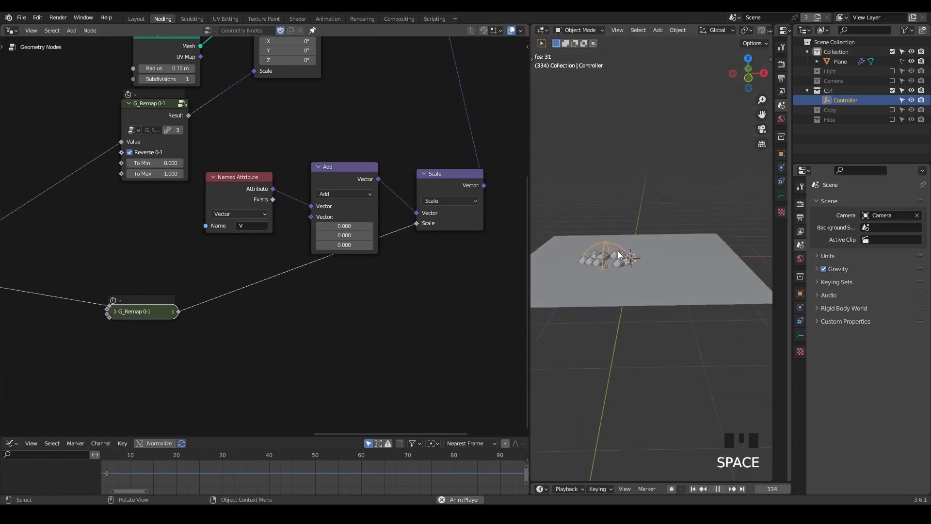
pyautogui.hotkey('shift', 'z')
pyautogui.press('z')
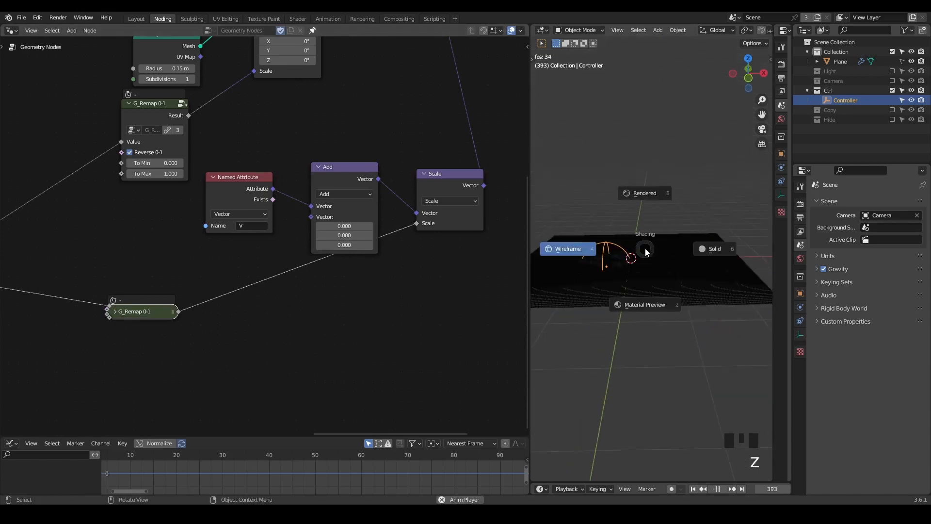
pyautogui.click(698, 248)
pyautogui.press('g')
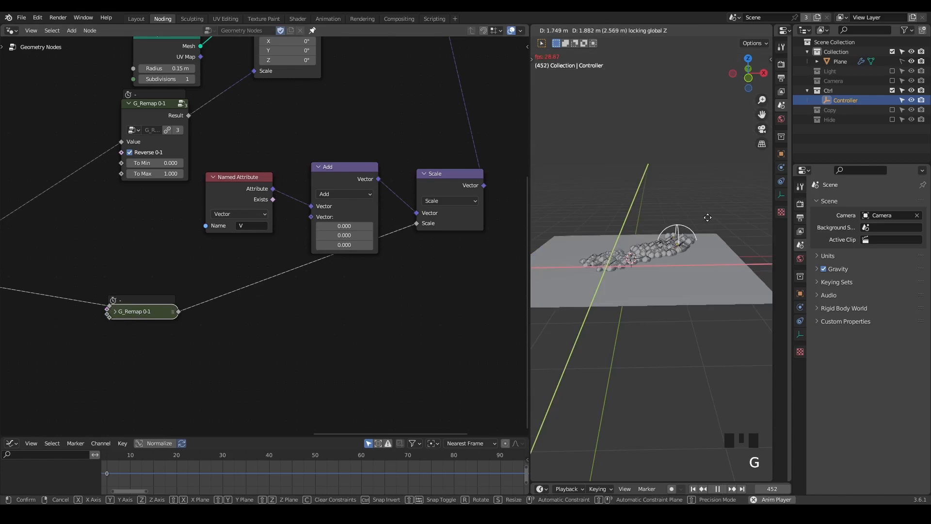
pyautogui.click(650, 269)
pyautogui.press('space')
pyautogui.moveTo(664, 283); pyautogui.dragTo(656, 263, button='middle')
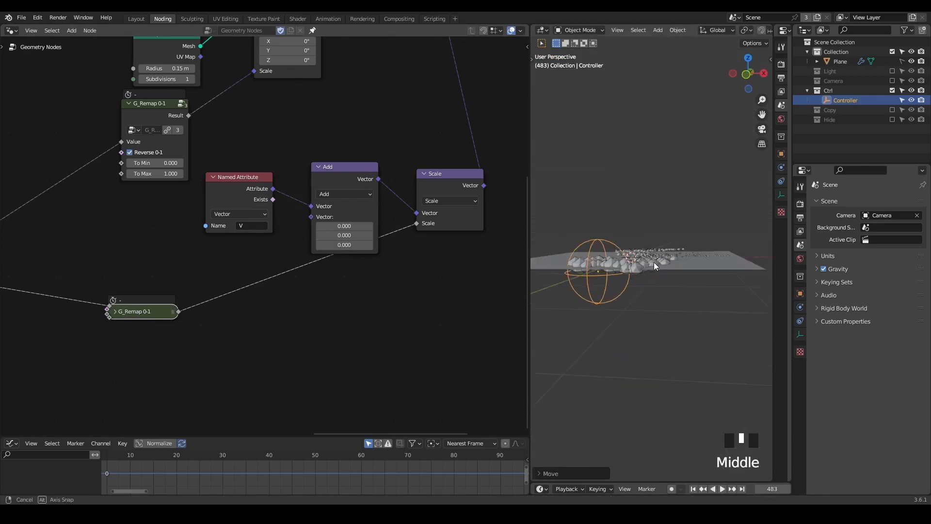
# - Add a Combine XYZ node feeding the Add node's second Vector input, and place it below the Add node
pyautogui.scroll(2, 223, 231)
pyautogui.moveTo(231, 168); pyautogui.dragTo(93, 235)
pyautogui.moveTo(154, 230); pyautogui.dragTo(254, 190, button='middle')
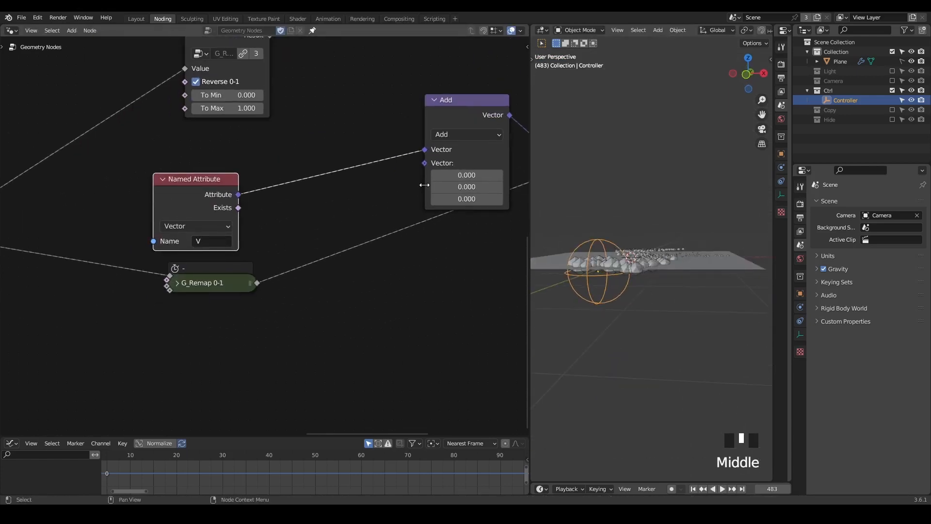
pyautogui.moveTo(424, 163); pyautogui.dragTo(379, 248)
pyautogui.write('combine')
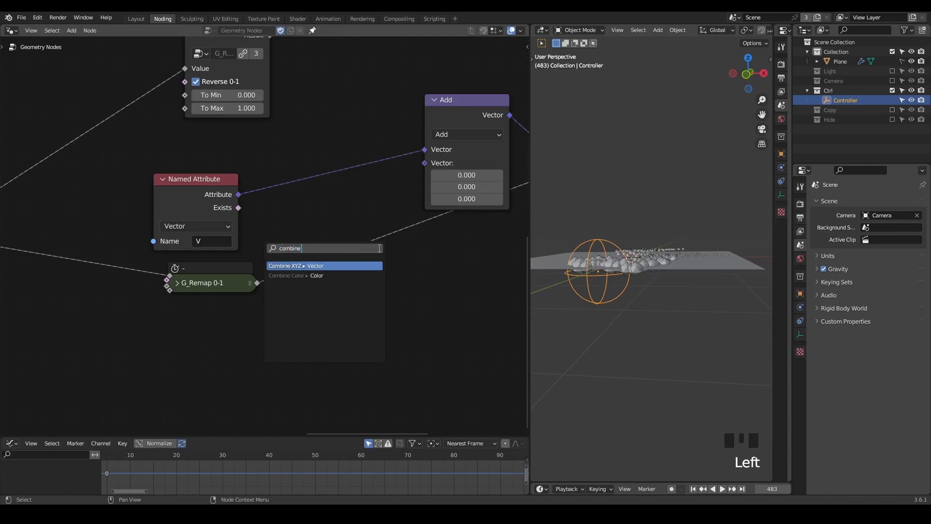
pyautogui.press('Return')
pyautogui.click(380, 282)
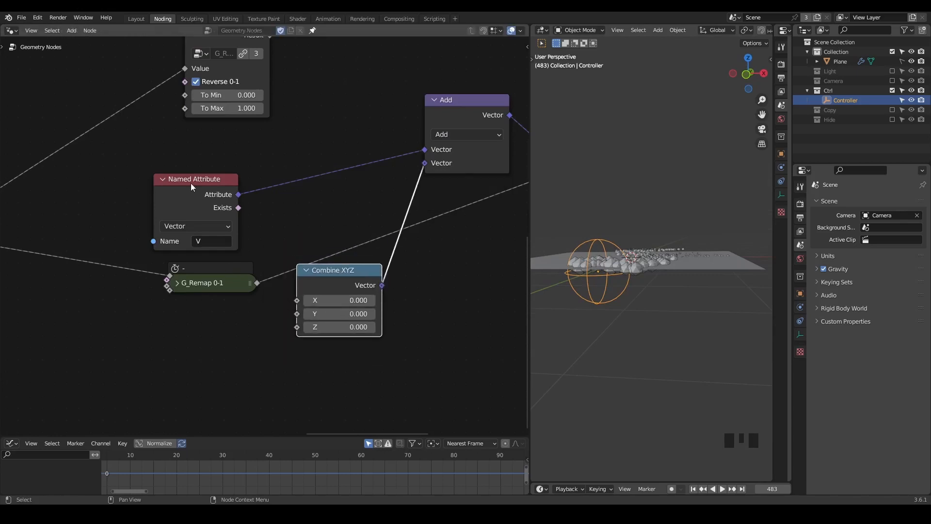
# - Set the Combine XYZ's Z to 0.5 and spread out the Named Attribute, Combine XYZ and collapsed G_Remap 0-1 nodes
pyautogui.moveTo(191, 183); pyautogui.dragTo(95, 169)
pyautogui.keyDown('shift'); pyautogui.moveTo(350, 327); pyautogui.dragTo(416, 327); pyautogui.keyUp('shift')
pyautogui.moveTo(338, 284); pyautogui.dragTo(387, 296)
pyautogui.moveTo(216, 281); pyautogui.dragTo(81, 275)
# - Add a vector Length node fed by the V Named Attribute and connect its Value to the Combine XYZ's Z
pyautogui.moveTo(145, 180); pyautogui.dragTo(235, 287)
pyautogui.press('Return')
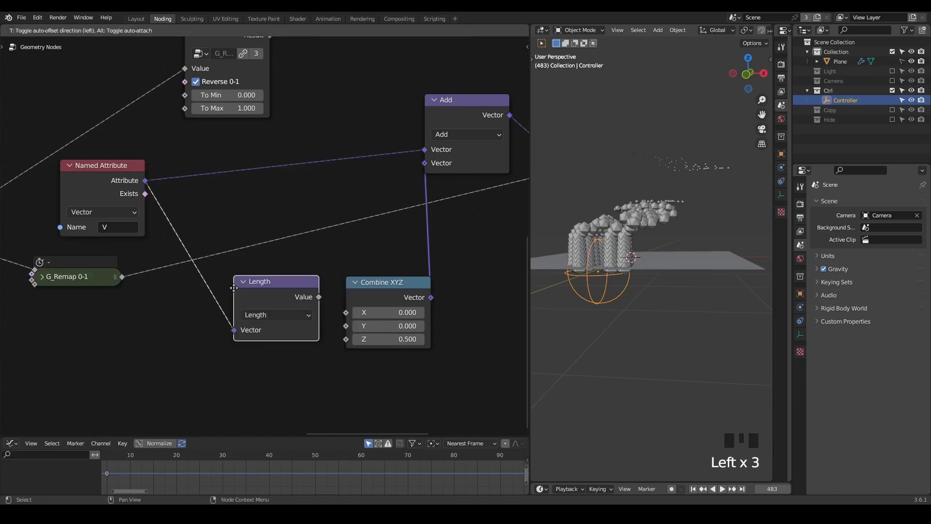
pyautogui.click(180, 295)
pyautogui.moveTo(256, 303); pyautogui.dragTo(358, 344)
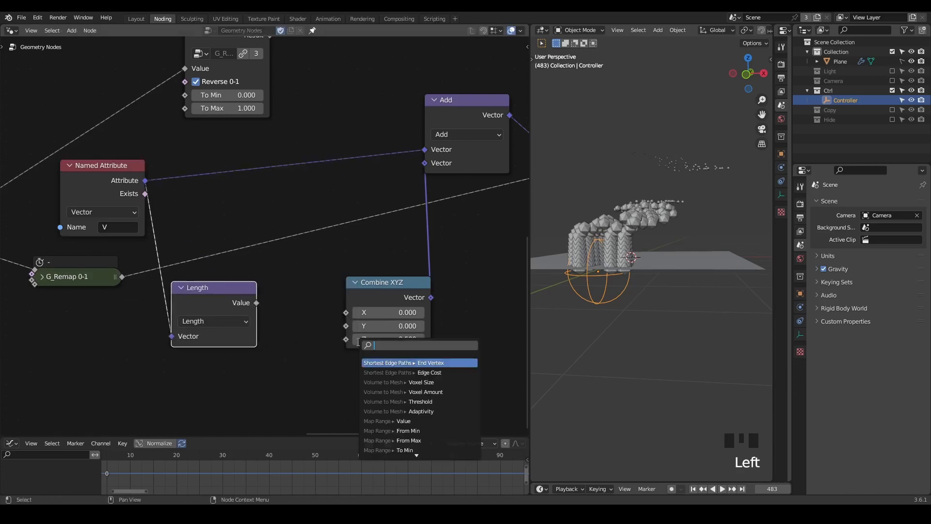
pyautogui.moveTo(255, 302); pyautogui.dragTo(347, 338)
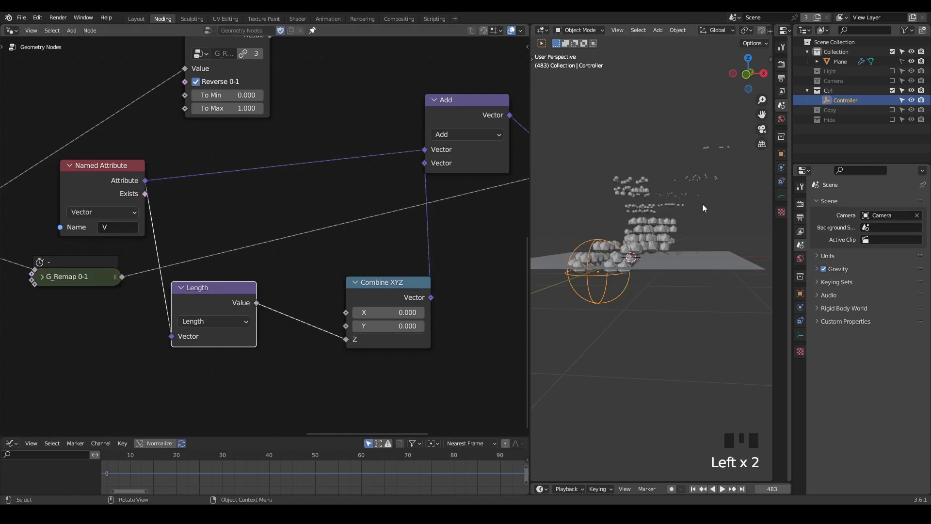
# - Play the simulation while moving the Controller with Z locked, inspect the rising particles, and return to frame 1
pyautogui.moveTo(630, 228); pyautogui.dragTo(631, 234, button='middle')
pyautogui.click(631, 234)
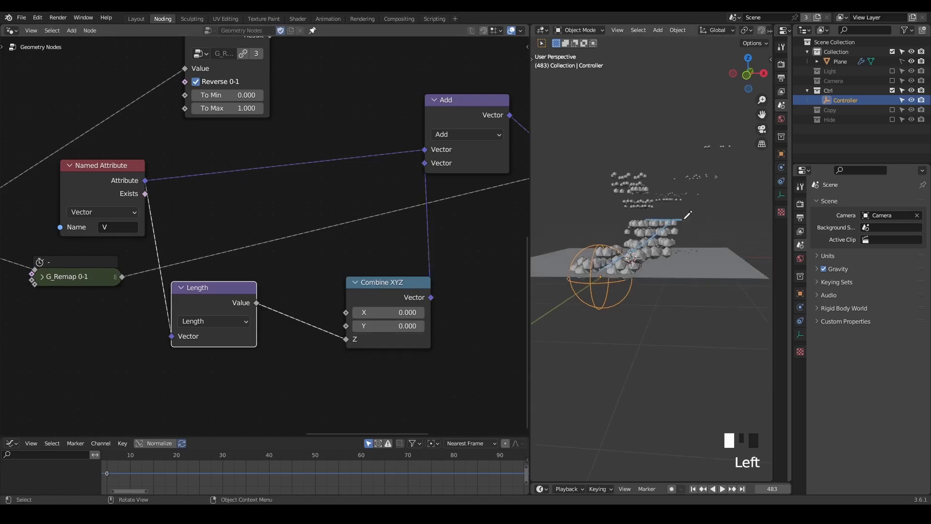
pyautogui.scroll(-3, 654, 246)
pyautogui.press('space')
pyautogui.press('g')
pyautogui.hotkey('shift', 'z')
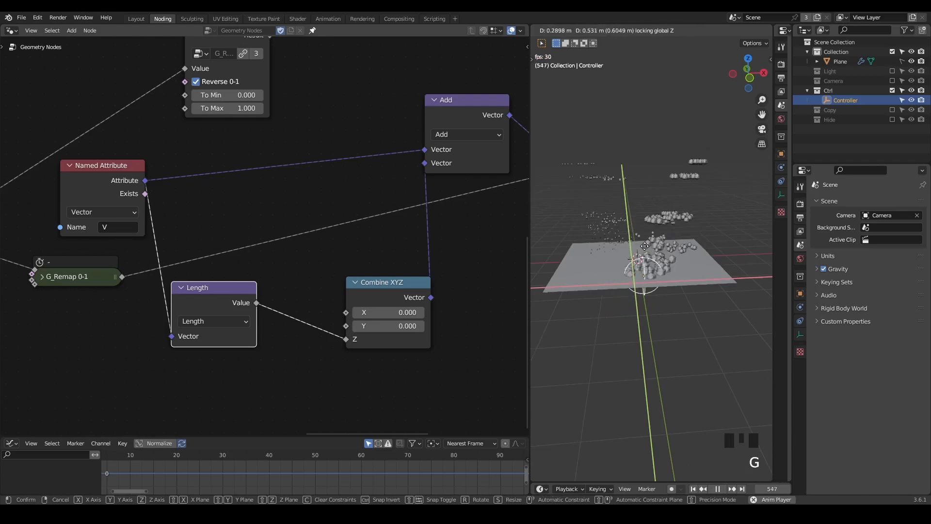
pyautogui.click(626, 262)
pyautogui.moveTo(625, 262); pyautogui.dragTo(625, 271, button='middle')
pyautogui.moveTo(306, 47); pyautogui.dragTo(350, 176, button='middle')
pyautogui.hotkey('shift', 'space')
# - Move the expanded G_Remap 0-1 node away from Instance on Points and mute its link to the Scale input
pyautogui.scroll(-2, 350, 177)
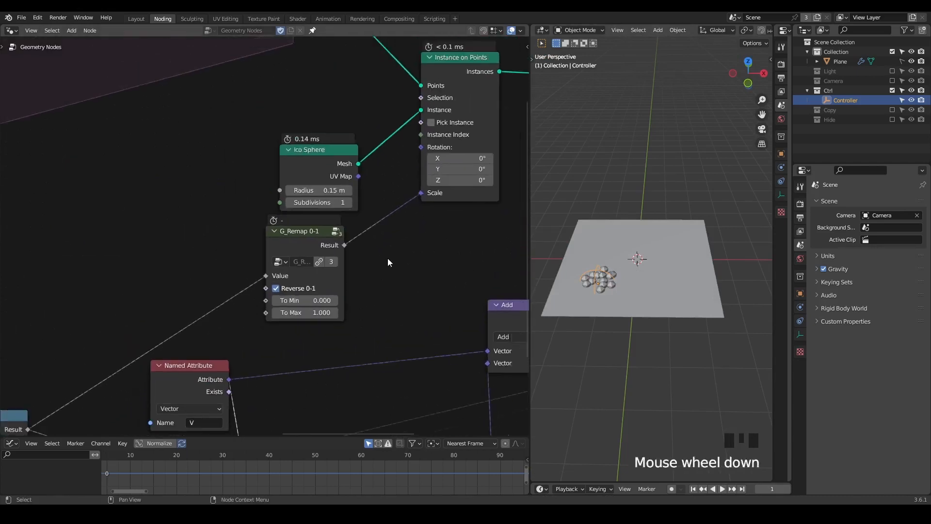
pyautogui.click(306, 182)
pyautogui.scroll(-1, 288, 264)
pyautogui.moveTo(295, 236); pyautogui.dragTo(237, 231)
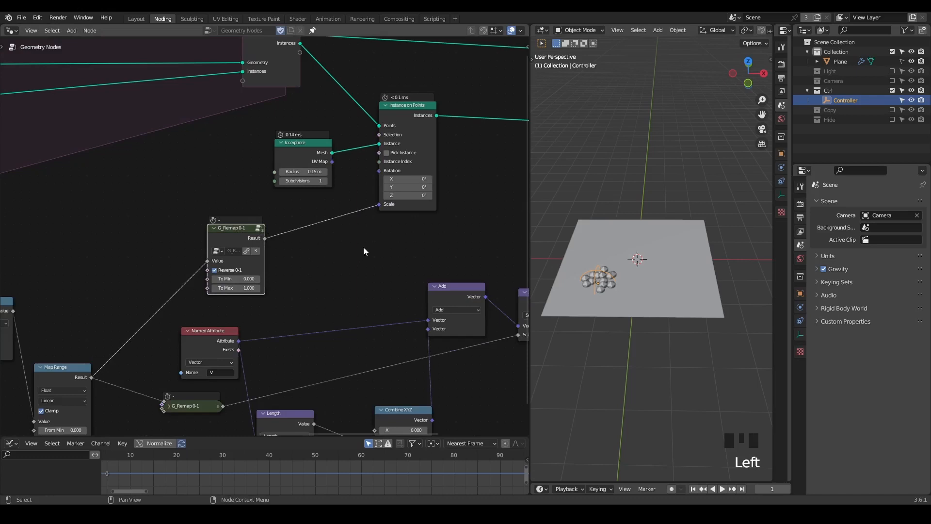
pyautogui.moveTo(365, 250); pyautogui.dragTo(382, 233, button='middle')
pyautogui.scroll(1, 313, 222)
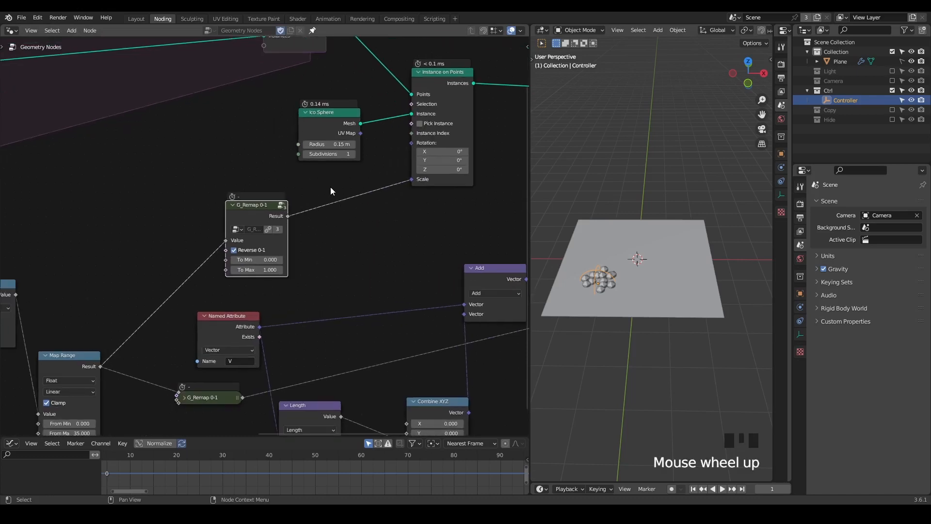
pyautogui.moveTo(333, 187)
pyautogui.keyDown('ctrl'); pyautogui.keyDown('alt'); pyautogui.mouseDown(button='right')
pyautogui.moveTo(325, 181)
pyautogui.moveTo(351, 237)
pyautogui.mouseUp(button='right'); pyautogui.keyUp('alt'); pyautogui.keyUp('ctrl')
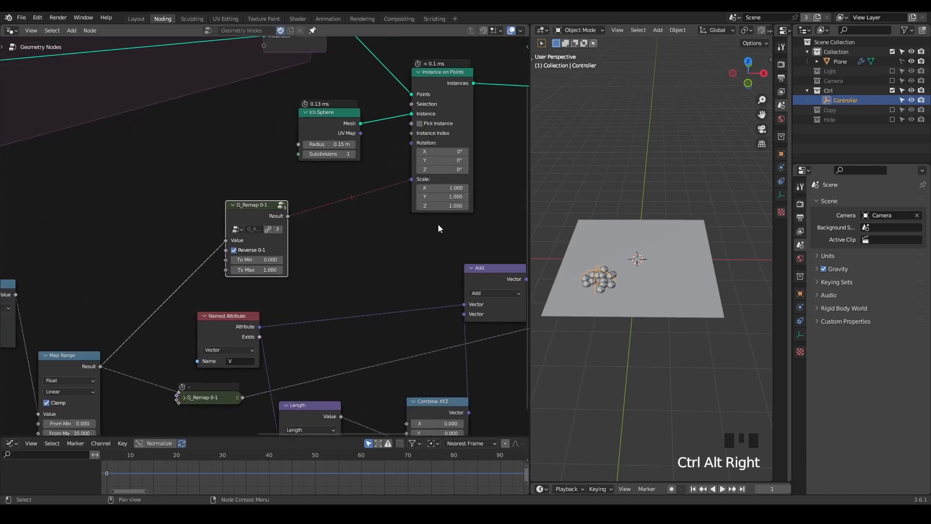
# - Run the simulation from frame 1 to frame 94 while moving the Controller across the plane with Z locked
pyautogui.press('space')
pyautogui.press('g')
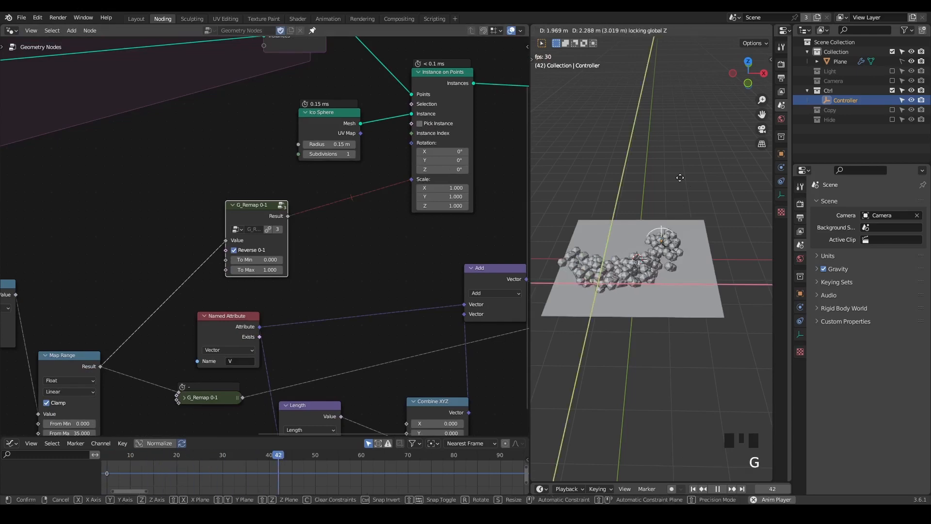
pyautogui.click(650, 213)
pyautogui.press('space')
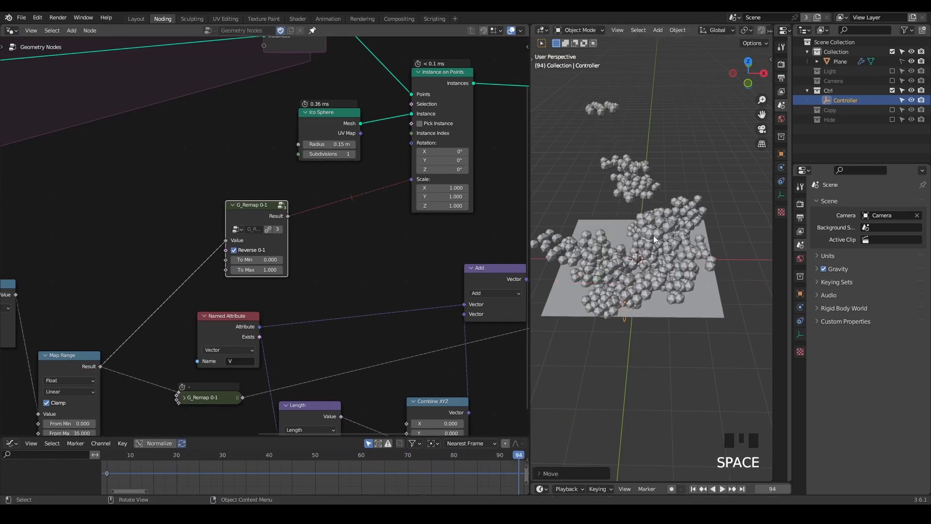
# - Set the Ico Sphere node's Subdivisions to 3
pyautogui.moveTo(351, 188); pyautogui.dragTo(287, 221, button='middle')
pyautogui.click(293, 186)
pyautogui.click(292, 187)
pyautogui.click(292, 186)
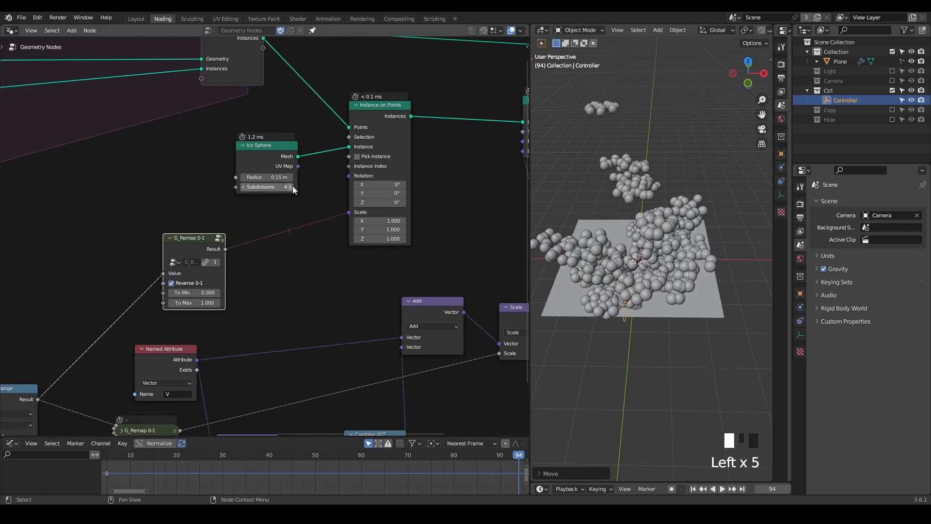
pyautogui.click(245, 188)
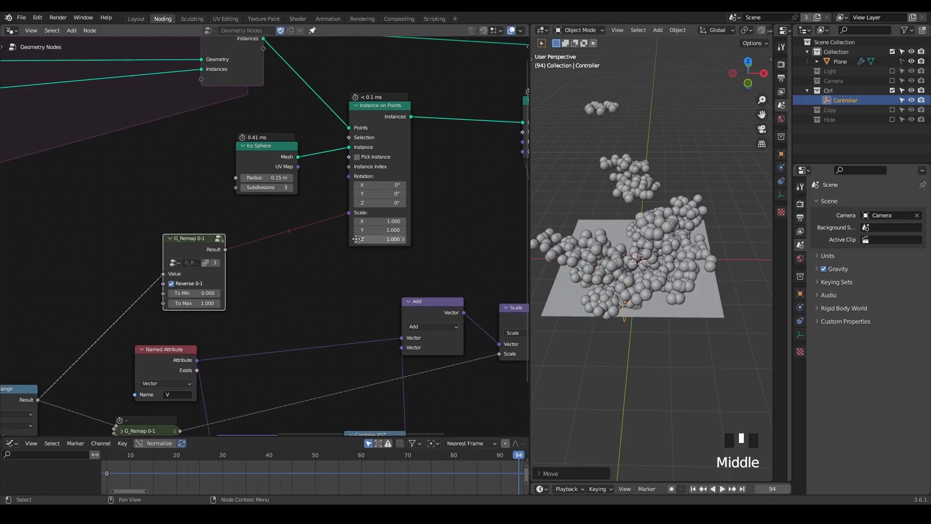
# - Shift the nodes that follow Instance on Points farther along to open up space in the node tree
pyautogui.moveTo(516, 194); pyautogui.dragTo(257, 199, button='middle')
pyautogui.scroll(-4, 257, 199)
pyautogui.moveTo(455, 56); pyautogui.dragTo(276, 175)
pyautogui.press('g')
pyautogui.click(403, 185)
# - Set To Min to 0.5 on the G_Remap 0-1 node with the muted Scale link
pyautogui.moveTo(175, 276); pyautogui.dragTo(426, 162, button='middle')
pyautogui.scroll(6, 339, 204)
pyautogui.moveTo(320, 189); pyautogui.dragTo(266, 280, button='middle')
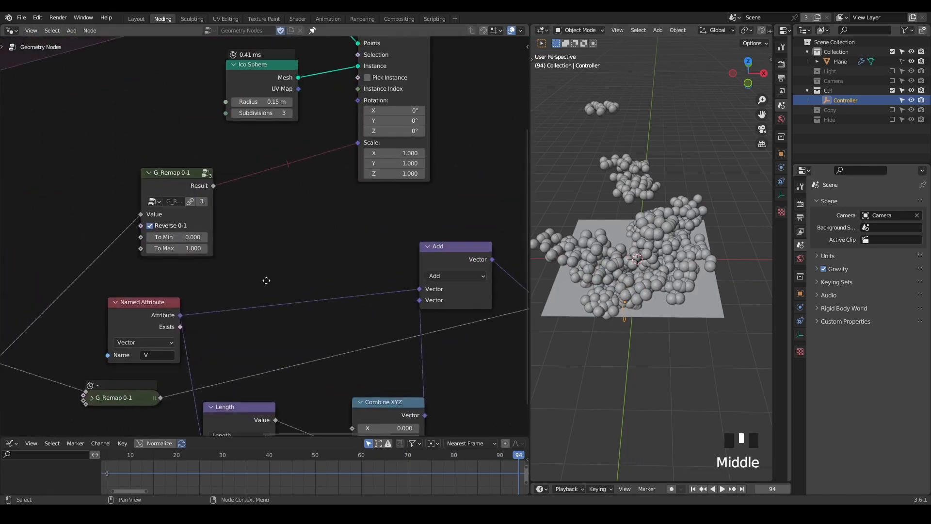
pyautogui.click(173, 238)
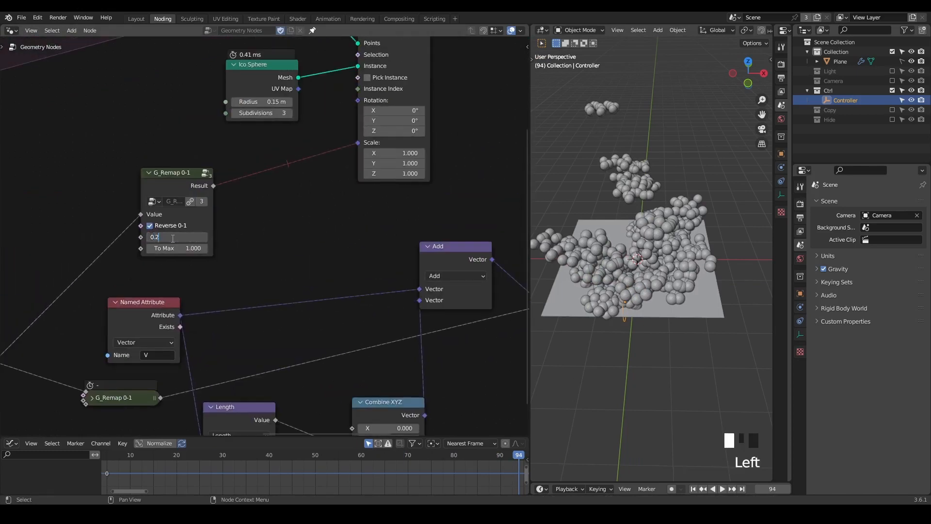
pyautogui.press('Left')
pyautogui.write('5')
pyautogui.press('Return')
# - Spread out the Instance on Points, Set Position and Join Geometry nodes to make room between them
pyautogui.moveTo(427, 43); pyautogui.dragTo(341, 157, button='middle')
pyautogui.moveTo(301, 128); pyautogui.dragTo(347, 112)
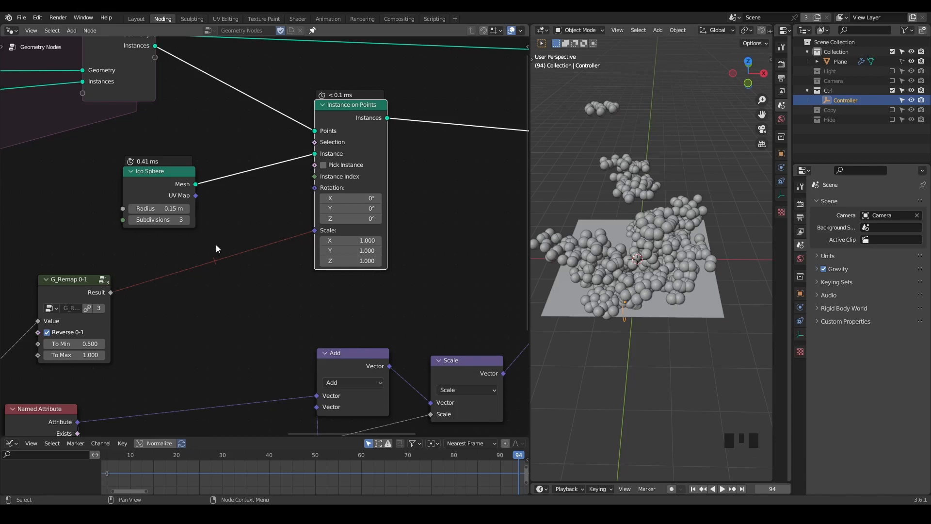
pyautogui.moveTo(248, 187); pyautogui.dragTo(487, 121, button='middle')
pyautogui.moveTo(481, 97); pyautogui.dragTo(403, 183)
pyautogui.press('g')
pyautogui.click(429, 185)
pyautogui.moveTo(367, 214); pyautogui.dragTo(319, 208)
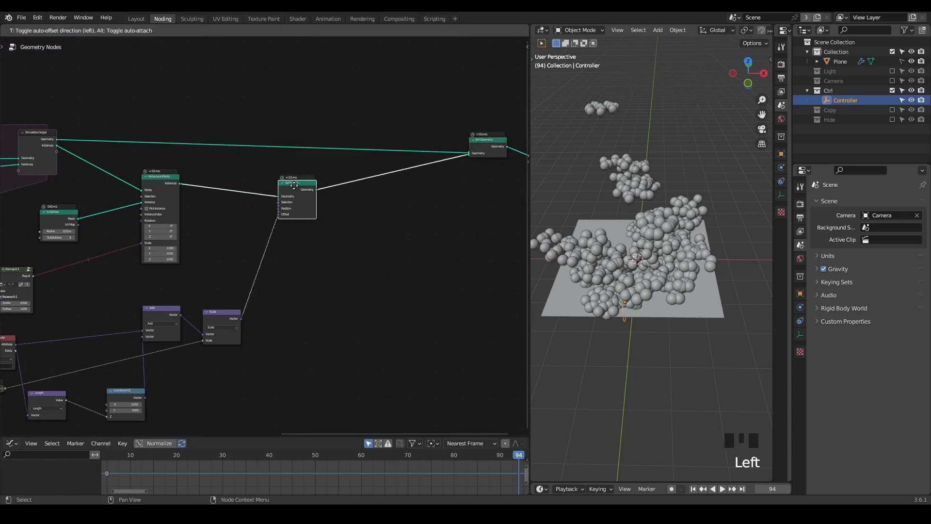
# - Insert a Realize Instances node between Set Position and Join Geometry
pyautogui.scroll(3, 319, 208)
pyautogui.hotkey('ctrl', 'a')
pyautogui.write('real')
pyautogui.press('Return')
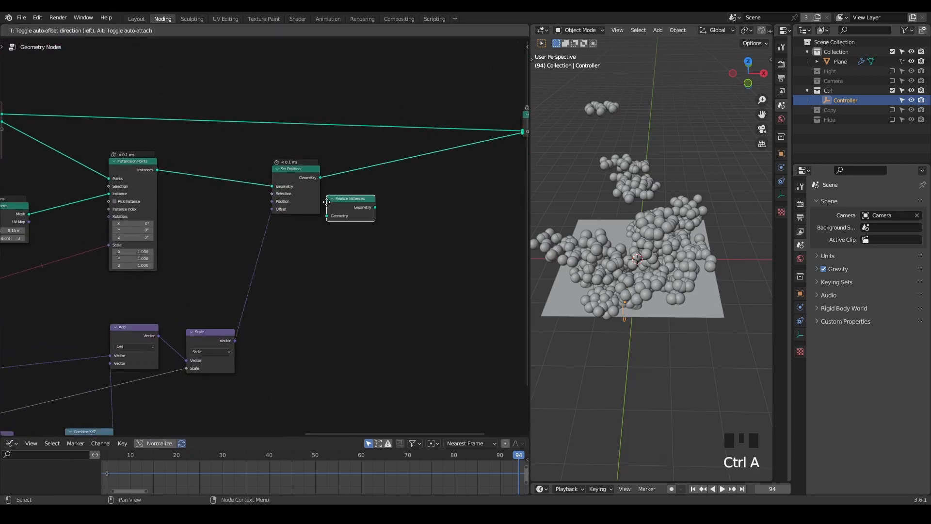
pyautogui.click(335, 167)
# - Insert a G_Store UVMap node between Ico Sphere and Instance on Points, and connect the sphere's UV Map output to its UVMap input
pyautogui.moveTo(161, 266); pyautogui.dragTo(282, 227, button='middle')
pyautogui.hotkey('ctrl', 'a')
pyautogui.write('store u')
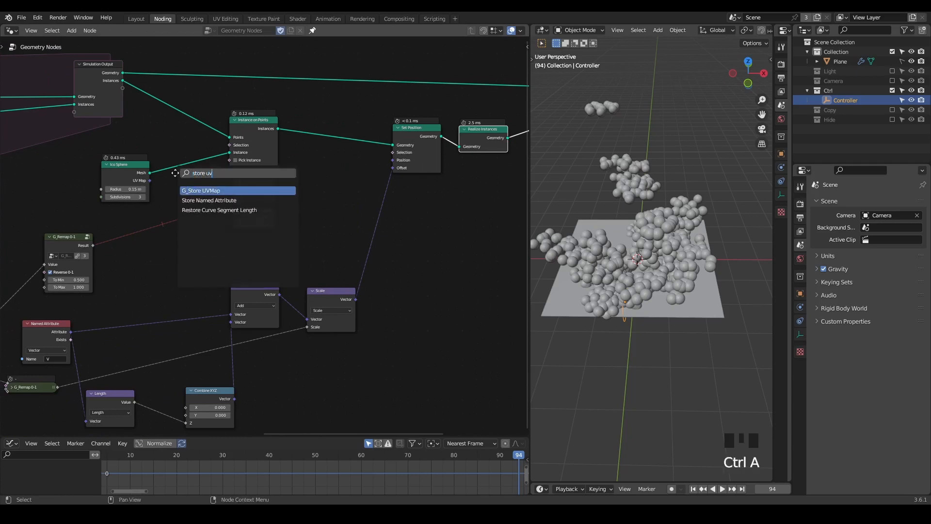
pyautogui.press('Return')
pyautogui.click(194, 160)
pyautogui.moveTo(194, 160); pyautogui.dragTo(310, 203, button='middle')
pyautogui.scroll(6, 284, 240)
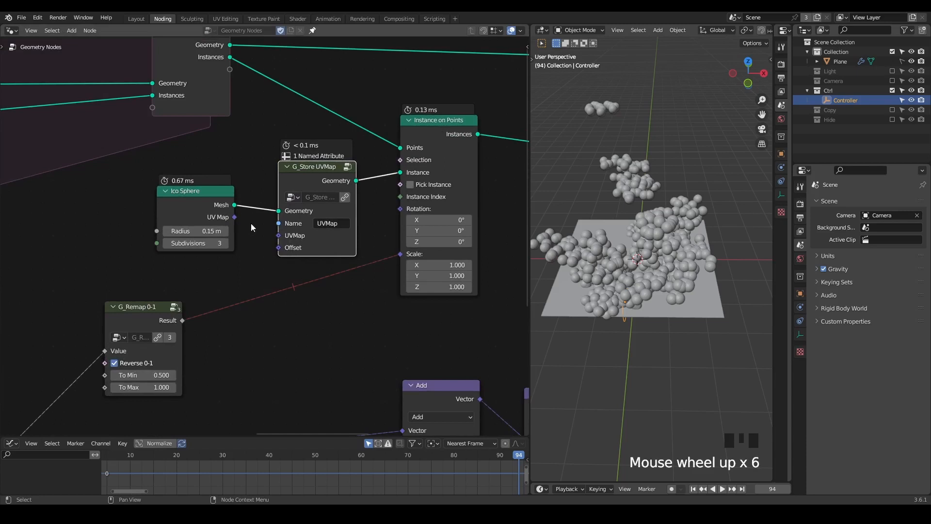
pyautogui.moveTo(234, 217); pyautogui.dragTo(277, 236)
pyautogui.moveTo(348, 293); pyautogui.dragTo(236, 289, button='middle')
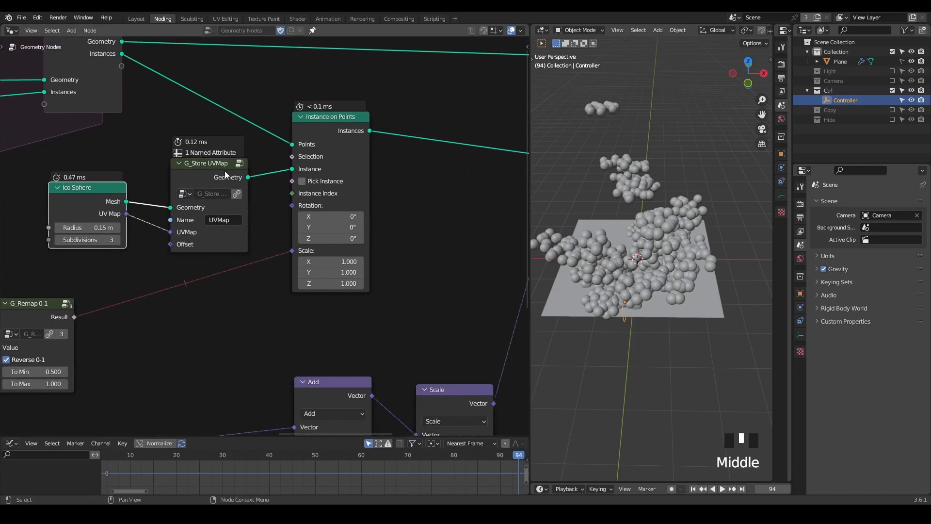
pyautogui.moveTo(207, 182); pyautogui.dragTo(200, 177)
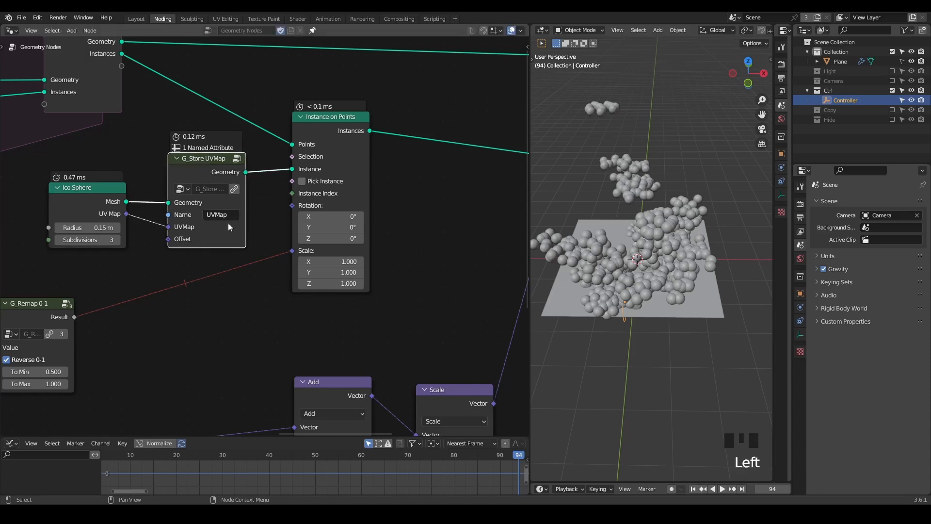
pyautogui.hotkey('ctrl', 'a')
pyautogui.write('store')
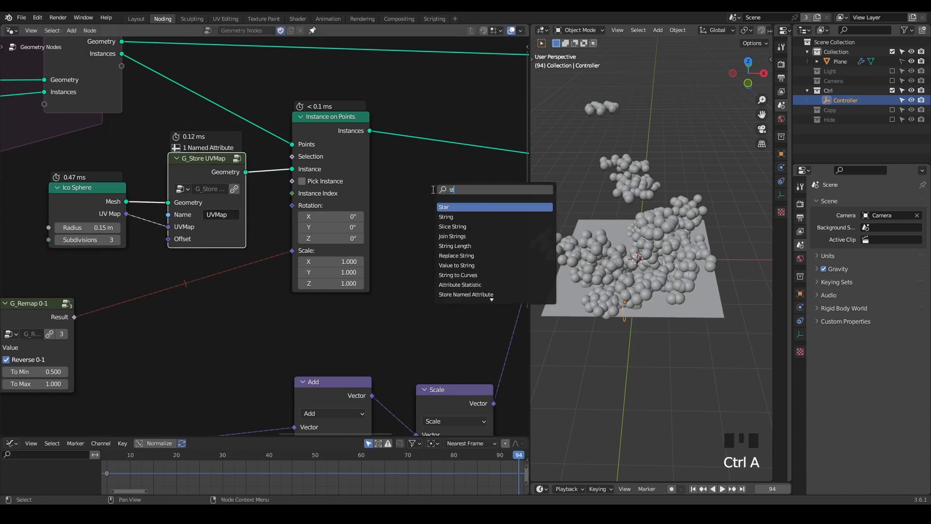
pyautogui.press('Return')
pyautogui.click(407, 189)
pyautogui.click(453, 188)
pyautogui.press('x')
# - Insert a Delete Geometry node between Realize Instances and Join Geometry, and move both Delete Geometry and Join Geometry farther along
pyautogui.moveTo(210, 123); pyautogui.dragTo(243, 258, button='middle')
pyautogui.scroll(2, 243, 257)
pyautogui.scroll(1, 247, 257)
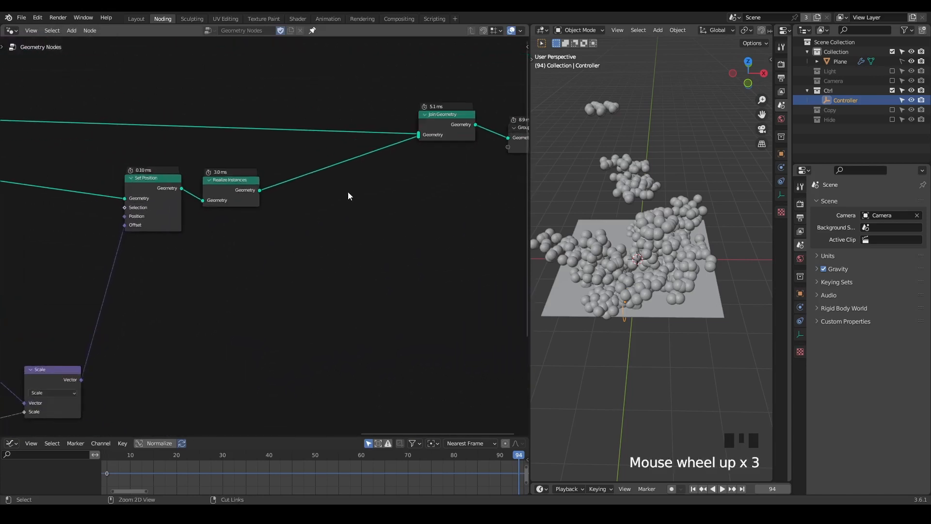
pyautogui.hotkey('ctrl', 'a')
pyautogui.write('delete')
pyautogui.press('Return')
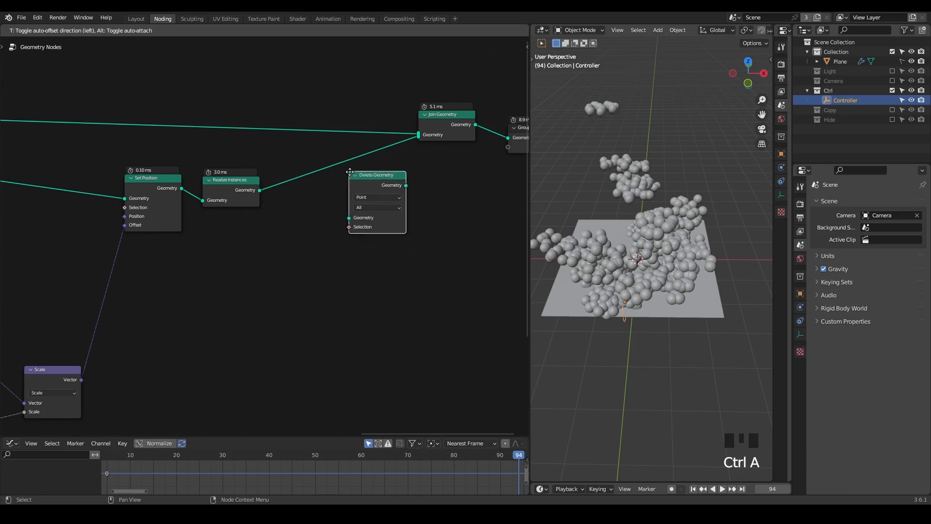
pyautogui.click(328, 159)
pyautogui.moveTo(510, 71); pyautogui.dragTo(305, 176)
pyautogui.press('g')
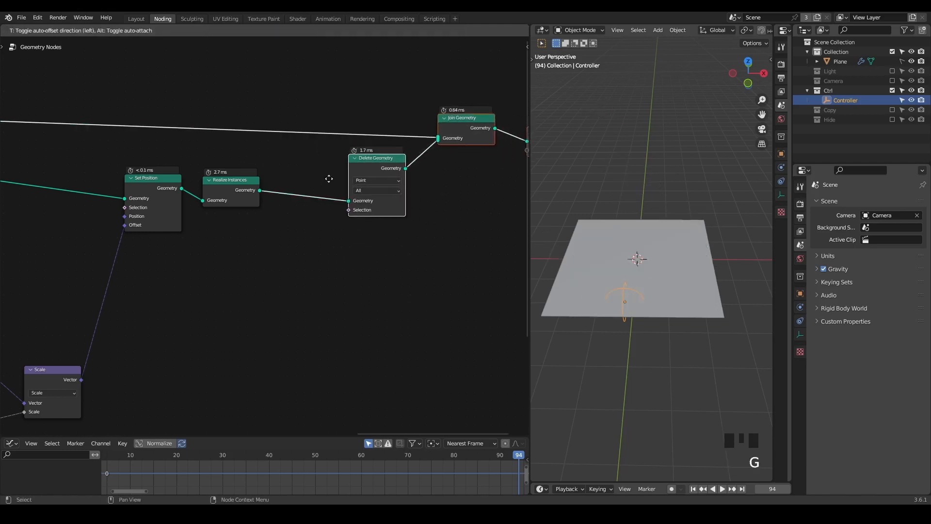
pyautogui.scroll(2, 491, 260)
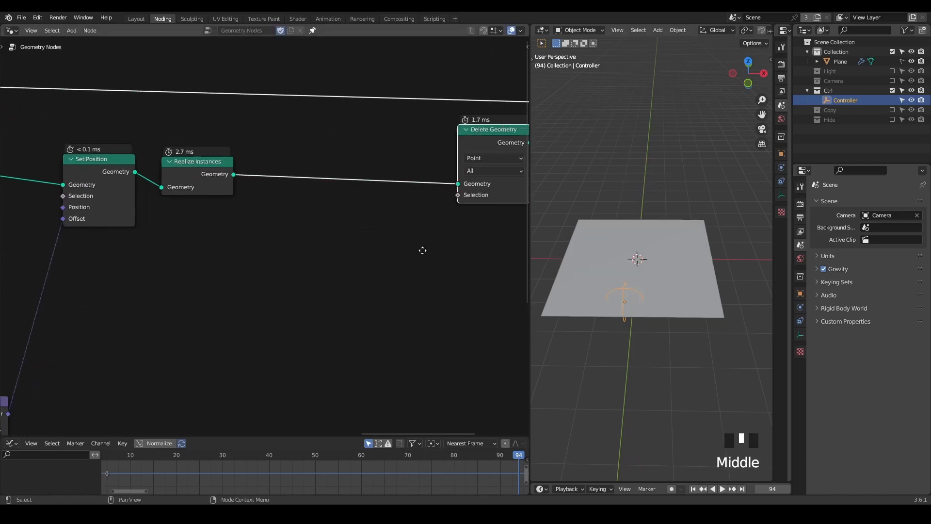
# - Add a Noise Texture node below the Realize Instances link and feed its Vector input from a Position node
pyautogui.hotkey('ctrl', 'a')
pyautogui.write('nois')
pyautogui.press('Return')
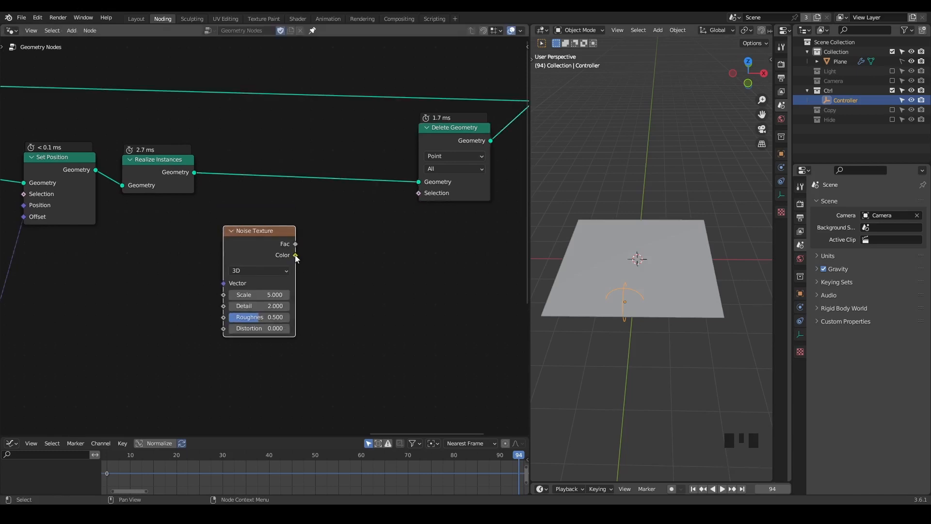
pyautogui.click(292, 249)
pyautogui.moveTo(224, 285); pyautogui.dragTo(139, 272)
pyautogui.write('pos')
pyautogui.press('Return')
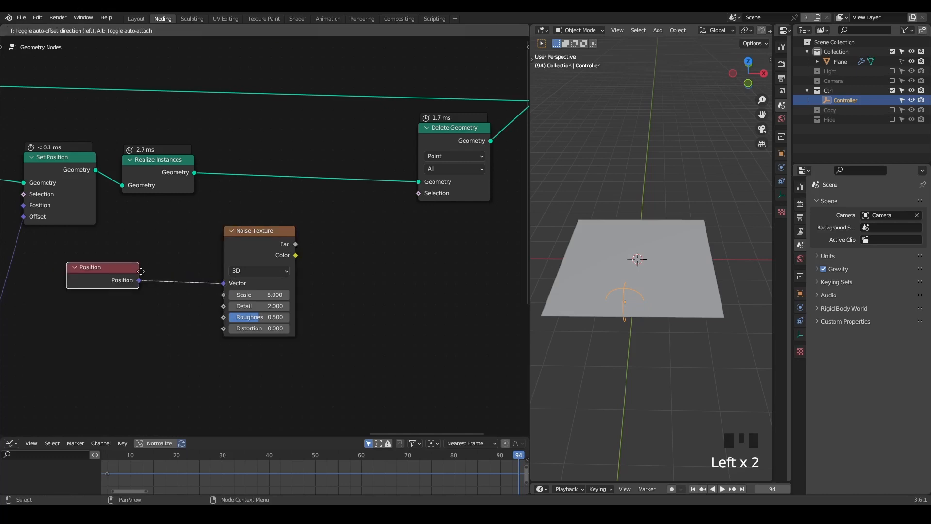
pyautogui.moveTo(269, 243); pyautogui.dragTo(300, 246)
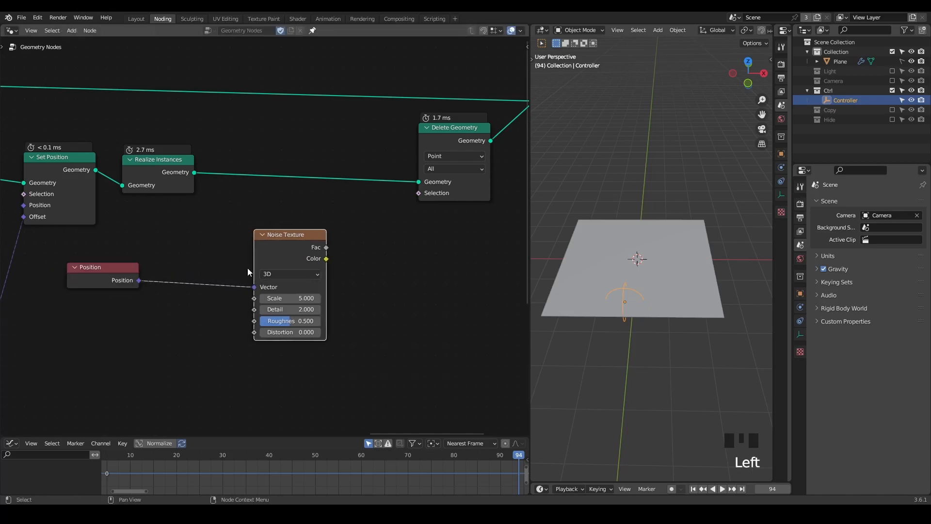
# - Add a Named Attribute node reading UVMap, connect it to the Noise Texture's Vector, and delete the Position node
pyautogui.moveTo(149, 273); pyautogui.dragTo(236, 230, button='middle')
pyautogui.hotkey('ctrl', 'a')
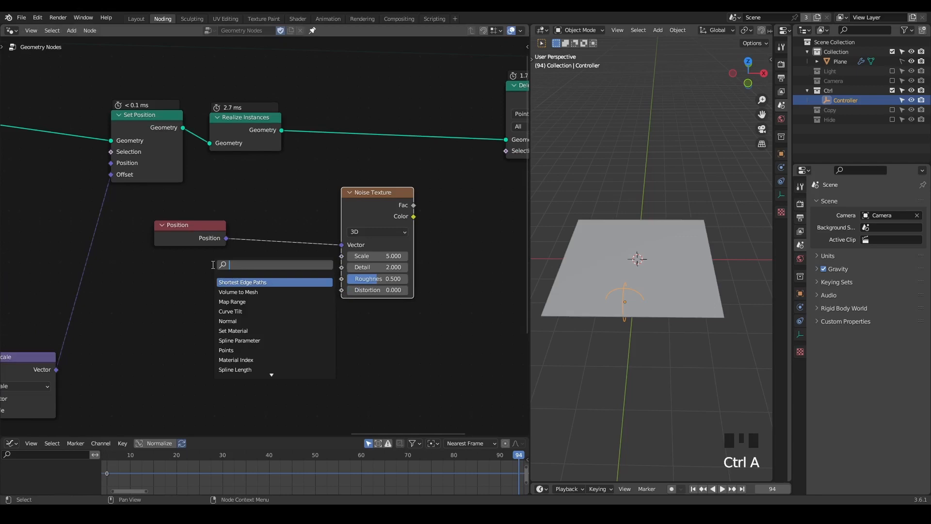
pyautogui.write('named')
pyautogui.press('Return')
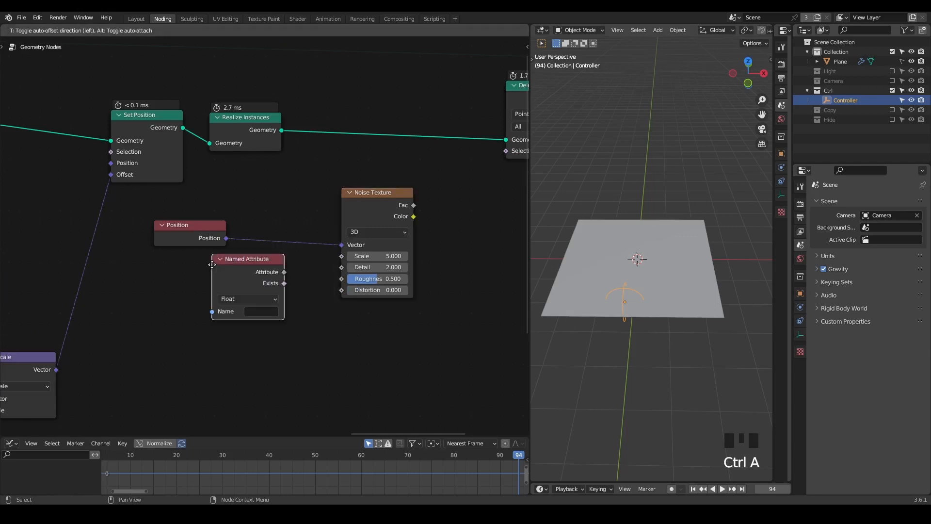
pyautogui.click(201, 292)
pyautogui.click(215, 320)
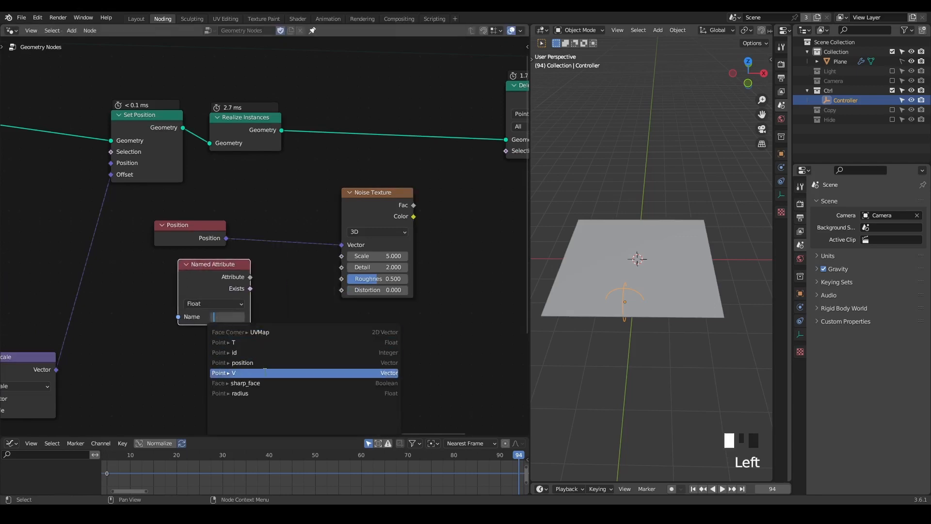
pyautogui.click(272, 339)
pyautogui.moveTo(250, 277); pyautogui.dragTo(341, 244)
pyautogui.click(194, 234)
pyautogui.press('x')
# - Connect the Noise Texture's Fac to Delete Geometry's Selection and annotate a greater-than sign beside the link
pyautogui.moveTo(265, 250); pyautogui.dragTo(95, 276, button='middle')
pyautogui.moveTo(218, 218); pyautogui.dragTo(339, 176)
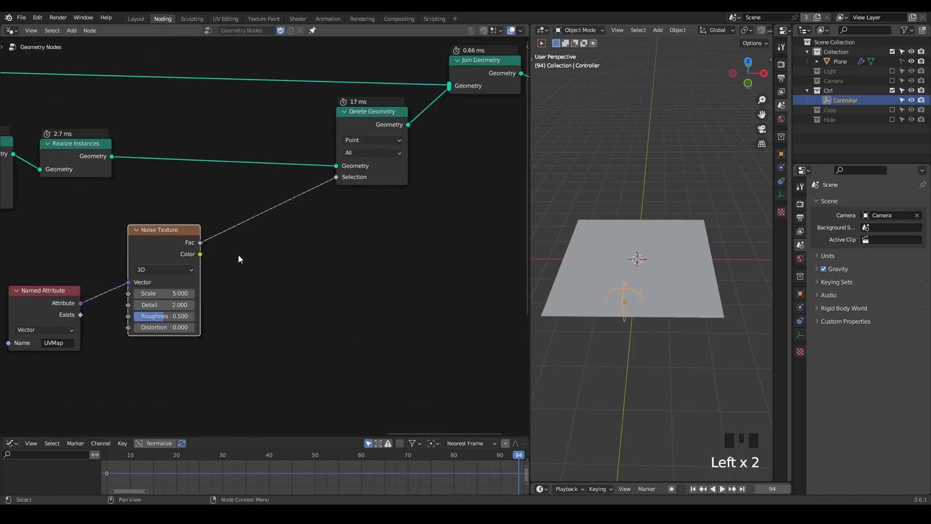
pyautogui.moveTo(233, 234)
pyautogui.mouseDown()
pyautogui.moveTo(269, 247)
pyautogui.moveTo(236, 260)
pyautogui.mouseUp()
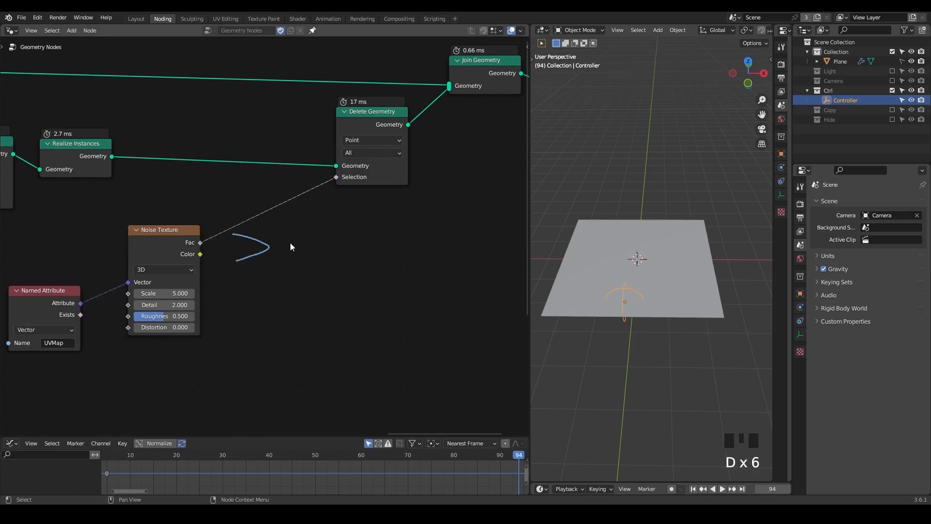
# - Annotate a zero after the greater-than sign and move Delete Geometry, Join Geometry and Group Output farther along
pyautogui.moveTo(287, 237); pyautogui.dragTo(281, 242)
pyautogui.moveTo(471, 150); pyautogui.dragTo(377, 190, button='middle')
pyautogui.scroll(-2, 498, 83)
pyautogui.moveTo(498, 83); pyautogui.dragTo(240, 226)
pyautogui.press('g')
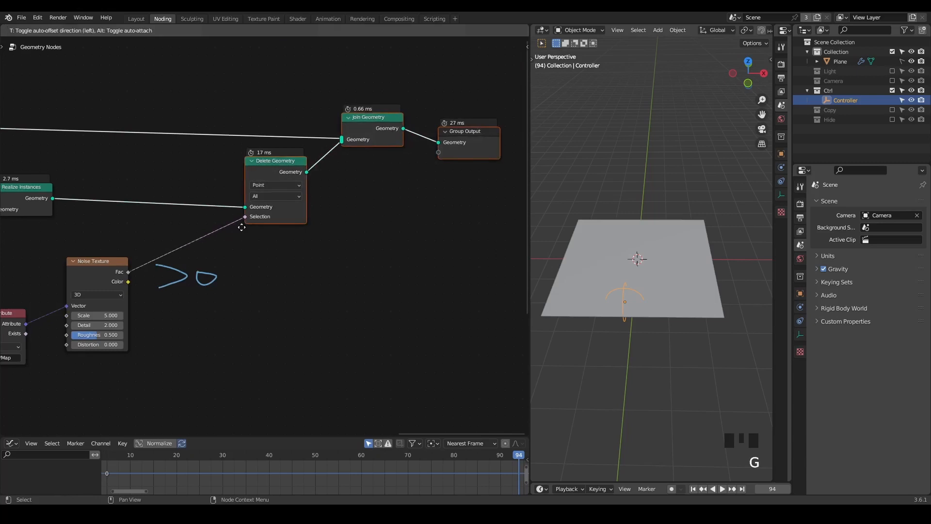
# - Erase the greater-than-zero annotation and insert an Add math node between the Noise Texture's Fac and Delete Geometry's Selection
pyautogui.moveTo(218, 270); pyautogui.dragTo(298, 222, button='middle')
pyautogui.scroll(2, 297, 222)
pyautogui.moveTo(310, 206); pyautogui.dragTo(209, 235, button='right')
pyautogui.moveTo(181, 224); pyautogui.dragTo(291, 227)
pyautogui.write('add')
pyautogui.click(322, 244)
pyautogui.click(382, 236)
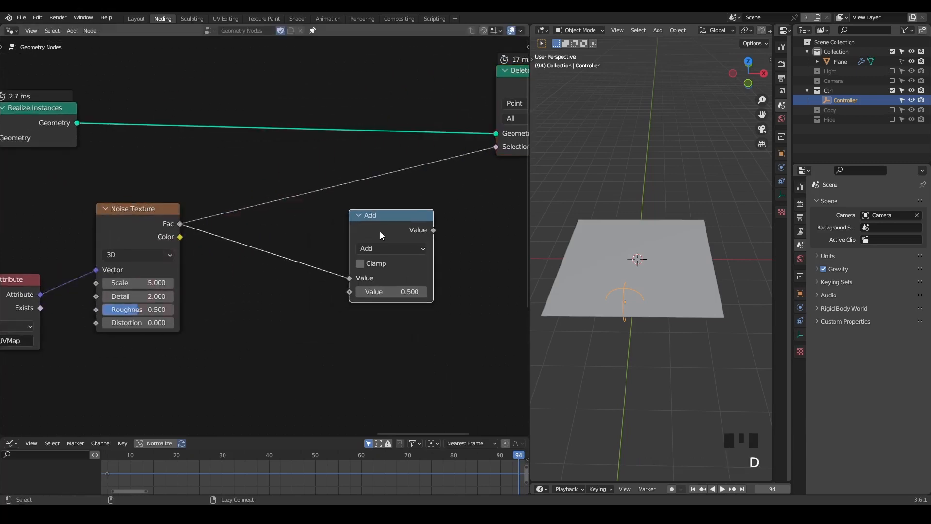
pyautogui.keyDown('alt'); pyautogui.moveTo(379, 229); pyautogui.dragTo(354, 169); pyautogui.keyUp('alt')
# - Try the Add node's second value at -0.490 and then -0.690 to test how much of the spheres is deleted
pyautogui.keyDown('shift'); pyautogui.moveTo(372, 232); pyautogui.dragTo(345, 232); pyautogui.keyUp('shift')
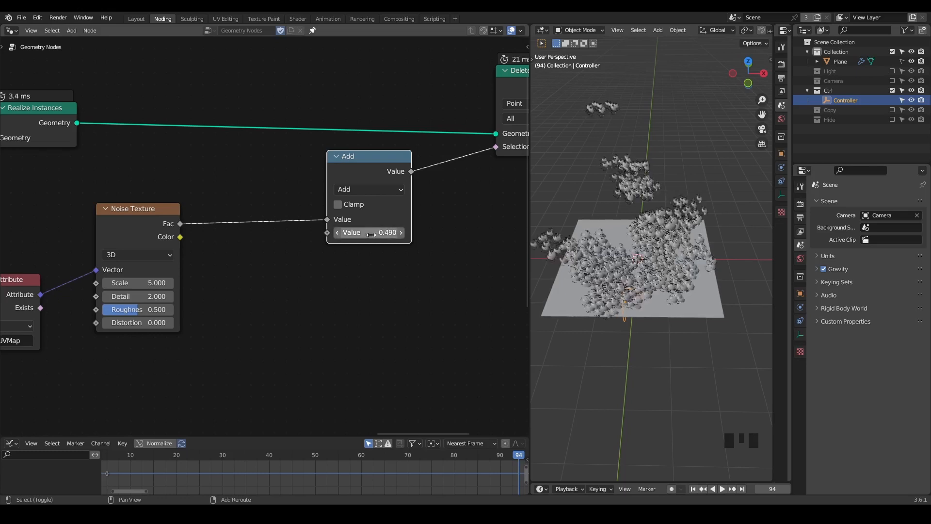
pyautogui.scroll(3, 657, 270)
pyautogui.moveTo(657, 270)
pyautogui.mouseDown(button='middle')
pyautogui.moveTo(663, 297)
pyautogui.moveTo(671, 281)
pyautogui.mouseUp(button='middle')
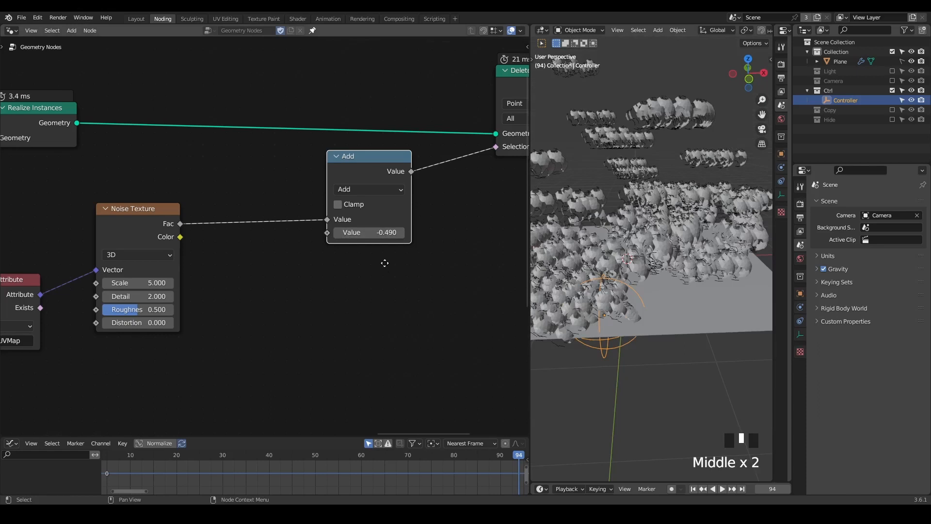
pyautogui.scroll(-2, 385, 262)
pyautogui.keyDown('shift'); pyautogui.moveTo(357, 258); pyautogui.dragTo(364, 257); pyautogui.keyUp('shift')
pyautogui.moveTo(329, 293); pyautogui.dragTo(372, 263, button='middle')
pyautogui.scroll(-3, 406, 263)
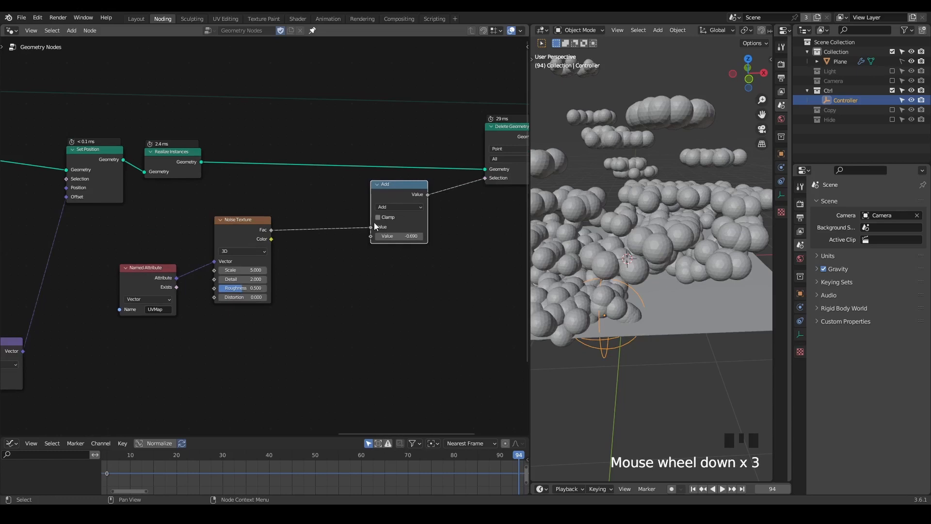
# - Duplicate the G_Remap 0-1 node with its input link and place the copy above the UVMap Named Attribute node
pyautogui.moveTo(389, 217); pyautogui.dragTo(395, 231)
pyautogui.scroll(-4, 461, 249)
pyautogui.moveTo(322, 270); pyautogui.dragTo(461, 239, button='middle')
pyautogui.moveTo(474, 105); pyautogui.dragTo(511, 102)
pyautogui.moveTo(185, 295); pyautogui.dragTo(292, 268, button='middle')
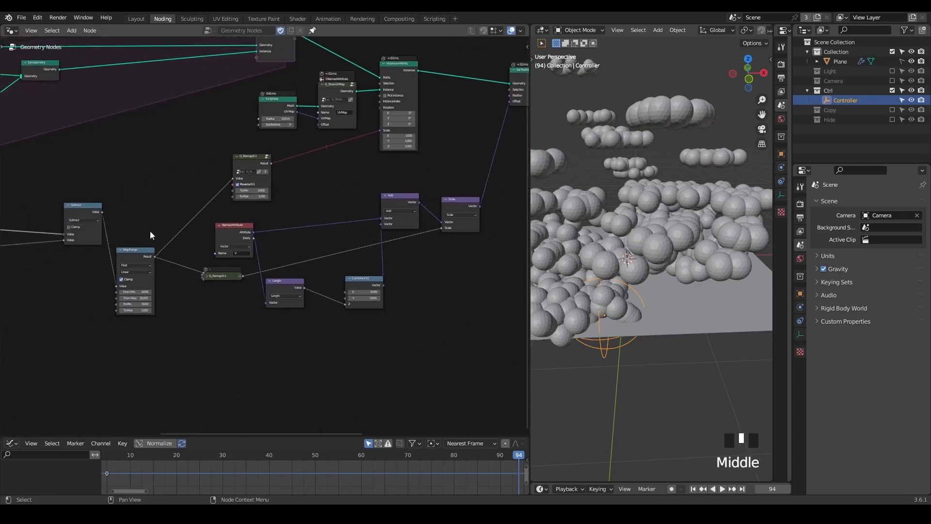
pyautogui.click(249, 161)
pyautogui.hotkey('shift', 'ctrl', 'd')
pyautogui.click(470, 121)
pyautogui.moveTo(468, 122); pyautogui.dragTo(50, 233, button='middle')
pyautogui.press('g')
pyautogui.click(187, 216)
pyautogui.scroll(8, 197, 264)
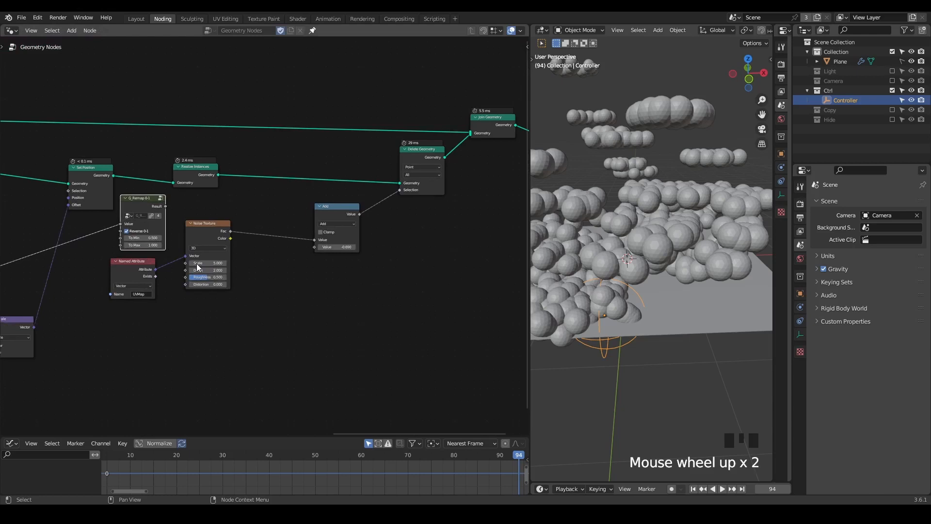
# - On the copied G_Remap 0-1, disable Reverse 0-1, set To Min -1 and To Max 0, and connect Result to Add's second value
pyautogui.moveTo(197, 263); pyautogui.dragTo(239, 274)
pyautogui.moveTo(170, 270); pyautogui.dragTo(236, 243, button='middle')
pyautogui.click(116, 205)
pyautogui.click(143, 210)
pyautogui.write('-1')
pyautogui.press('Return')
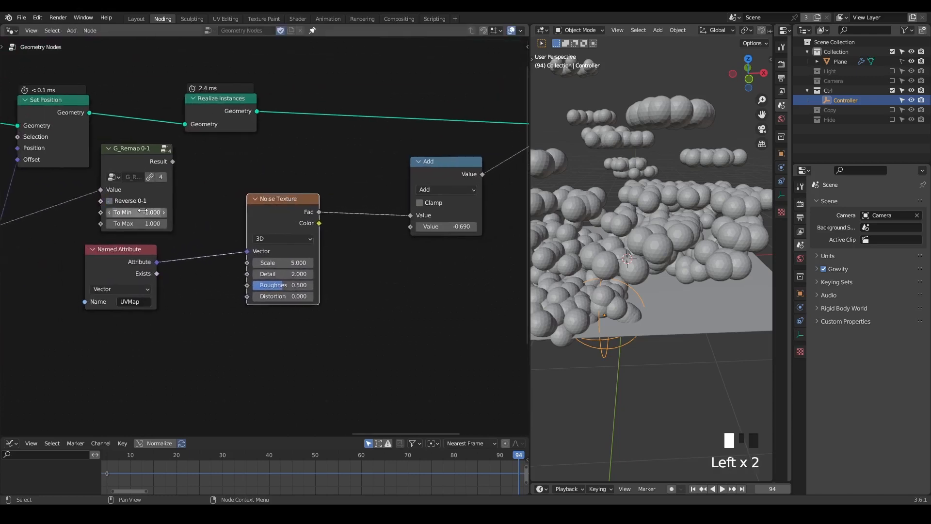
pyautogui.click(140, 223)
pyautogui.moveTo(173, 161); pyautogui.dragTo(410, 226)
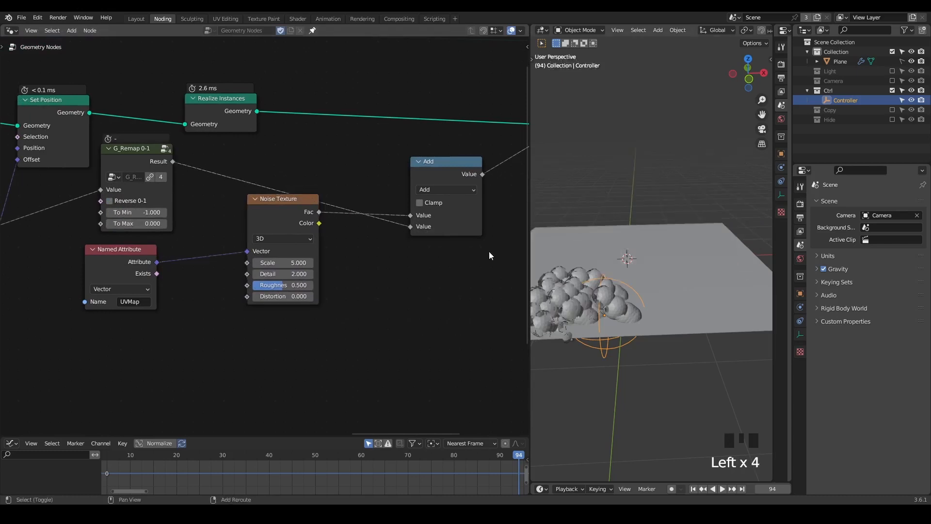
# - Play the simulation while moving the Controller horizontally across the plane, stop playback, and inspect the dissolving spheres up close
pyautogui.keyDown('shift'); pyautogui.moveTo(603, 267); pyautogui.dragTo(625, 258, button='middle'); pyautogui.keyUp('shift')
pyautogui.scroll(-2, 630, 258)
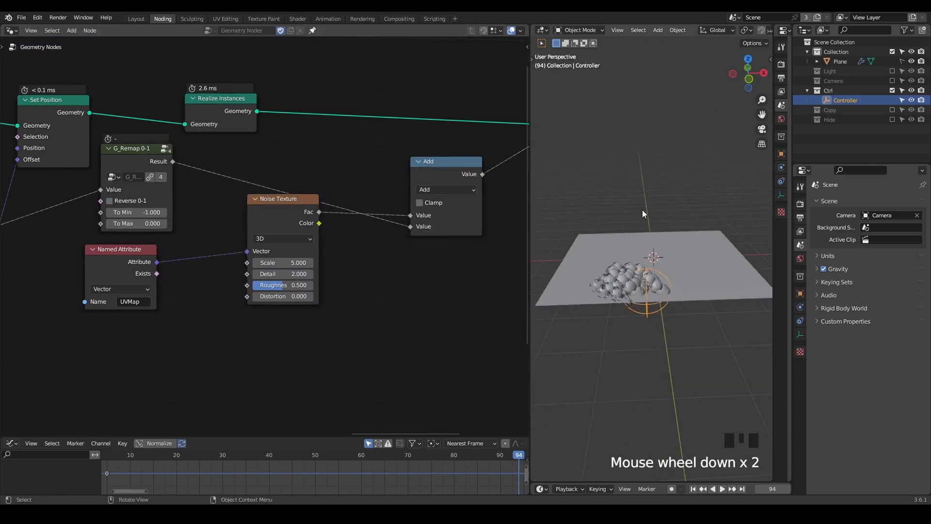
pyautogui.press('space')
pyautogui.press('g')
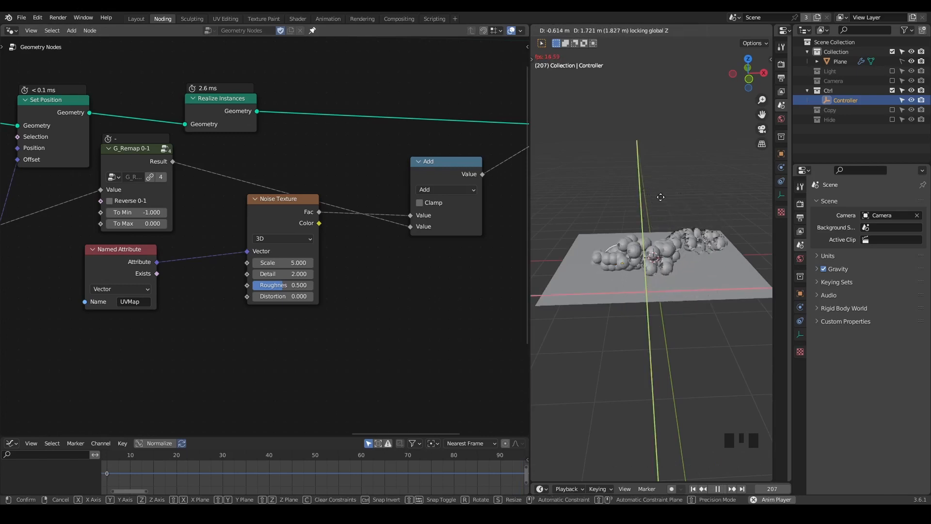
pyautogui.click(681, 239)
pyautogui.press('space')
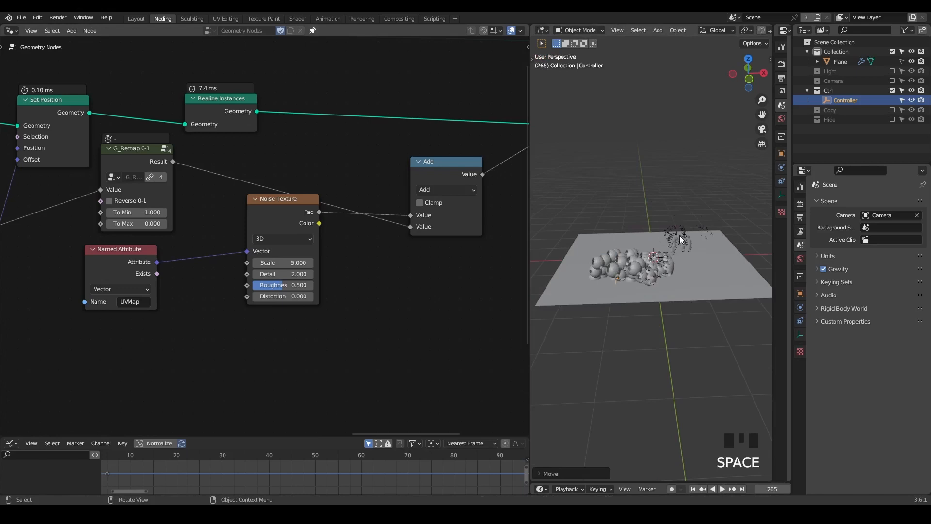
pyautogui.scroll(2, 681, 239)
pyautogui.moveTo(682, 239); pyautogui.dragTo(620, 233, button='middle')
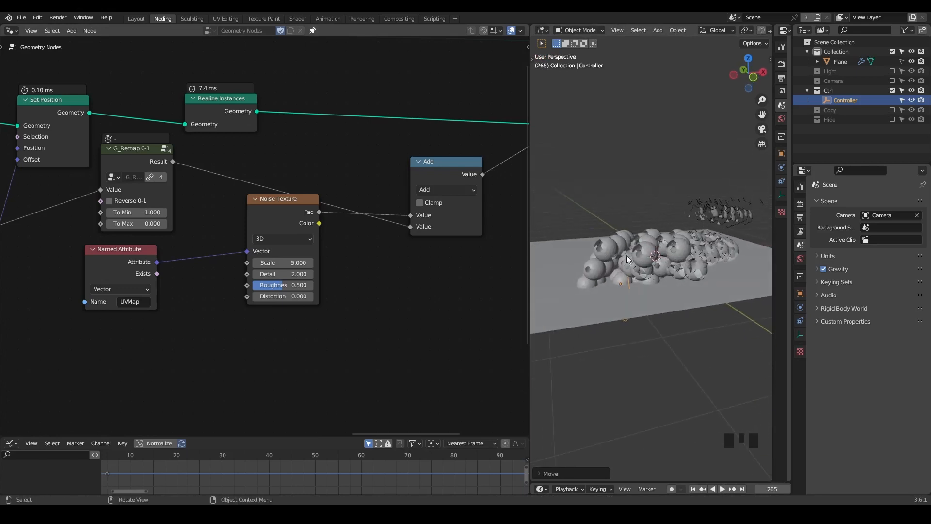
pyautogui.moveTo(626, 254); pyautogui.dragTo(630, 280, button='middle')
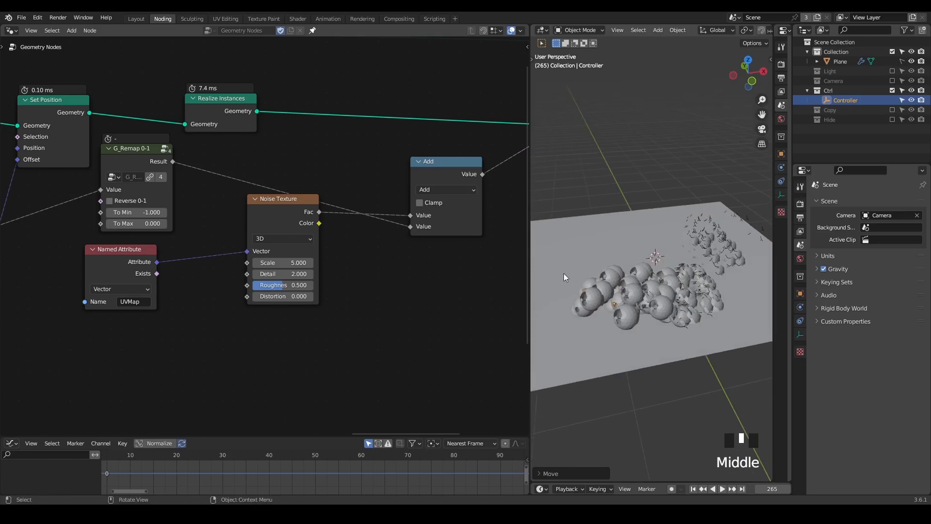
# - Move Realize Instances, Noise Texture, Add, Delete Geometry, Join Geometry and Group Output together farther along to make room
pyautogui.scroll(-1, 383, 239)
pyautogui.moveTo(383, 239)
pyautogui.mouseDown(button='middle')
pyautogui.moveTo(339, 247)
pyautogui.moveTo(380, 247)
pyautogui.mouseUp(button='middle')
pyautogui.moveTo(214, 250); pyautogui.dragTo(479, 216, button='middle')
pyautogui.moveTo(220, 78)
pyautogui.mouseDown()
pyautogui.moveTo(245, 80)
pyautogui.moveTo(236, 82)
pyautogui.mouseUp()
pyautogui.moveTo(410, 190); pyautogui.dragTo(473, 253, button='middle')
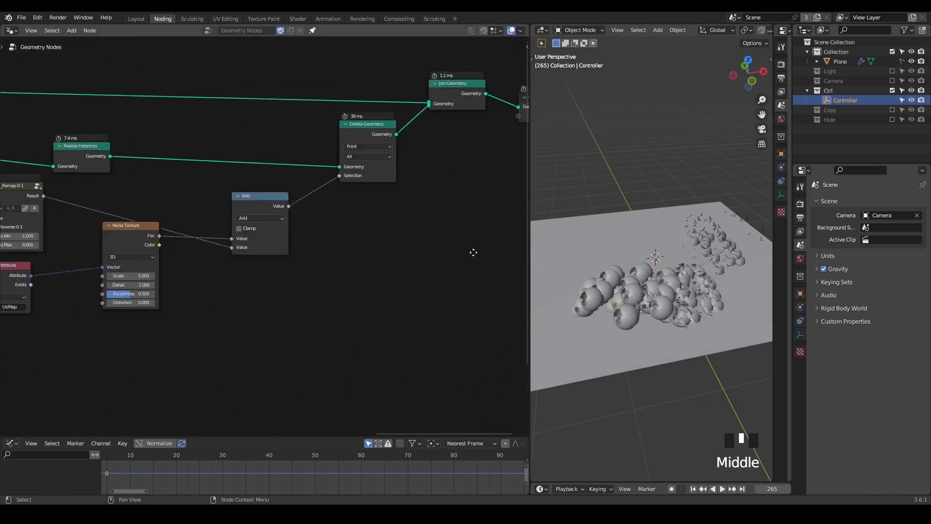
pyautogui.scroll(-4, 473, 252)
pyautogui.moveTo(500, 71); pyautogui.dragTo(129, 295)
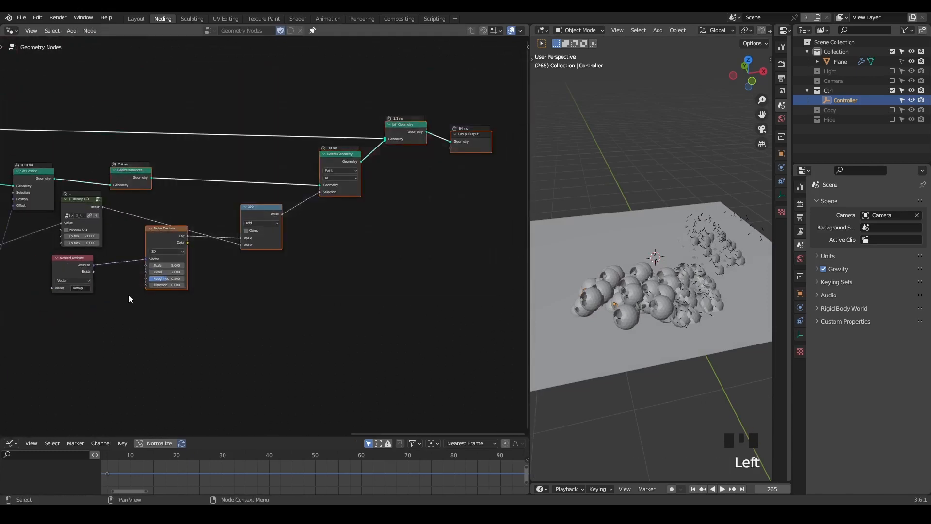
pyautogui.press('g')
pyautogui.click(259, 298)
# - Change the Noise Texture's dimensions to 2D and shift the node slightly lower
pyautogui.moveTo(258, 297); pyautogui.dragTo(263, 246, button='middle')
pyautogui.click(449, 192)
pyautogui.click(449, 191)
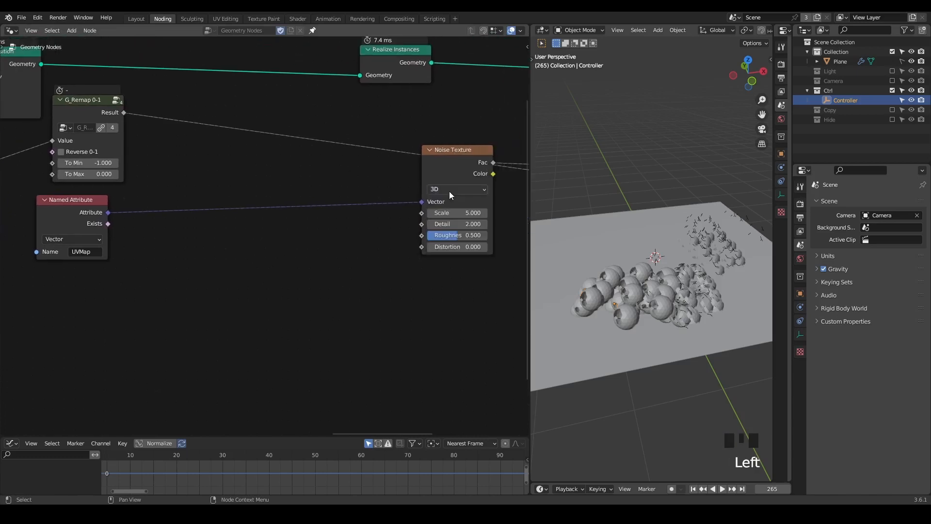
pyautogui.click(450, 192)
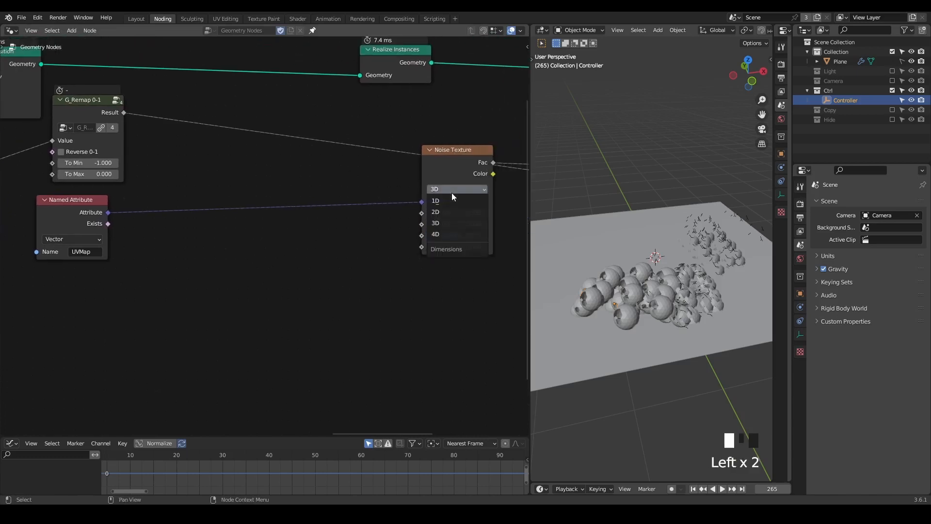
pyautogui.click(444, 189)
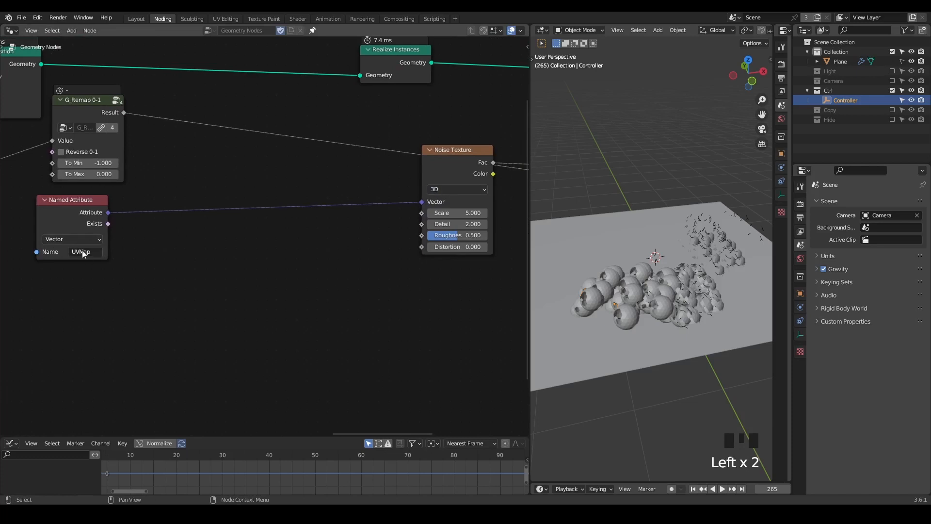
pyautogui.moveTo(447, 190); pyautogui.dragTo(458, 211)
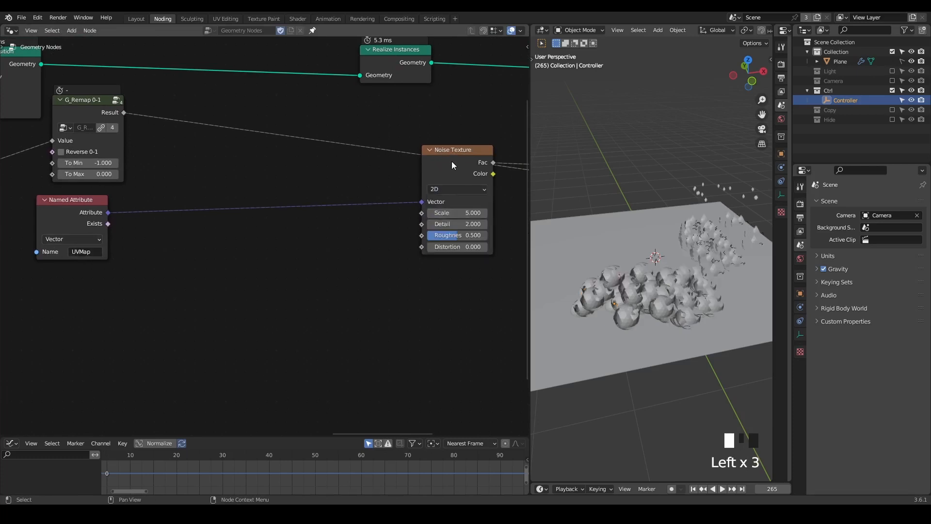
pyautogui.moveTo(447, 163); pyautogui.dragTo(436, 184)
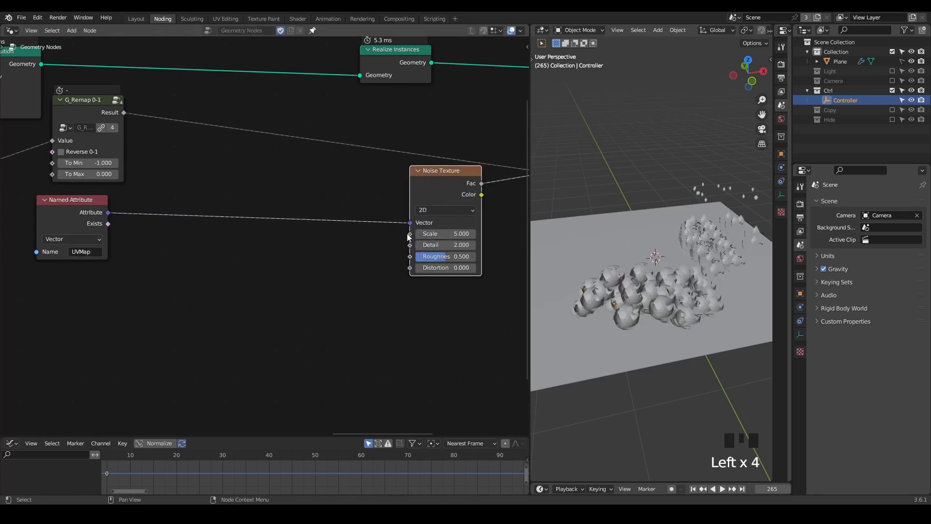
# - Insert a G_Vector Seed group node between the UVMap Named Attribute and the Noise Texture's Vector input
pyautogui.moveTo(298, 232); pyautogui.dragTo(339, 249, button='middle')
pyautogui.scroll(-1, 214, 187)
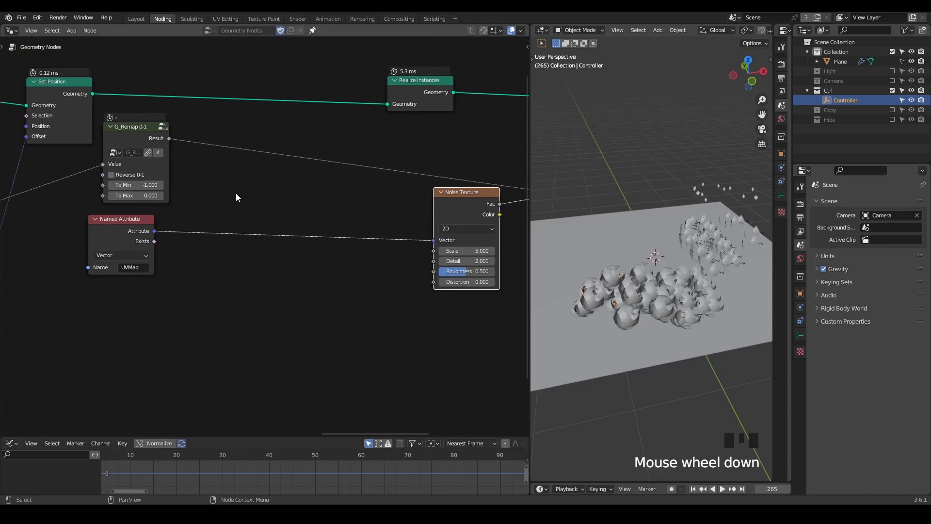
pyautogui.hotkey('ctrl', 'a')
pyautogui.write('vector se')
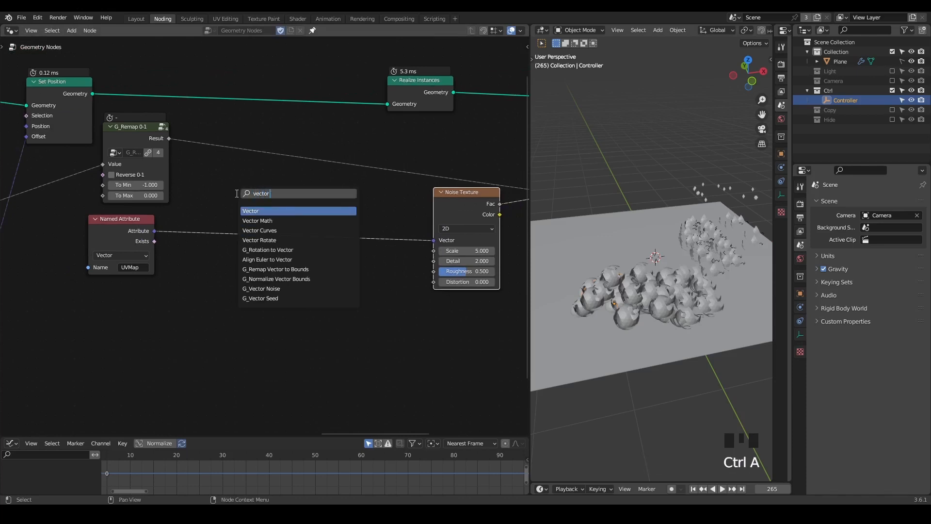
pyautogui.press('Return')
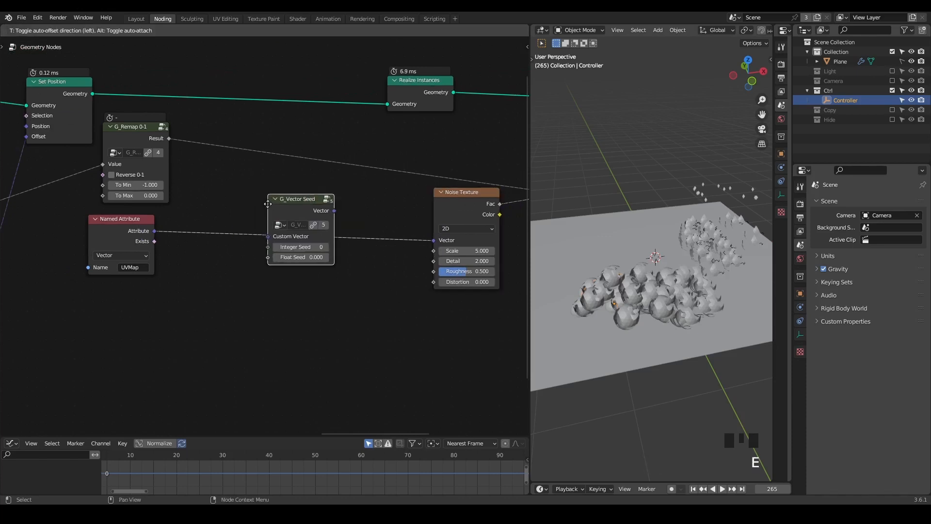
pyautogui.click(322, 198)
# - Add a Mesh Island node below Named Attribute and connect its Island Index to G_Vector Seed's Integer Seed
pyautogui.hotkey('ctrl', 'a')
pyautogui.write('mesh island')
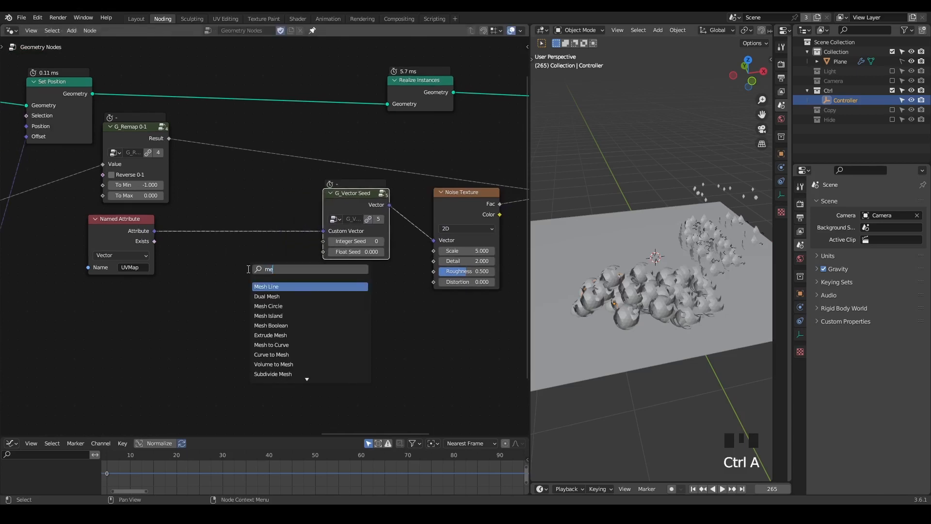
pyautogui.press('Return')
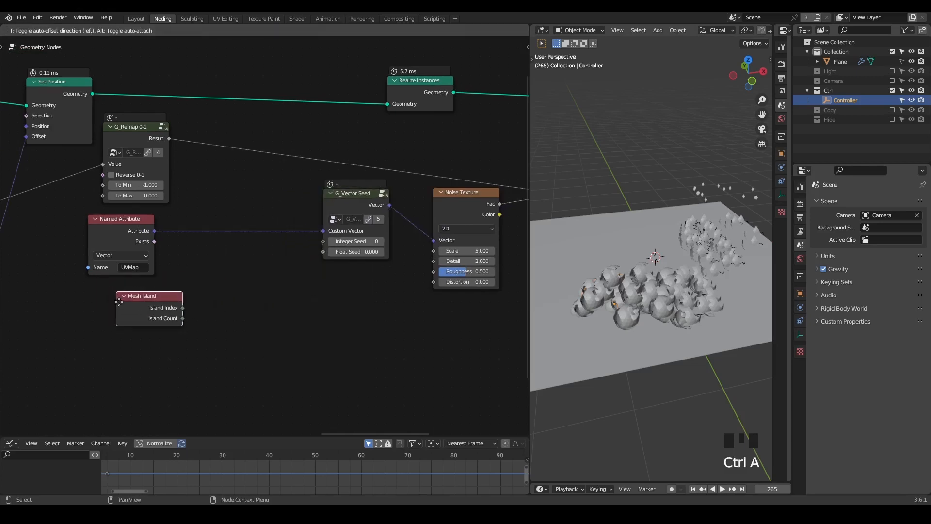
pyautogui.click(120, 301)
pyautogui.moveTo(185, 309); pyautogui.dragTo(323, 241)
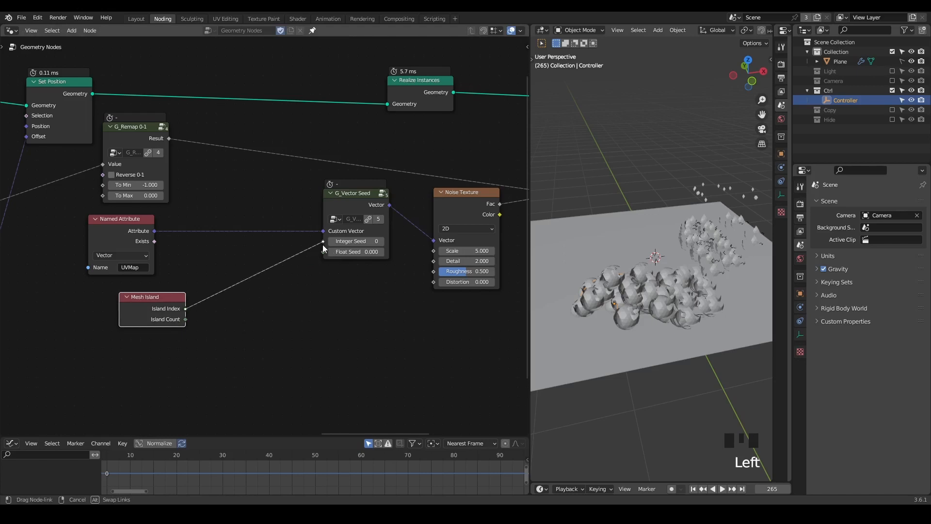
# - Play the simulation while moving the Controller along X, stop playback, and move G_Vector Seed closer to the Mesh Island node
pyautogui.press('space')
pyautogui.press('g')
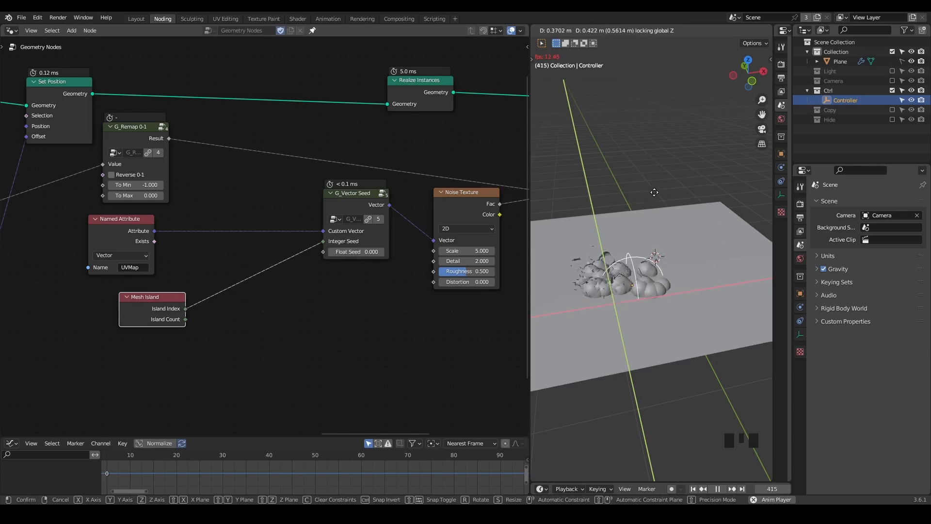
pyautogui.press('x')
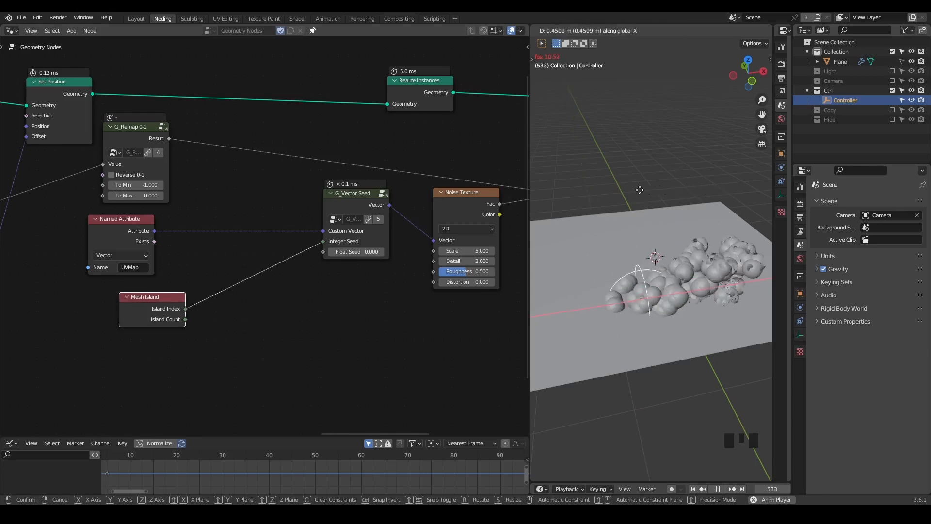
pyautogui.click(638, 191)
pyautogui.press('space')
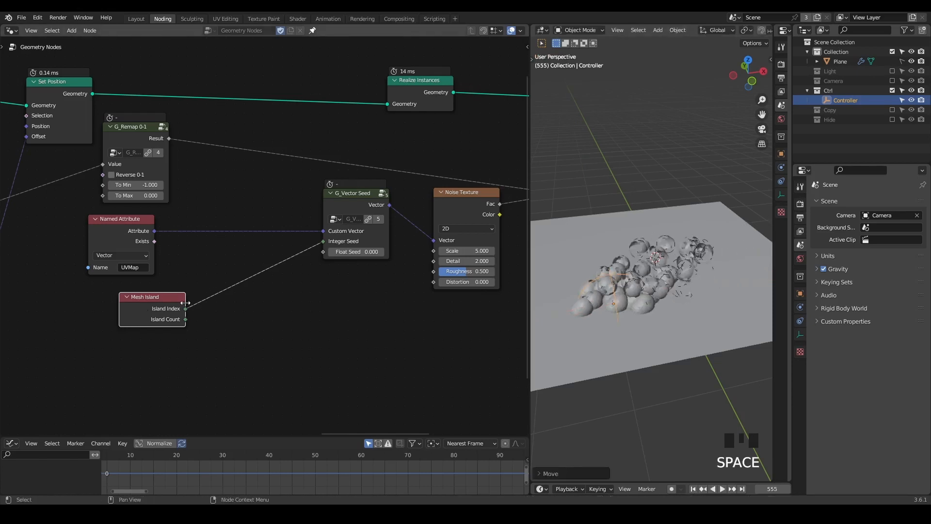
pyautogui.moveTo(337, 220); pyautogui.dragTo(284, 244)
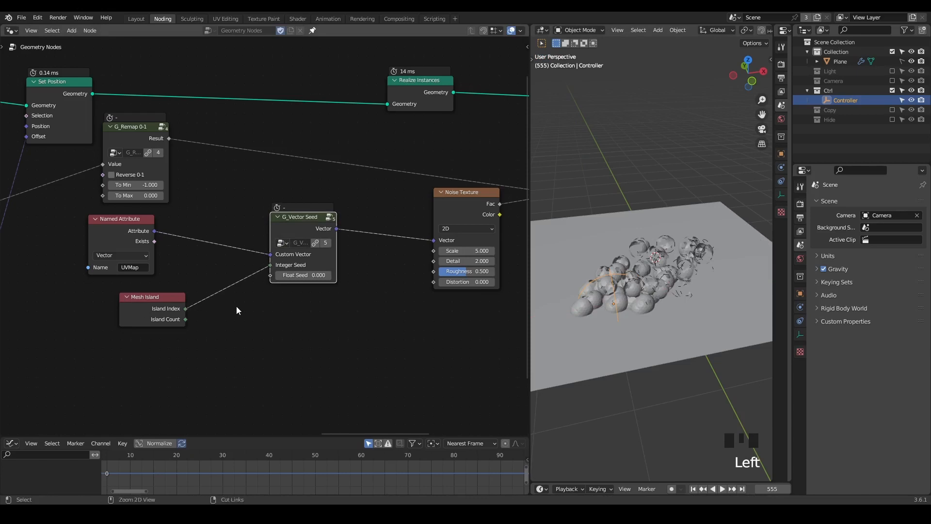
# - Add a G_Attribute Instance group node below G_Vector Seed, and delete it
pyautogui.hotkey('shift', 'a')
pyautogui.write('attribute instance')
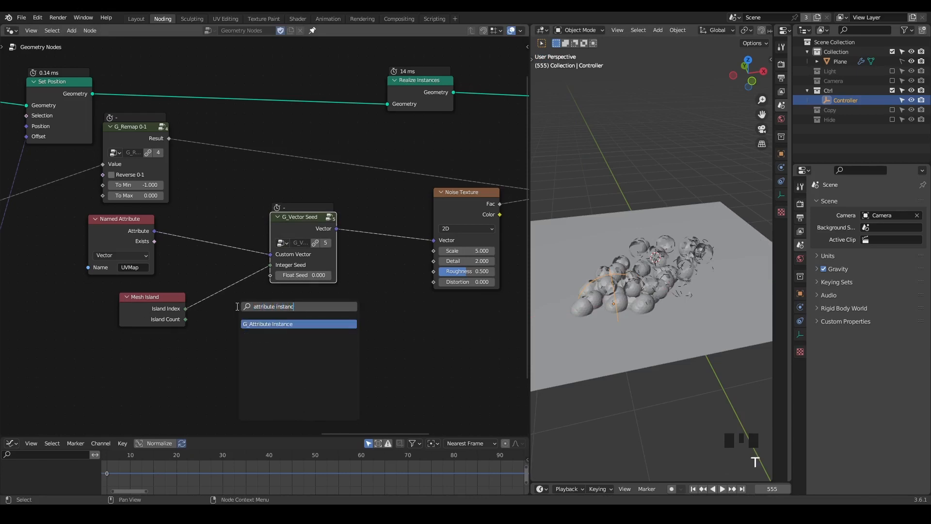
pyautogui.press('Return')
pyautogui.click(235, 306)
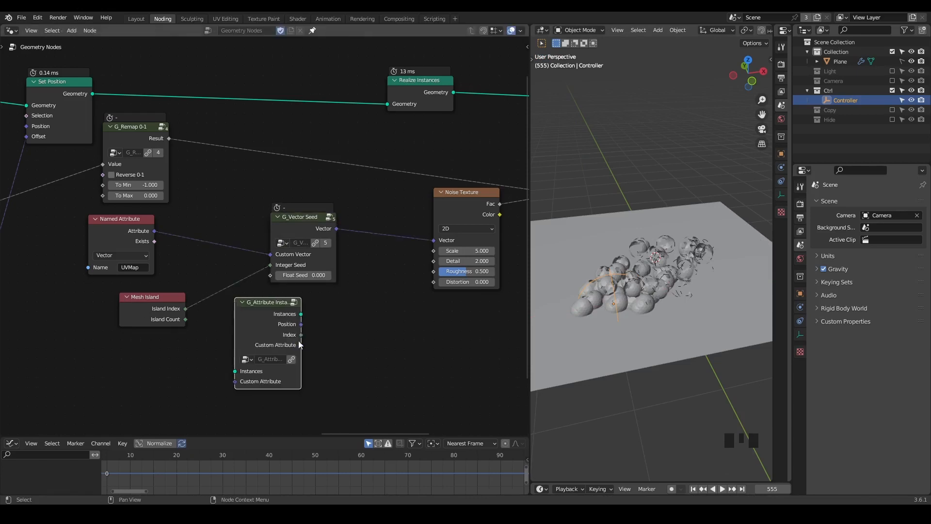
pyautogui.click(243, 301)
pyautogui.click(243, 301)
pyautogui.moveTo(264, 340)
pyautogui.mouseDown()
pyautogui.moveTo(245, 106)
pyautogui.moveTo(249, 237)
pyautogui.moveTo(268, 348)
pyautogui.mouseUp()
pyautogui.press('x')
# - Play the simulation again while moving the Controller along the X axis
pyautogui.press('g')
pyautogui.press('x')
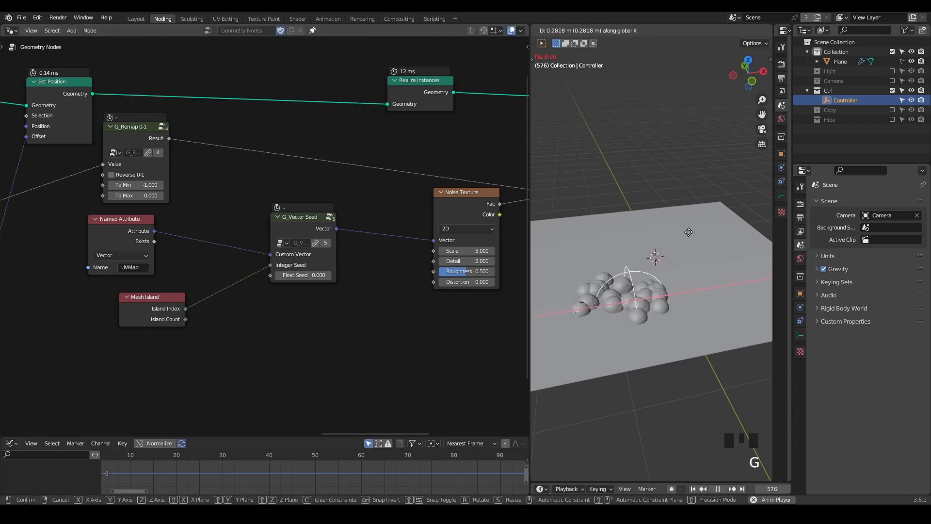
pyautogui.click(703, 249)
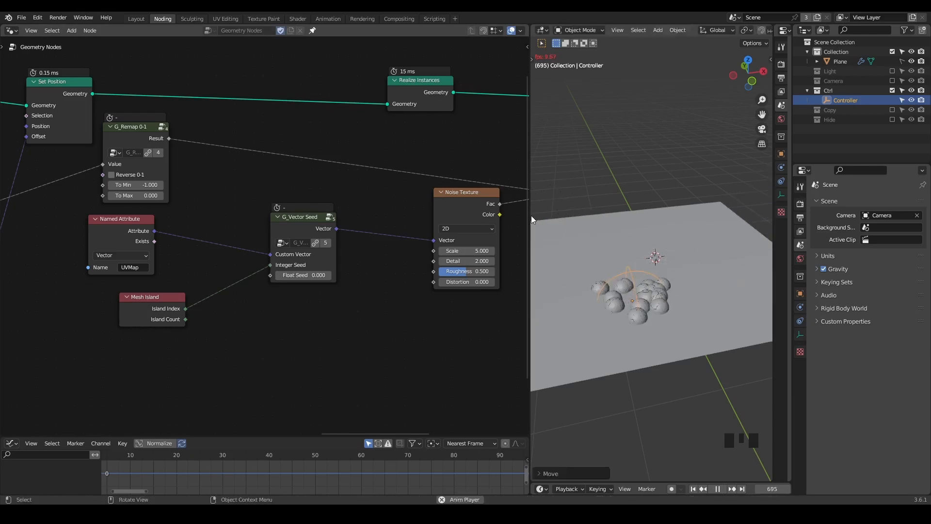
# - Enlarge the 3D viewport, stop playback, examine the dissolving spheres up close, and return to the first frame
pyautogui.moveTo(530, 215); pyautogui.dragTo(421, 216)
pyautogui.moveTo(551, 270)
pyautogui.mouseDown(button='middle')
pyautogui.moveTo(542, 252)
pyautogui.moveTo(551, 260)
pyautogui.mouseUp(button='middle')
pyautogui.scroll(2, 551, 259)
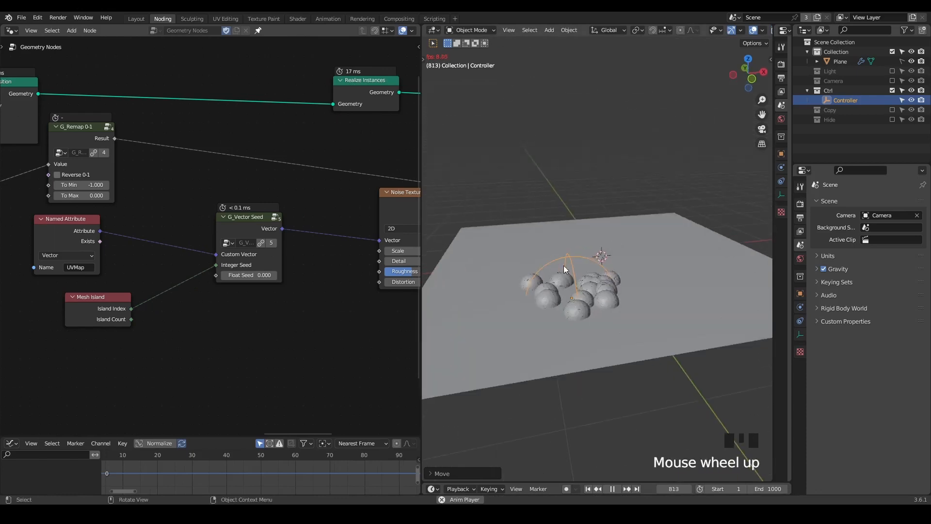
pyautogui.press('space')
pyautogui.scroll(2, 587, 307)
pyautogui.scroll(-1, 574, 307)
pyautogui.moveTo(548, 296); pyautogui.dragTo(548, 247, button='middle')
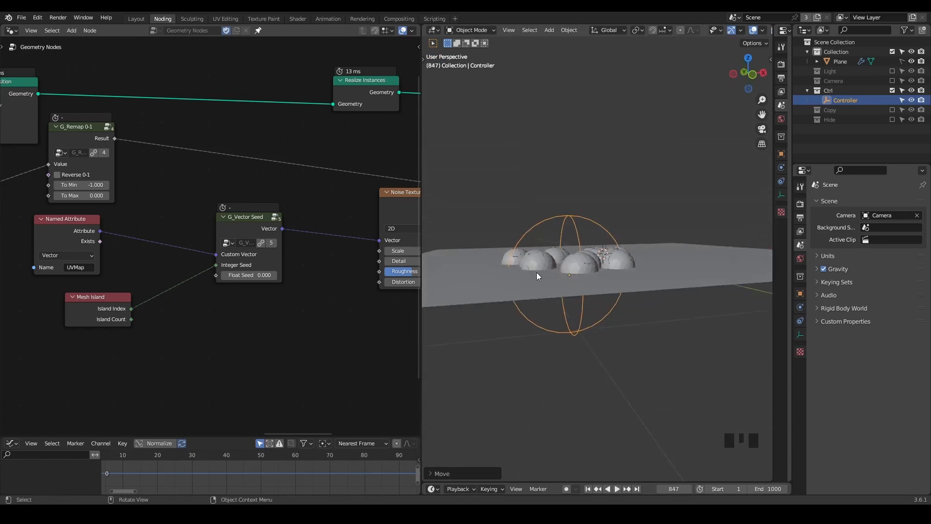
pyautogui.moveTo(536, 272); pyautogui.dragTo(550, 287, button='middle')
pyautogui.scroll(1, 551, 287)
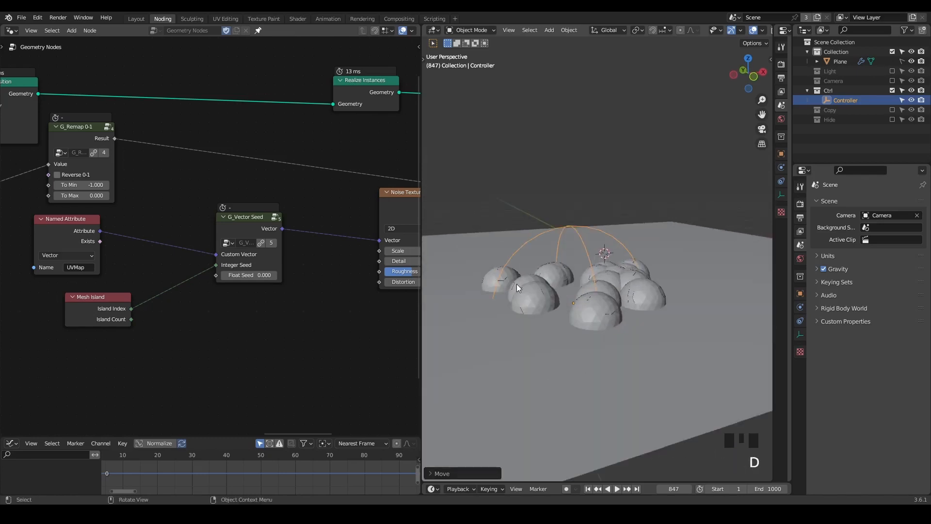
pyautogui.moveTo(523, 285); pyautogui.dragTo(523, 283)
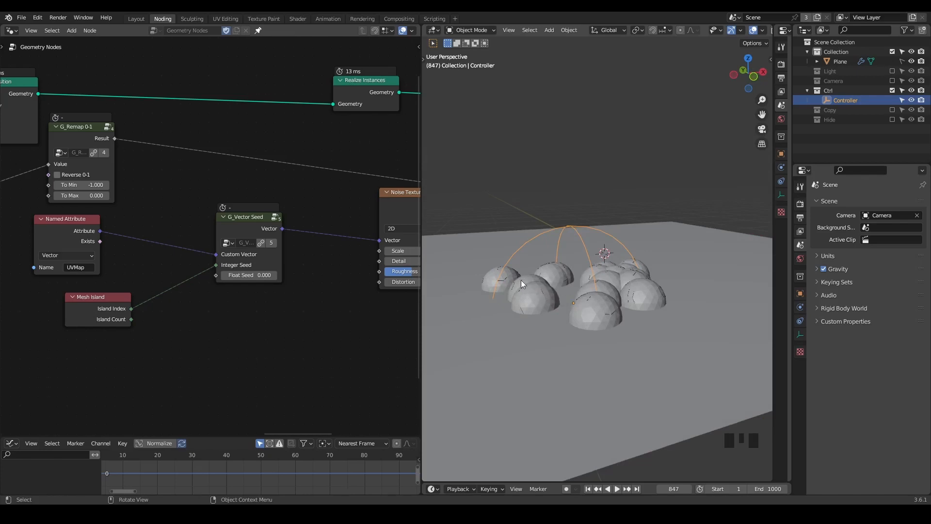
pyautogui.press('space')
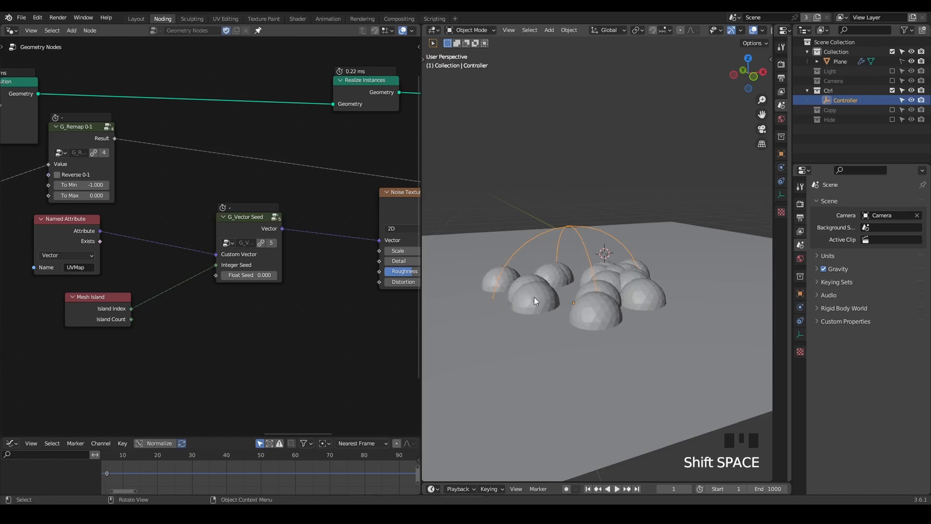
# - Play the simulation while moving the Controller across the horizontal plane, stop playback, and return to the first frame
pyautogui.moveTo(595, 270); pyautogui.dragTo(598, 237, button='middle')
pyautogui.scroll(-2, 595, 312)
pyautogui.moveTo(397, 198); pyautogui.dragTo(271, 205, button='middle')
pyautogui.moveTo(272, 205); pyautogui.dragTo(237, 190)
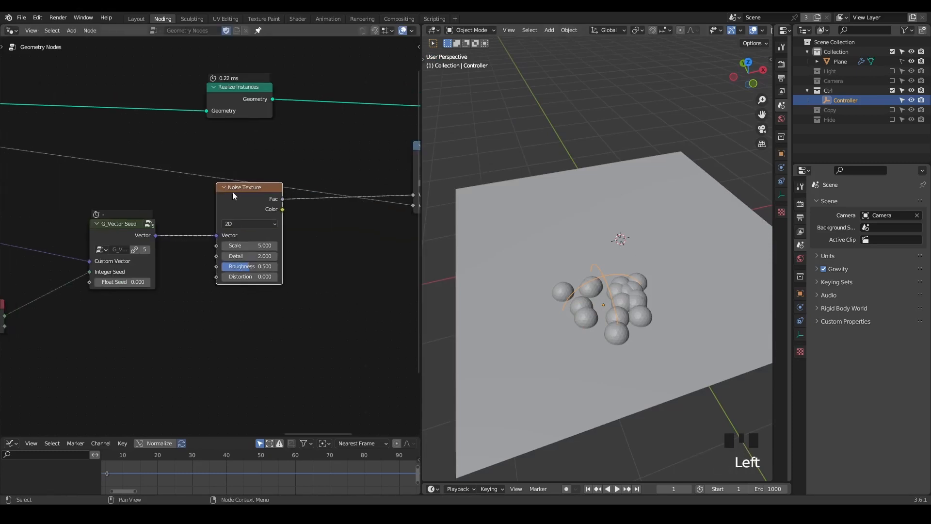
pyautogui.press('g')
pyautogui.rightClick(623, 260)
pyautogui.press('space')
pyautogui.press('g')
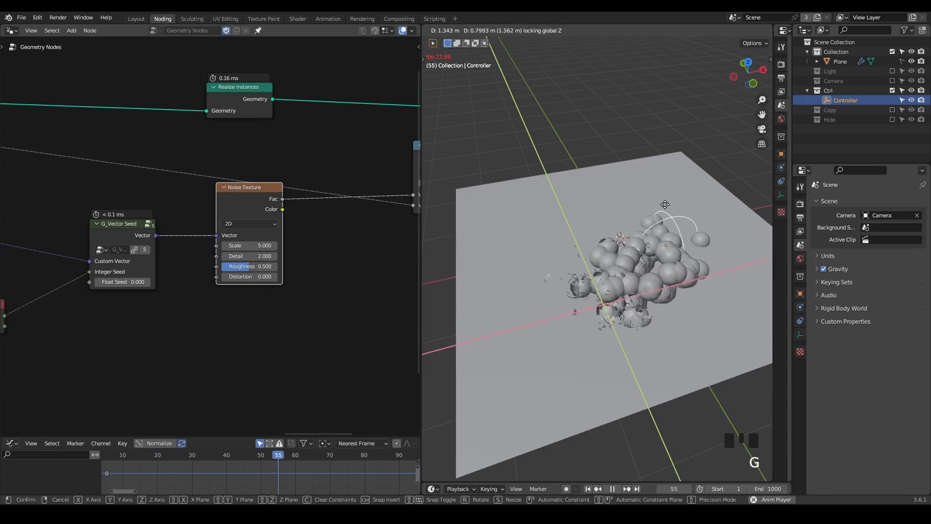
pyautogui.click(601, 237)
pyautogui.press('space')
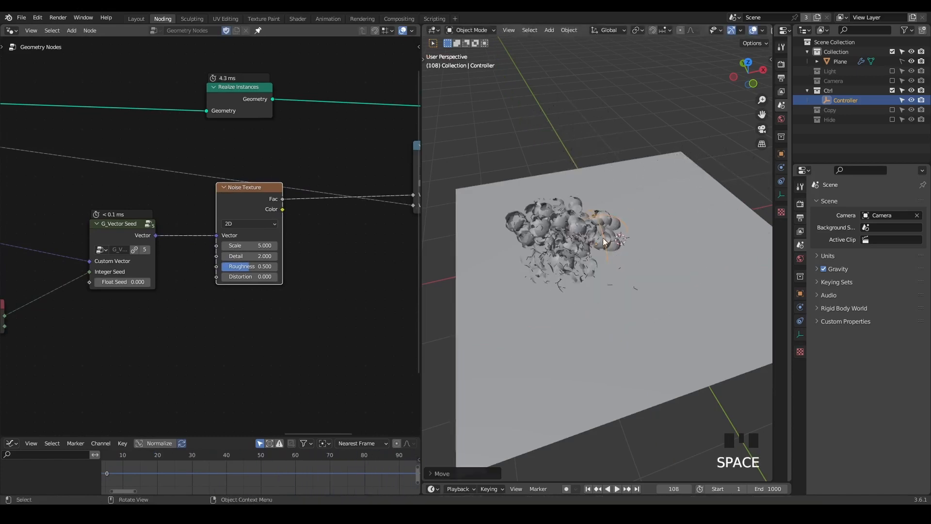
pyautogui.hotkey('shift', 'space')
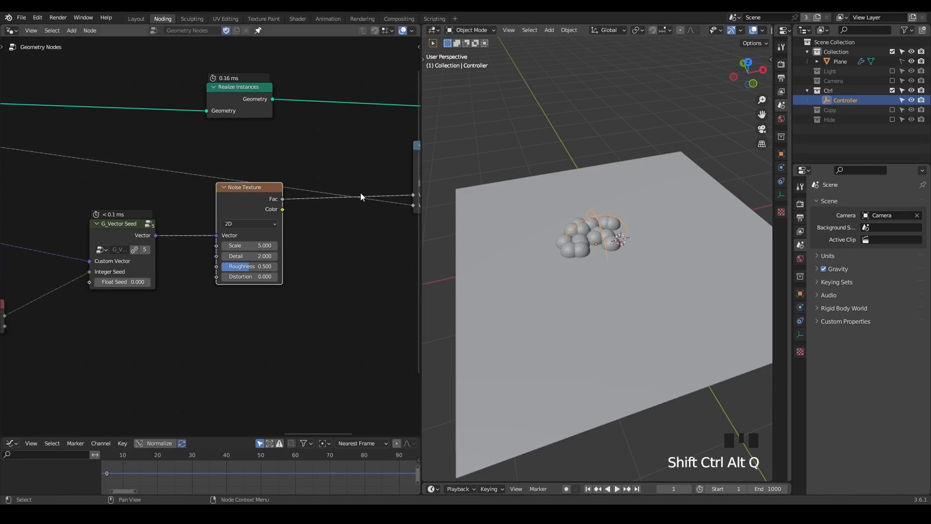
# - Widen the node editor and move the Grid, Simulation Input and G_Temporal Obj nodes farther away from G_Points Distribute to make room
pyautogui.moveTo(78, 209); pyautogui.dragTo(397, 219, button='middle')
pyautogui.scroll(-2, 220, 209)
pyautogui.moveTo(422, 186); pyautogui.dragTo(582, 187)
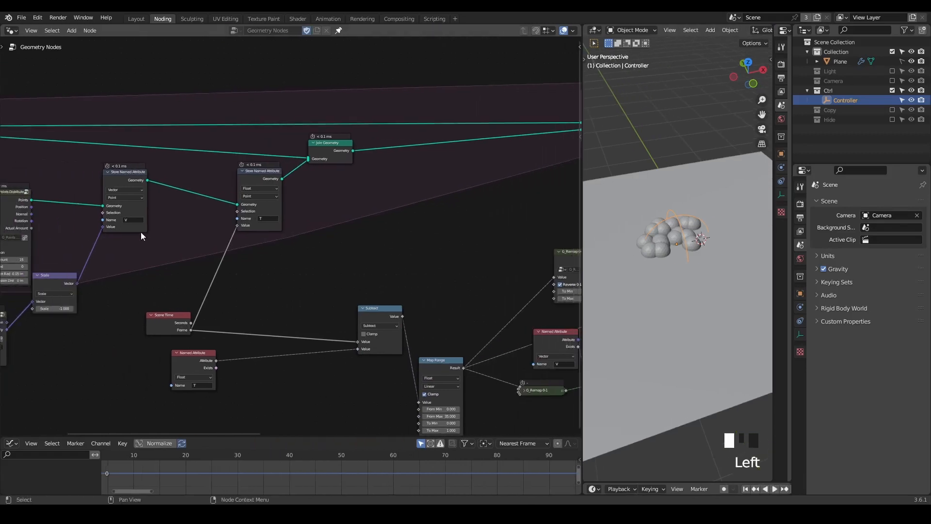
pyautogui.moveTo(140, 232); pyautogui.dragTo(476, 212, button='middle')
pyautogui.moveTo(354, 185); pyautogui.dragTo(390, 168)
pyautogui.moveTo(307, 59); pyautogui.dragTo(163, 166)
pyautogui.moveTo(233, 293); pyautogui.dragTo(275, 203)
pyautogui.moveTo(311, 77); pyautogui.dragTo(121, 146)
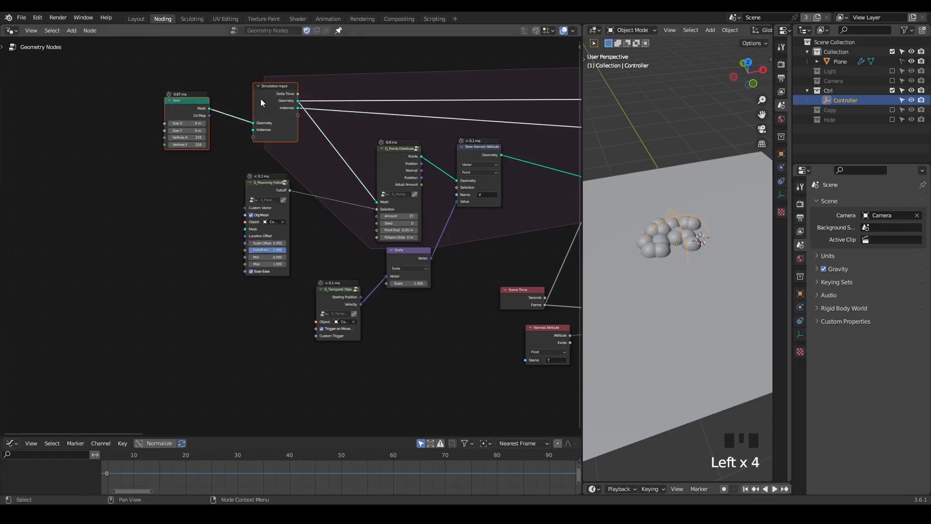
pyautogui.moveTo(261, 98); pyautogui.dragTo(52, 121)
pyautogui.moveTo(340, 299); pyautogui.dragTo(120, 285)
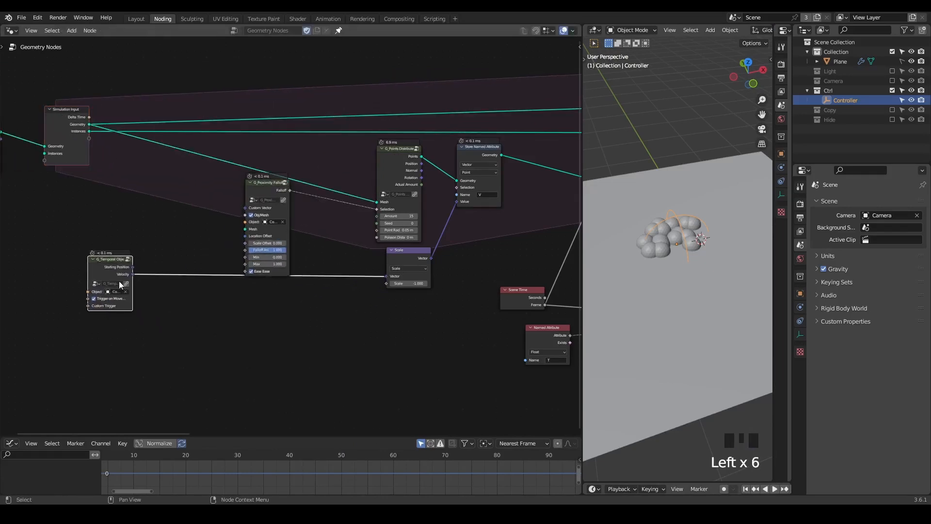
# - Collapse G_Proximity Falloff and insert a Boolean Math And node between it and G_Points Distribute's Selection
pyautogui.scroll(4, 217, 235)
pyautogui.click(235, 162)
pyautogui.moveTo(235, 162); pyautogui.dragTo(214, 238)
pyautogui.write('and')
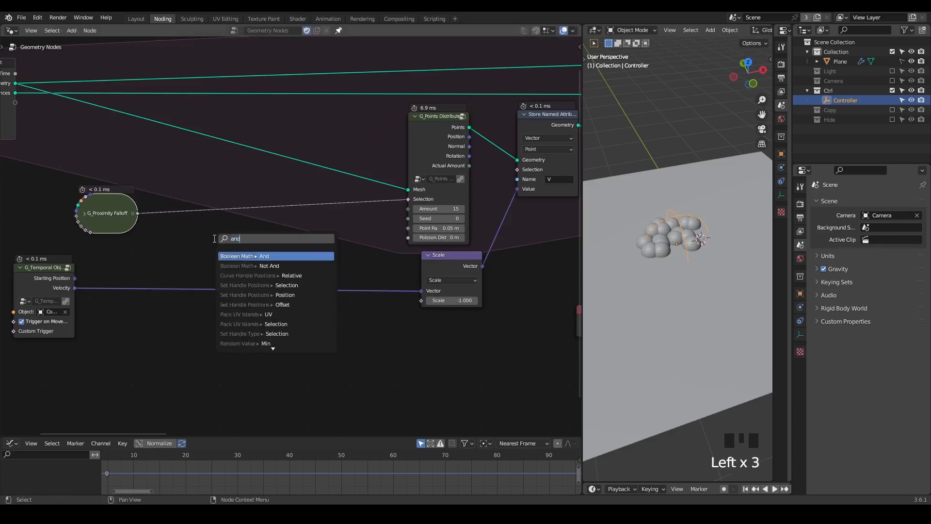
pyautogui.press('Return')
pyautogui.click(214, 239)
pyautogui.keyDown('alt'); pyautogui.moveTo(247, 228); pyautogui.dragTo(226, 178); pyautogui.keyUp('alt')
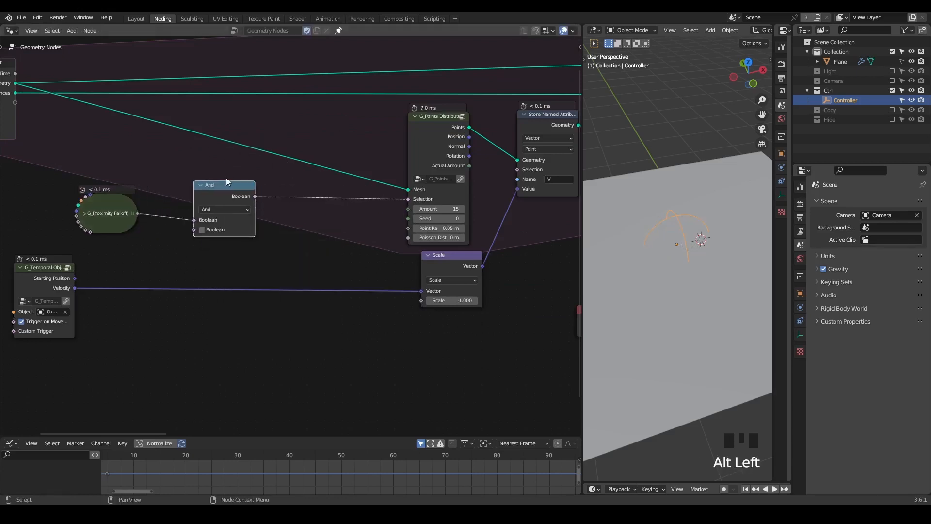
# - Add a Vector Math Length node fed by G_Temporal Obj's Velocity and connect its Value to the And node's second Boolean
pyautogui.moveTo(188, 234); pyautogui.dragTo(255, 213, button='middle')
pyautogui.moveTo(112, 256); pyautogui.dragTo(76, 294)
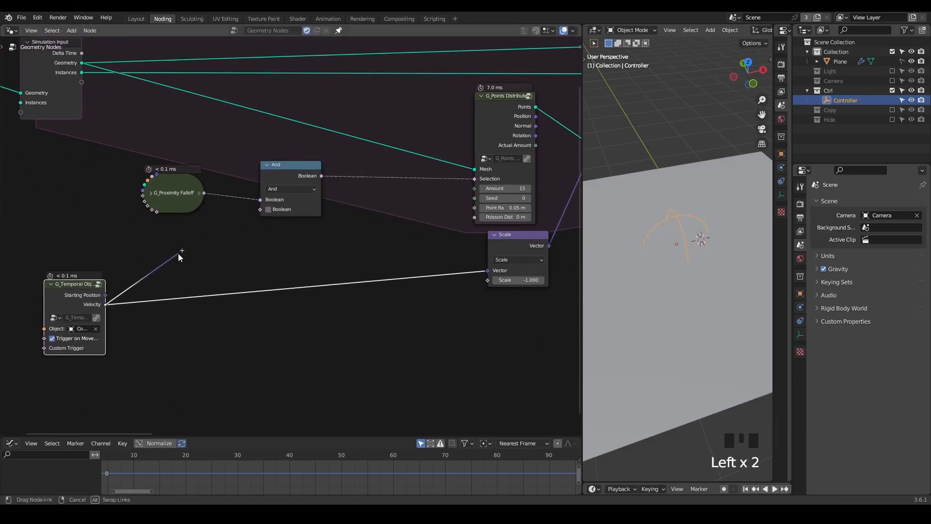
pyautogui.moveTo(179, 253); pyautogui.dragTo(178, 253)
pyautogui.write('length')
pyautogui.press('Return')
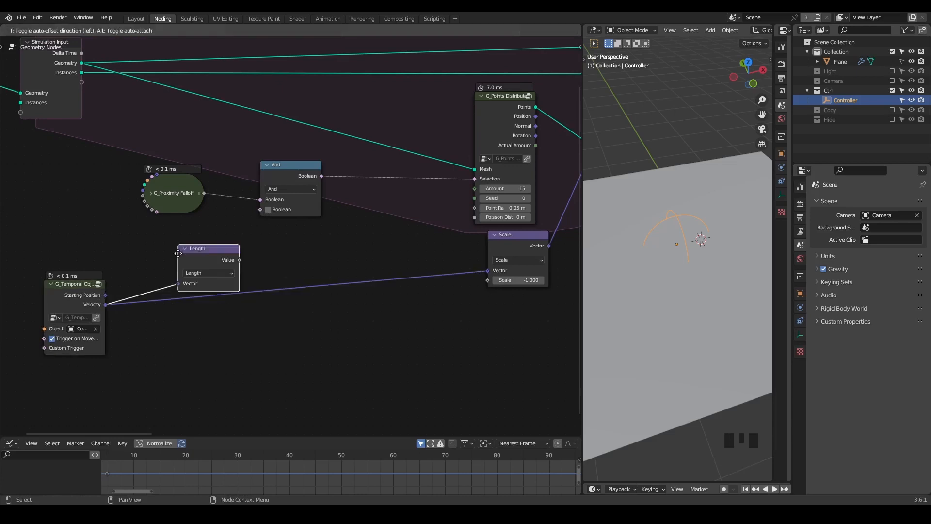
pyautogui.click(143, 253)
pyautogui.scroll(2, 160, 285)
pyautogui.moveTo(192, 277); pyautogui.dragTo(234, 263, button='middle')
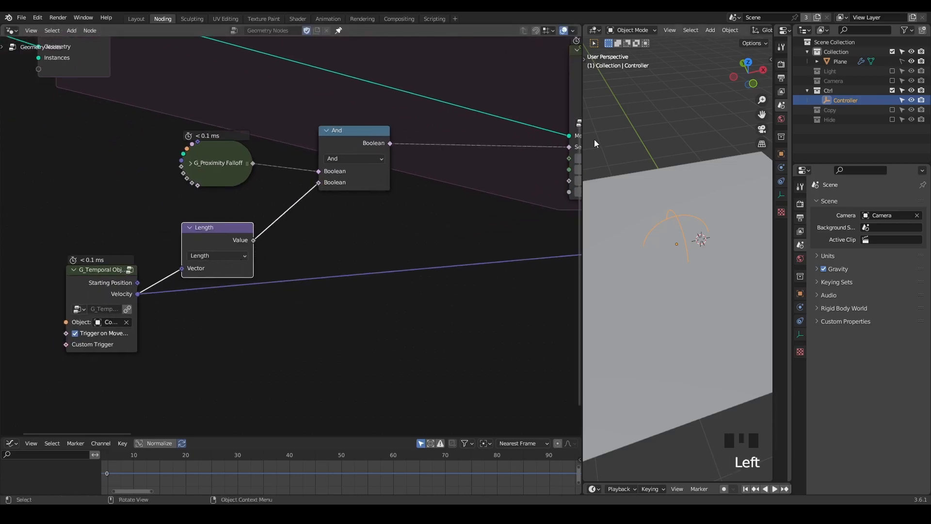
# - Enlarge the 3D viewport and play the simulation while moving the Controller across the plane with Z locked
pyautogui.moveTo(582, 141); pyautogui.dragTo(427, 142)
pyautogui.press('space')
pyautogui.scroll(-2, 625, 214)
pyautogui.moveTo(615, 237); pyautogui.dragTo(589, 253, button='middle')
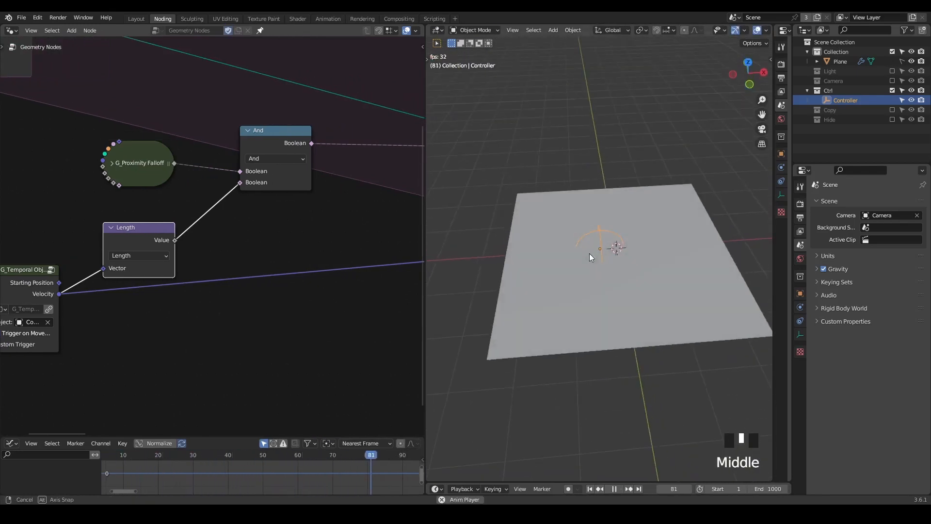
pyautogui.press('g')
pyautogui.hotkey('shift', 'z')
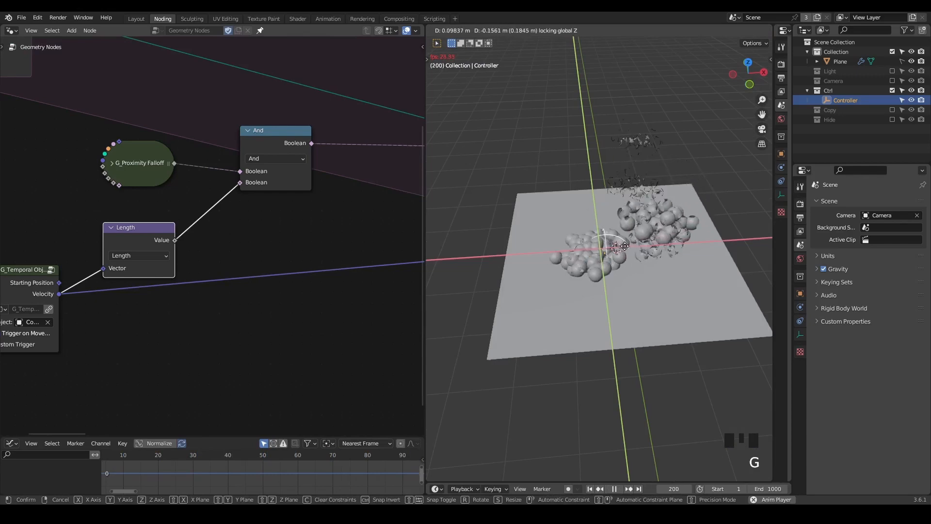
pyautogui.click(648, 251)
# - During playback, move the Controller vertically and horizontally to test emission near the plane, leaving it raised above the surface
pyautogui.press('g')
pyautogui.press('z')
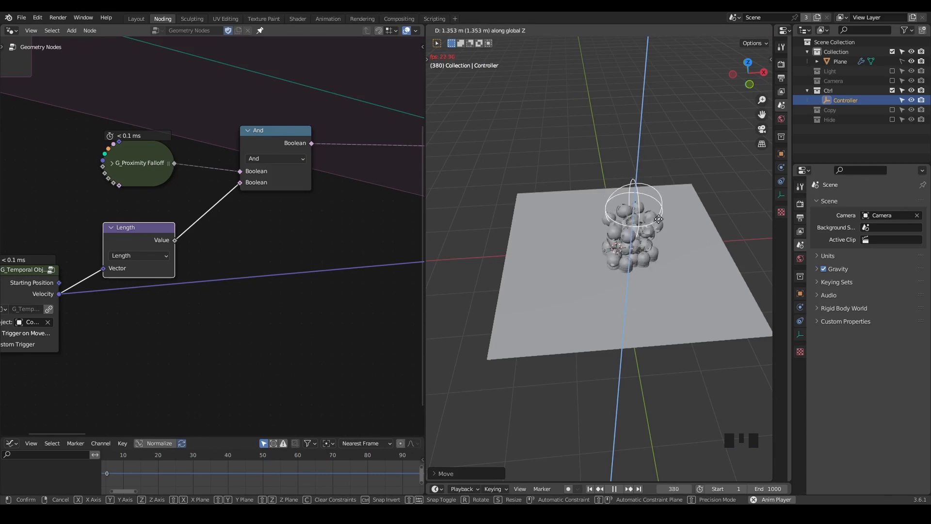
pyautogui.hotkey('shift', 'z')
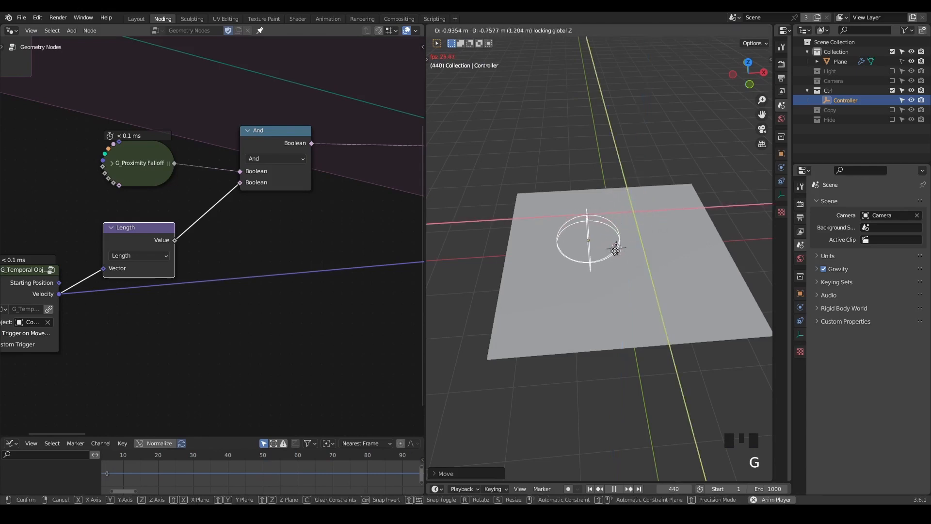
pyautogui.click(641, 235)
pyautogui.moveTo(642, 235); pyautogui.dragTo(636, 211, button='middle')
pyautogui.press('g')
pyautogui.press('z')
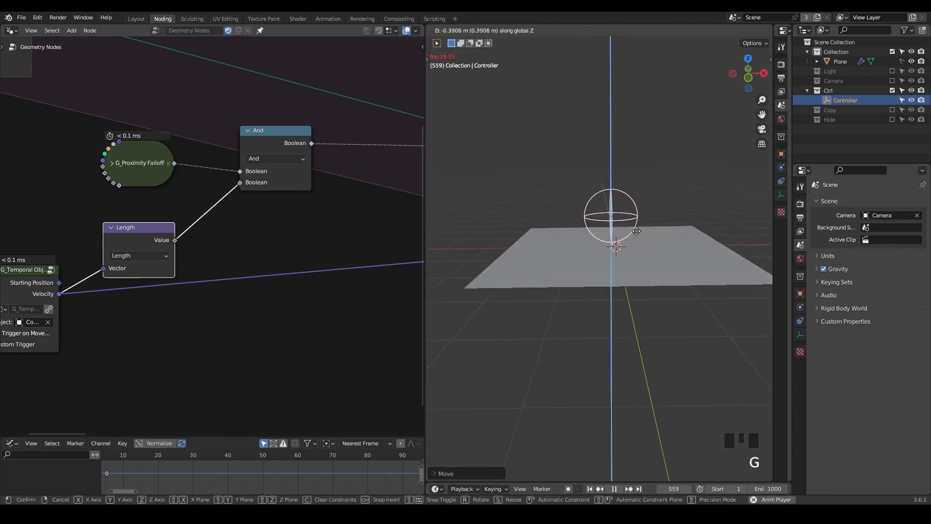
pyautogui.click(636, 230)
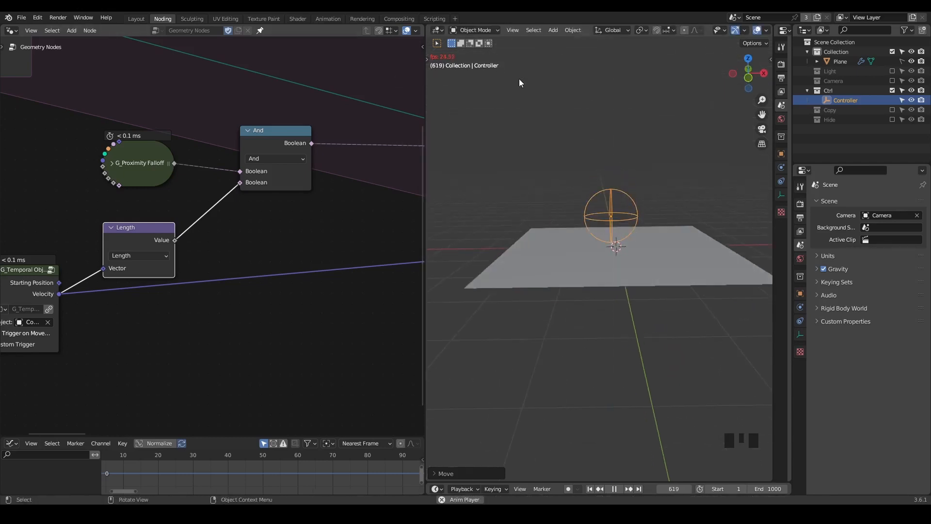
pyautogui.press('g')
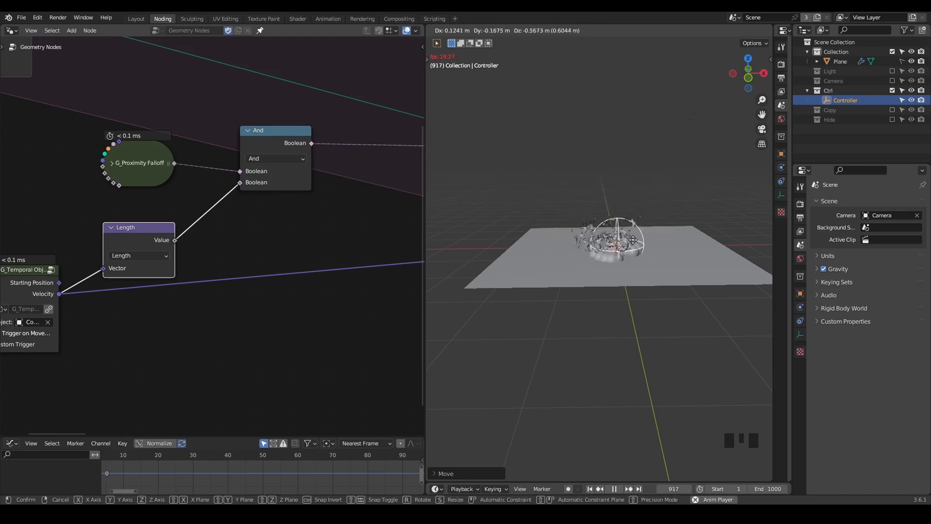
pyautogui.click(632, 217)
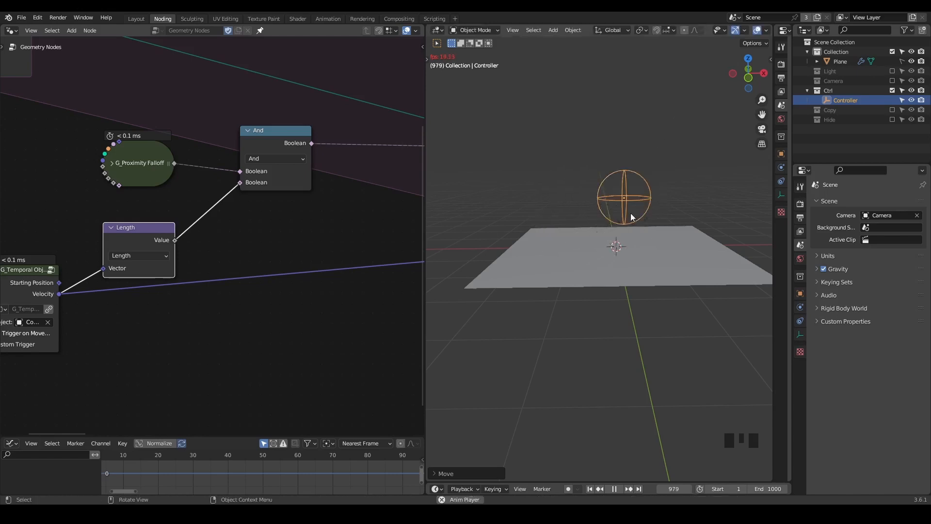
# - Stop playback and move the Scale node to a tidier spot below G_Points Distribute
pyautogui.moveTo(388, 228); pyautogui.dragTo(158, 251, button='middle')
pyautogui.scroll(-2, 158, 251)
pyautogui.moveTo(266, 233); pyautogui.dragTo(216, 262)
pyautogui.moveTo(278, 271); pyautogui.dragTo(339, 257, button='middle')
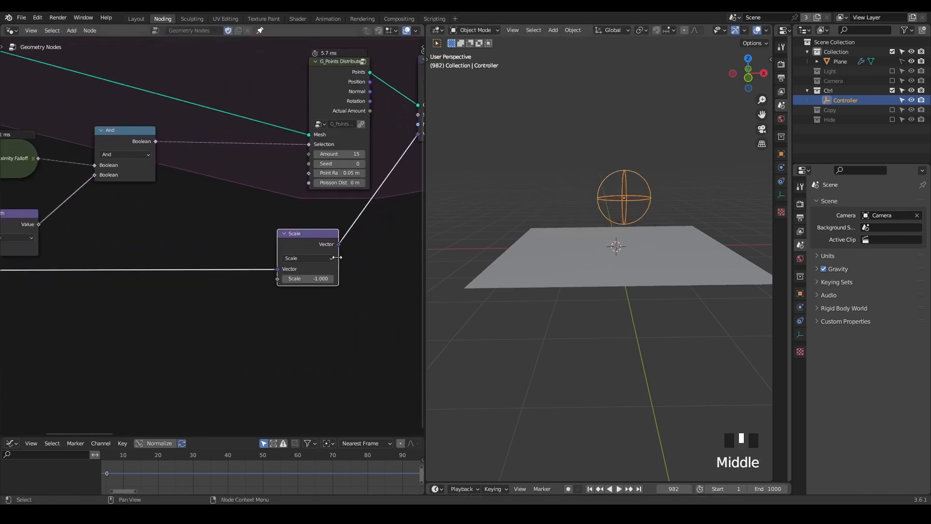
# - Add a Cube mesh node above Realize Instances and connect its Mesh output to the final Join Geometry node
pyautogui.keyDown('ctrl'); pyautogui.moveTo(304, 183); pyautogui.dragTo(359, 281, button='middle'); pyautogui.keyUp('ctrl')
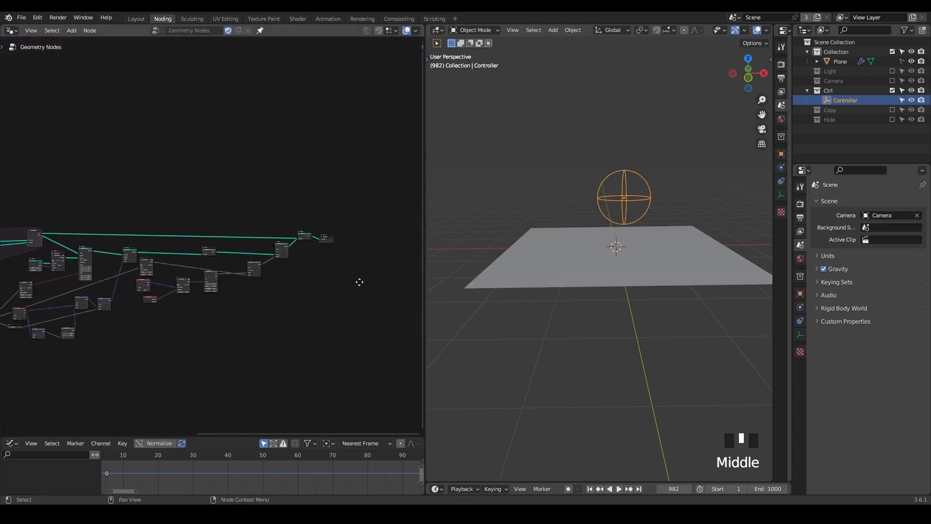
pyautogui.keyDown('ctrl'); pyautogui.moveTo(363, 336); pyautogui.dragTo(274, 242, button='middle'); pyautogui.keyUp('ctrl')
pyautogui.scroll(2, 223, 183)
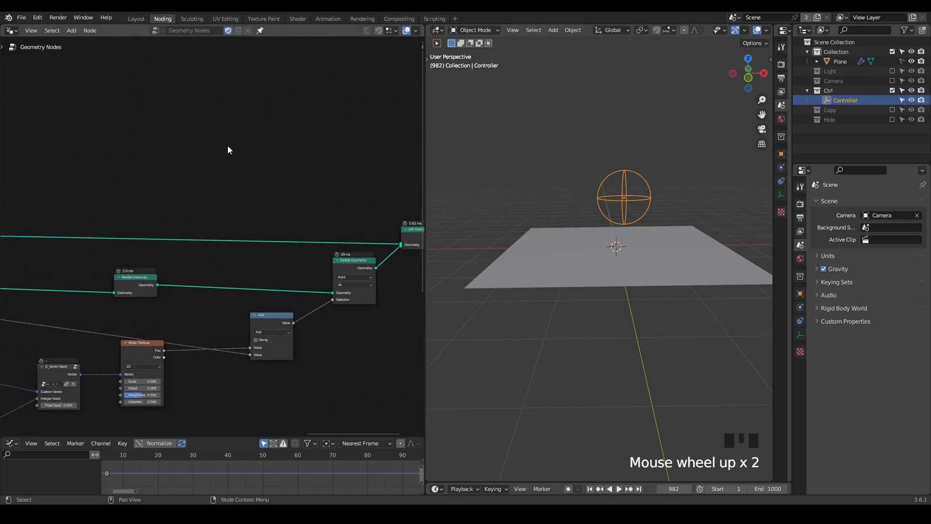
pyautogui.hotkey('ctrl', 'a')
pyautogui.press('Return')
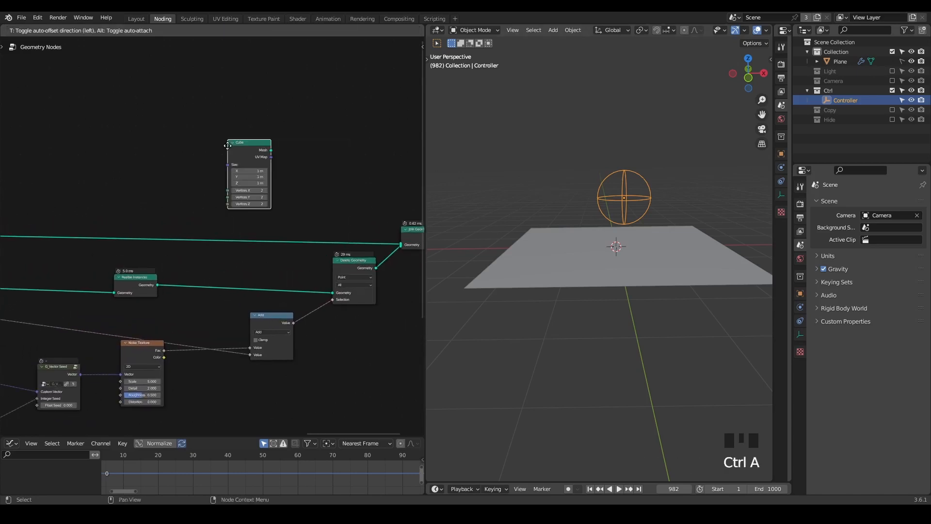
pyautogui.click(124, 131)
pyautogui.keyDown('alt'); pyautogui.moveTo(149, 140); pyautogui.dragTo(150, 133, button='right'); pyautogui.keyUp('alt')
pyautogui.keyDown('alt'); pyautogui.moveTo(406, 239); pyautogui.dragTo(405, 237, button='right'); pyautogui.keyUp('alt')
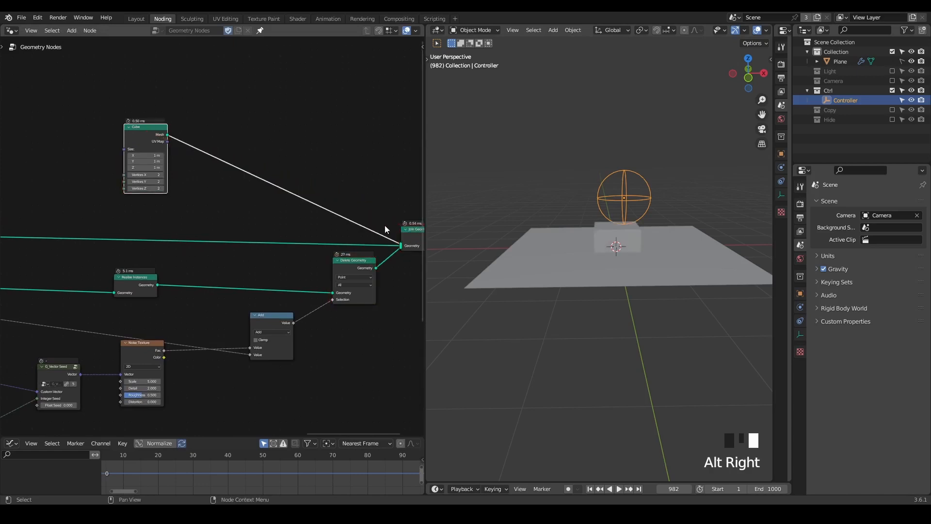
# - Insert a G_Parenting group node between Cube and Join Geometry, and pick the Controller as its Object
pyautogui.moveTo(312, 190); pyautogui.dragTo(351, 194, button='middle')
pyautogui.hotkey('ctrl', 'a')
pyautogui.write('parent')
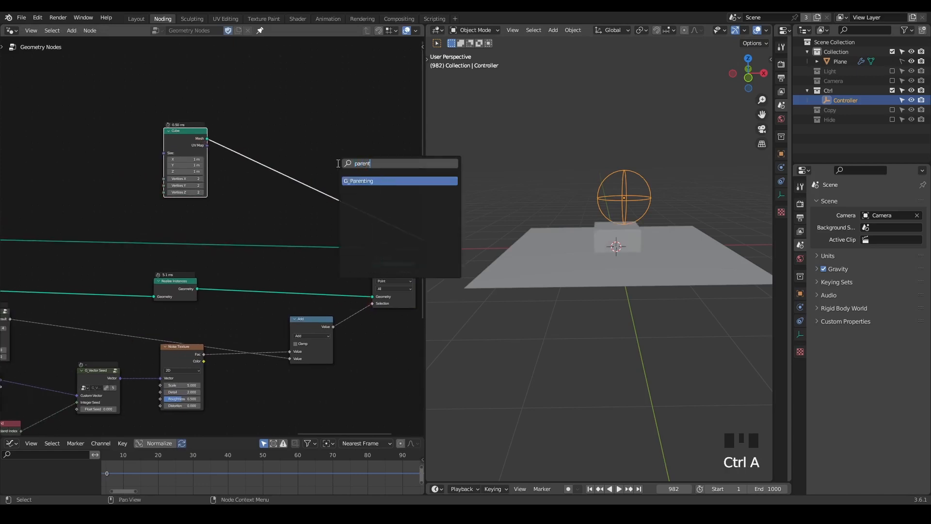
pyautogui.press('Return')
pyautogui.click(261, 151)
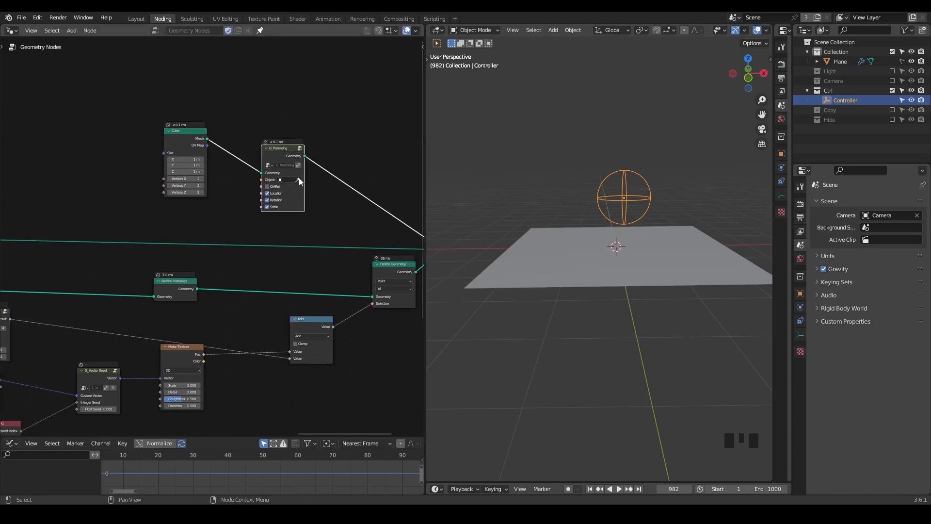
pyautogui.click(863, 95)
pyautogui.moveTo(676, 202); pyautogui.dragTo(679, 211, button='middle')
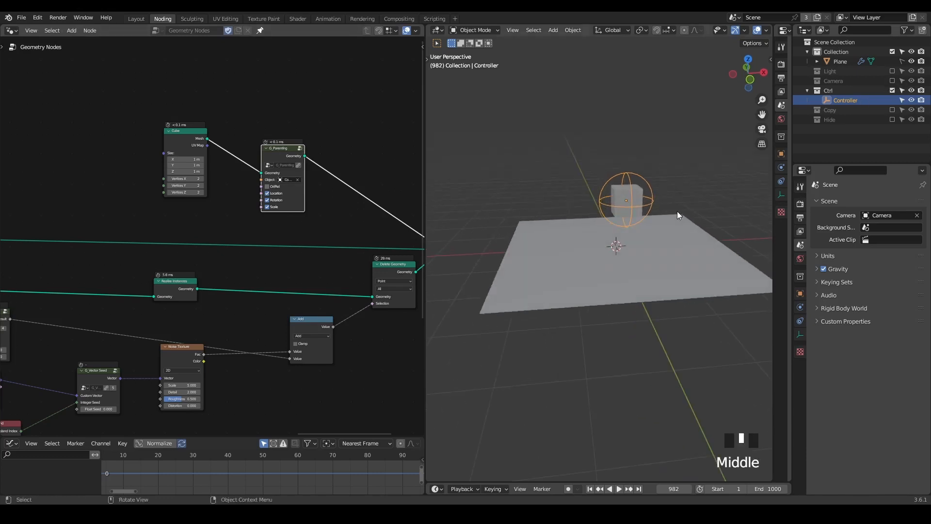
# - Enlarge the Cube node's size to about 2 m along X, Y and Z
pyautogui.scroll(6, 238, 208)
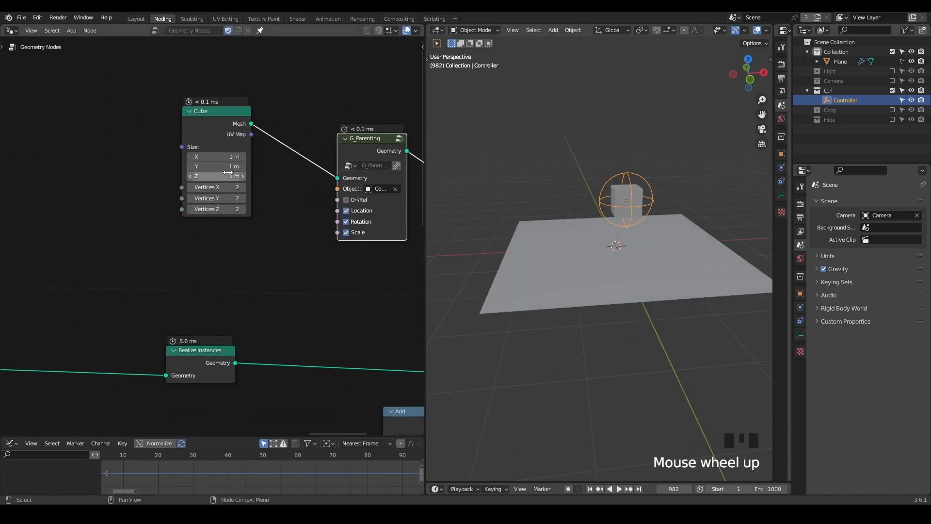
pyautogui.moveTo(220, 160); pyautogui.dragTo(269, 163)
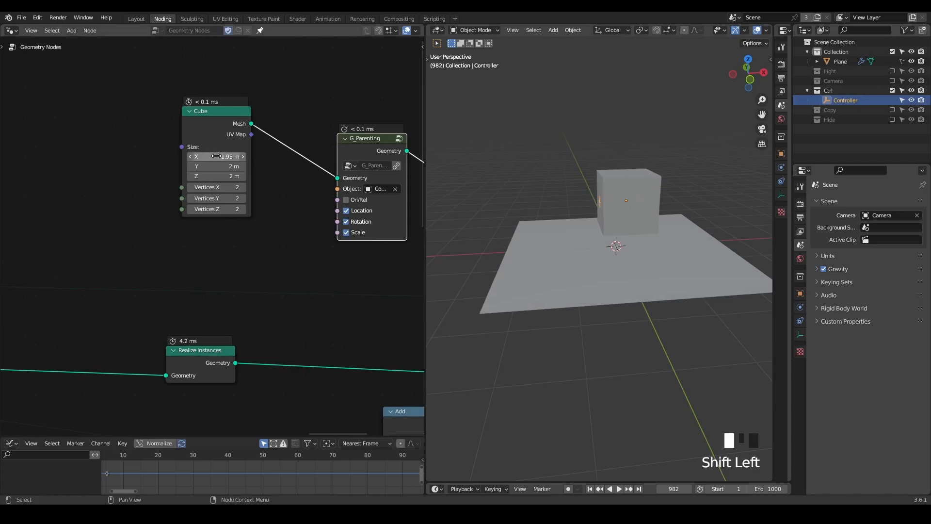
# - Add a Value node beside the Cube node, connect it to the Cube's Size input, and set it to 1.5
pyautogui.moveTo(131, 189); pyautogui.dragTo(197, 191, button='middle')
pyautogui.hotkey('ctrl', 'a')
pyautogui.write('value')
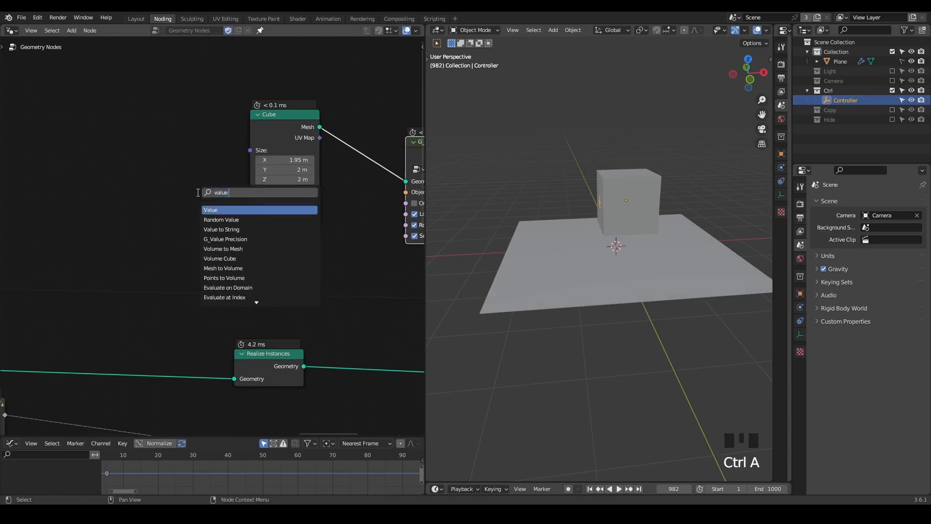
pyautogui.press('Return')
pyautogui.click(166, 191)
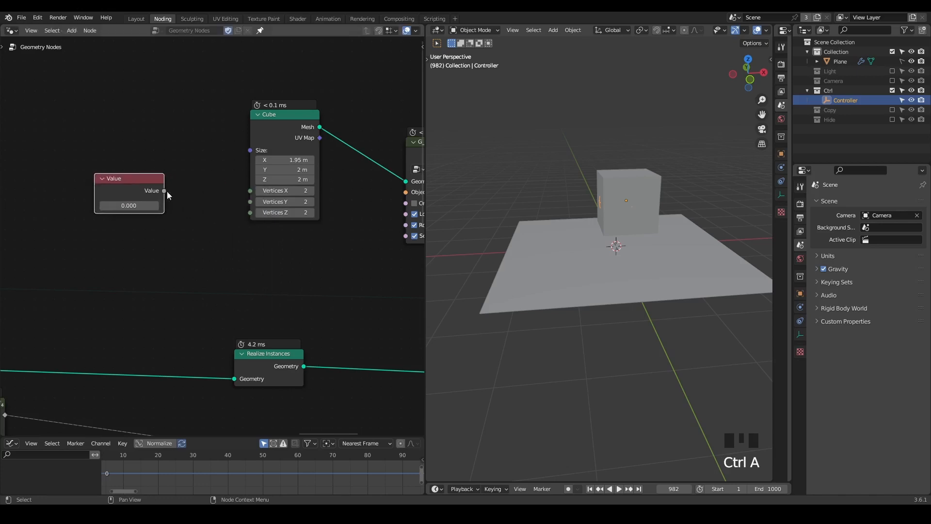
pyautogui.moveTo(246, 153); pyautogui.dragTo(246, 153)
pyautogui.click(129, 206)
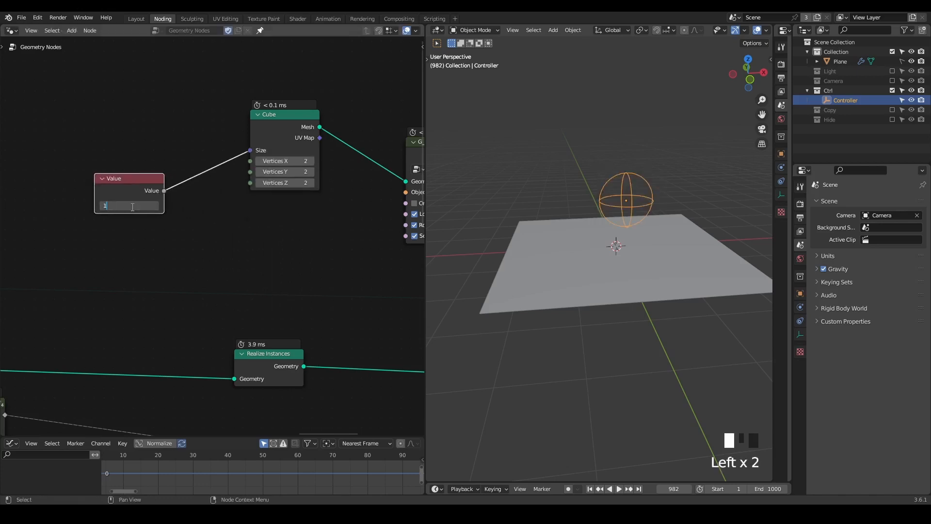
pyautogui.press('Return')
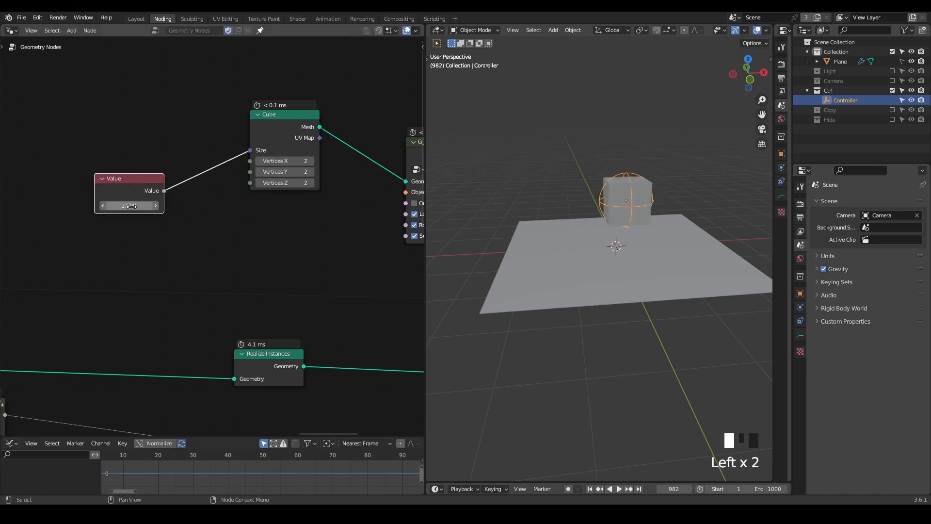
# - Replay the simulation and move the Controller with its parented cube across the plane to test emission, then stop with it raised above the surface
pyautogui.click(649, 156)
pyautogui.click(836, 102)
pyautogui.press('g')
pyautogui.click(684, 165)
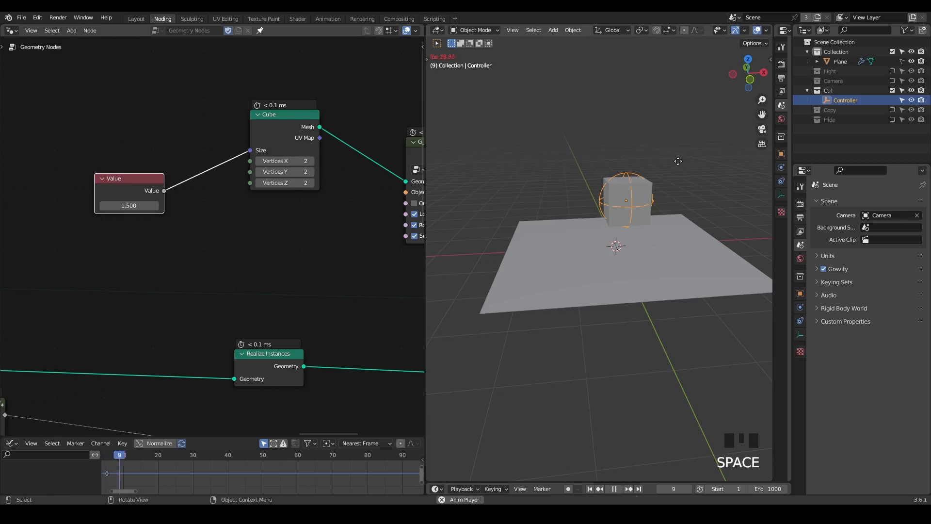
pyautogui.press('g')
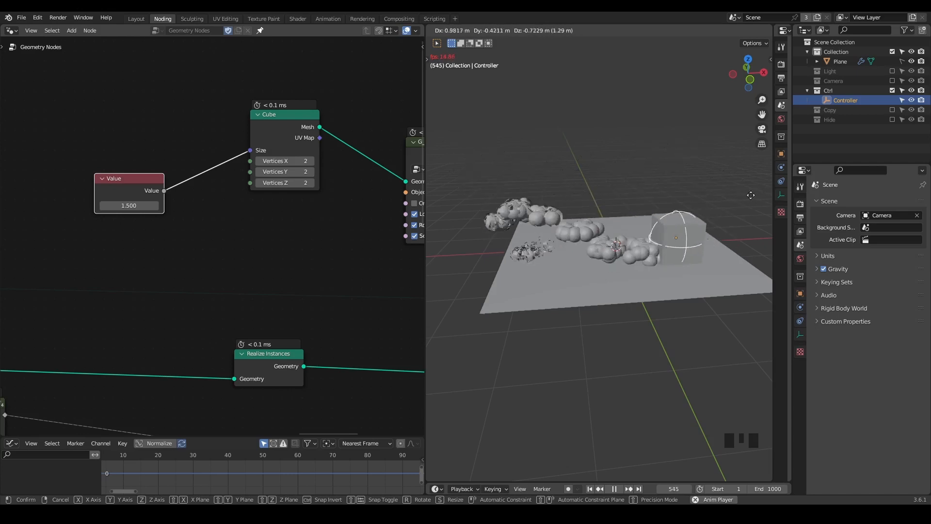
pyautogui.click(625, 187)
pyautogui.moveTo(571, 199); pyautogui.dragTo(590, 231, button='middle')
pyautogui.press('g')
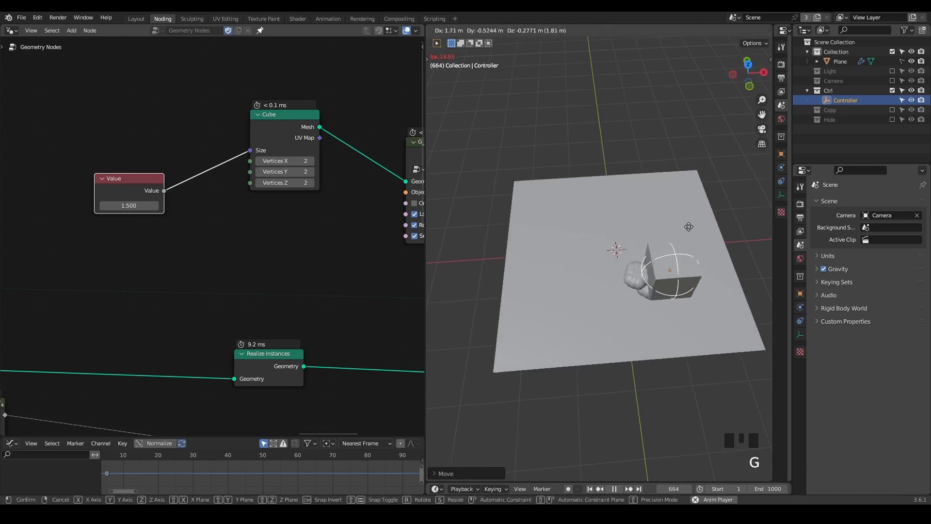
pyautogui.click(615, 188)
pyautogui.moveTo(615, 188); pyautogui.dragTo(632, 205, button='middle')
# - Examine the node tree, from the cube parenting branch and final join out to the whole network
pyautogui.moveTo(368, 213); pyautogui.dragTo(225, 202, button='middle')
pyautogui.scroll(-1, 303, 157)
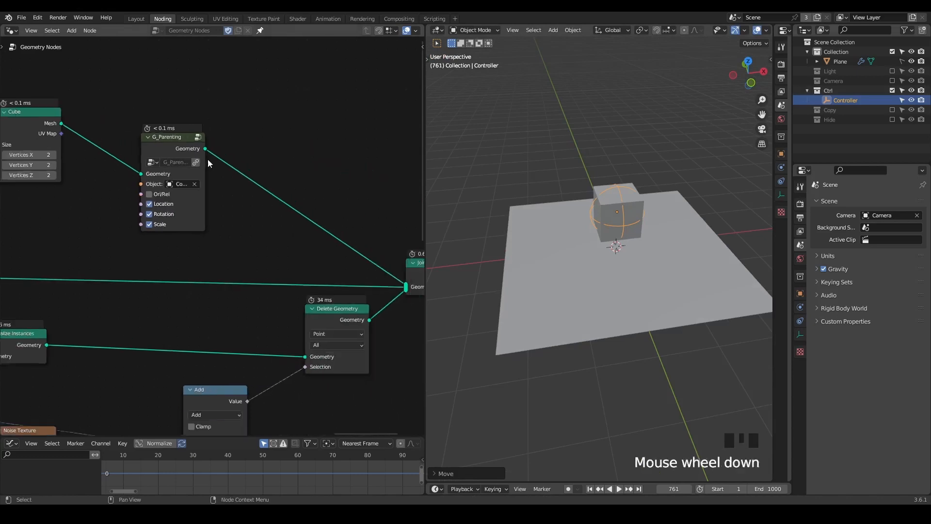
pyautogui.moveTo(207, 158); pyautogui.dragTo(232, 165, button='middle')
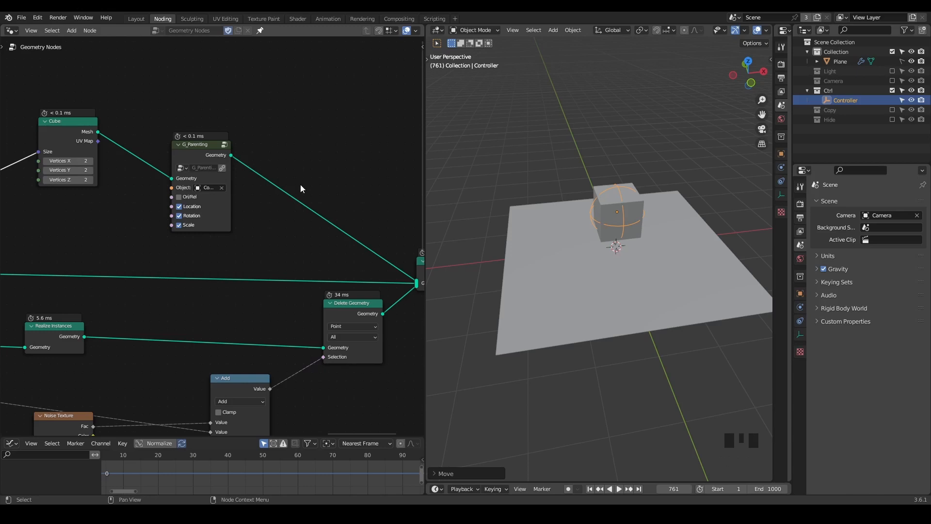
pyautogui.moveTo(286, 209); pyautogui.dragTo(319, 219, button='middle')
pyautogui.moveTo(229, 248); pyautogui.dragTo(358, 223, button='middle')
pyautogui.keyDown('ctrl'); pyautogui.moveTo(194, 183); pyautogui.dragTo(187, 248, button='middle'); pyautogui.keyUp('ctrl')
pyautogui.moveTo(175, 248); pyautogui.dragTo(263, 242, button='middle')
pyautogui.keyDown('ctrl'); pyautogui.moveTo(249, 179); pyautogui.dragTo(274, 203, button='middle'); pyautogui.keyUp('ctrl')
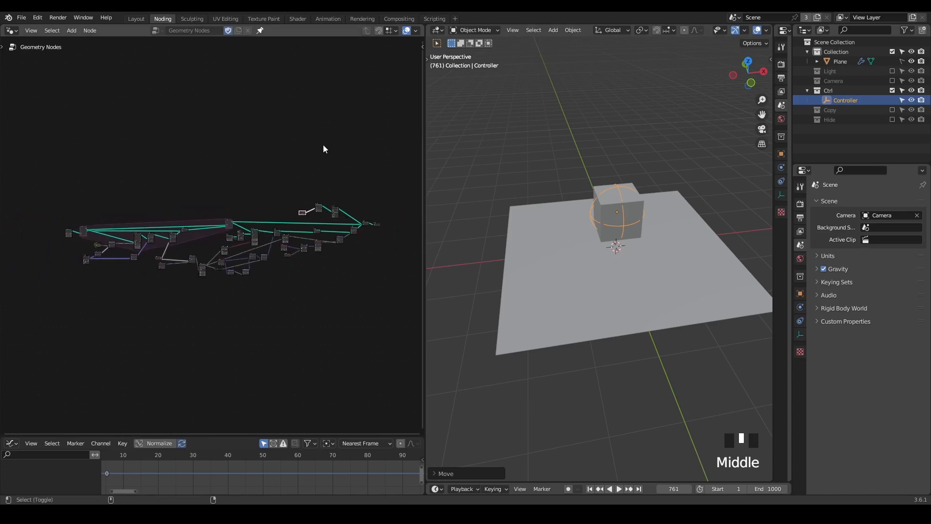